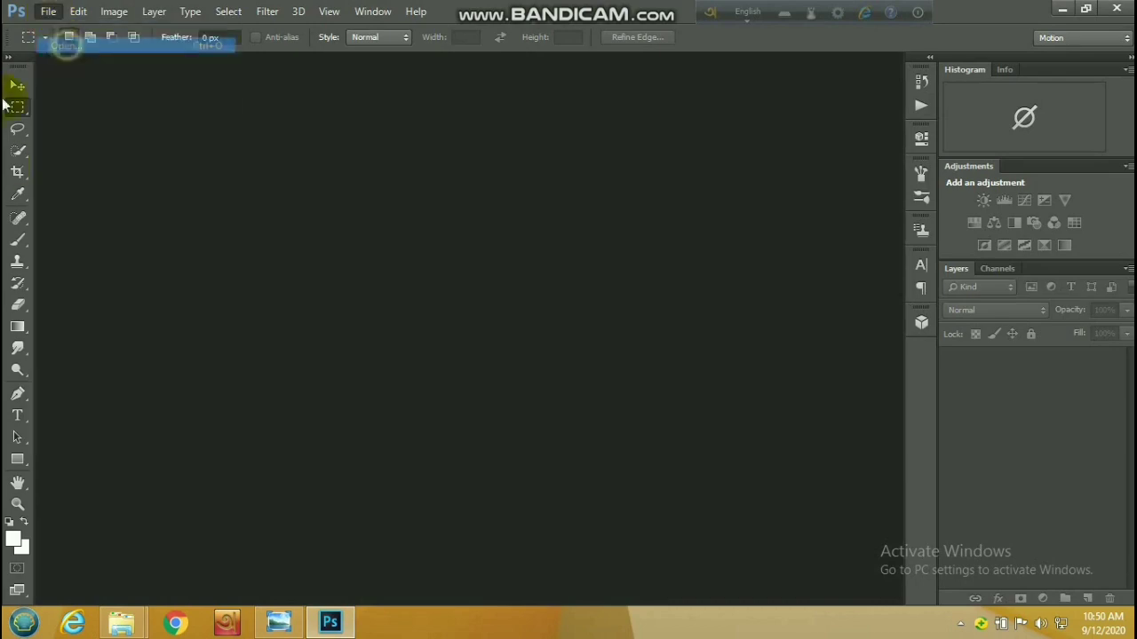
Step: Open the photo DSC_0093 from the EDITD BOX (E:) drive and dock its document window in the workspace
scroll(694, 205, "down", 5)
left_click(674, 142)
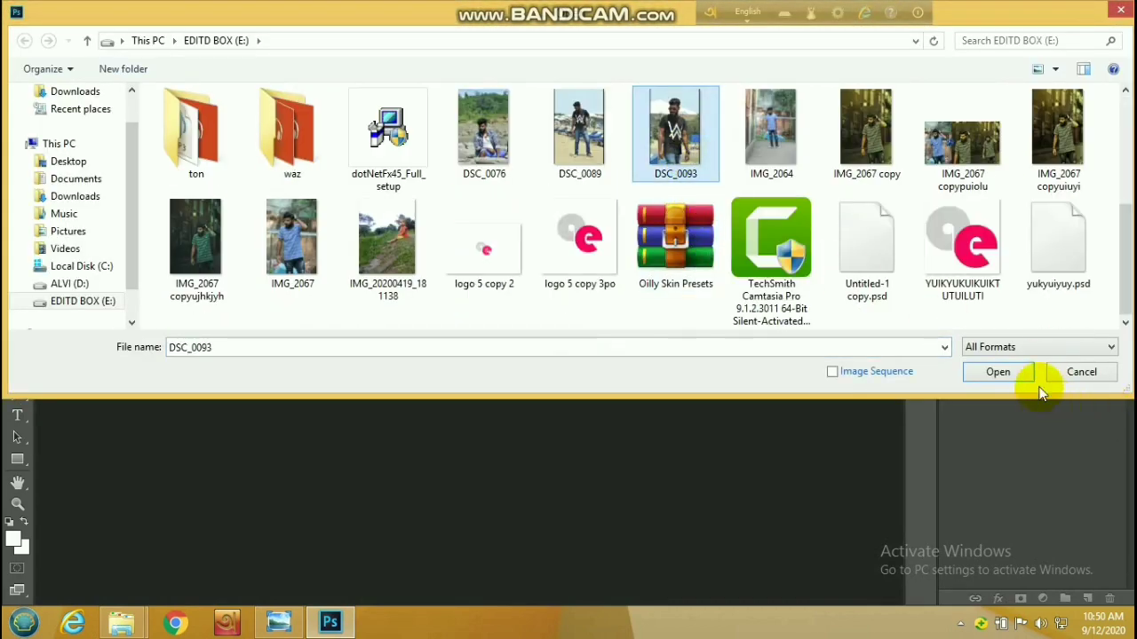
left_click(995, 372)
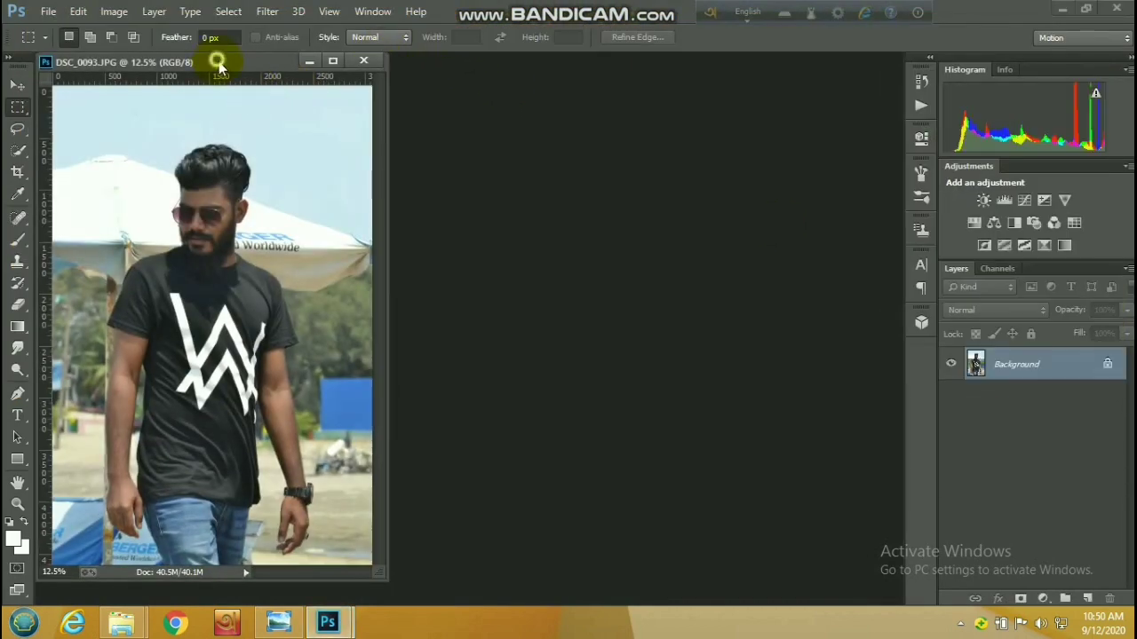
left_click_drag(216, 58, 246, 54)
scroll(456, 203, "up", 1)
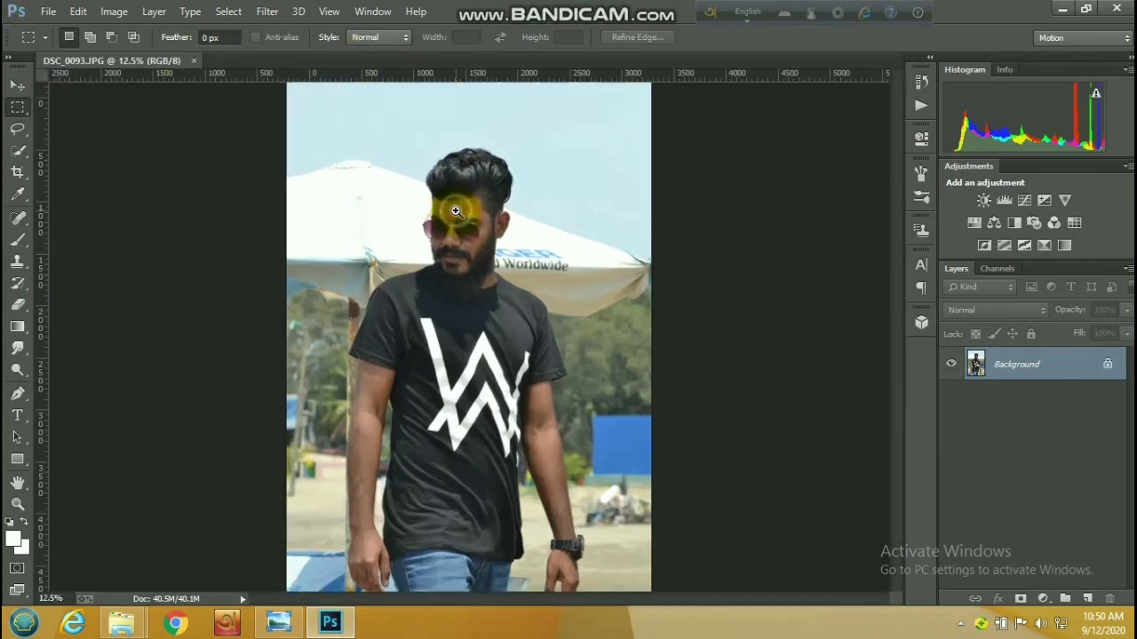
scroll(393, 214, "down", 1)
Step: Apply a Shadows/Highlights adjustment to the photo with the shadows amount at 16% and highlights at 0%
left_click(158, 14)
mouse_move(115, 11)
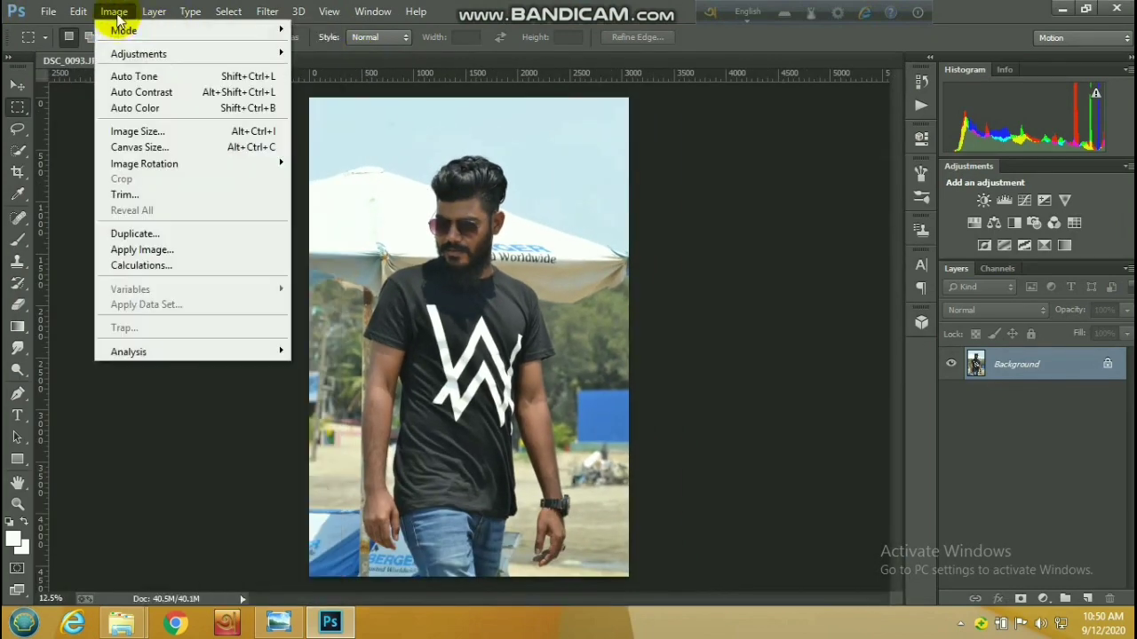
mouse_move(133, 52)
left_click(425, 340)
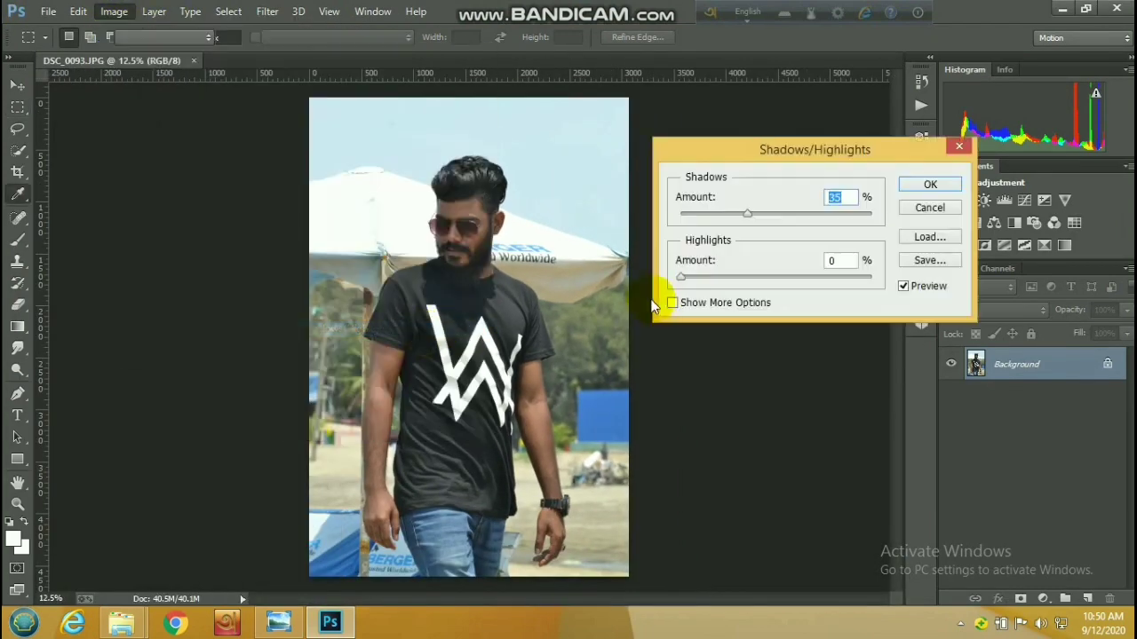
left_click(708, 214)
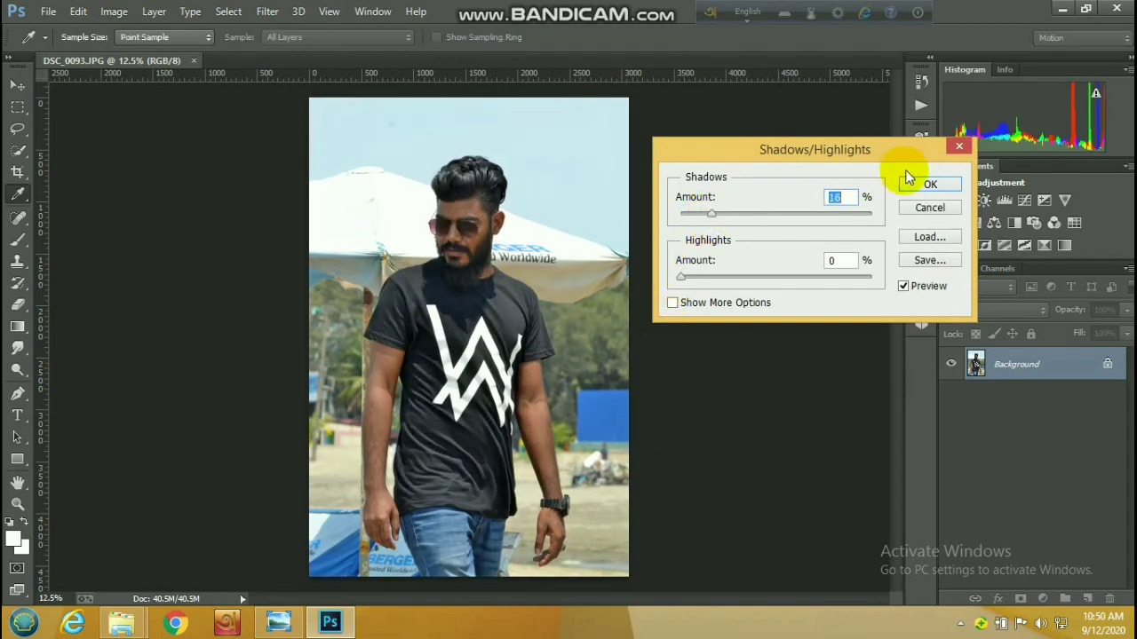
left_click(928, 184)
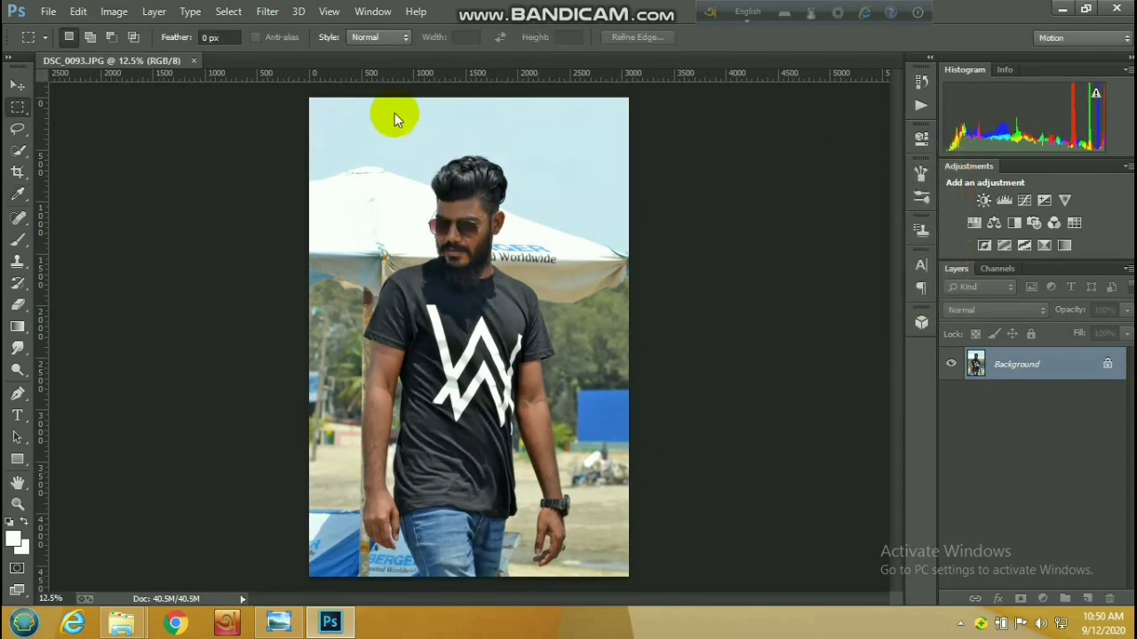
Step: Apply a Curves adjustment on the RGB channel with points at input 121 to output 128, 195 to 204, and 71 to 71
left_click(115, 13)
mouse_move(151, 51)
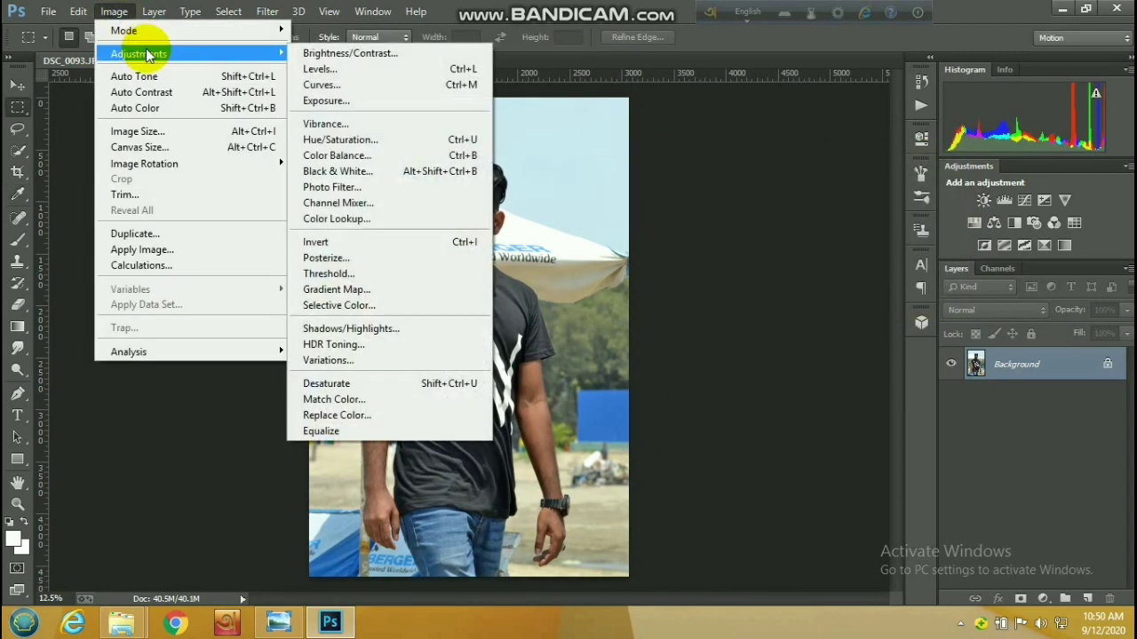
left_click(366, 86)
left_click(843, 293)
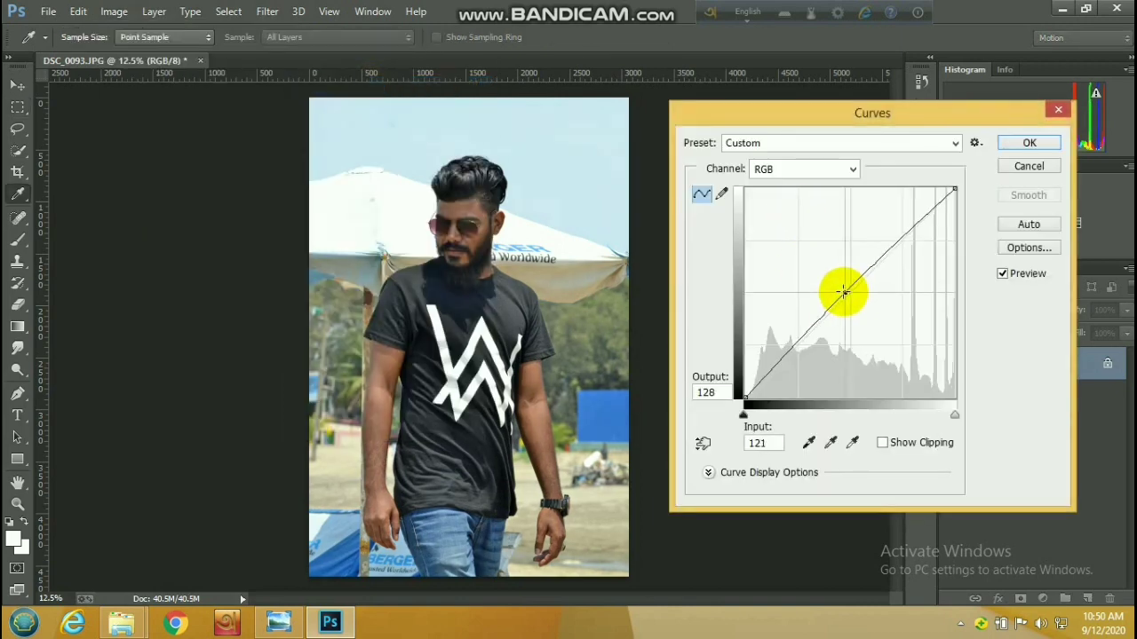
left_click_drag(900, 228, 910, 230)
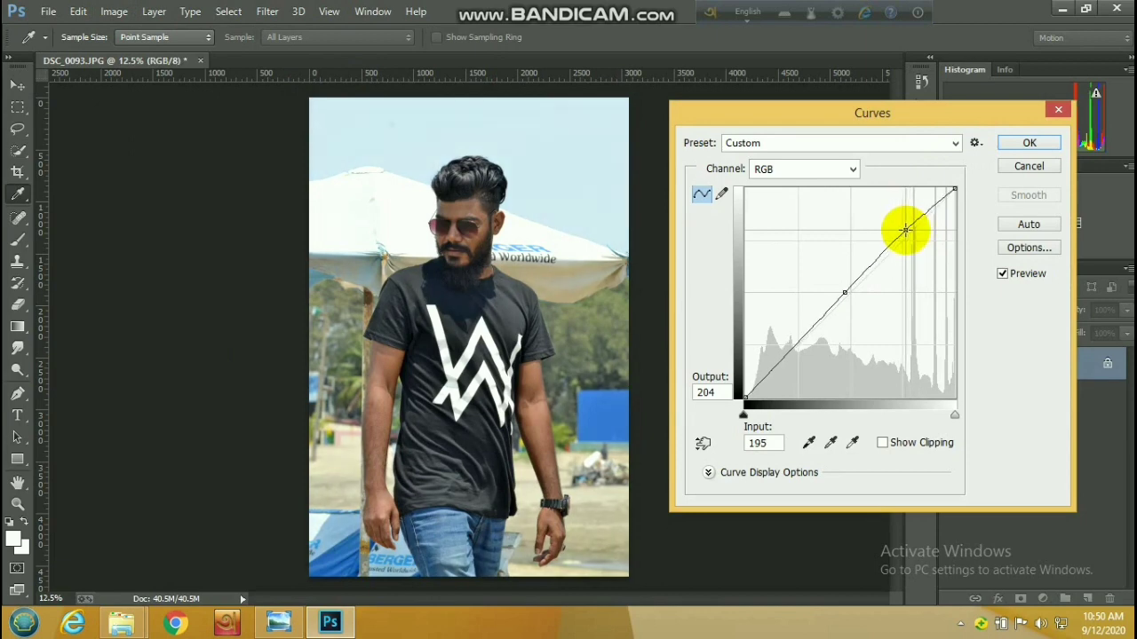
mouse_move(802, 335)
left_mouse_down()
mouse_move(790, 327)
mouse_move(802, 338)
left_mouse_up()
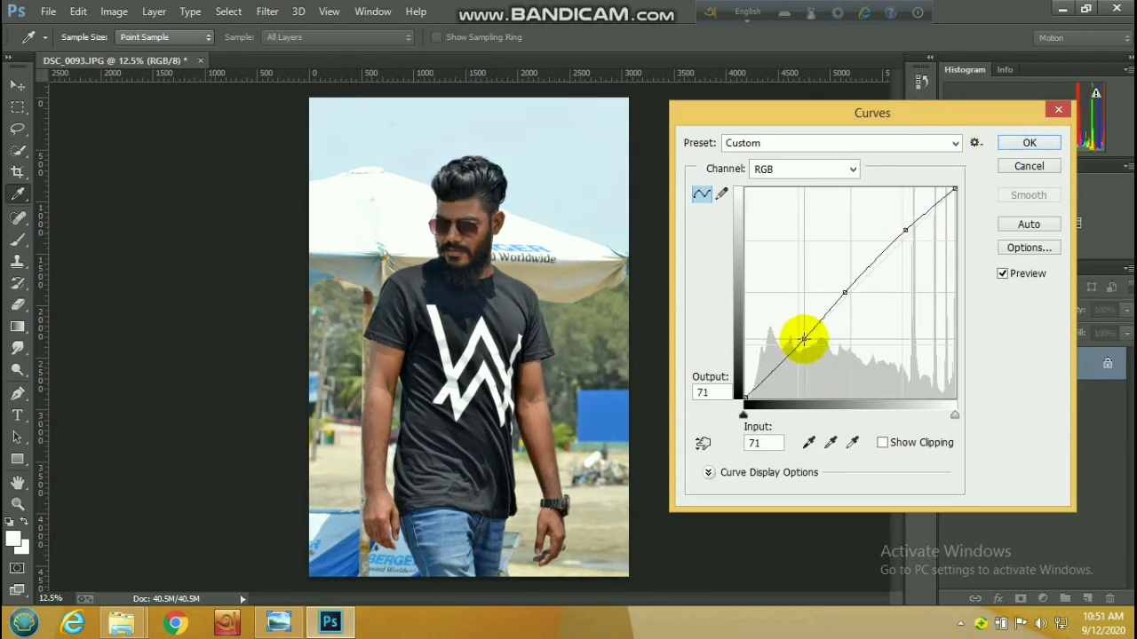
left_click(1028, 143)
Step: Apply a Levels adjustment on the RGB channel with input levels 14, 1.05 and 255
left_click(114, 11)
mouse_move(138, 52)
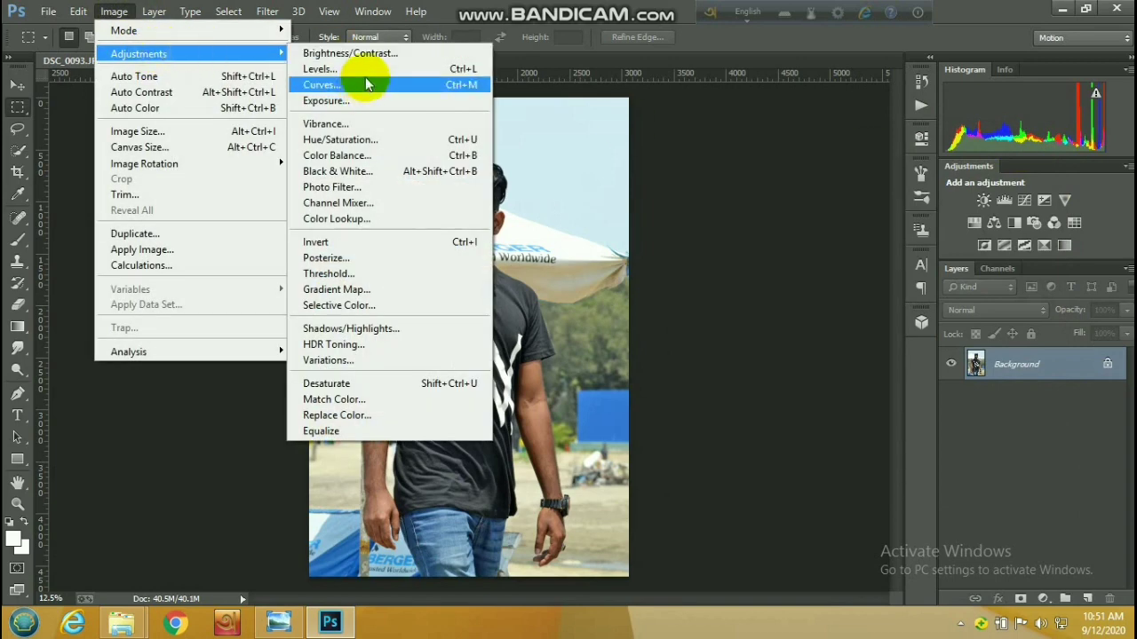
left_click(355, 63)
left_click_drag(917, 282, 913, 277)
left_click_drag(819, 281, 823, 278)
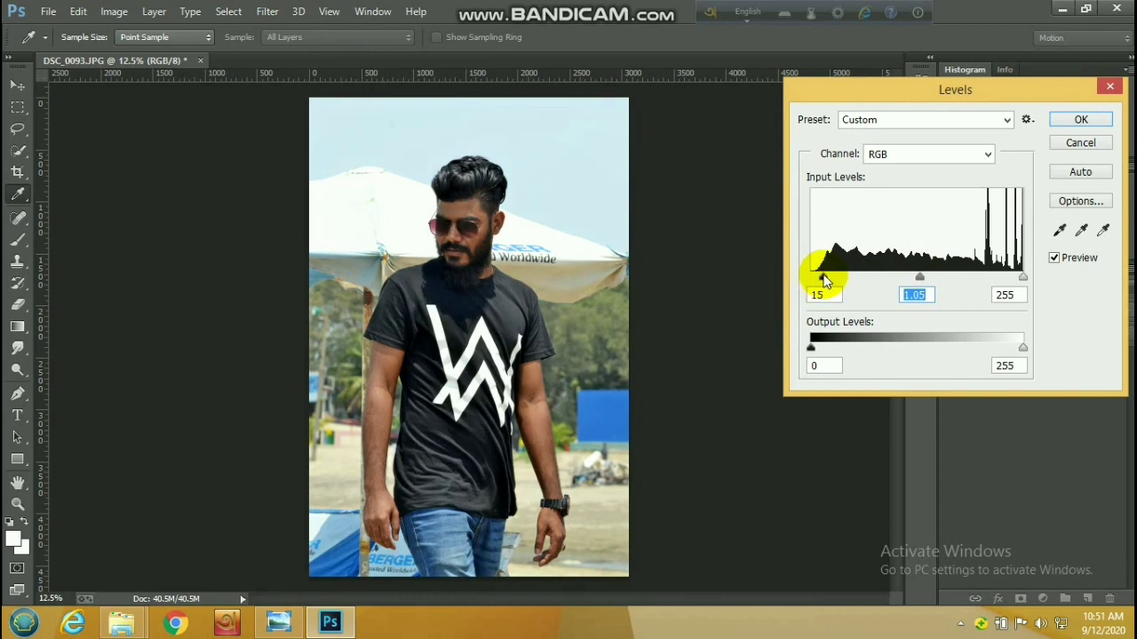
mouse_move(1023, 278)
left_mouse_down()
mouse_move(1012, 278)
mouse_move(1036, 276)
left_mouse_up()
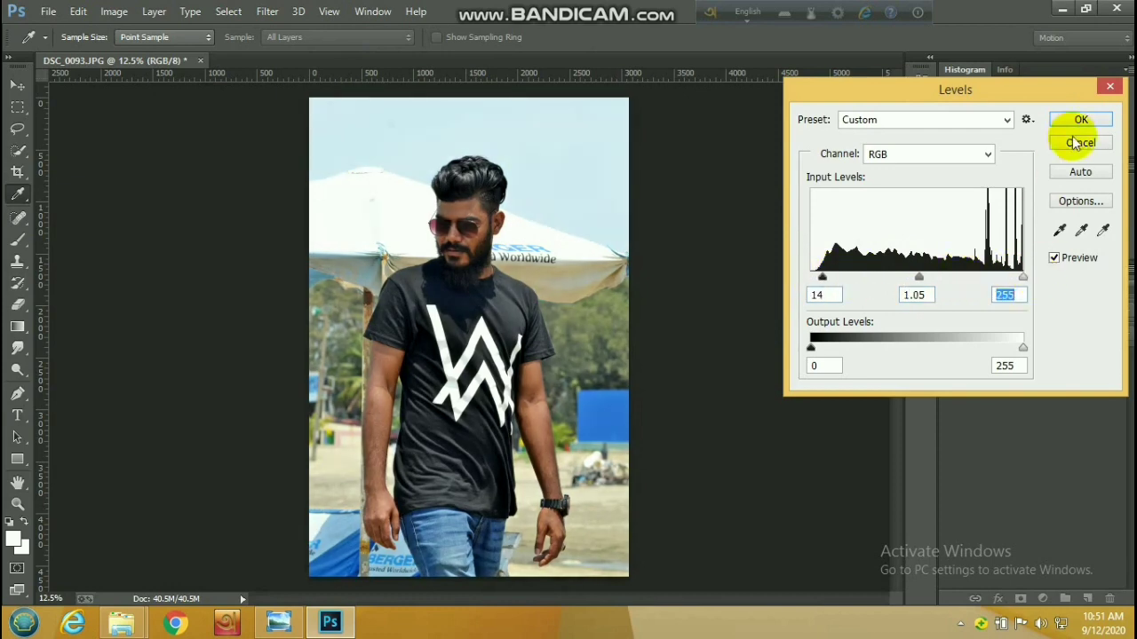
left_click(1079, 121)
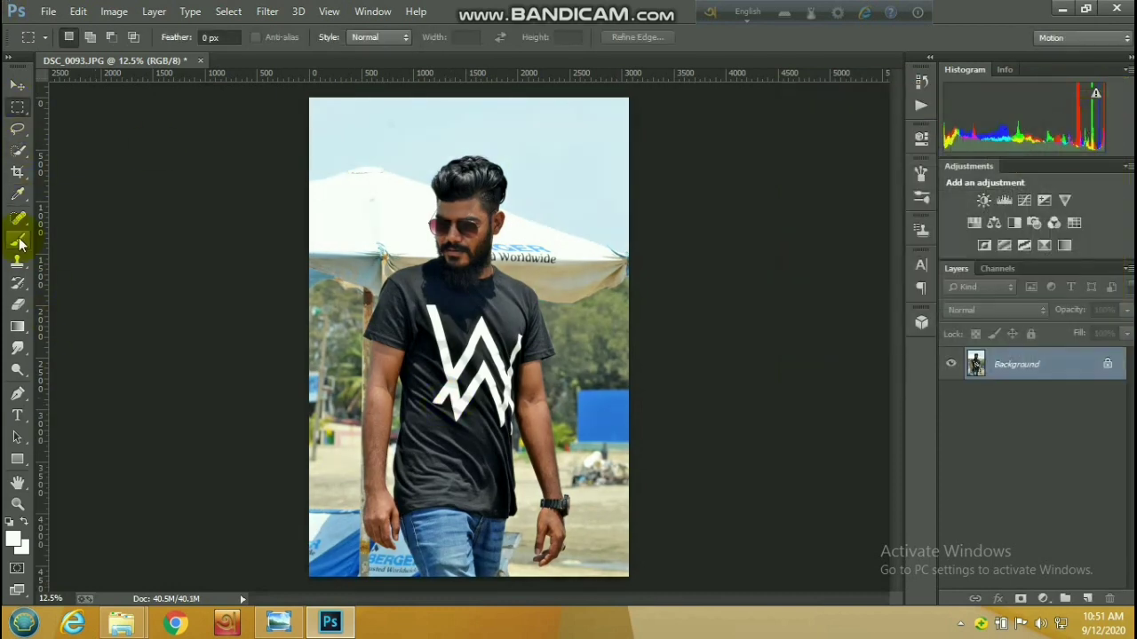
left_click(18, 153)
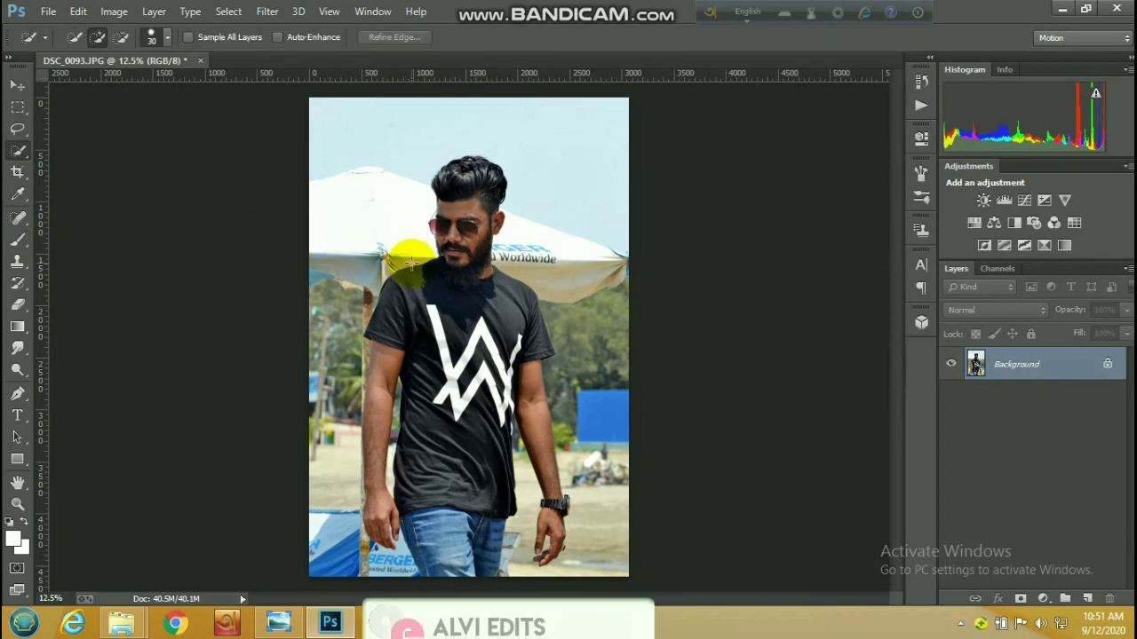
left_click(16, 239)
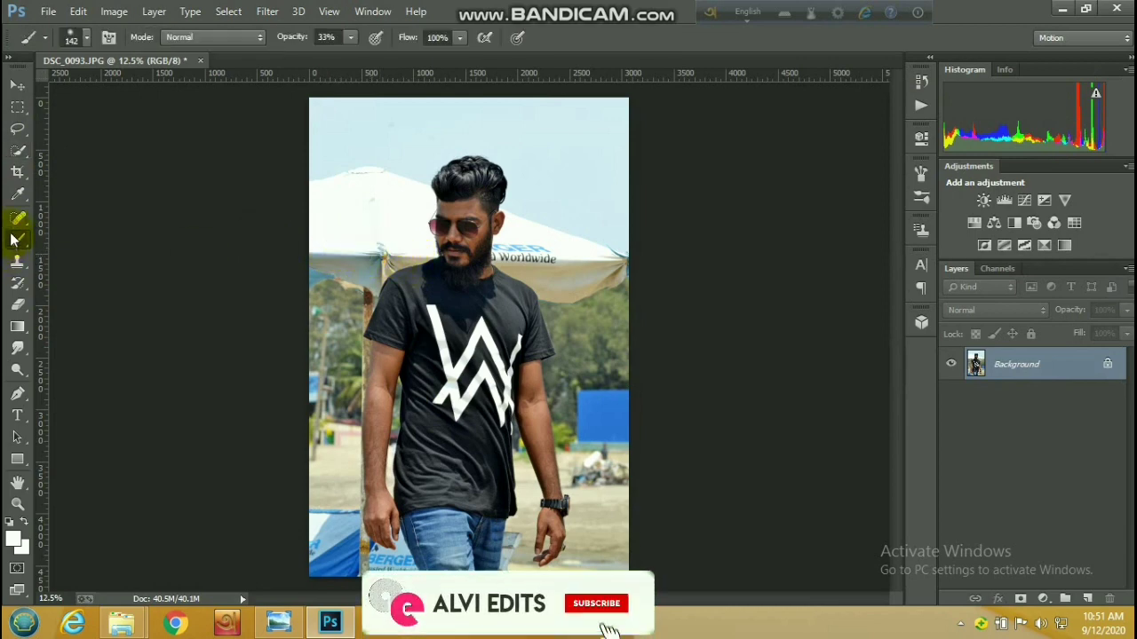
left_click(19, 395)
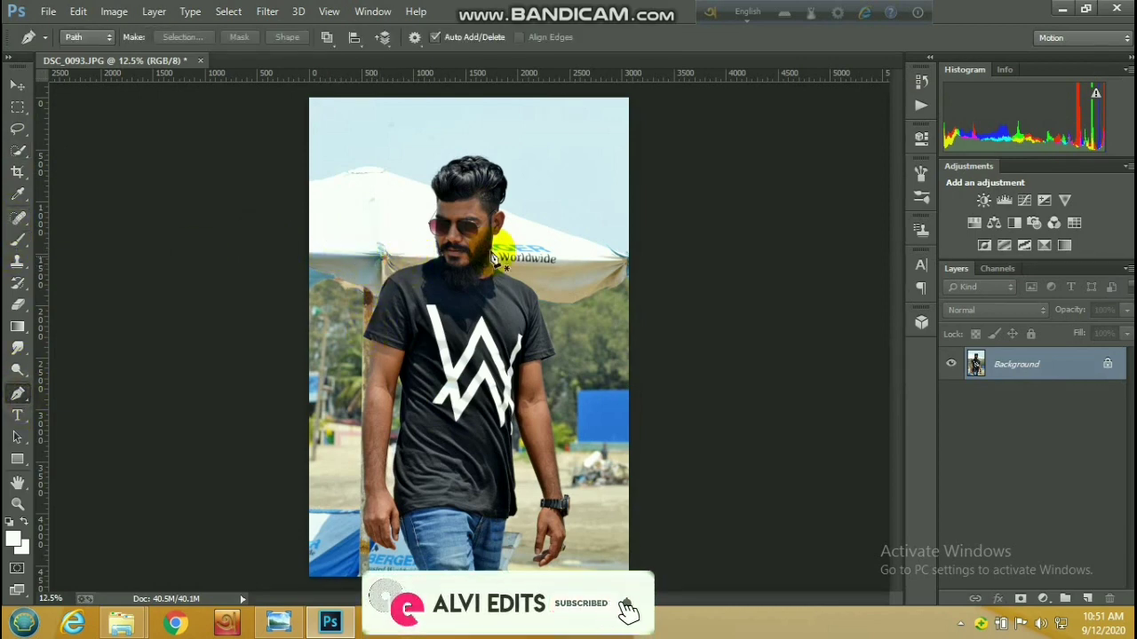
scroll(411, 254, "up", 1)
left_click_drag(395, 508, 396, 357)
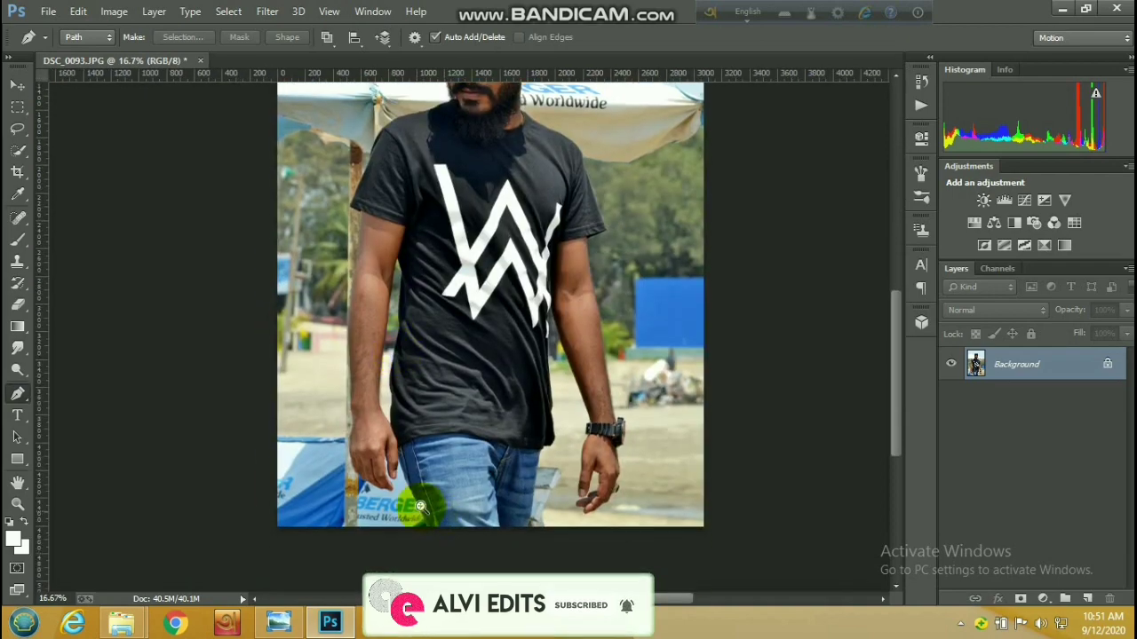
left_click(426, 508, "ctrl")
left_click(426, 508, "ctrl")
left_click(426, 508, "ctrl")
left_click(422, 379, "alt")
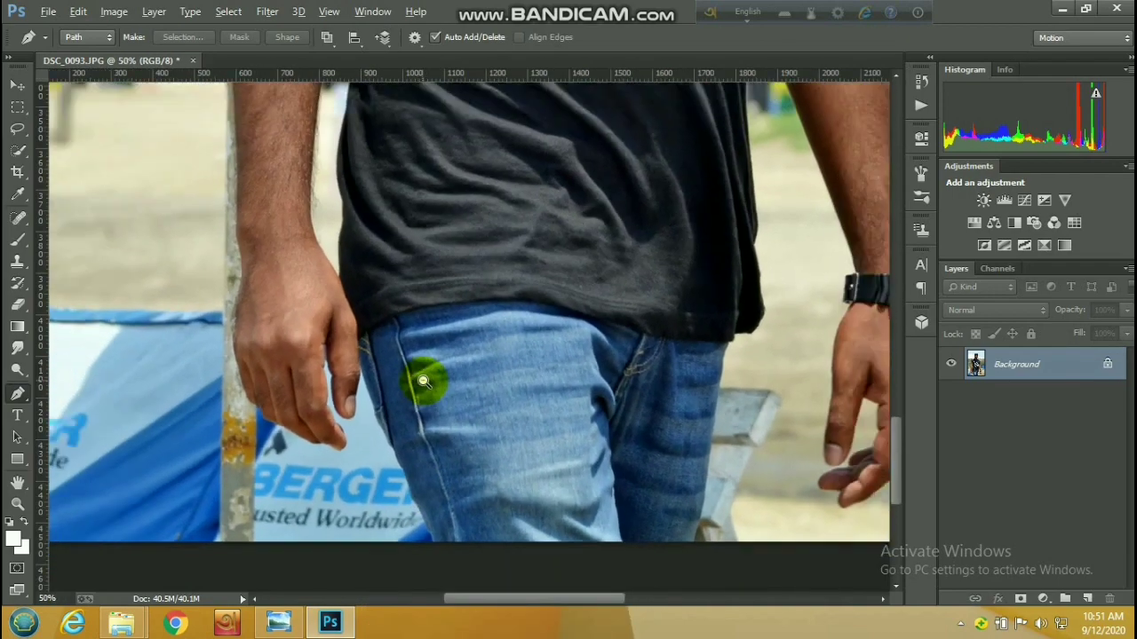
left_click(421, 379, "alt")
left_click(422, 379, "alt")
left_click(422, 380, "alt")
left_click(18, 241)
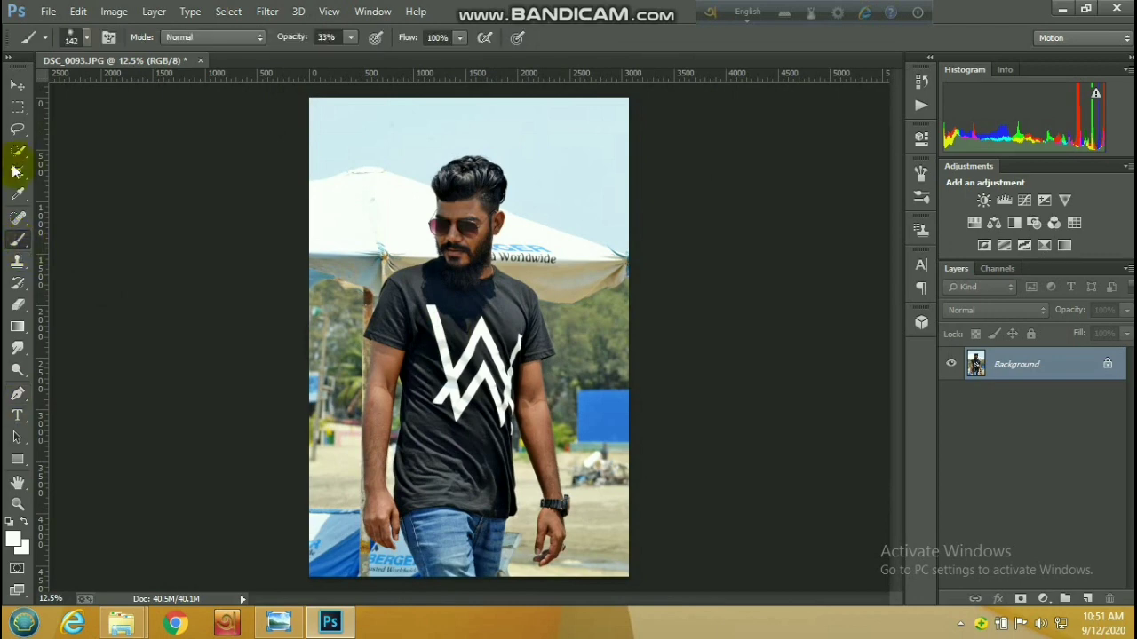
Step: Select the man's hair, face and upper chest with the Quick Selection tool
left_click(18, 152)
right_click(19, 152)
left_click(115, 153)
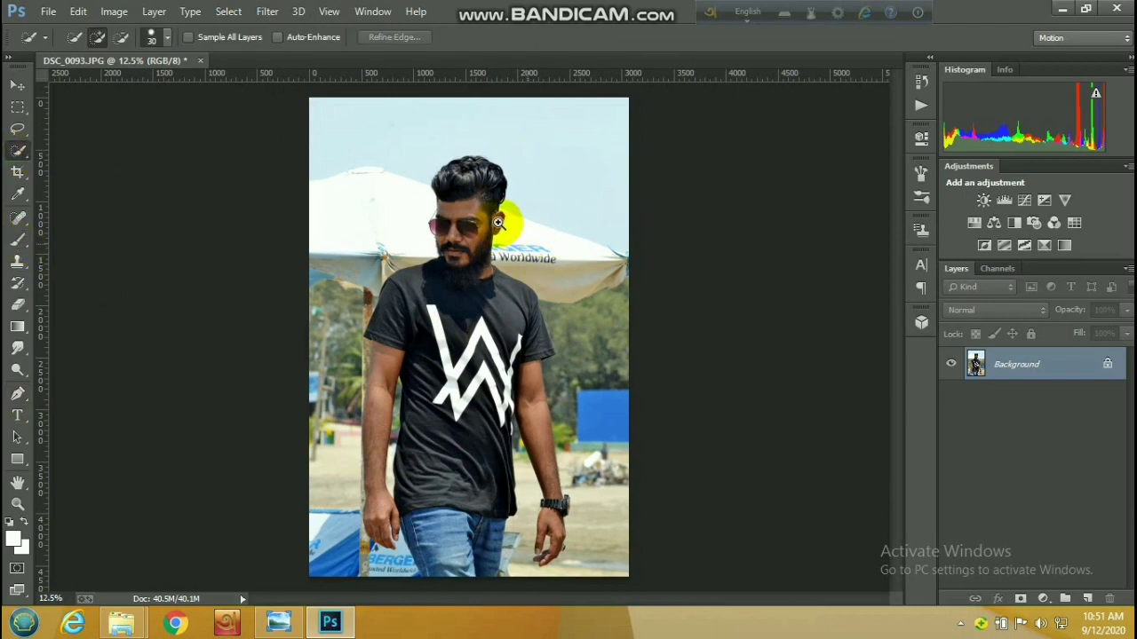
scroll(495, 223, "up", 1)
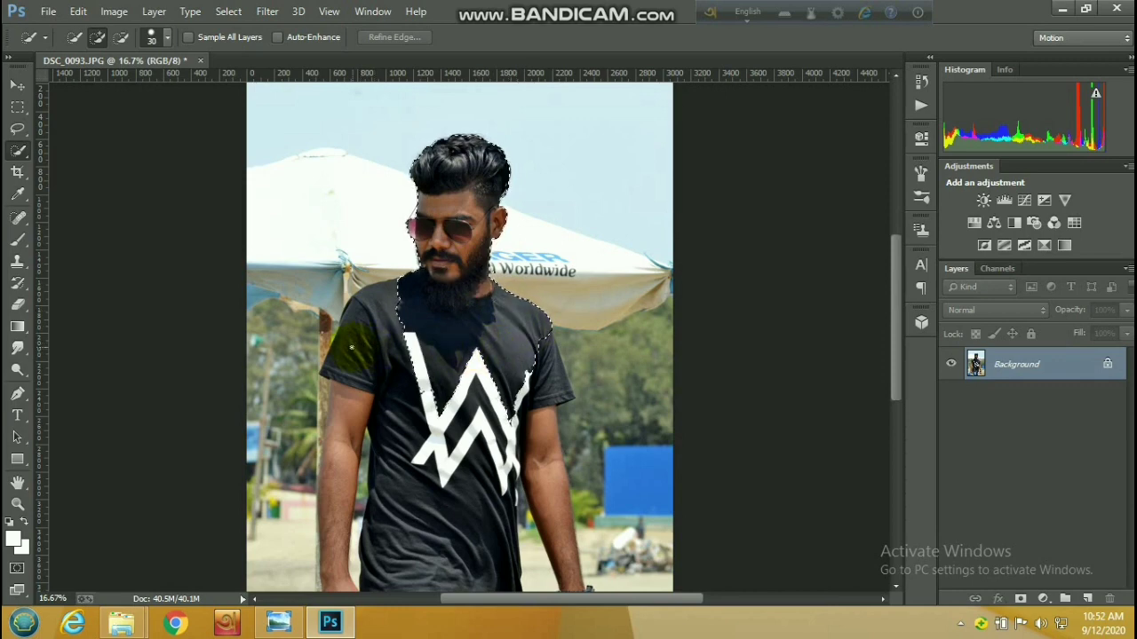
Step: Extend the quick selection over the shirt sleeves and both of the man's arms
scroll(447, 453, "up", 1)
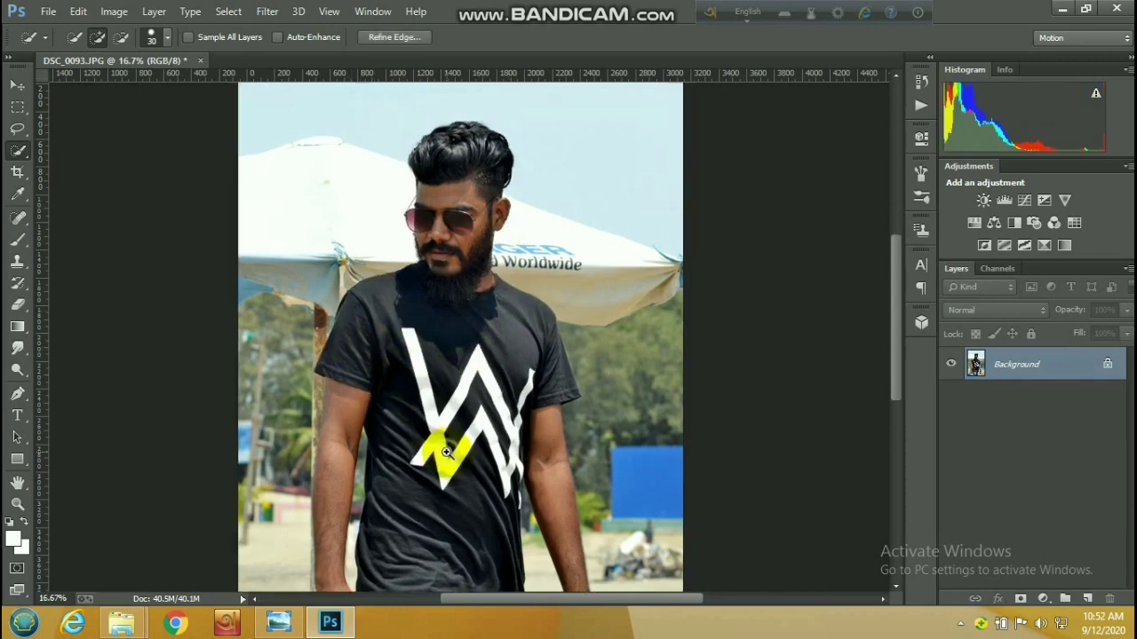
left_click_drag(447, 455, 459, 391)
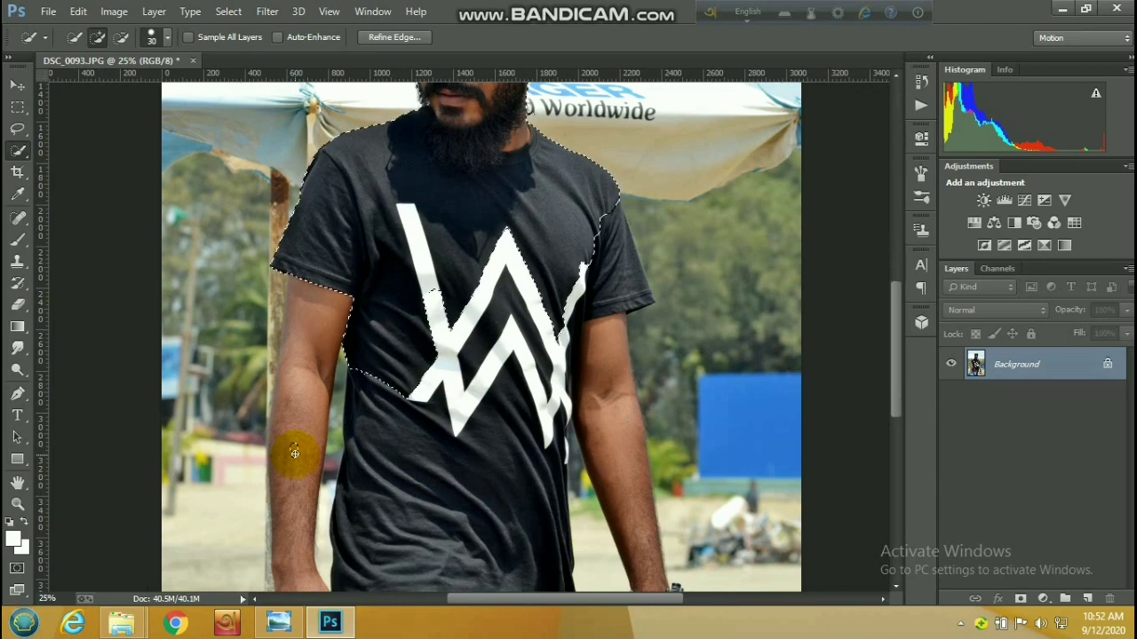
left_click_drag(294, 453, 296, 393)
left_click(297, 389)
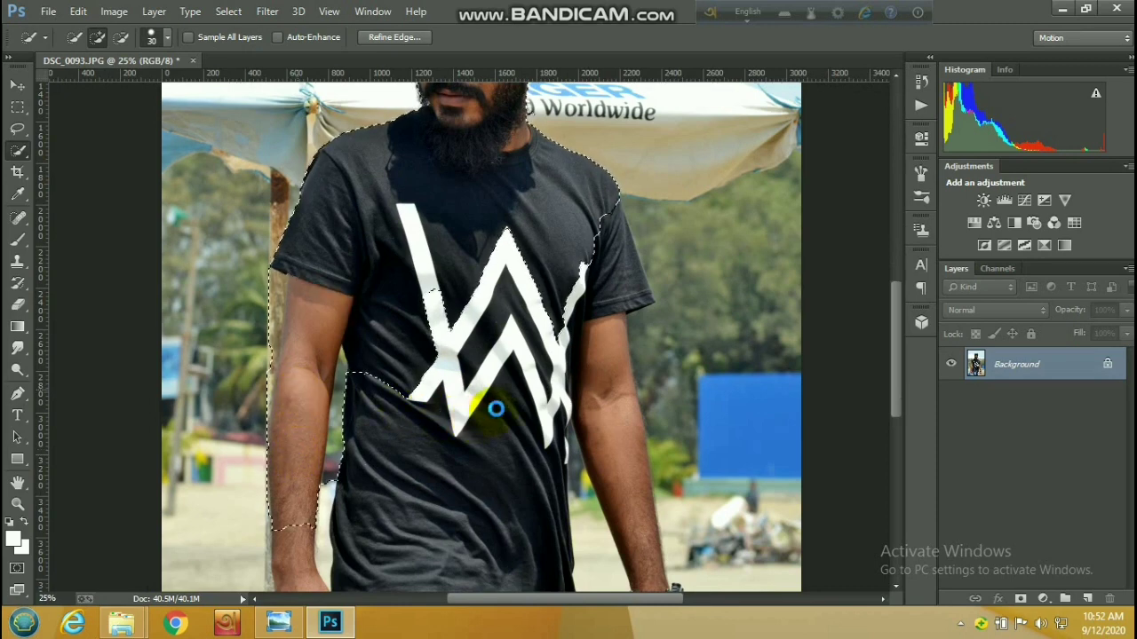
mouse_move(495, 409)
left_mouse_down()
mouse_move(602, 376)
mouse_move(613, 426)
mouse_move(579, 429)
left_mouse_up()
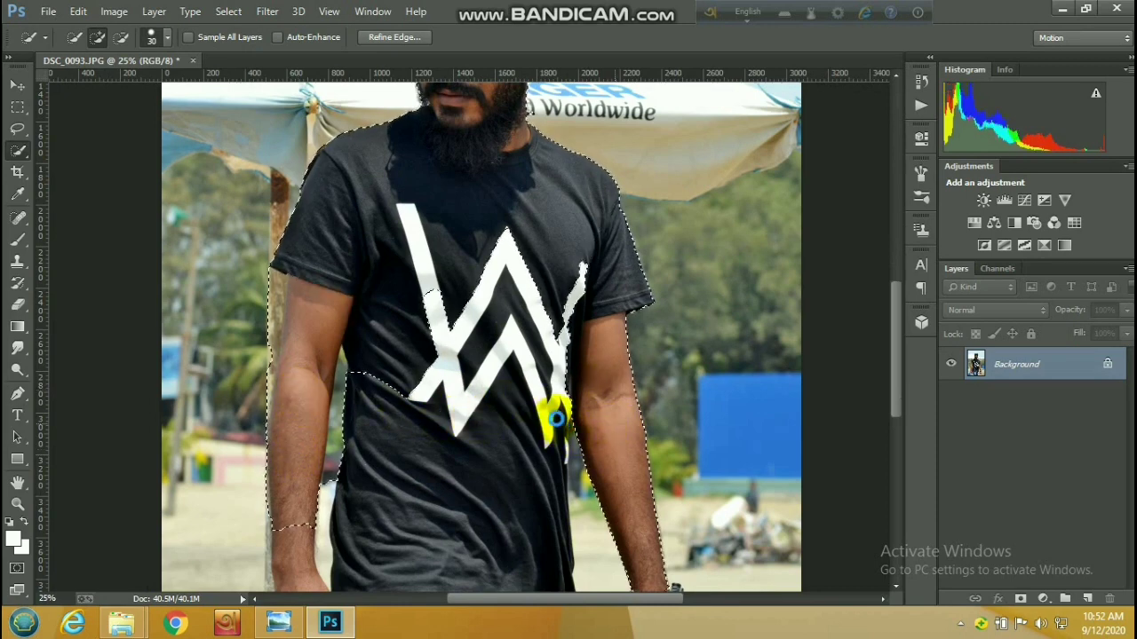
Step: Add the lower part of the shirt, the jeans, the watch and both hands to the selection
mouse_move(489, 402)
left_mouse_down()
mouse_move(508, 263)
mouse_move(510, 282)
left_mouse_up()
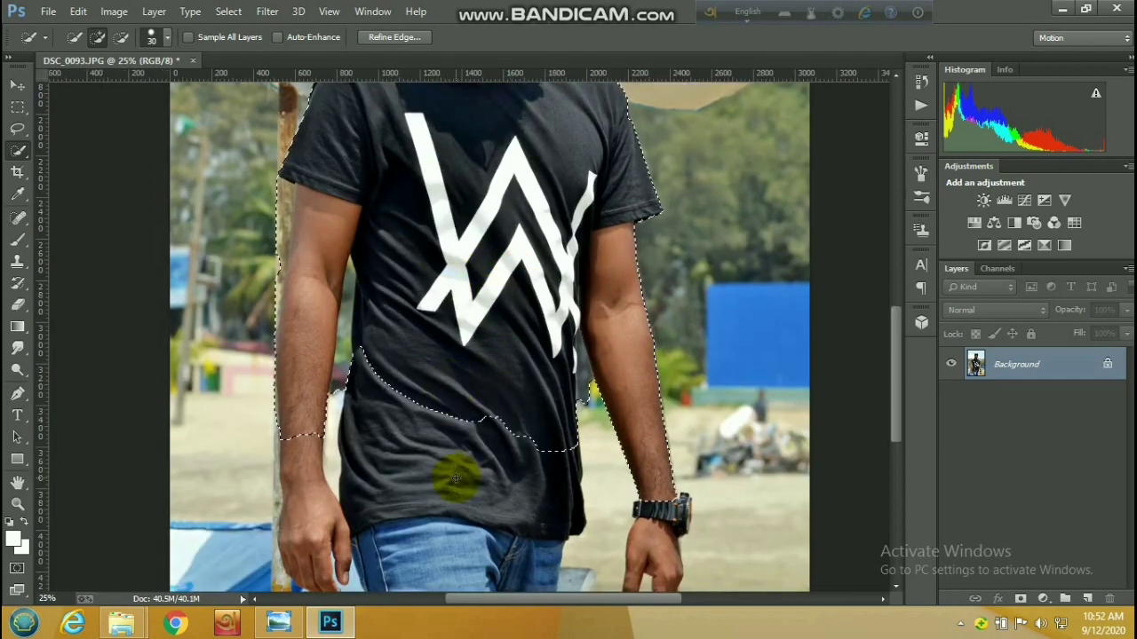
left_click_drag(454, 485, 444, 337)
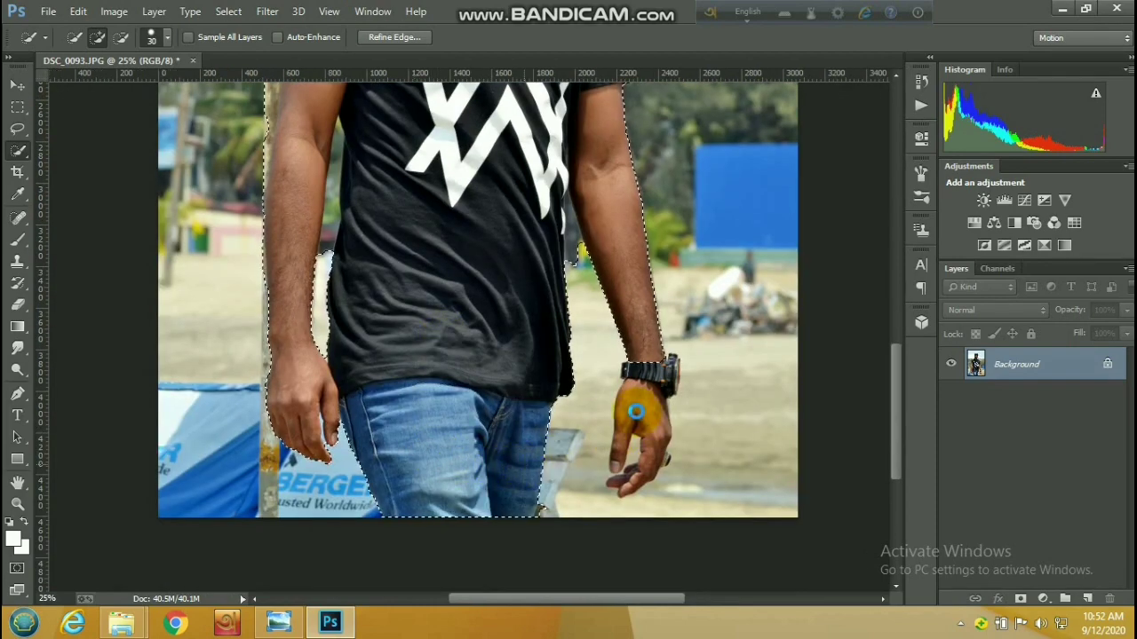
mouse_move(653, 397)
left_mouse_down()
mouse_move(678, 373)
mouse_move(657, 369)
left_mouse_up()
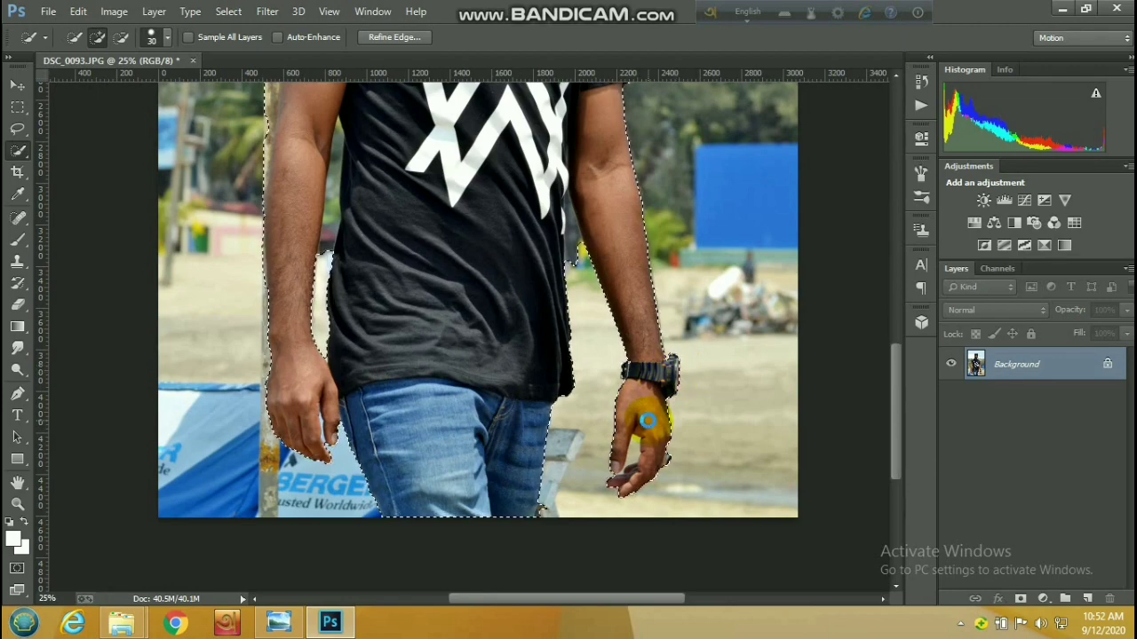
Step: Examine the selection edge along the arms, shirt, face, sunglasses and hair at closer magnification
left_click_drag(431, 238, 459, 376)
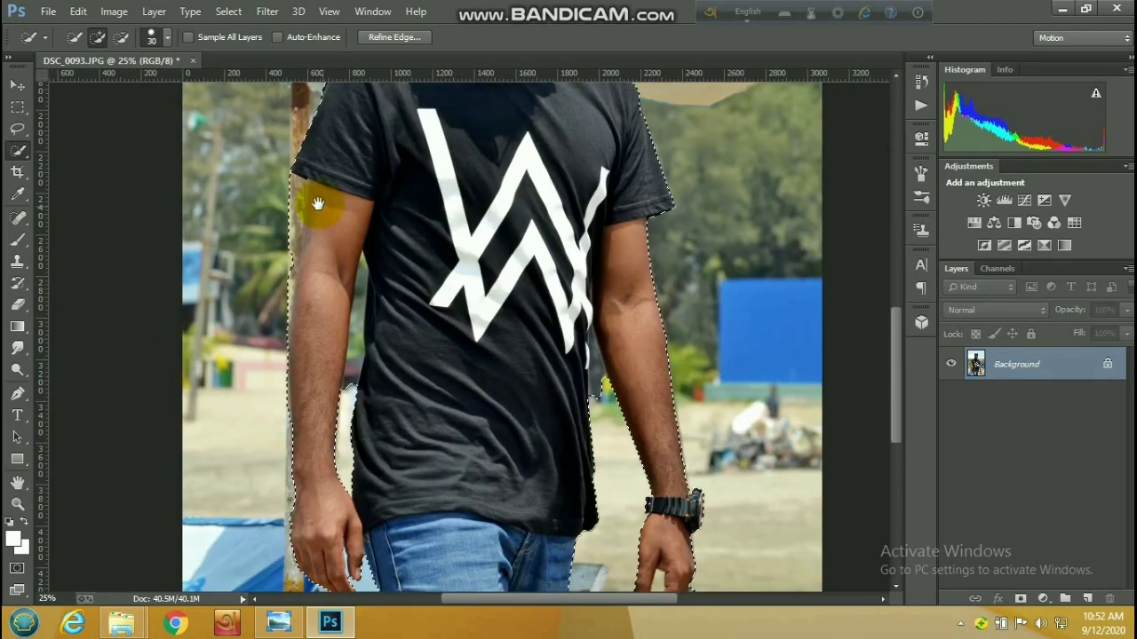
left_click_drag(463, 275, 431, 382)
left_click(389, 175, "ctrl")
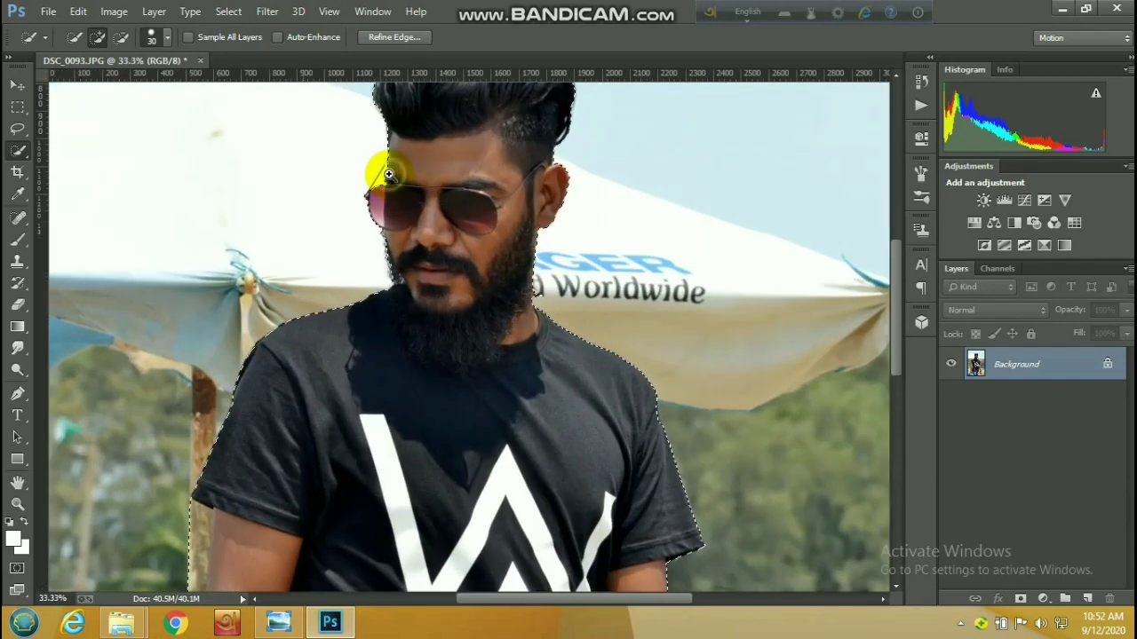
left_click(389, 175, "ctrl")
left_click(388, 175, "ctrl")
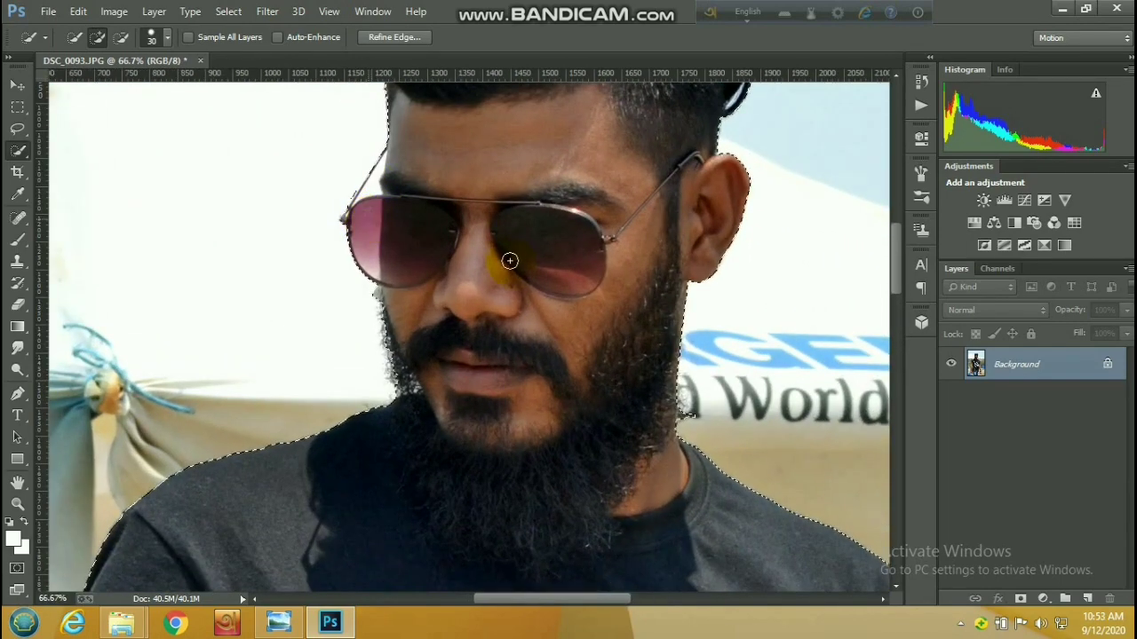
left_click_drag(609, 187, 536, 277)
left_click(546, 407, "alt")
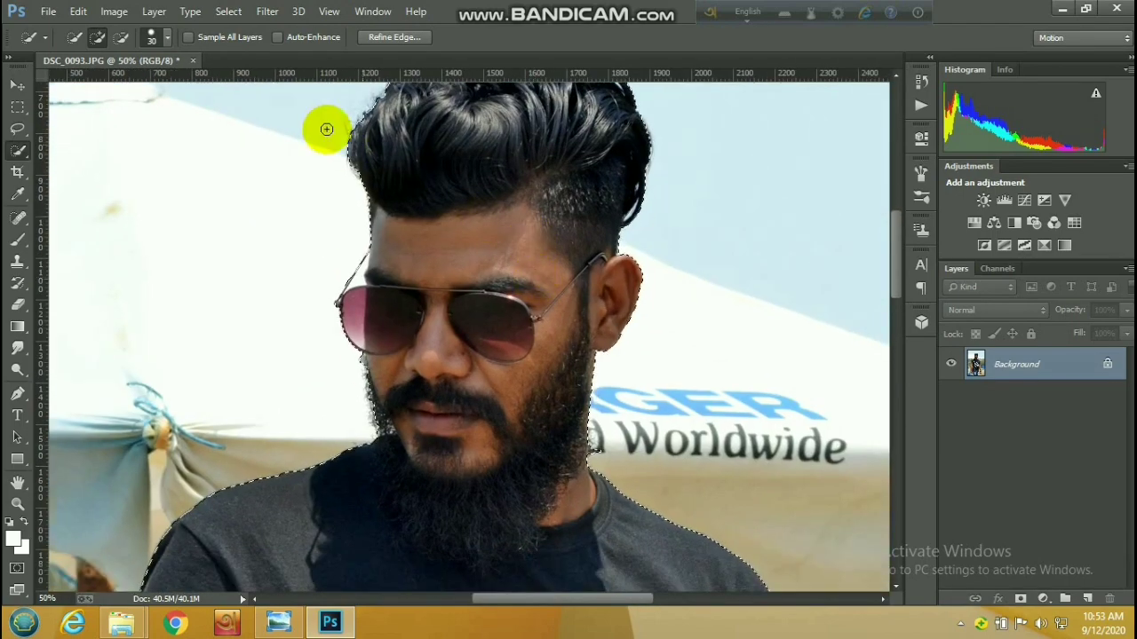
Step: Run Refine Edge on the man's selection with radius, smooth, feather, contrast and shift edge at 0, output to Selection
left_click(408, 36)
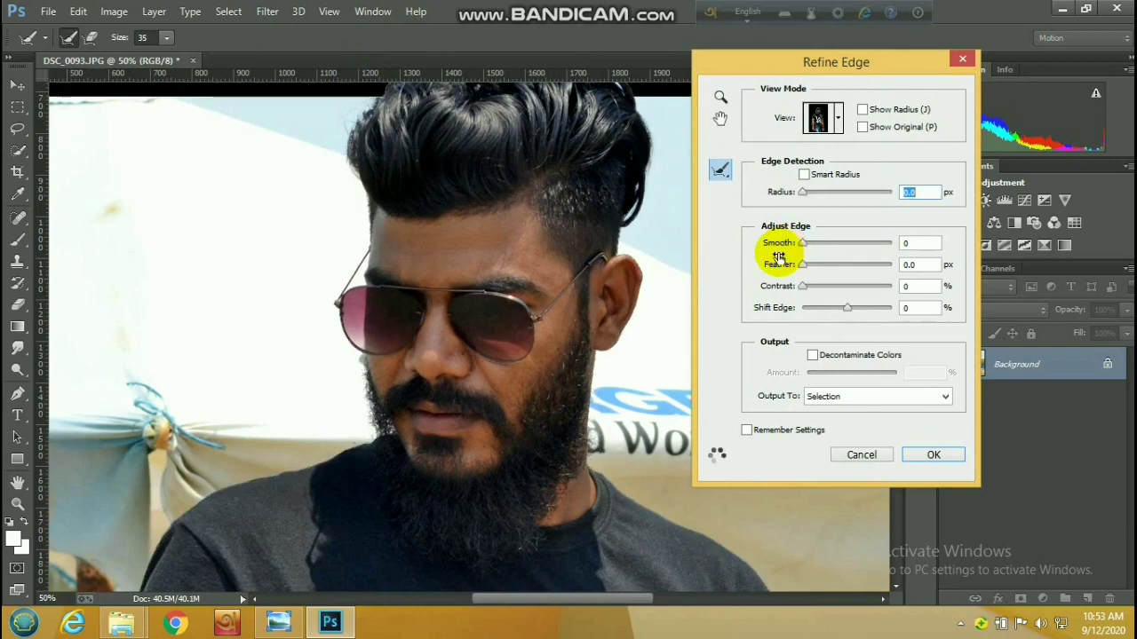
left_click(582, 295, "alt")
left_click(584, 296, "alt")
left_click(584, 296, "alt")
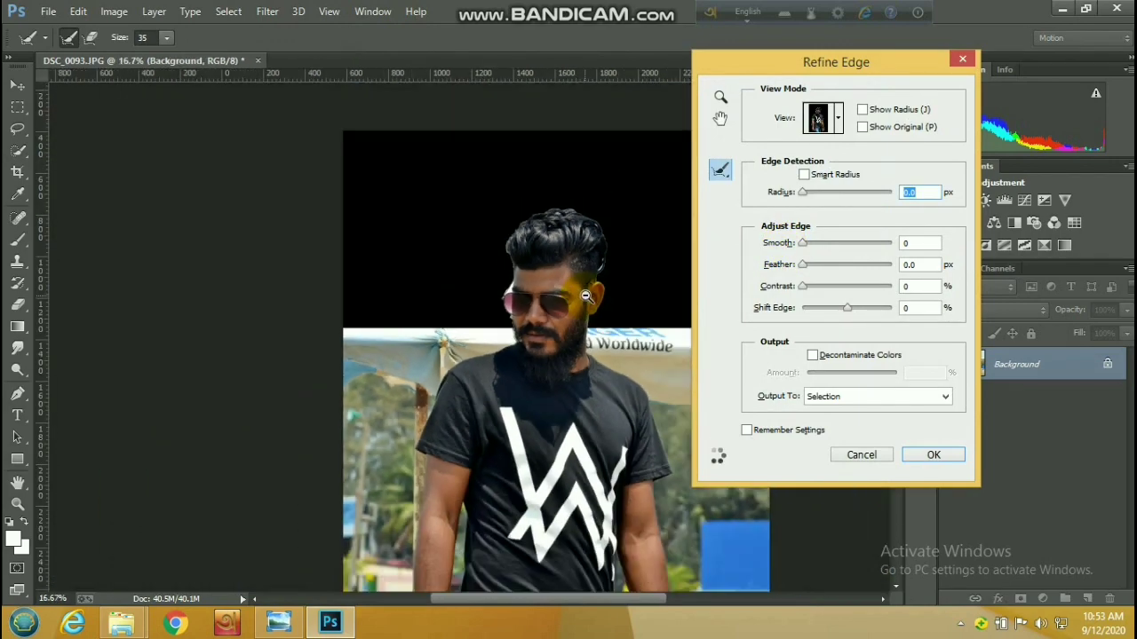
left_click_drag(580, 428, 565, 347)
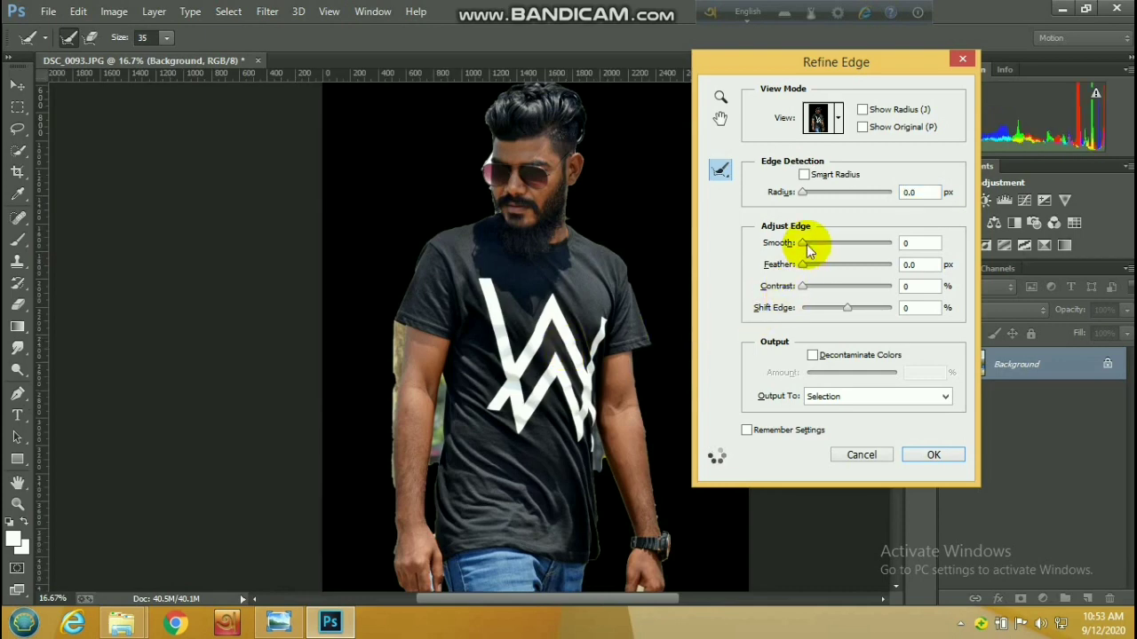
left_click(922, 456)
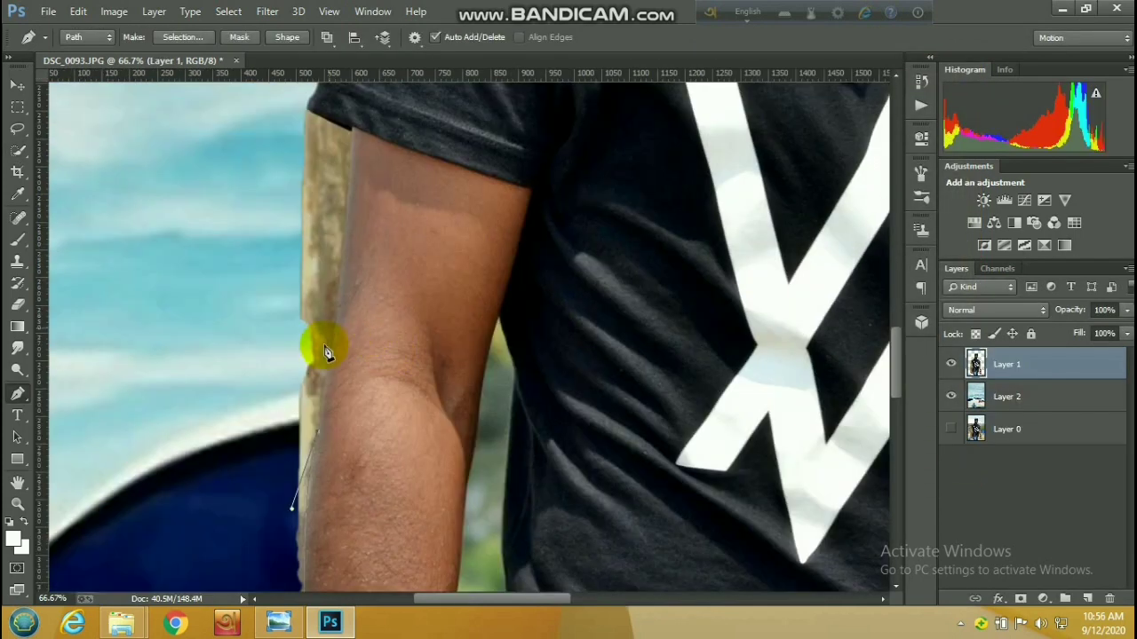
Step: Draw a Pen path on Layer 1 along the arm's outer edge up to the sleeve, enclosing the leftover wooden post
left_click(329, 346)
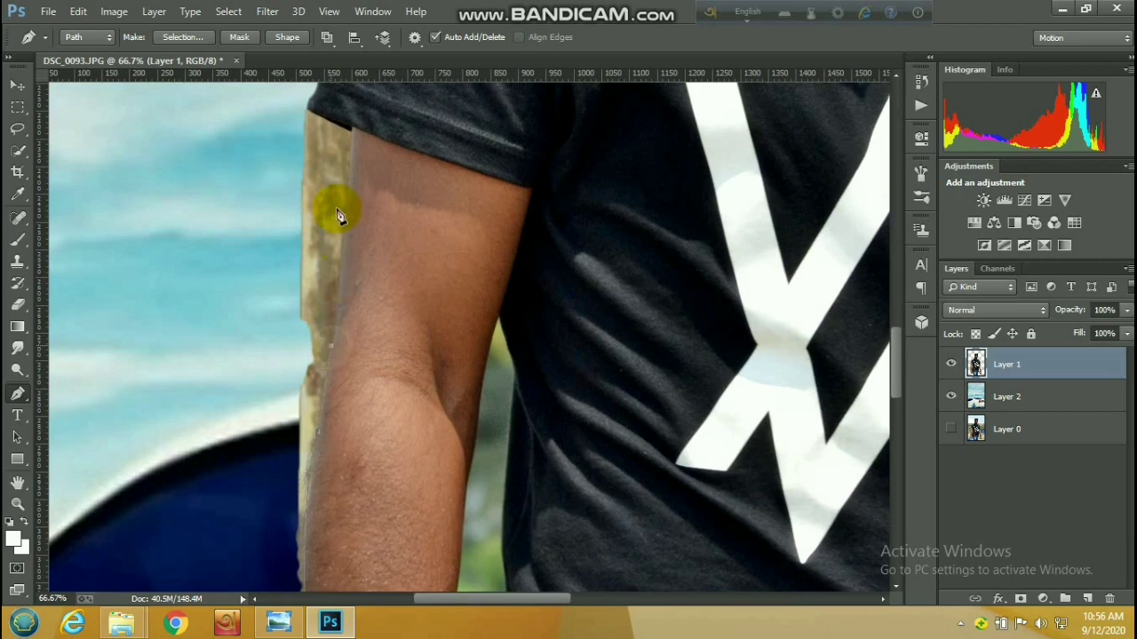
left_click(354, 128, "alt")
left_click_drag(436, 216, 535, 392)
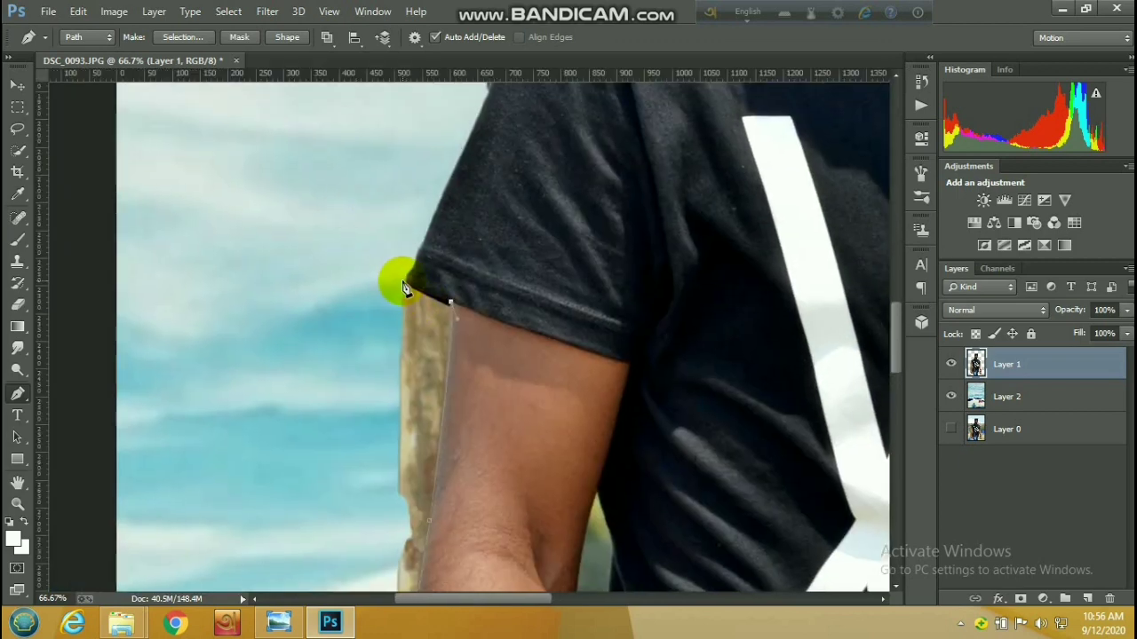
left_click(408, 264)
left_click(335, 236)
scroll(340, 404, "down", 1)
left_click_drag(343, 417, 385, 248)
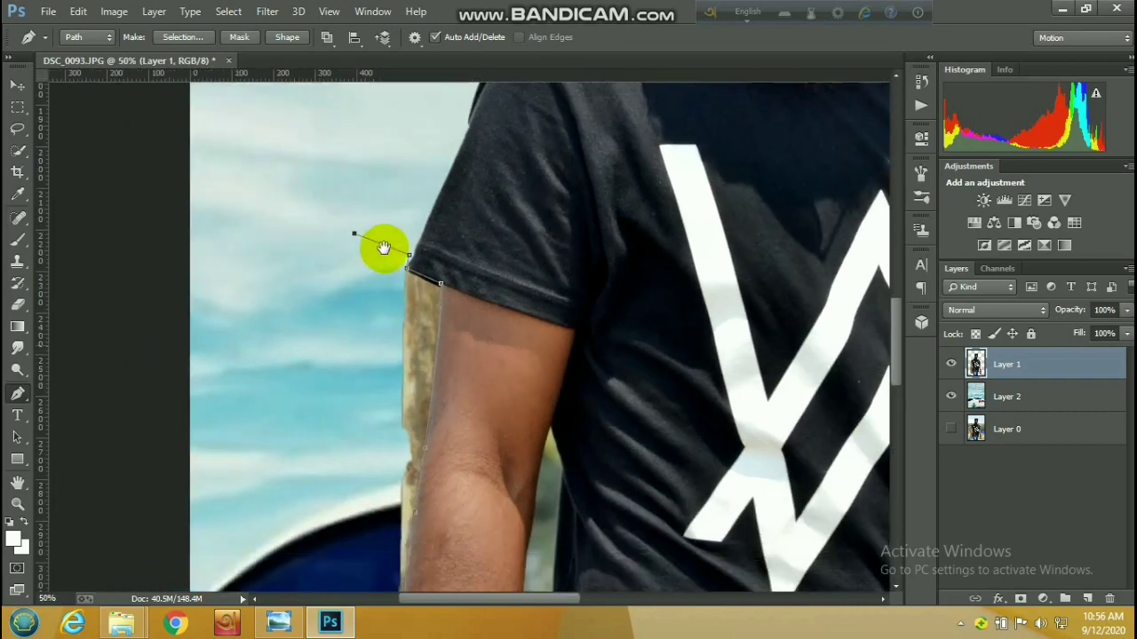
left_click_drag(383, 476, 385, 211)
left_click(388, 399)
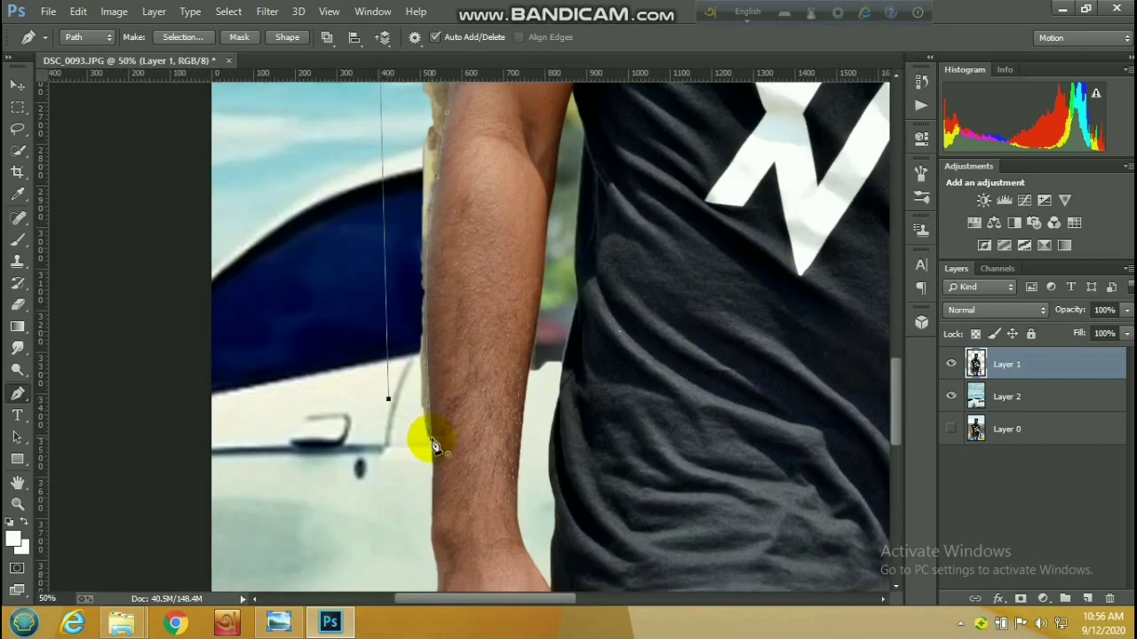
Step: Convert the path beside the arm into an anti-aliased new selection with feather radius 0 and remove the post strip
right_click(414, 367)
left_click(499, 280)
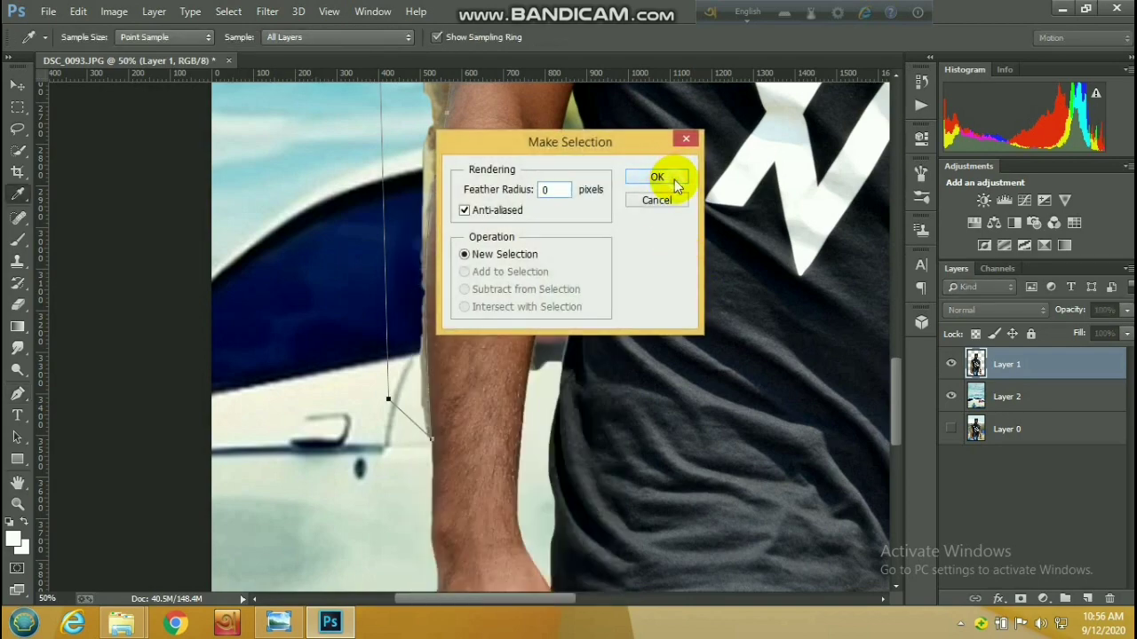
left_click(657, 178)
right_click(411, 205)
left_click(533, 177)
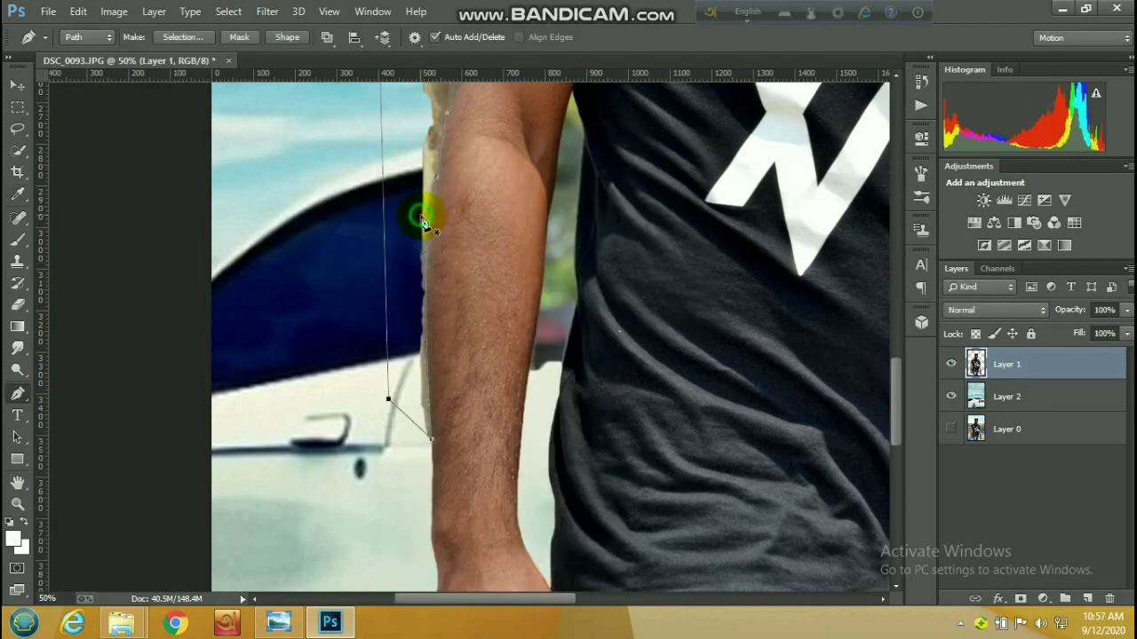
right_click(421, 218)
left_click(489, 288)
left_click(559, 189)
key("Return")
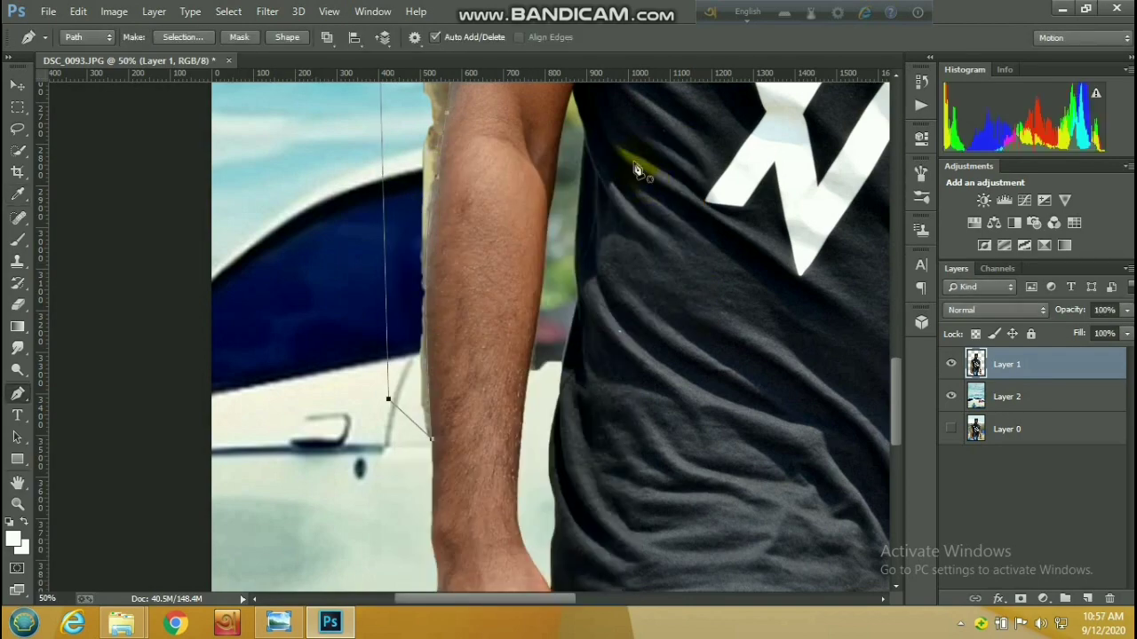
Step: Outline the background gap between that arm and the shirt with the Pen tool, make it a selection and clear it
left_click_drag(618, 211, 474, 361)
left_click(463, 397)
left_click(477, 321)
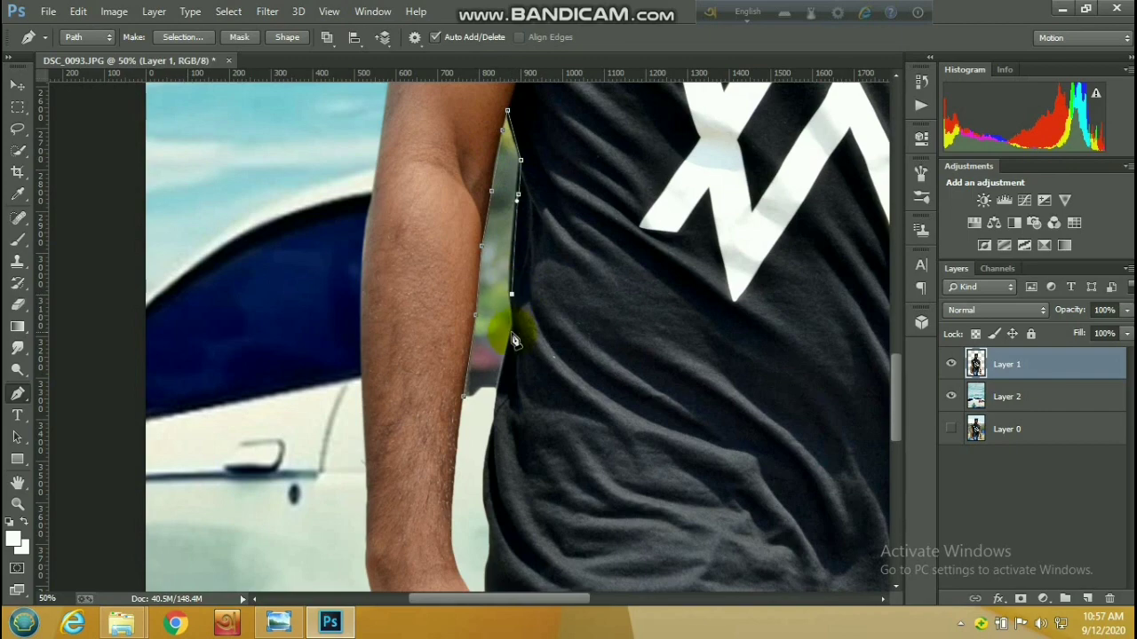
right_click(463, 407)
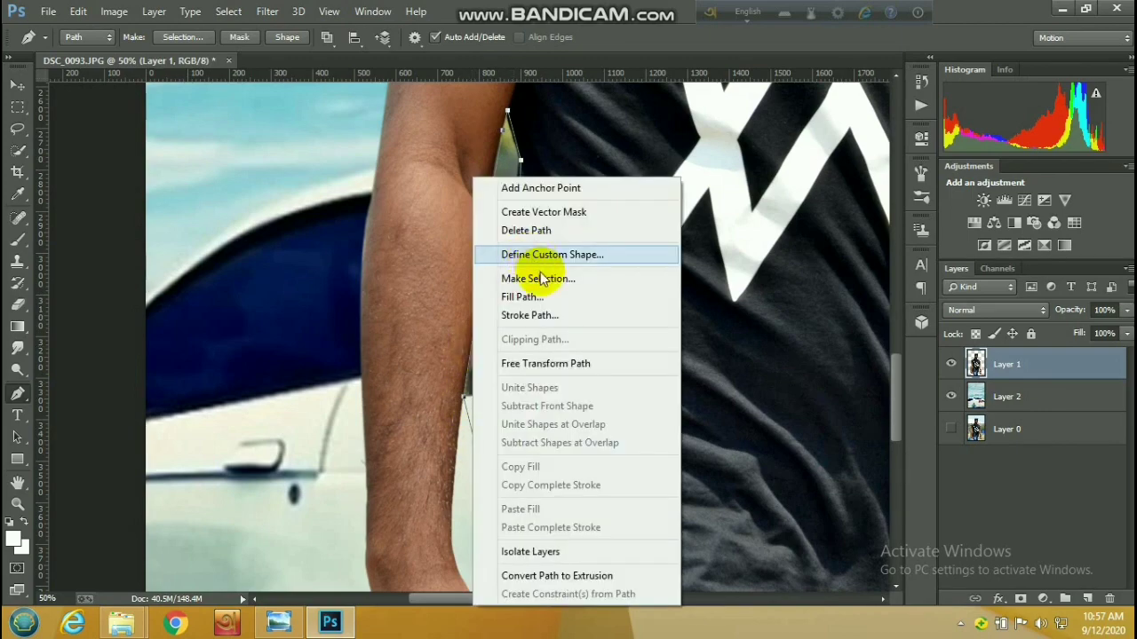
left_click(525, 280)
left_click(660, 176)
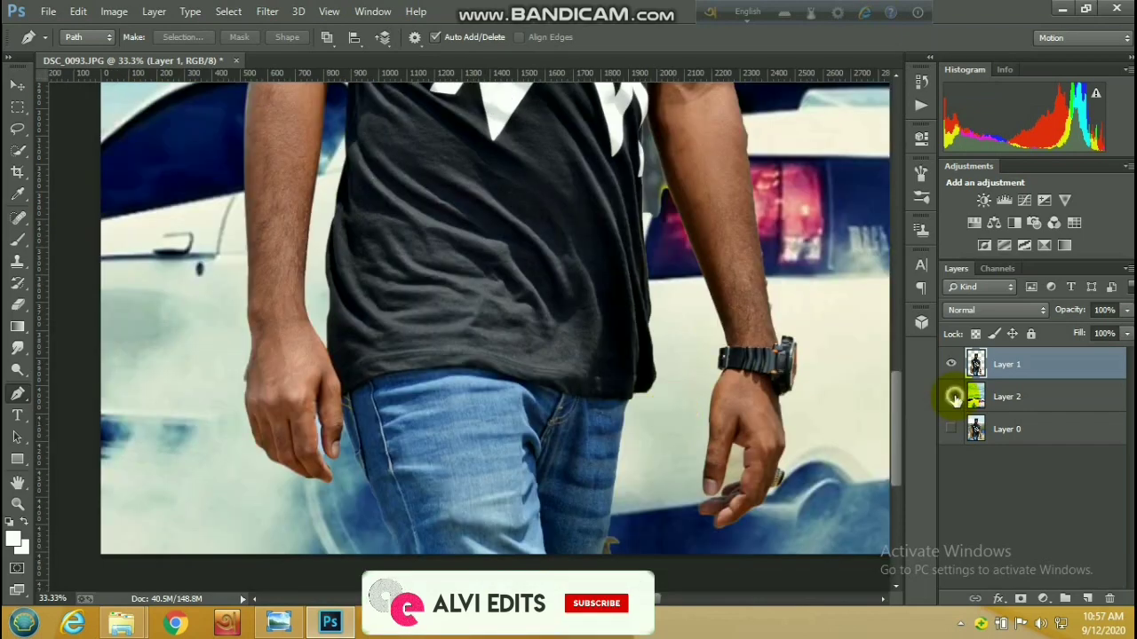
Step: Hide Layer 2 and start a Pen path along the inner edge of the thumb on the watch hand
left_click(953, 397)
scroll(733, 475, "up", 4)
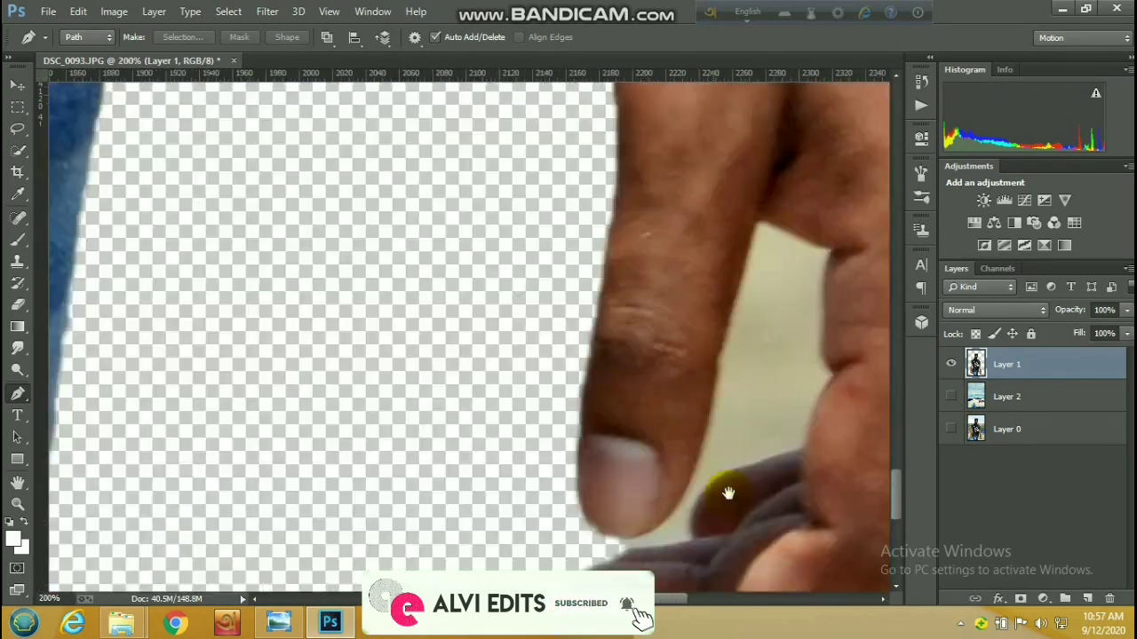
left_click_drag(728, 493, 645, 416)
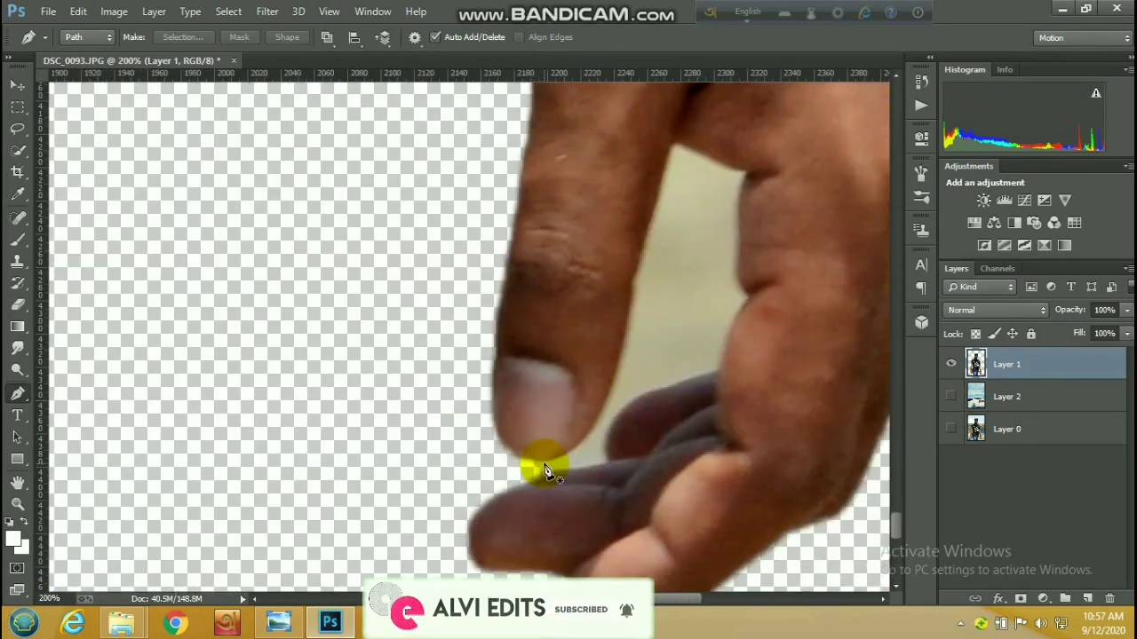
left_click(532, 464)
left_click(555, 458)
left_click(579, 445)
left_click(597, 415)
left_click(623, 344)
left_click(632, 278)
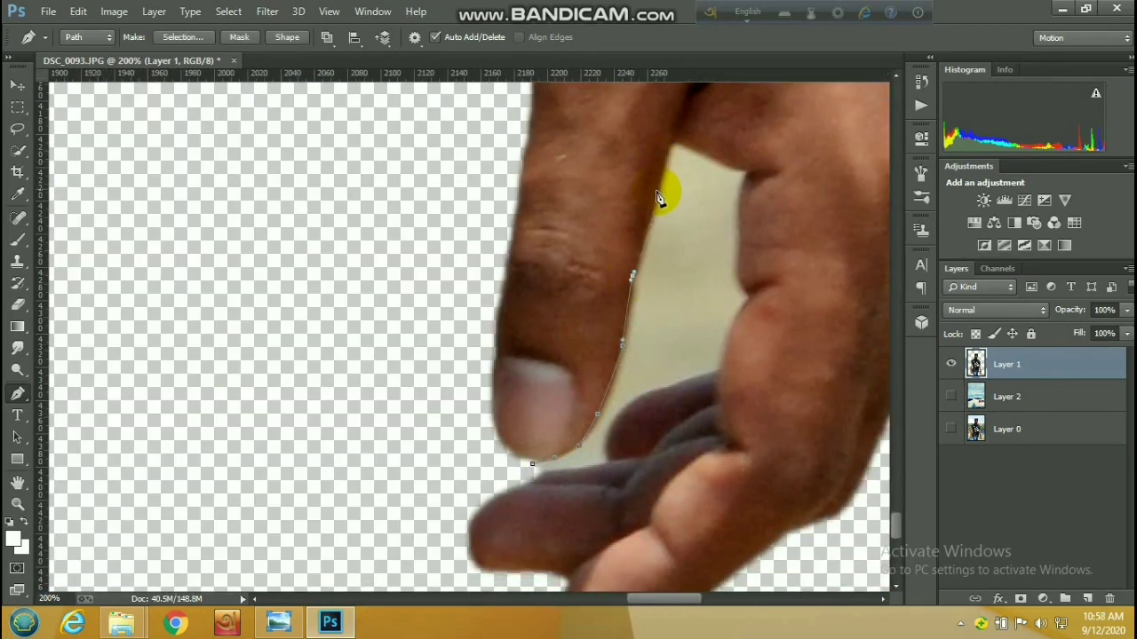
Step: Continue the Pen path along the palm and fingers around the background gap in the watch hand
left_click(741, 215)
left_click(737, 275)
left_click(751, 295)
left_click(730, 322)
left_click(719, 358)
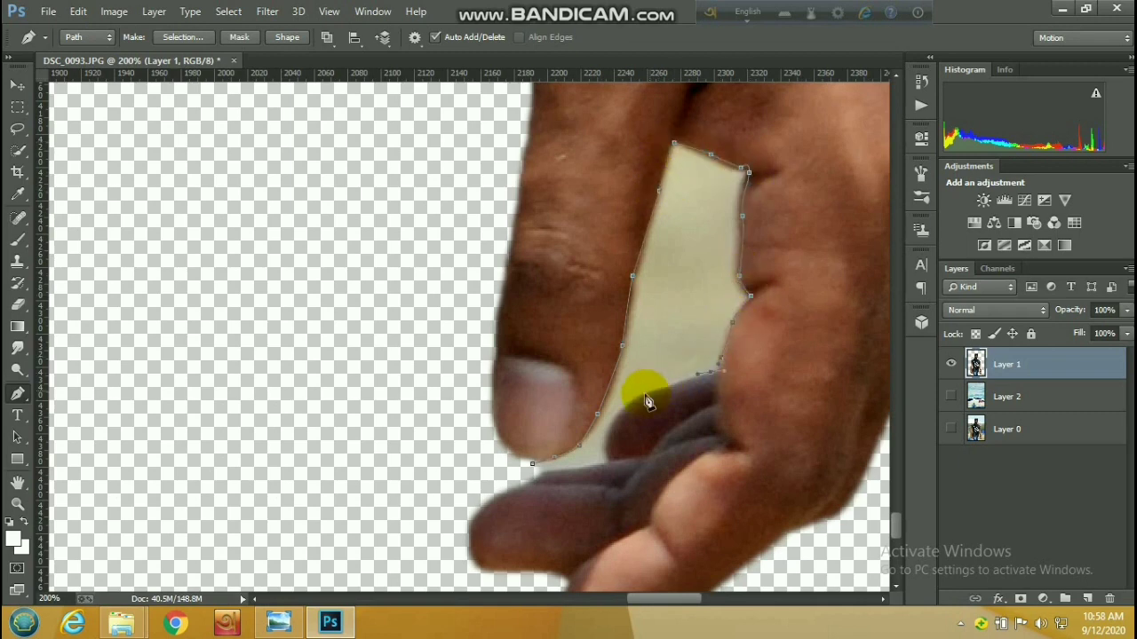
Step: Convert the thumb-gap path into a selection, delete the background inside it and deselect
right_click(668, 200)
left_click(750, 278)
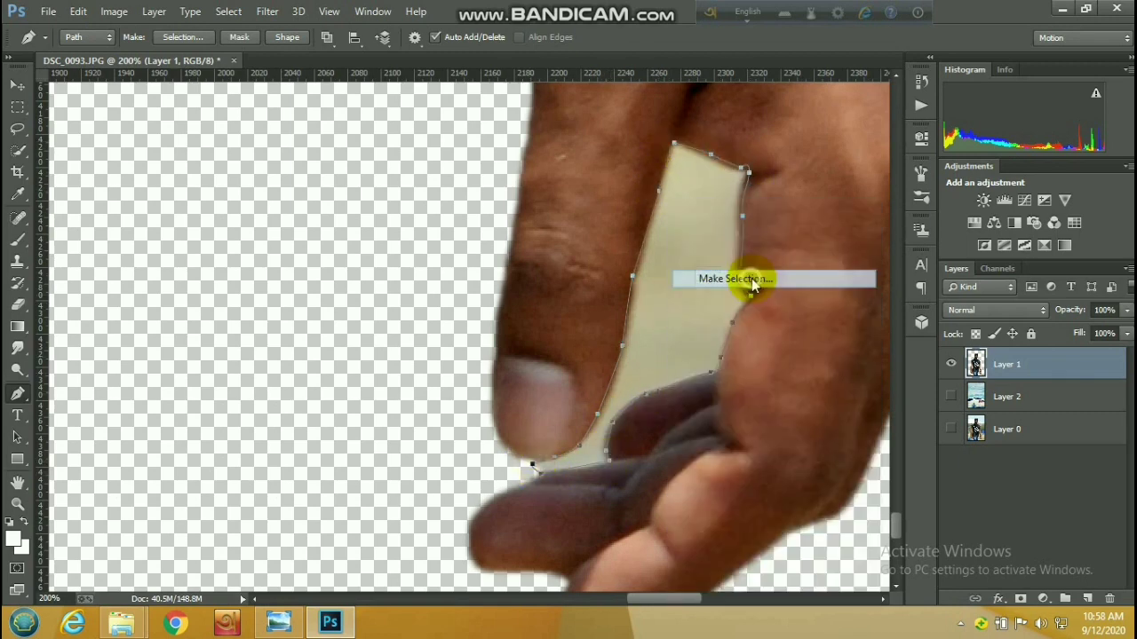
left_click(668, 176)
key("m")
key("Delete")
key("ctrl+d")
Step: Enclose the leftover background scrap beside the lower jeans leg with a Pen path and remove it through a selection
left_click(683, 322, "alt")
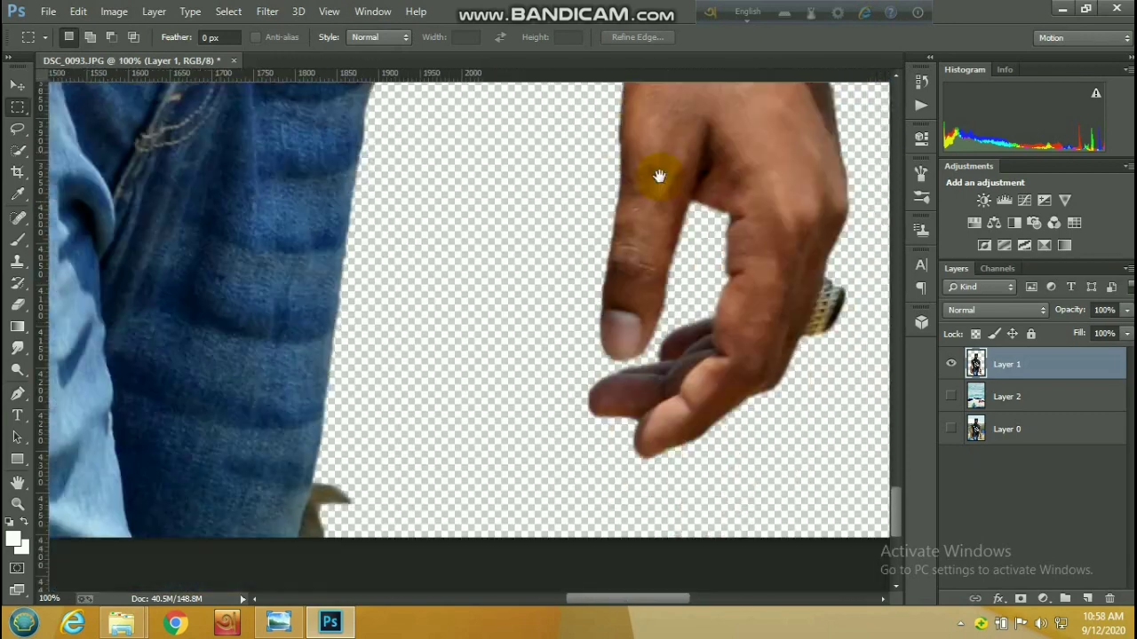
scroll(533, 311, "down", 2)
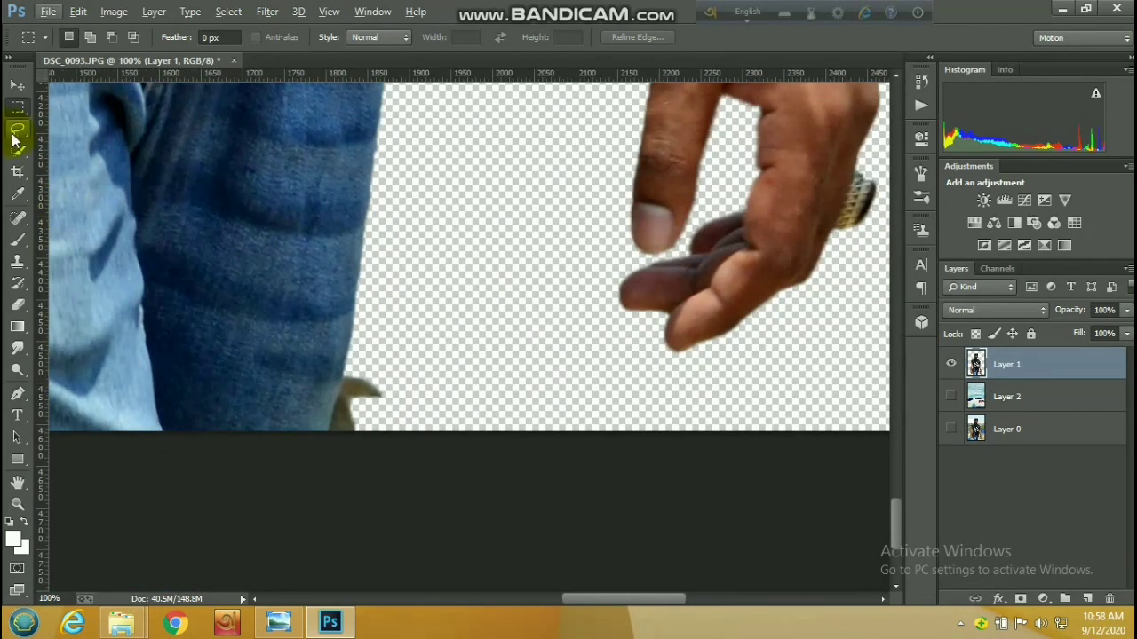
left_click(18, 396)
left_click(405, 393)
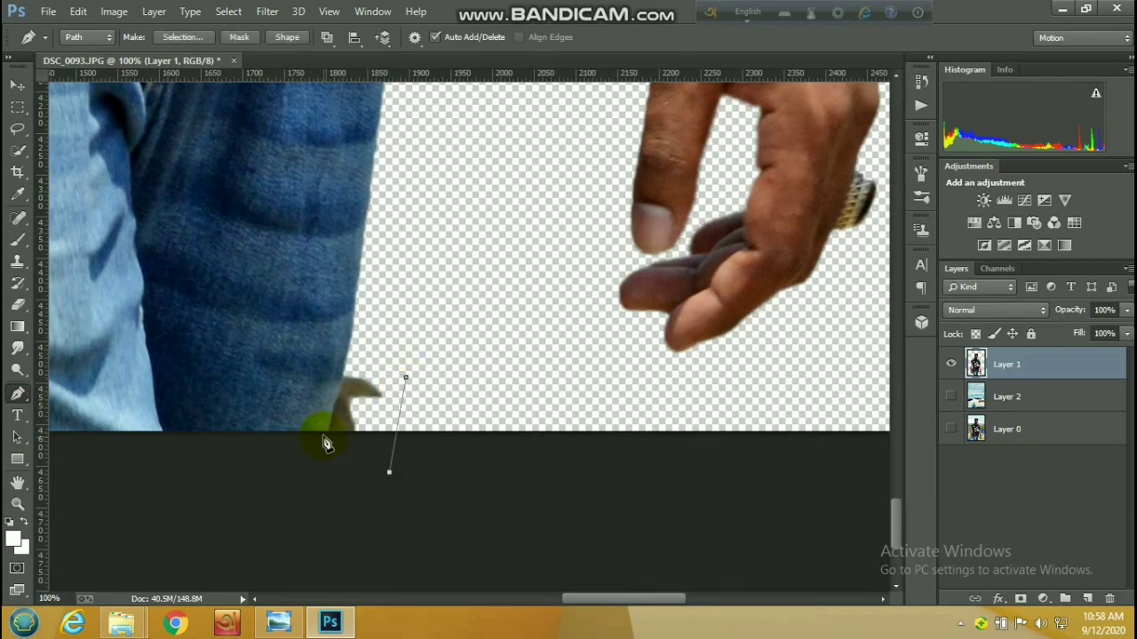
left_click(436, 332)
left_click(396, 384)
right_click(382, 388)
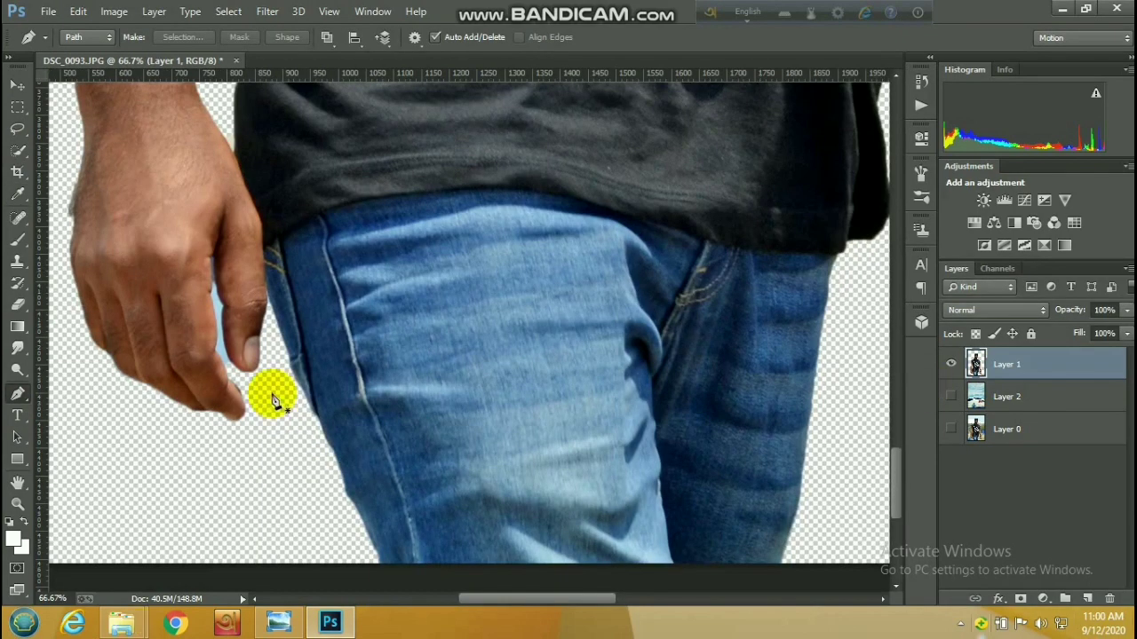
Step: Trace the light-blue gap between the other hand's thumb and fingers with the Pen tool, make it a selection and delete it
scroll(267, 395, "up", 3)
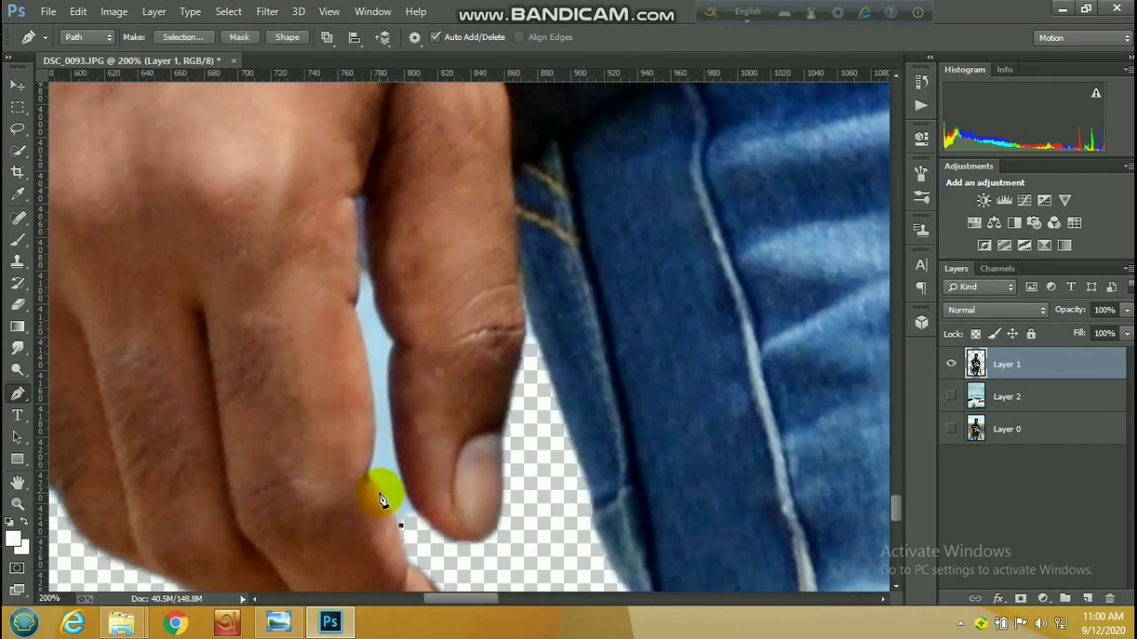
left_click(370, 369)
left_click(353, 305)
left_click(356, 228)
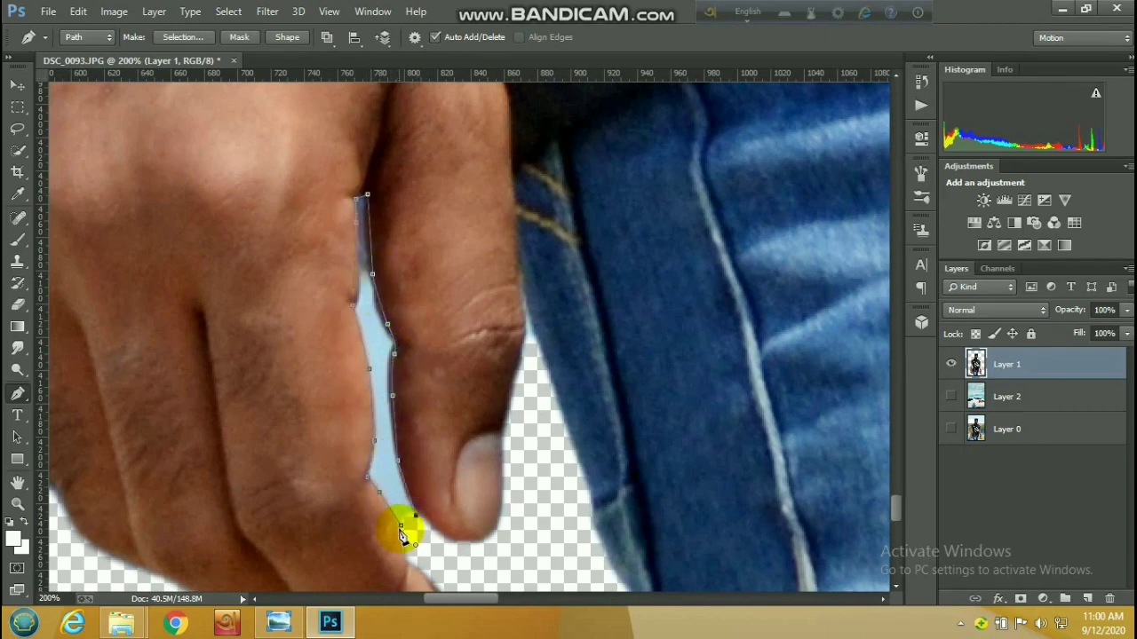
right_click(401, 532)
left_click(457, 163)
left_click(644, 175)
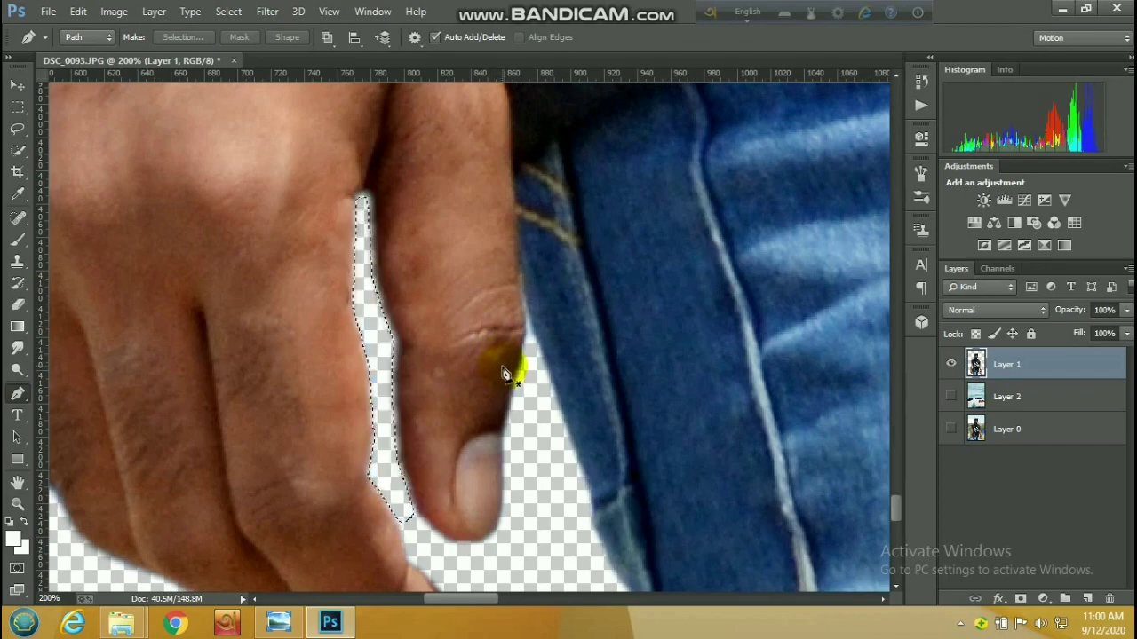
Step: Outline the dark background remnant between the shirt's side and the watch arm with a closed Pen path
scroll(503, 374, "down", 6)
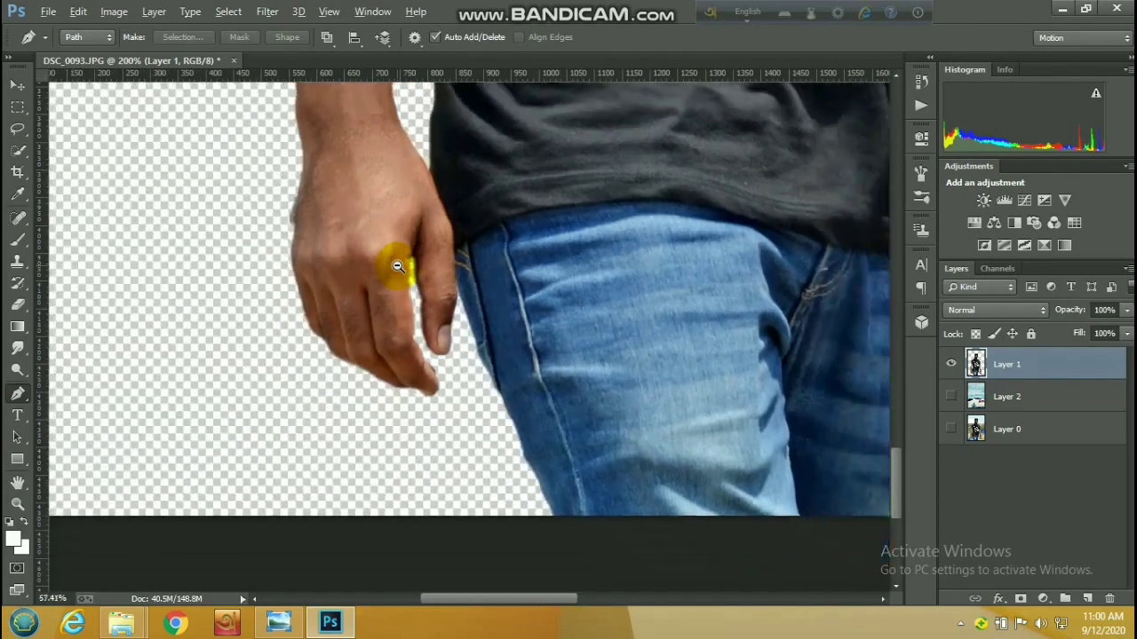
scroll(397, 267, "down", 3)
left_click_drag(398, 267, 595, 274)
scroll(578, 476, "up", 5)
left_click(493, 463)
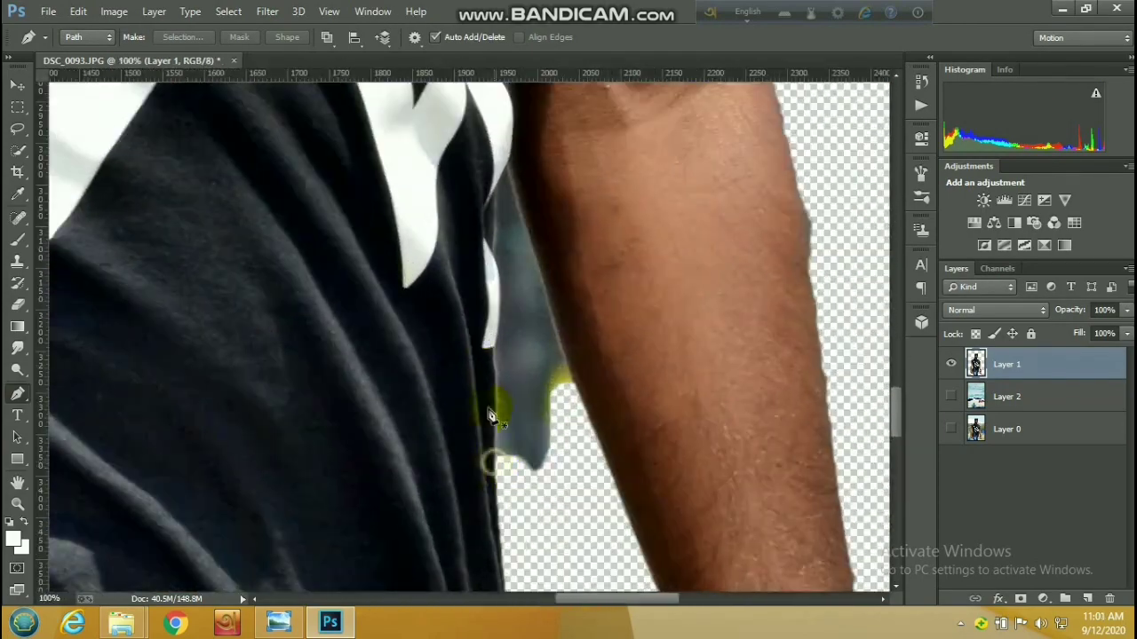
left_click(491, 349)
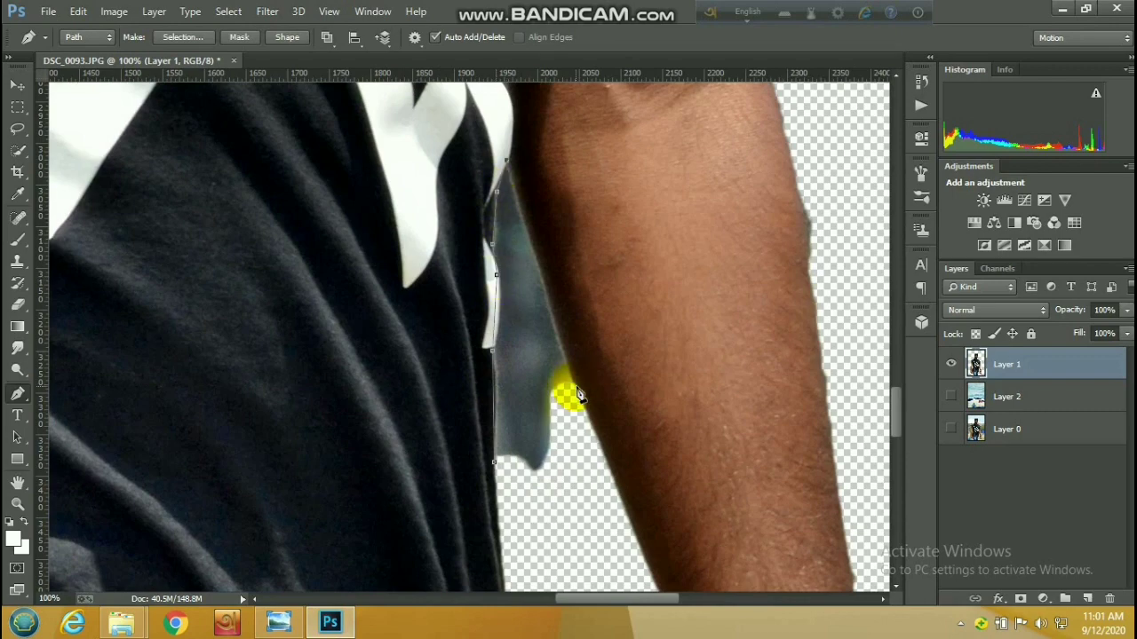
left_click(542, 507)
Step: Convert the path between shirt and watch arm into a selection and delete the background remnant
right_click(520, 200)
left_click(583, 276)
left_click(664, 174)
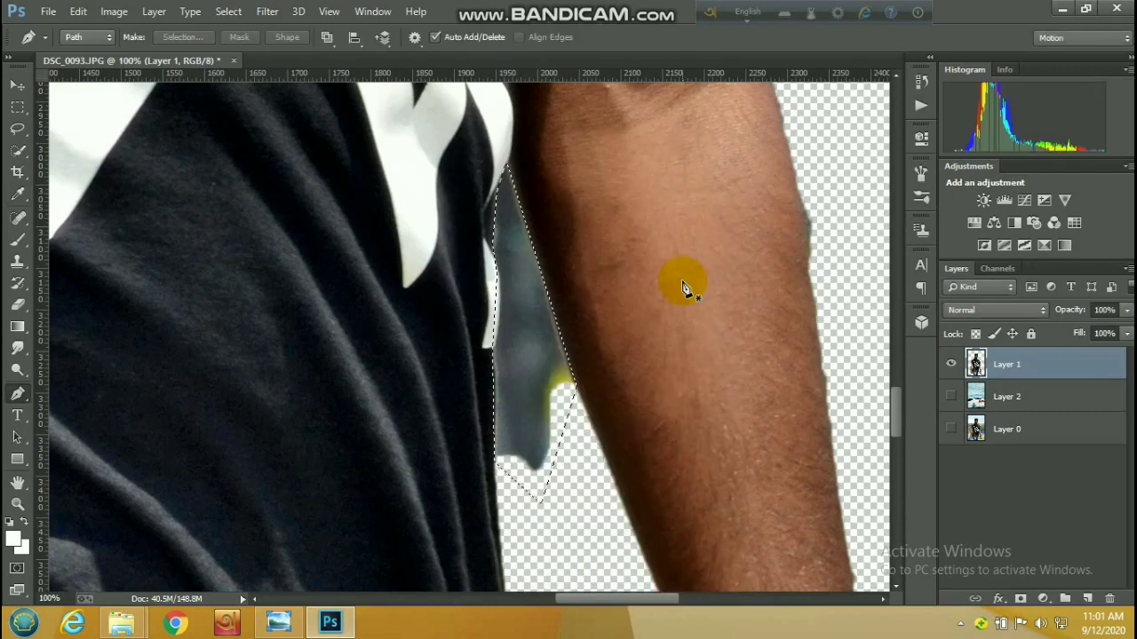
key("Delete")
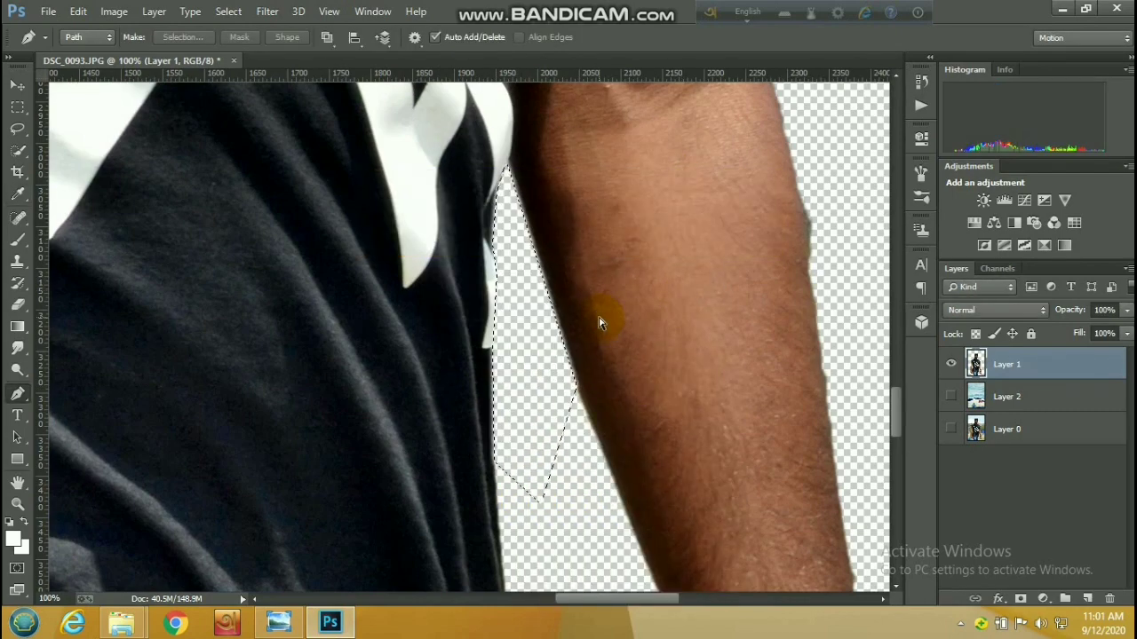
Step: Deselect and erase the dark leftover speck beside the neck below the ear with a 34 px eraser
key("ctrl+d")
scroll(616, 223, "down", 1)
scroll(586, 251, "down", 1)
left_click_drag(502, 203, 573, 444)
left_click_drag(417, 169, 494, 389)
left_click_drag(455, 226, 471, 379)
scroll(613, 391, "up", 2)
key("e")
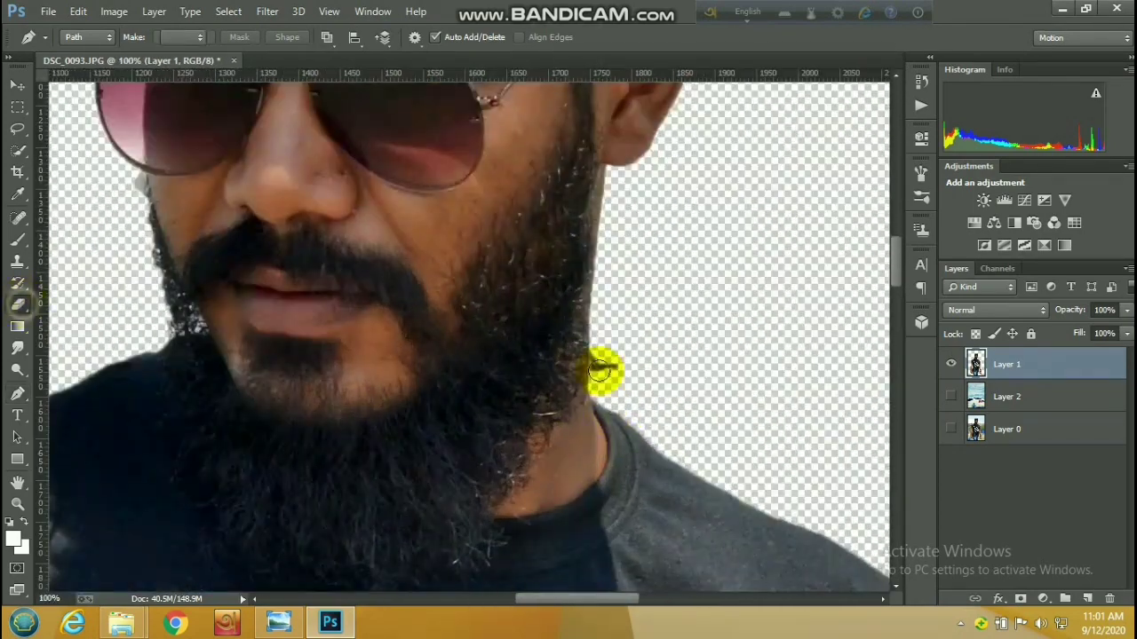
right_click(614, 355)
left_click(609, 368)
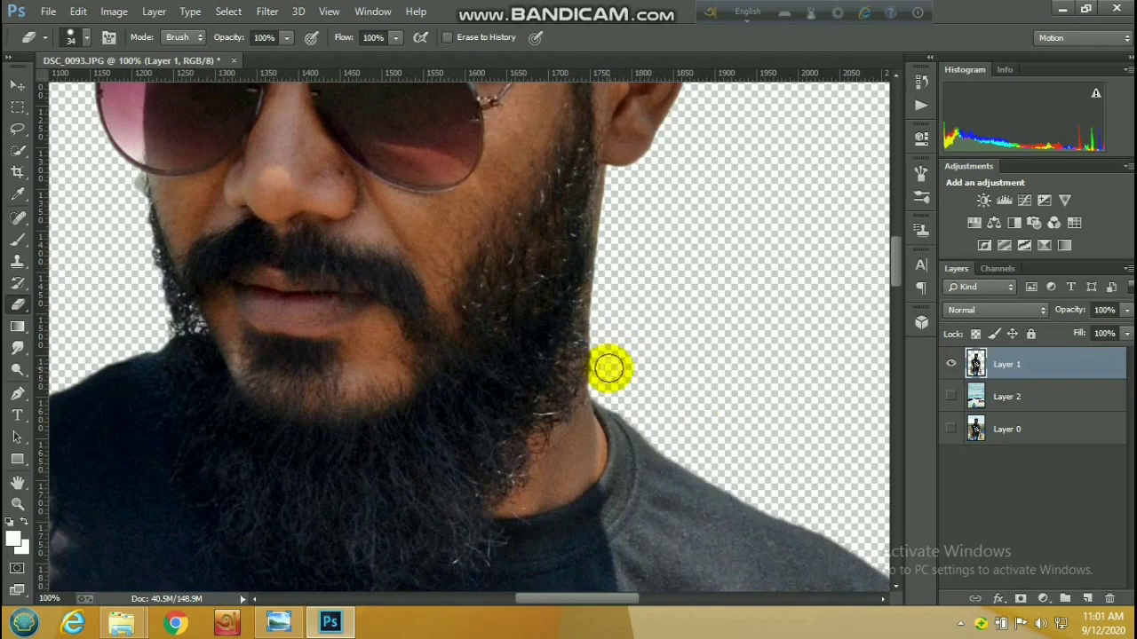
Step: Inspect the hair and ear edges of the cutout and briefly preview the whole figure against Layer 2
scroll(671, 319, "up", 3)
scroll(721, 456, "down", 1)
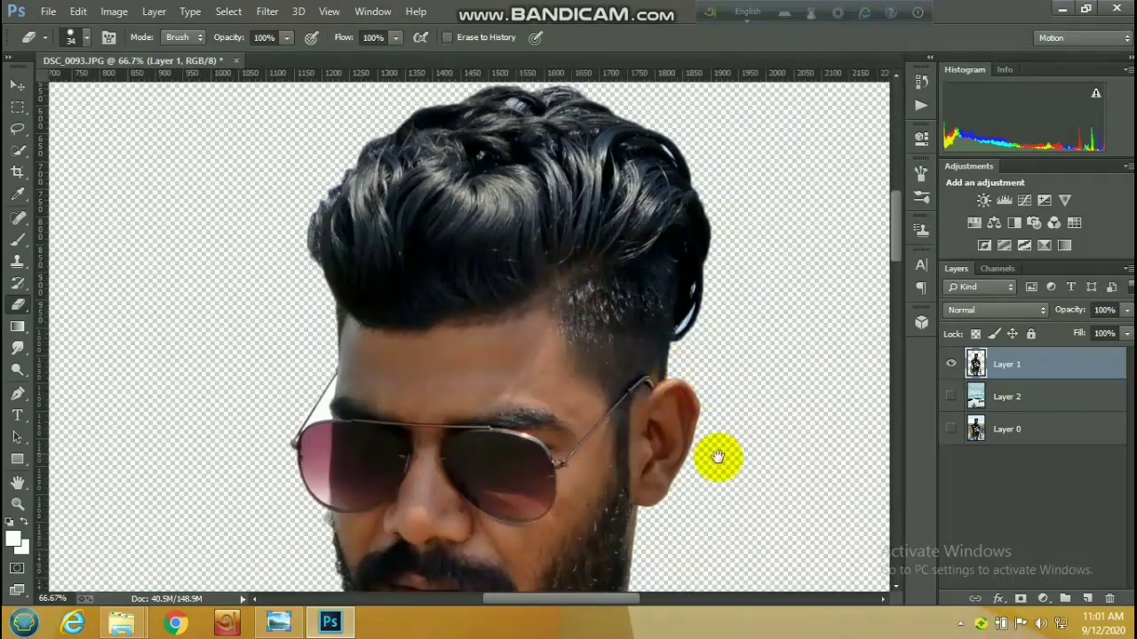
left_click_drag(726, 489, 691, 355)
left_click(692, 355, "alt")
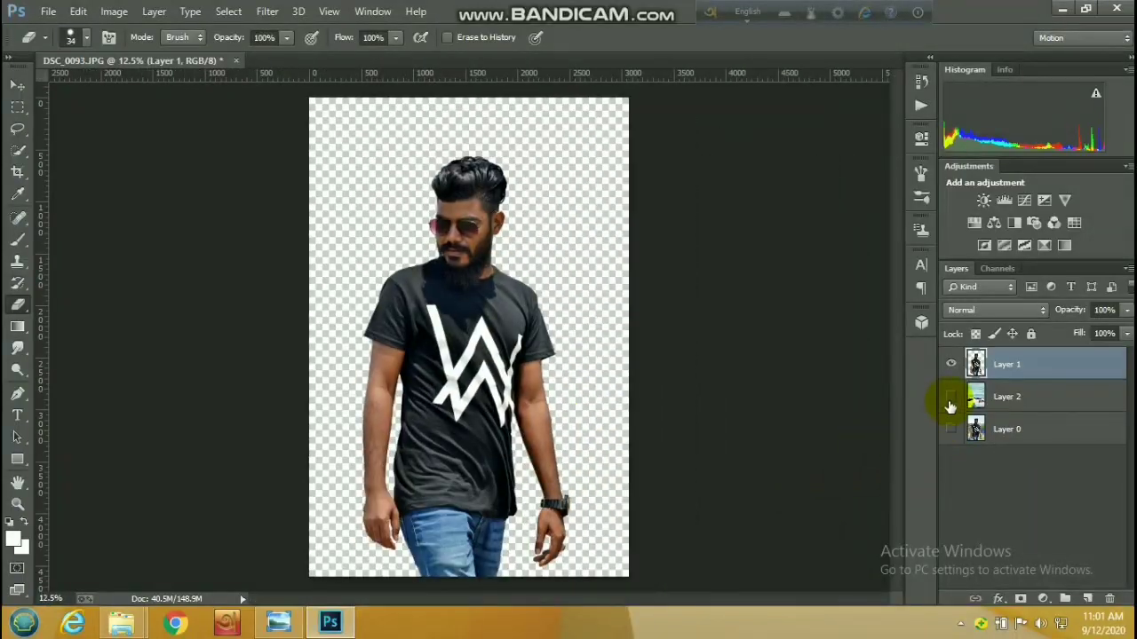
left_click(951, 400)
left_click(950, 397)
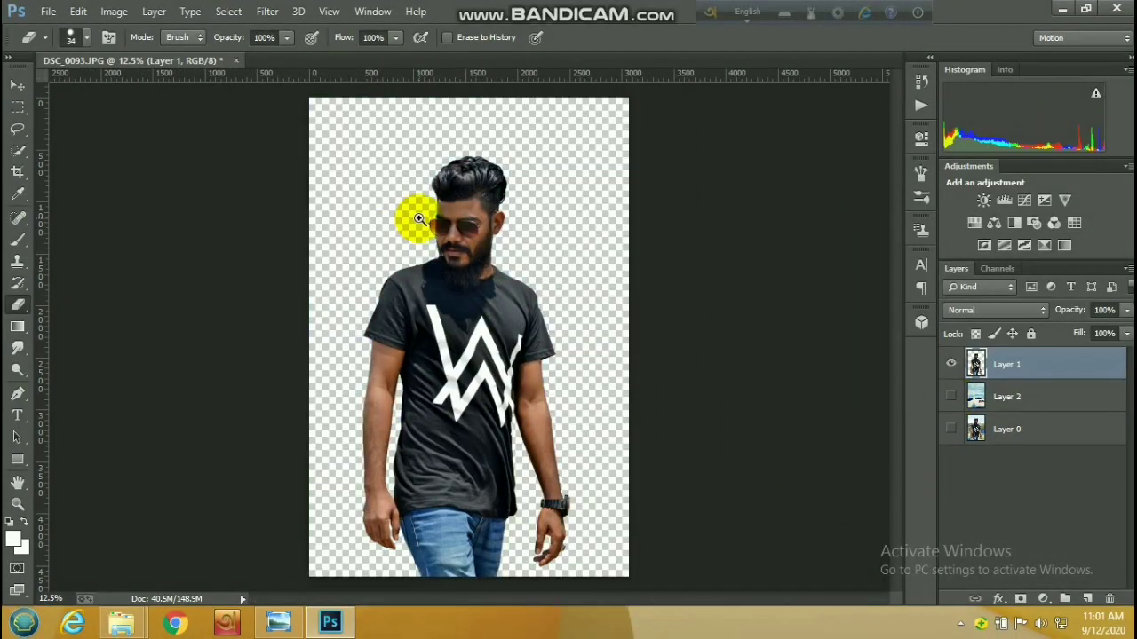
Step: Trace the white gap between the sunglasses' temple arm, the forehead and the lens frame with a closed Pen path
mouse_move(418, 219)
left_mouse_down()
mouse_move(461, 214)
mouse_move(418, 223)
left_mouse_up()
left_click(16, 394)
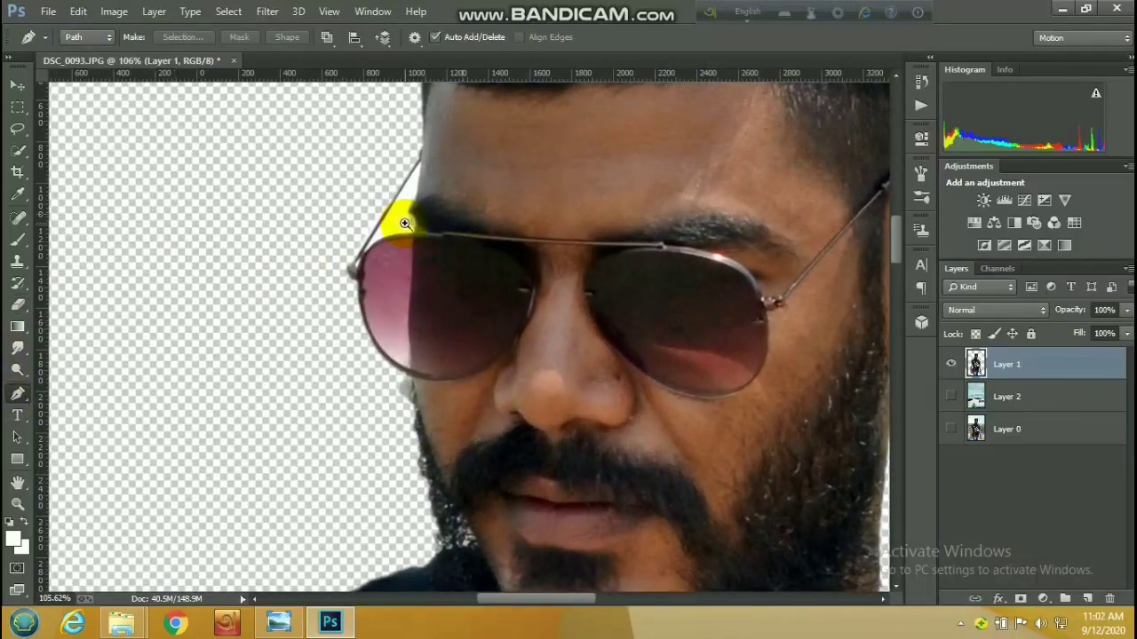
left_click(405, 223)
left_click(330, 278)
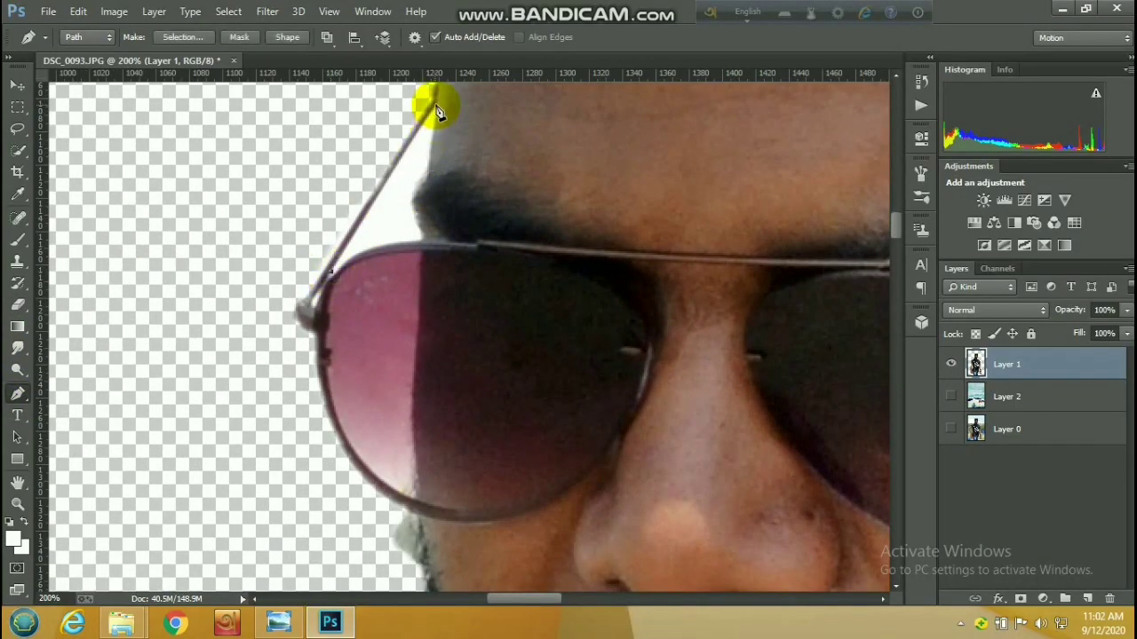
left_click(435, 107)
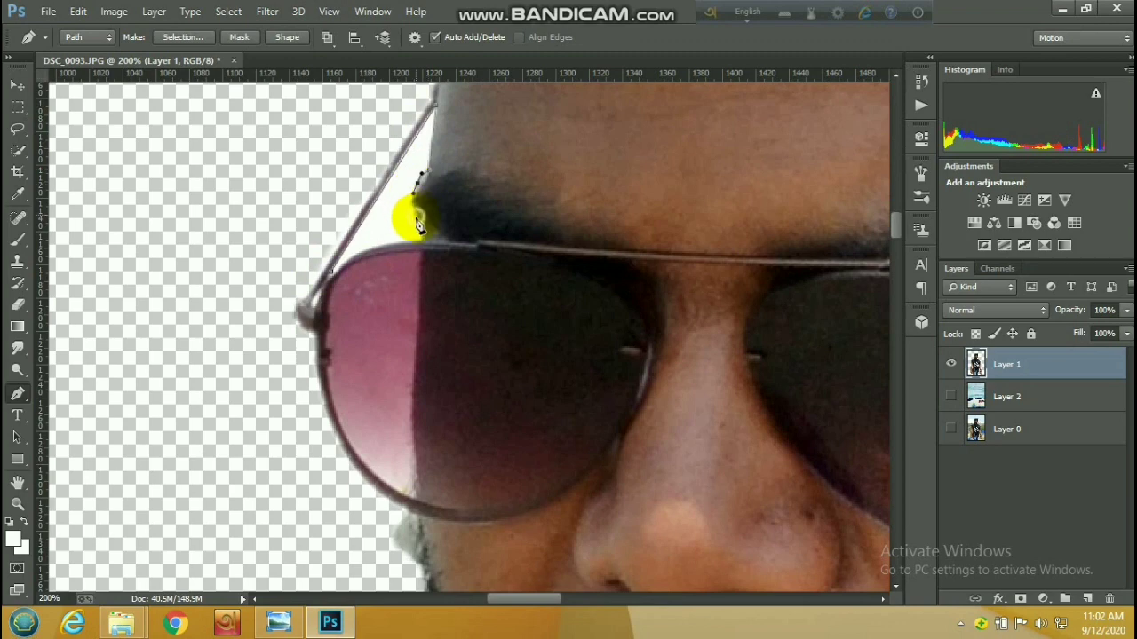
left_click(415, 216)
left_click(421, 238)
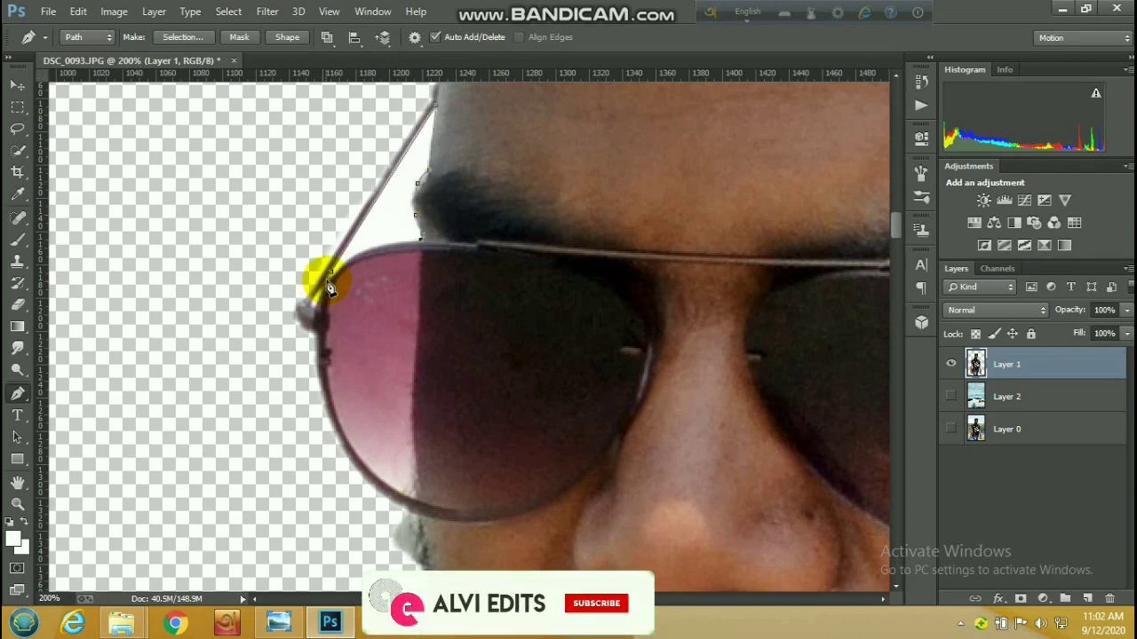
mouse_move(319, 307)
left_mouse_down()
mouse_move(296, 333)
mouse_move(313, 317)
left_mouse_up()
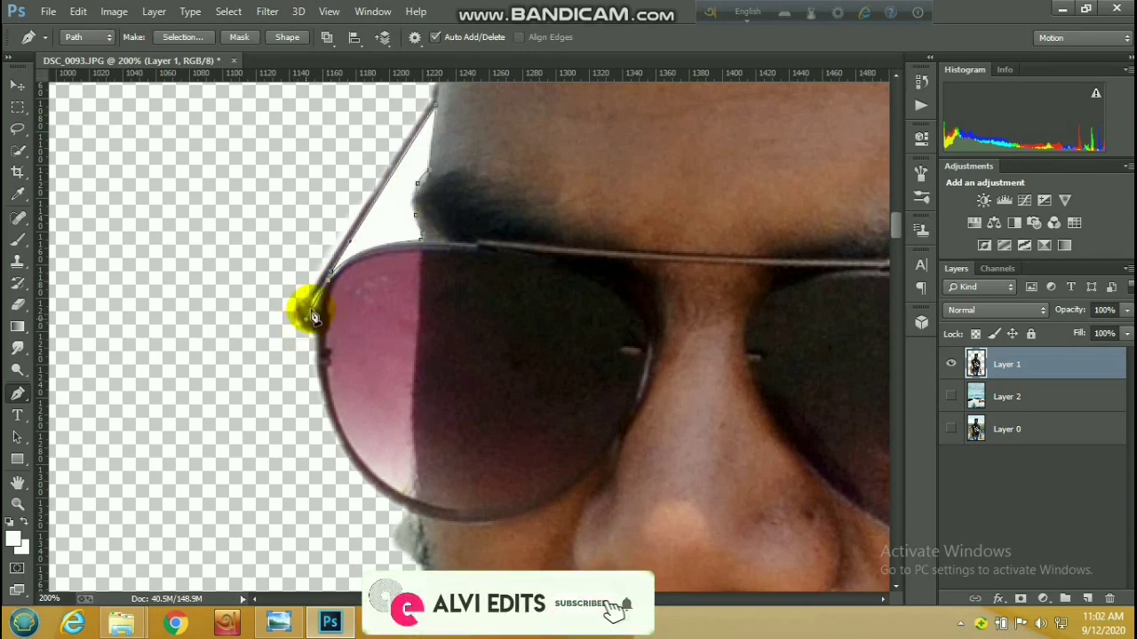
Step: Convert the path beside the sunglasses into a selection, delete the white remnant and deselect
right_click(331, 281)
left_click(454, 276)
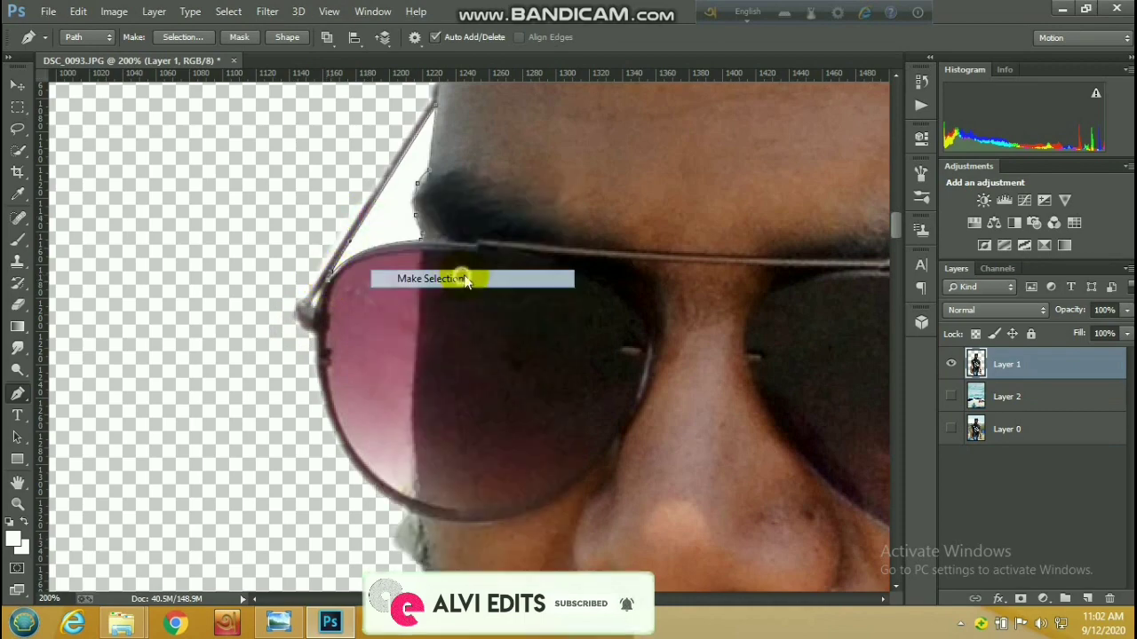
left_click(644, 180)
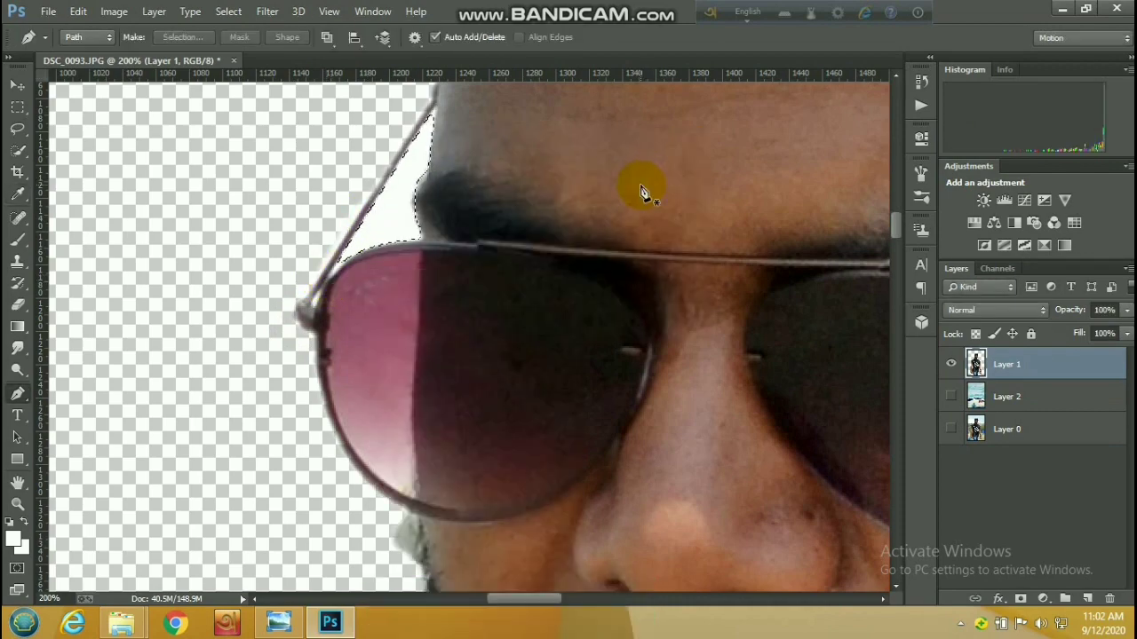
key("Delete")
key("ctrl+d")
Step: Check the cleaned cutout against the white car background by toggling Layer 2 and Layer 1, leaving Layer 2 hidden
left_click(640, 185, "alt")
key("alt+space")
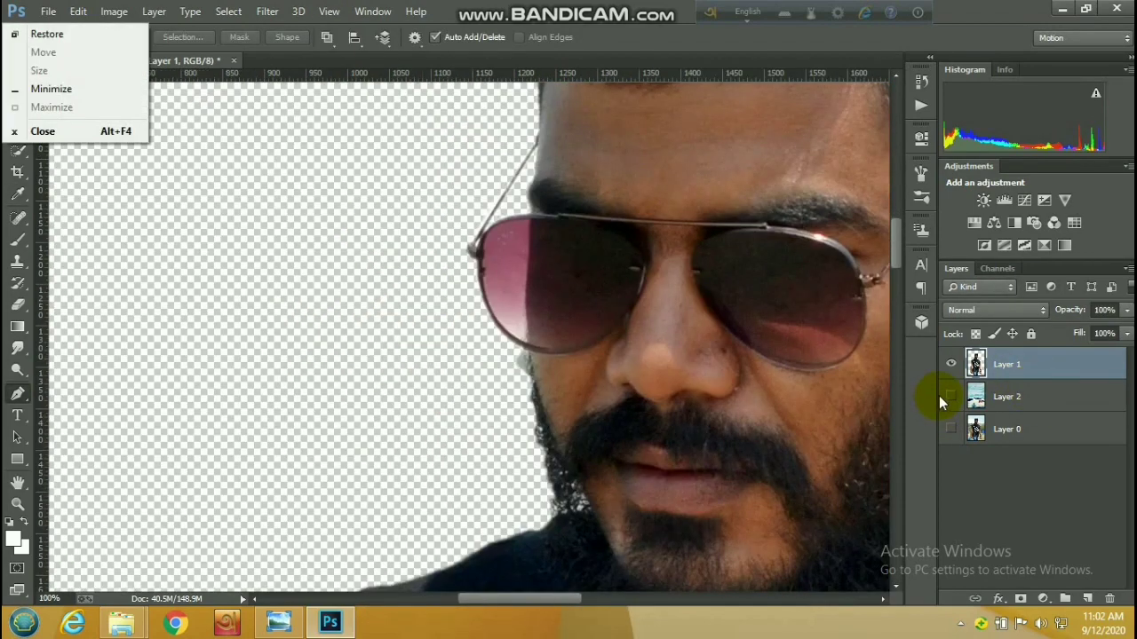
left_click(951, 396)
left_click(487, 219, "alt")
left_click(491, 215, "alt")
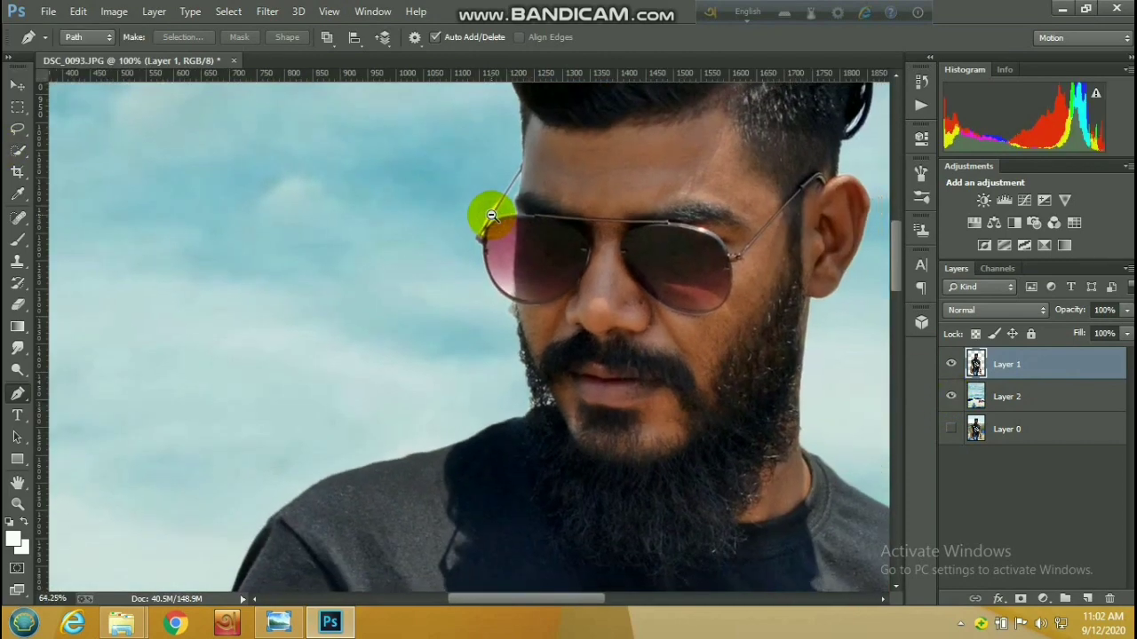
left_click(491, 215, "alt")
left_click(491, 215, "alt")
left_click(491, 214, "alt")
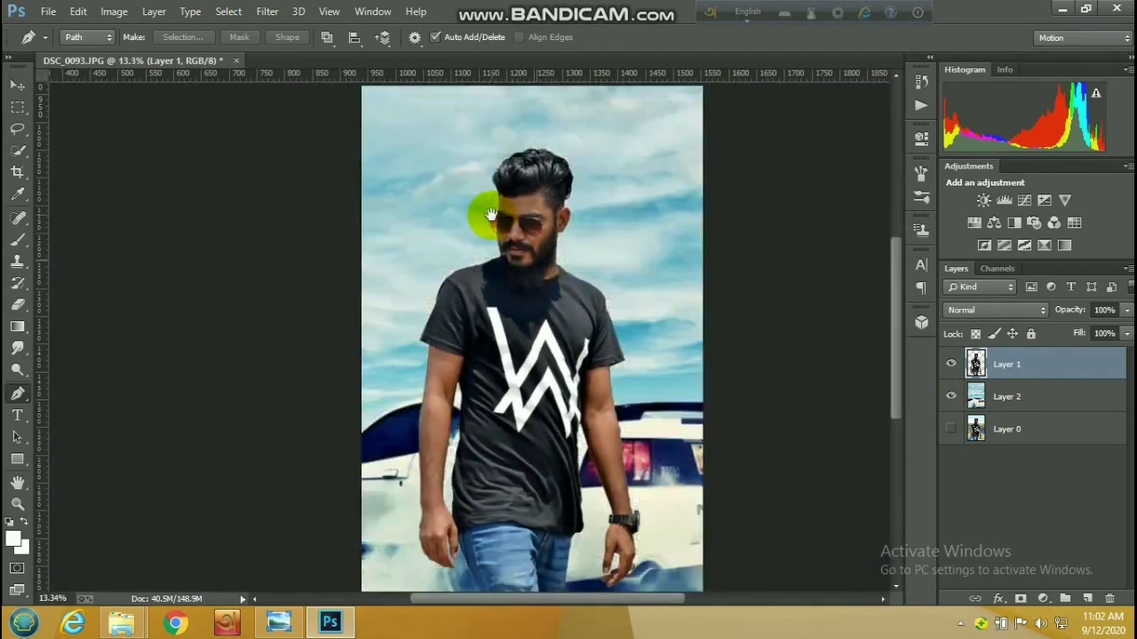
left_click(951, 364)
left_click(951, 364)
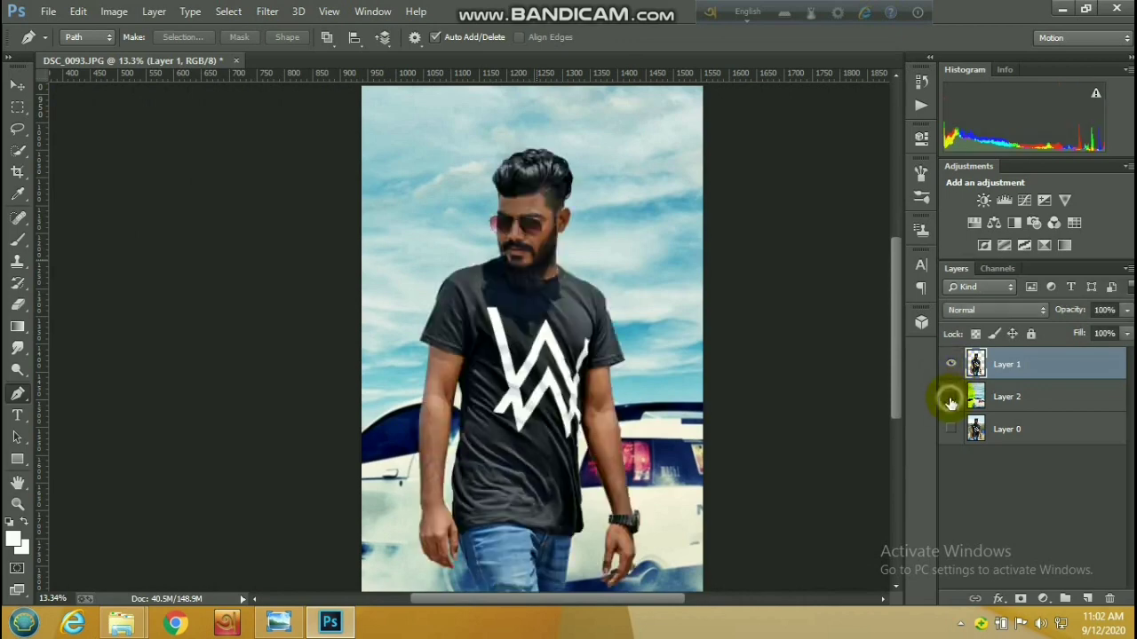
left_click(951, 397)
Step: Select Layer 2 and start opening a file, looking through the "spisal backraund" folder for another background
left_click(1059, 400)
left_click(44, 11)
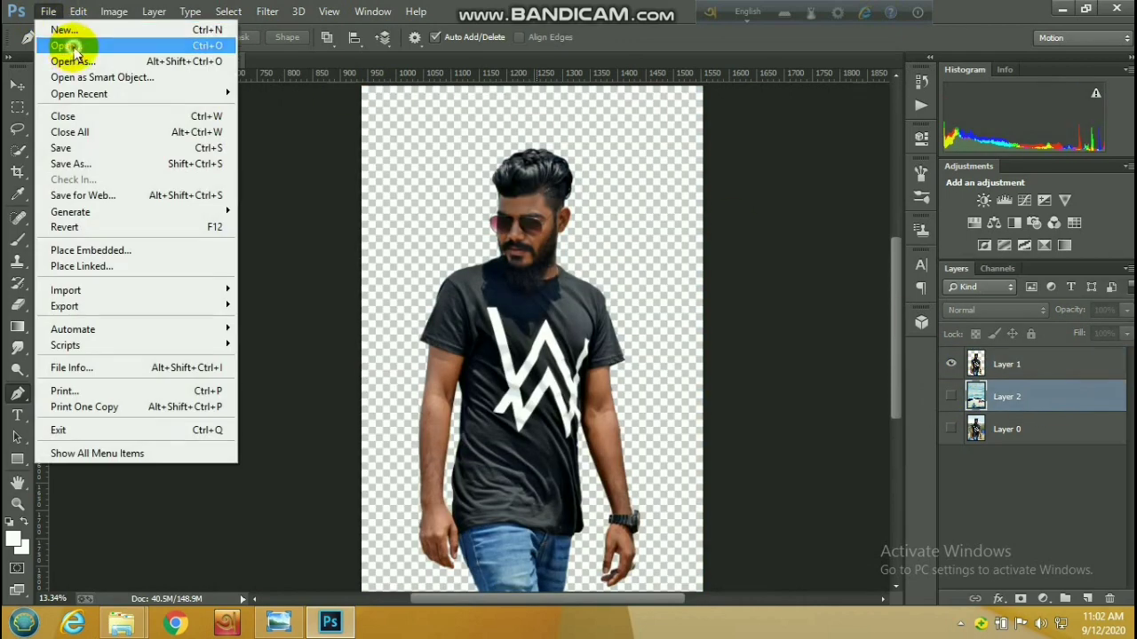
left_click(71, 45)
left_click(495, 269)
left_click(578, 264)
left_click(674, 265)
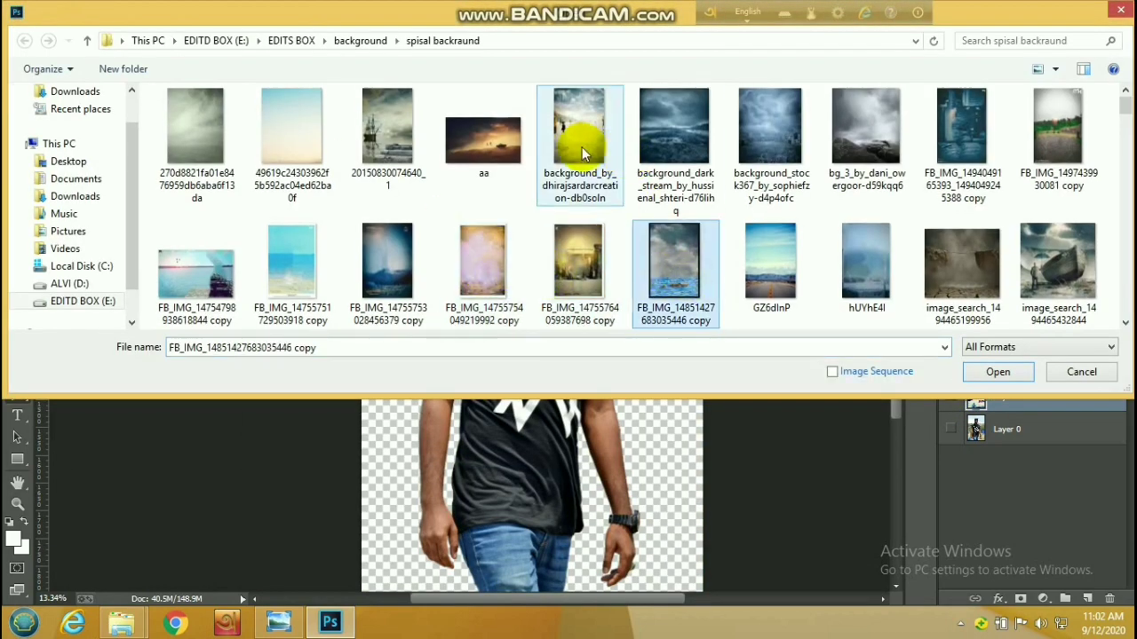
left_click(475, 145)
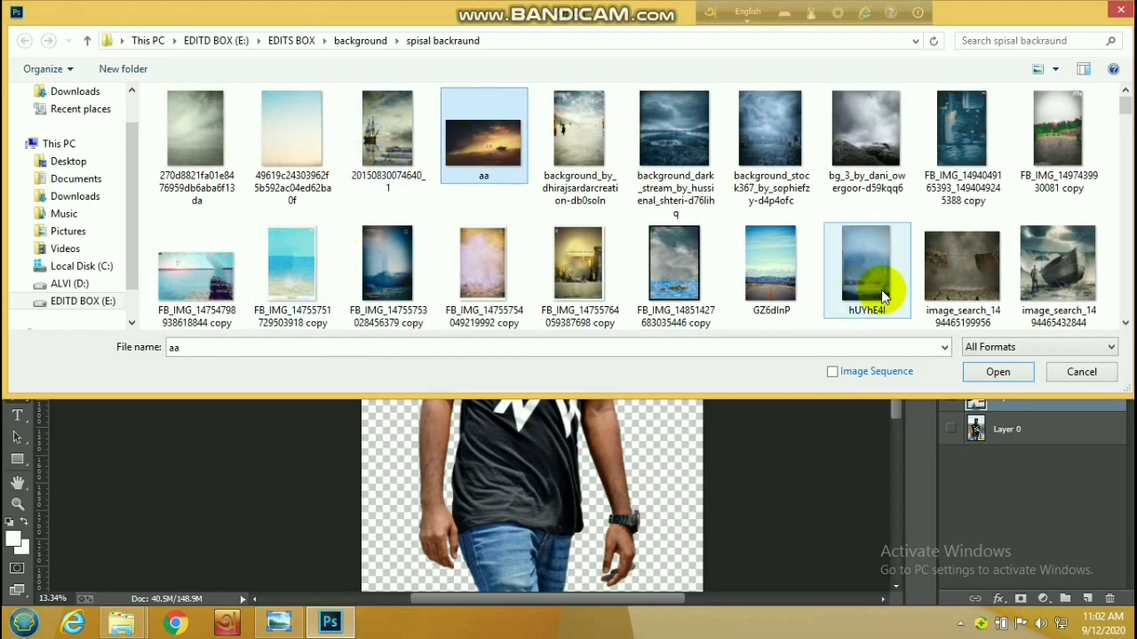
left_click(867, 267)
scroll(962, 275, "down", 1)
scroll(75, 300, "down", 1)
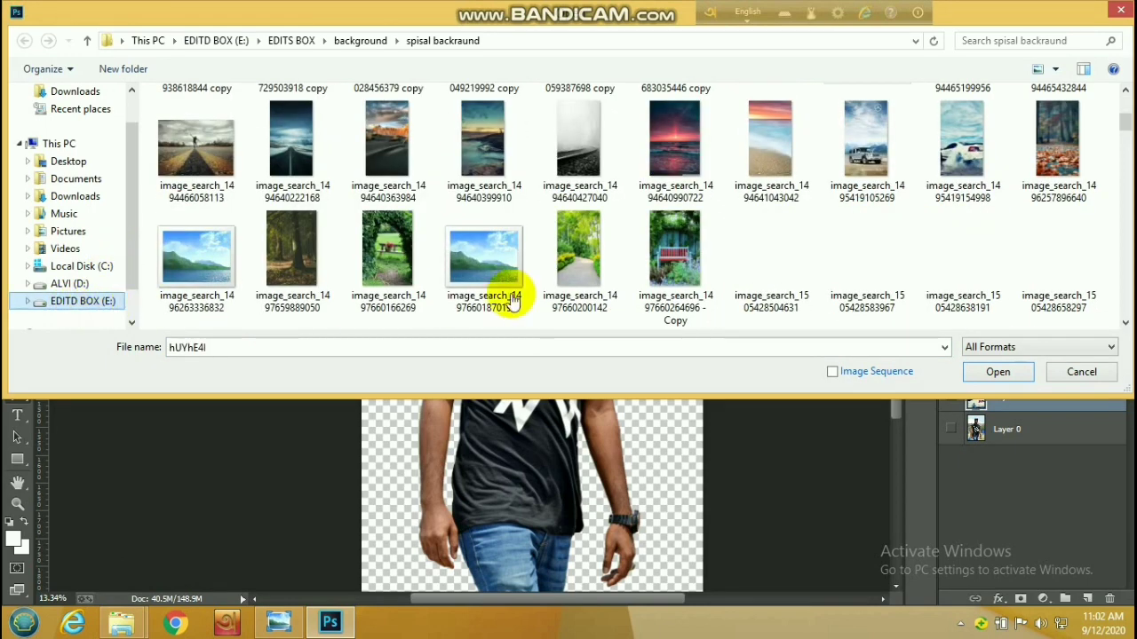
Step: Go to the EDITS BOX folder on the E: drive and look through its subfolders for the Top 50 Backgrounds collection
left_click(62, 301)
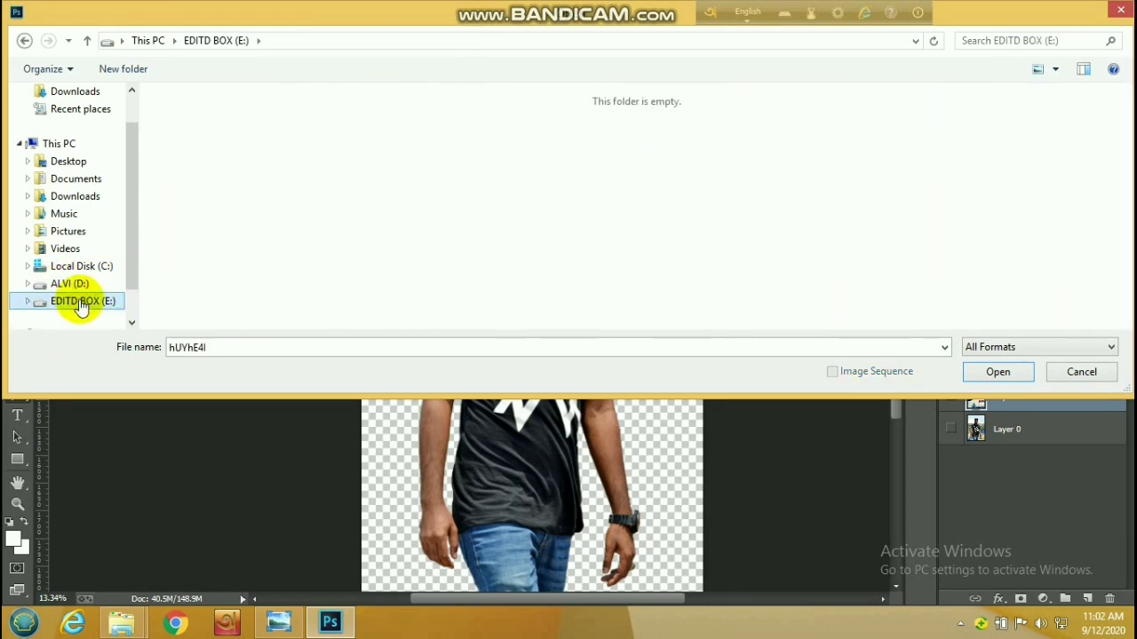
left_click(417, 306)
scroll(377, 185, "up", 1)
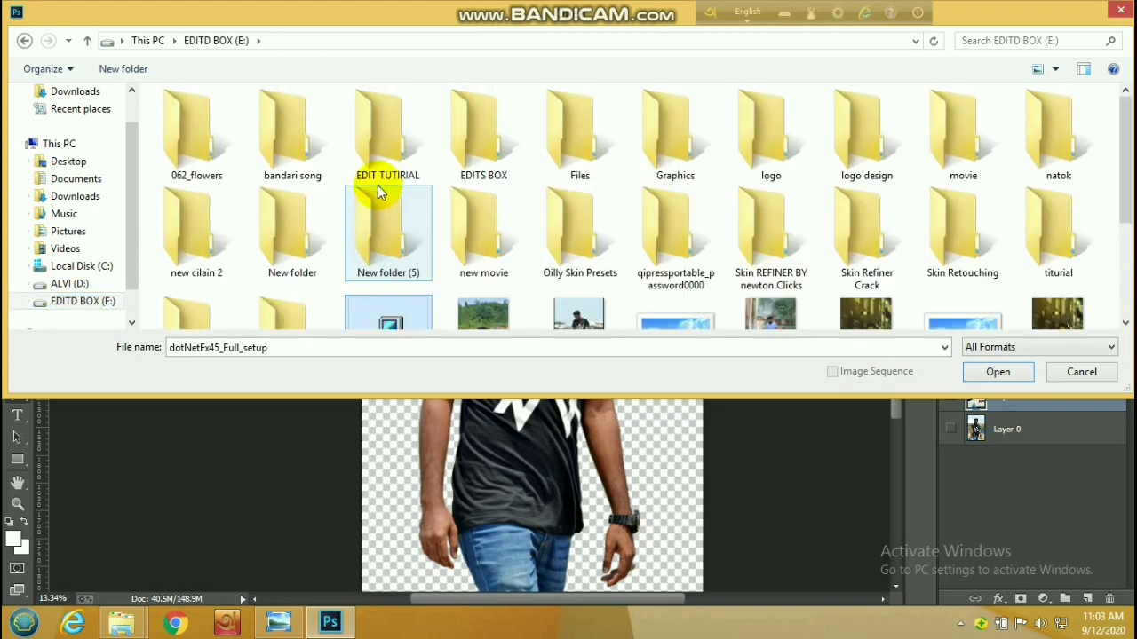
left_click(205, 256)
left_click(481, 151)
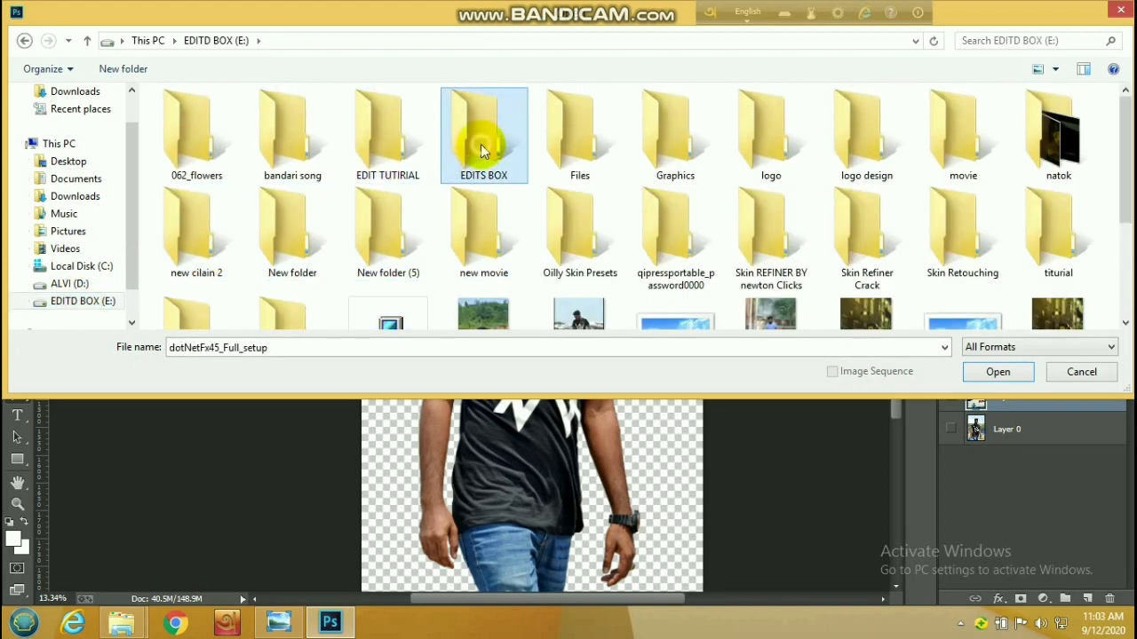
double_click(503, 164)
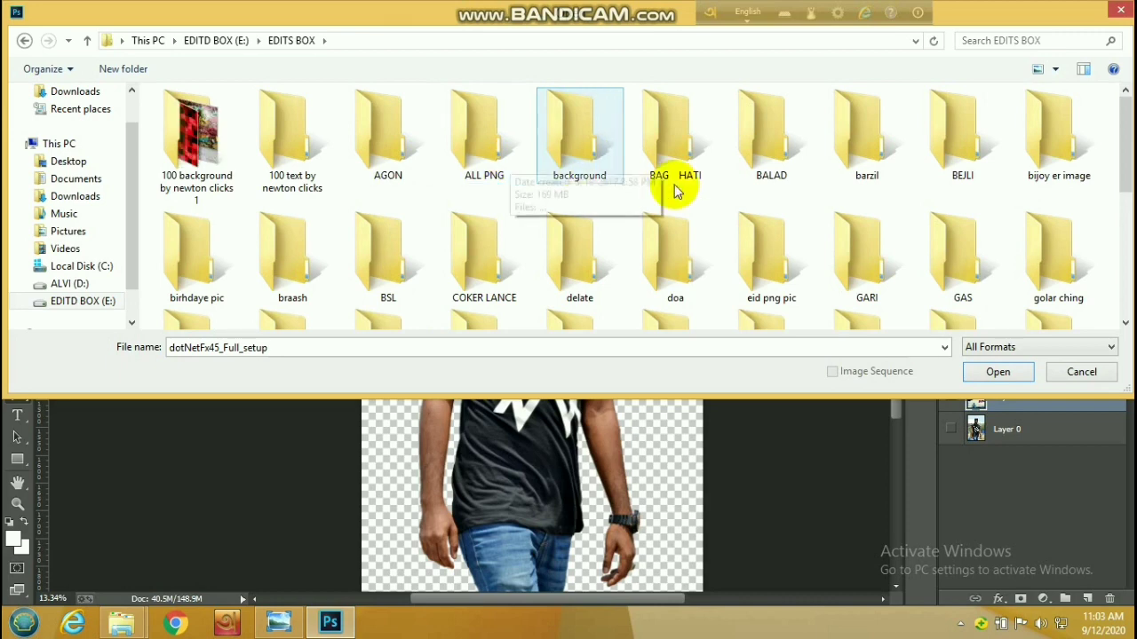
scroll(909, 252, "down", 5)
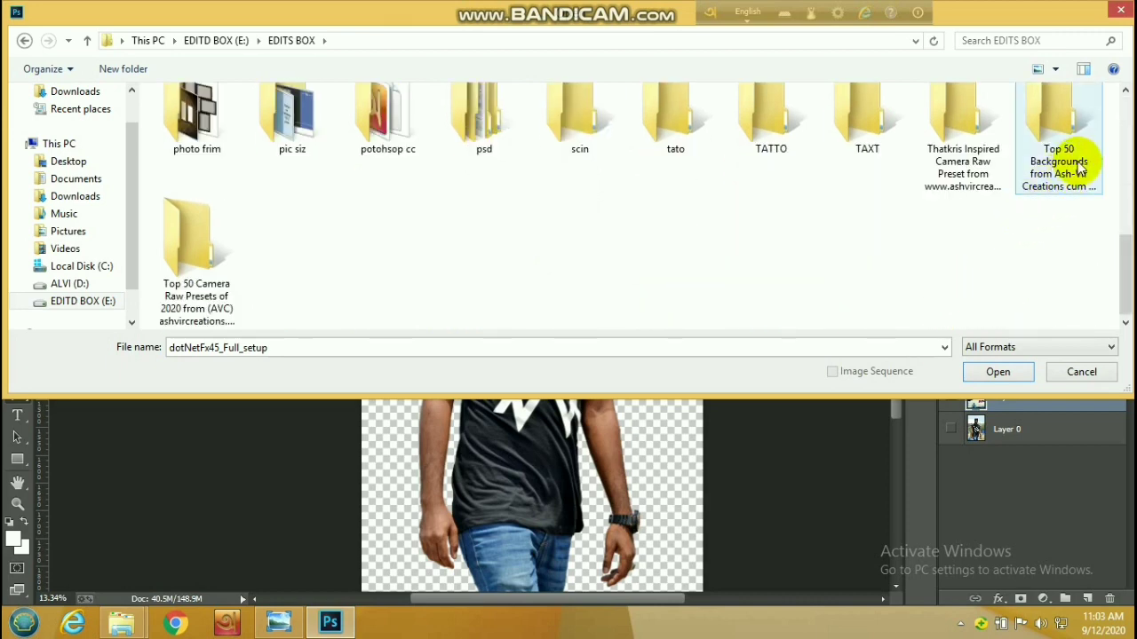
scroll(579, 209, "up", 1)
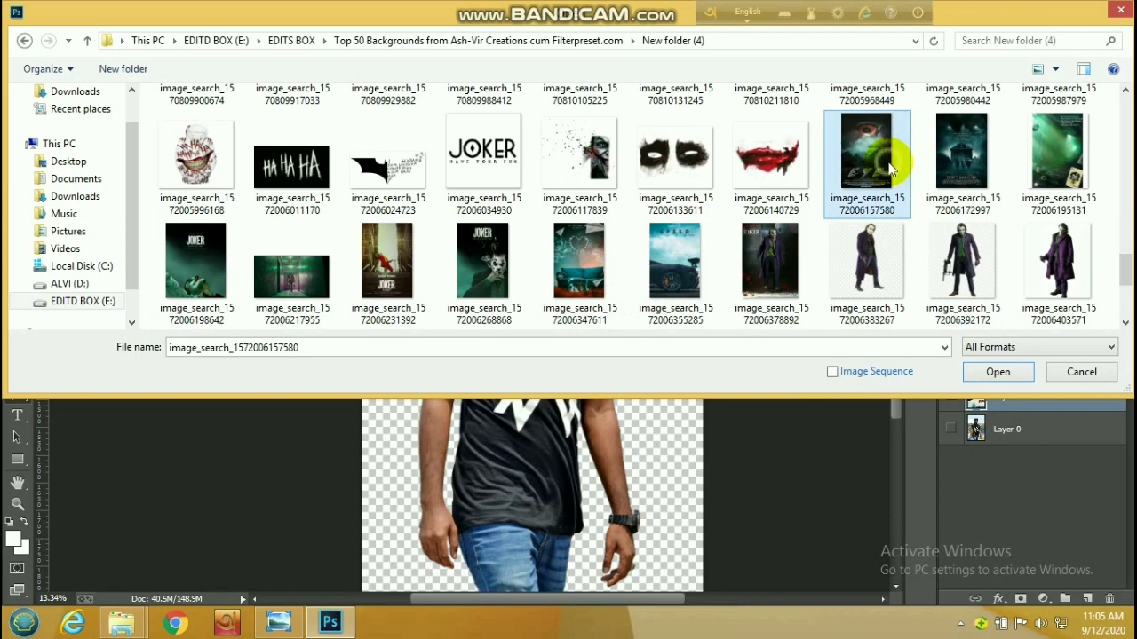
left_click(962, 155)
left_click(579, 262)
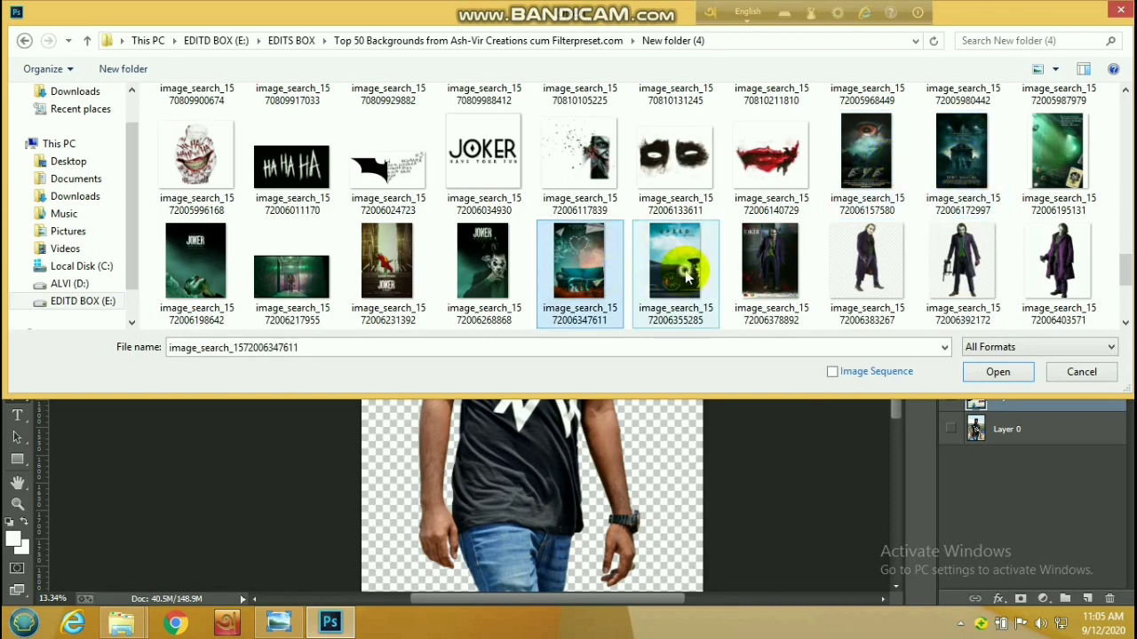
left_click(675, 262)
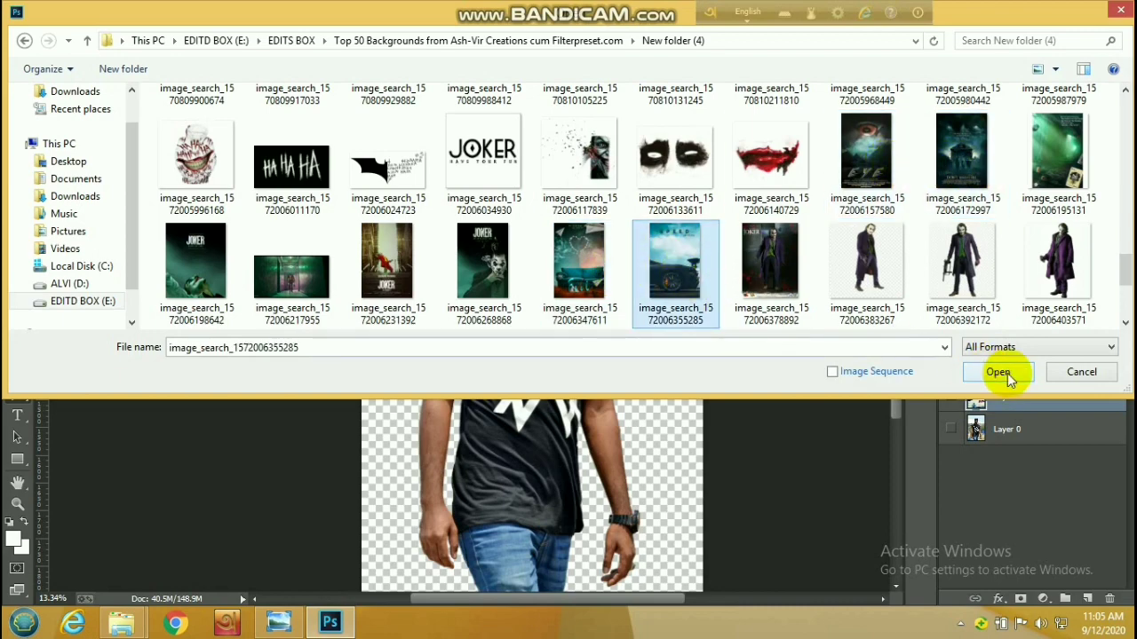
left_click(997, 371)
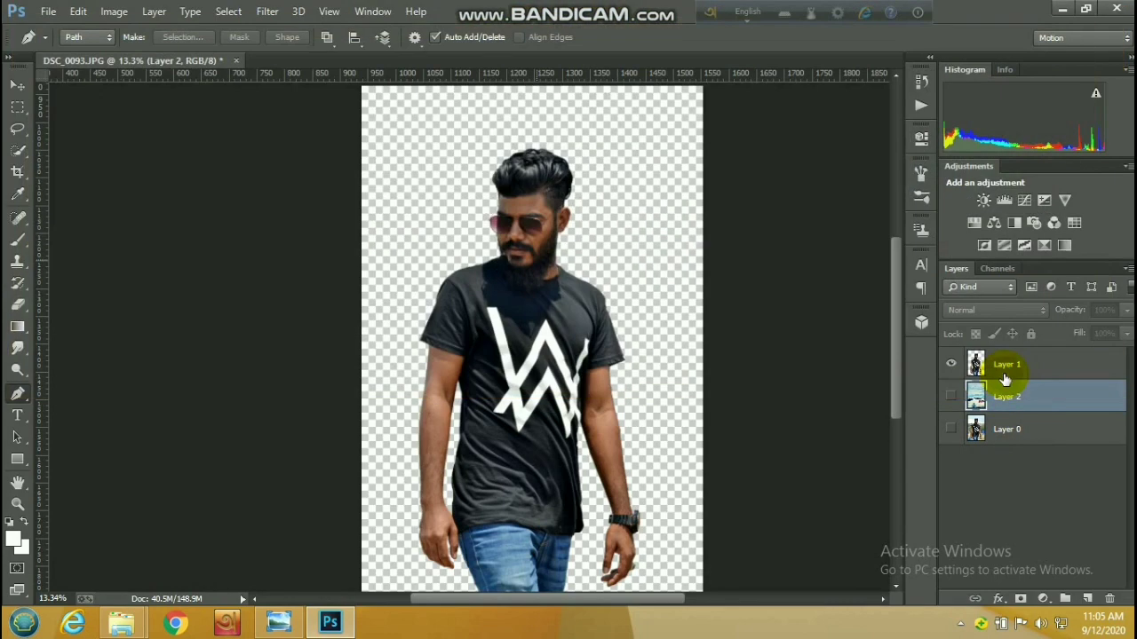
Step: Copy the SPEED LOVERS car image into the DSC_0093 document above Layer 2 and close its source file
left_click(17, 85)
left_click_drag(198, 236, 506, 282)
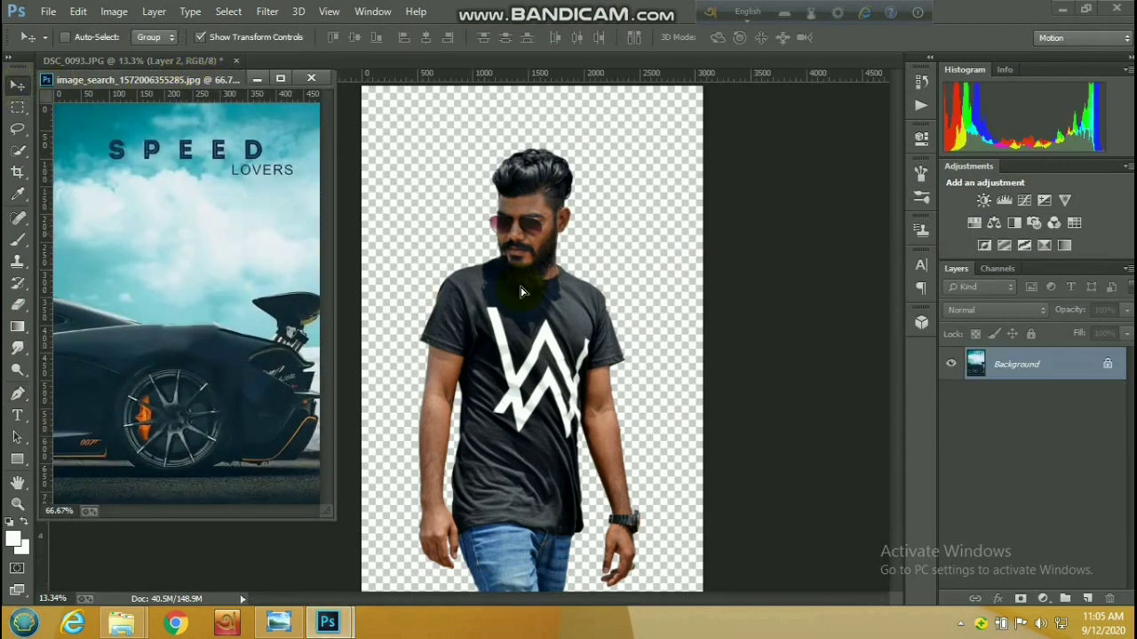
left_click(310, 78)
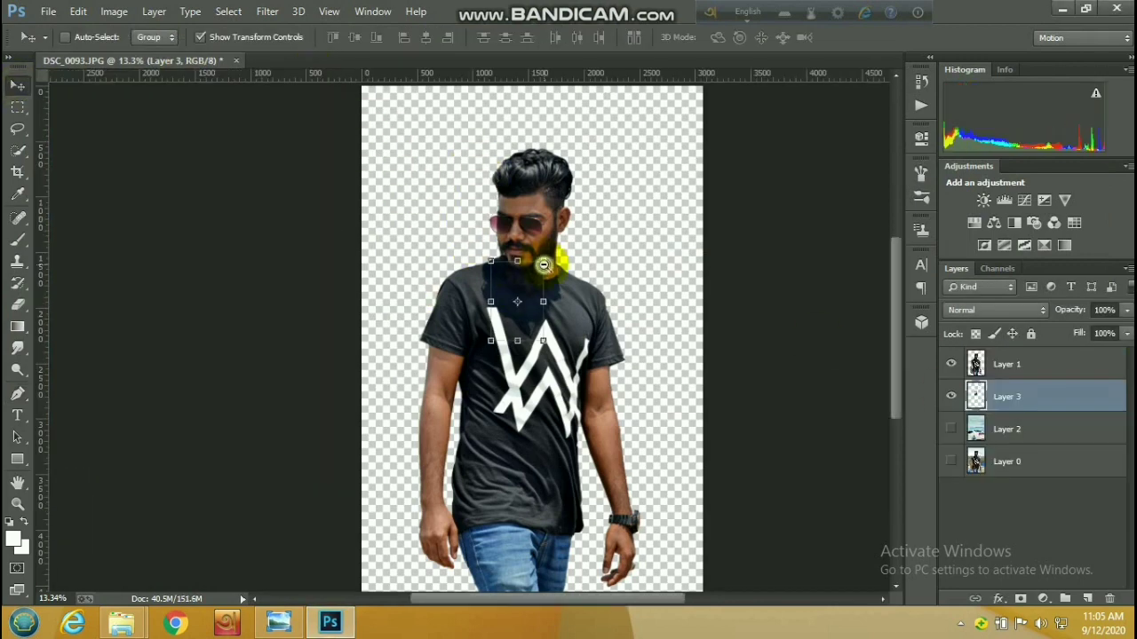
Step: Scale the car image to about 821% so it covers the whole canvas, apply the transform and hide the transform controls
left_click(544, 265, "alt")
left_click(537, 265, "alt")
left_click_drag(476, 287, 631, 162)
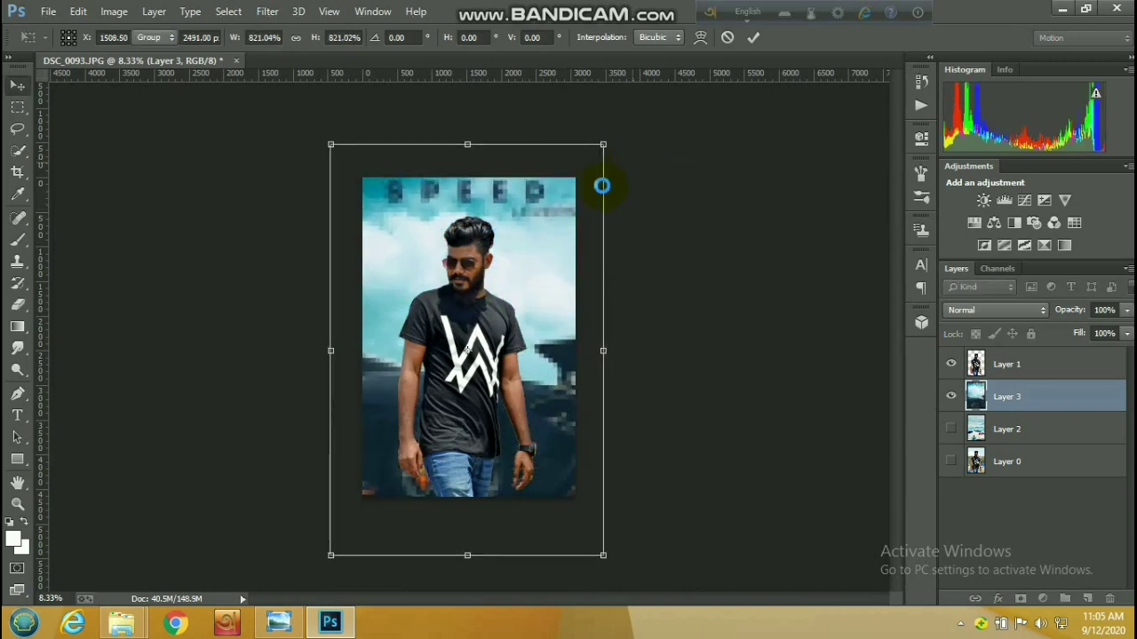
key("Return")
left_click(200, 38)
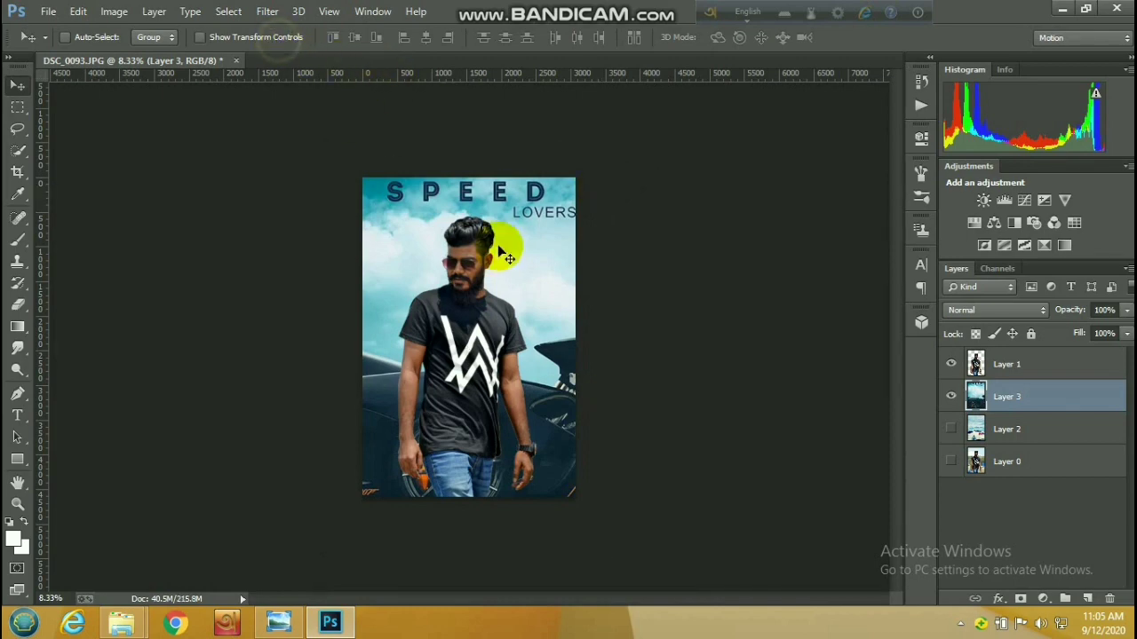
Step: Apply a Gaussian Blur of about 34.6 pixels to the car background on Layer 3
key("ctrl+plus")
left_click(269, 12)
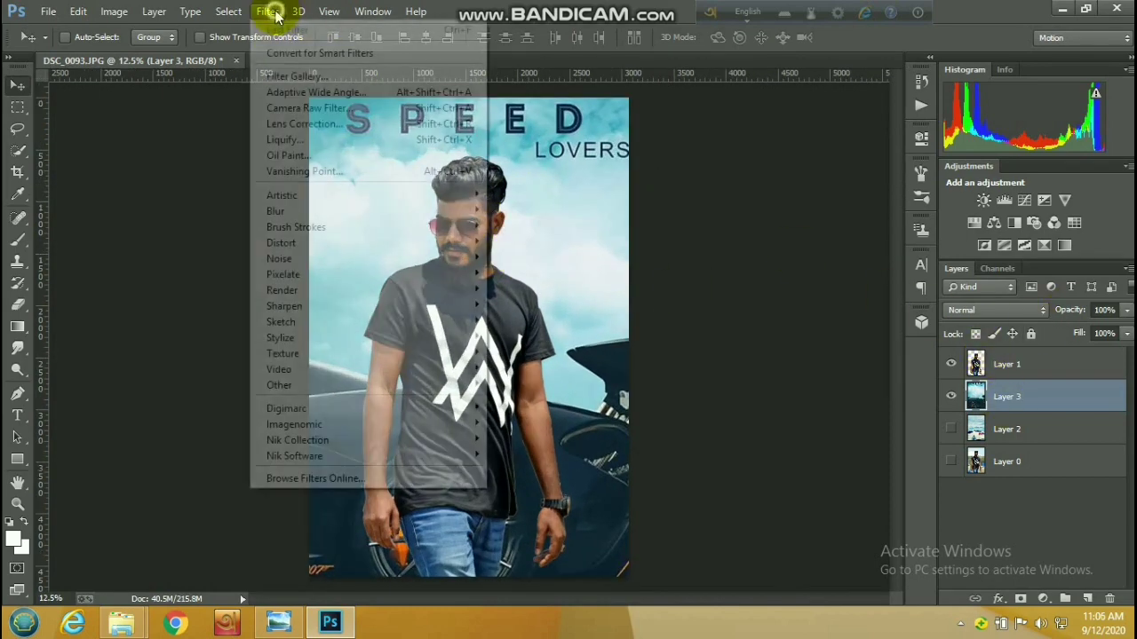
mouse_move(337, 218)
left_click(536, 333)
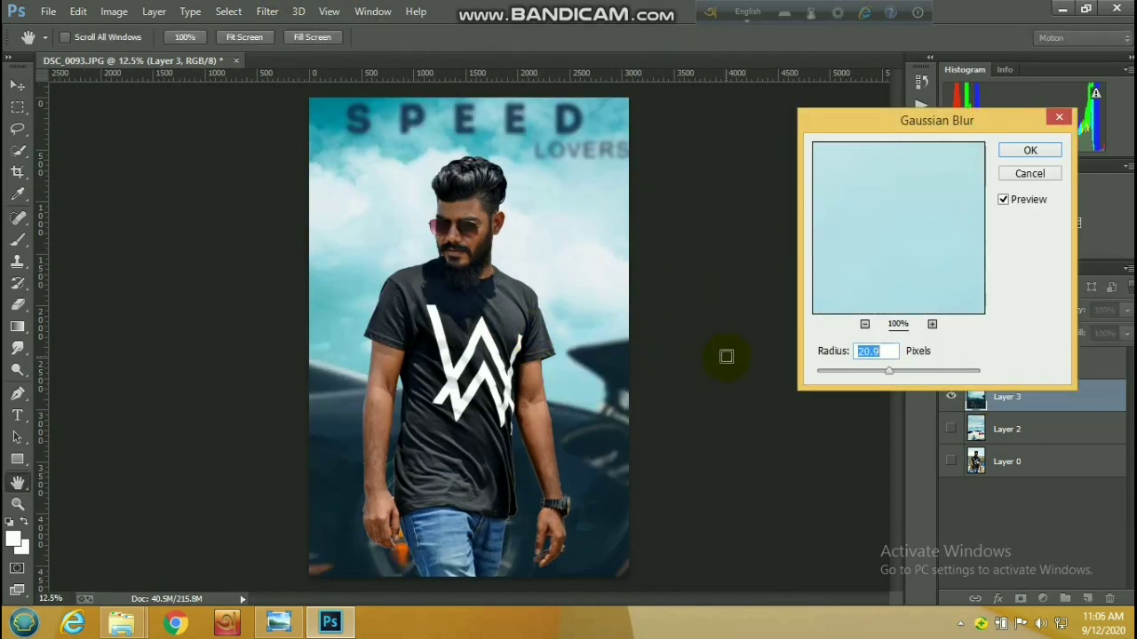
left_click_drag(901, 370, 897, 371)
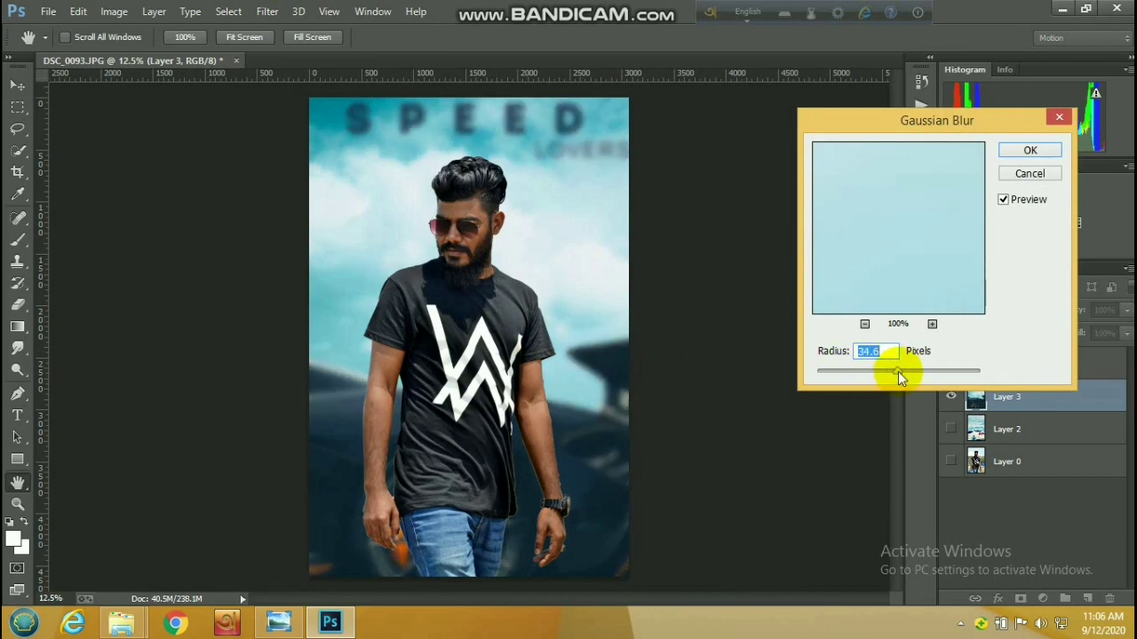
left_click(1026, 151)
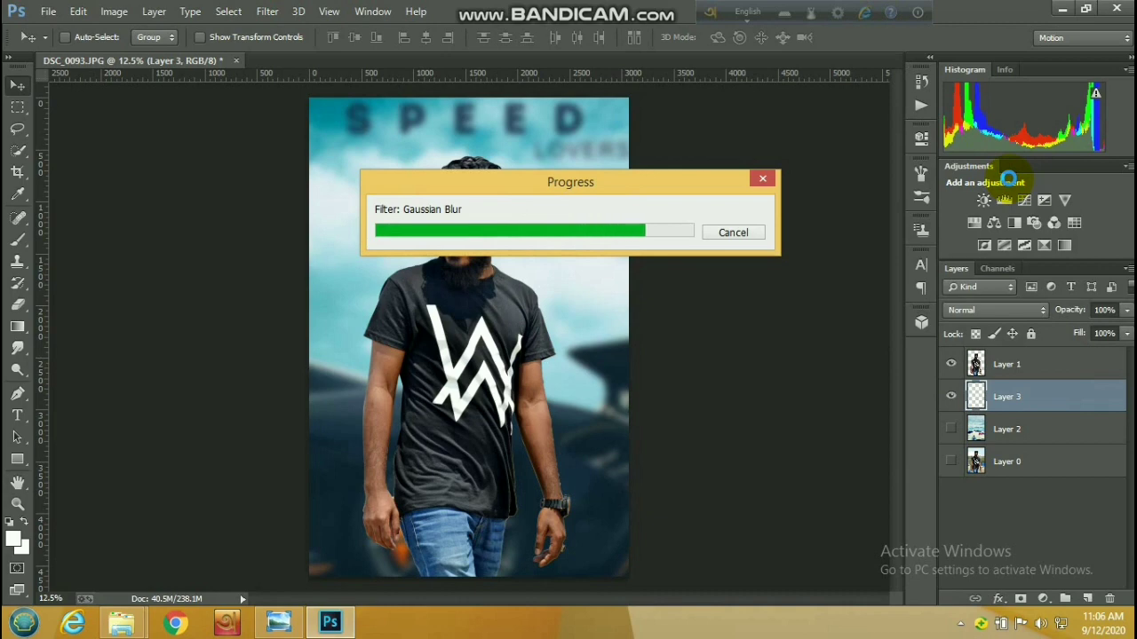
Step: Load the man's outline from Layer 1 as a selection and feather it
left_click(977, 364, "ctrl")
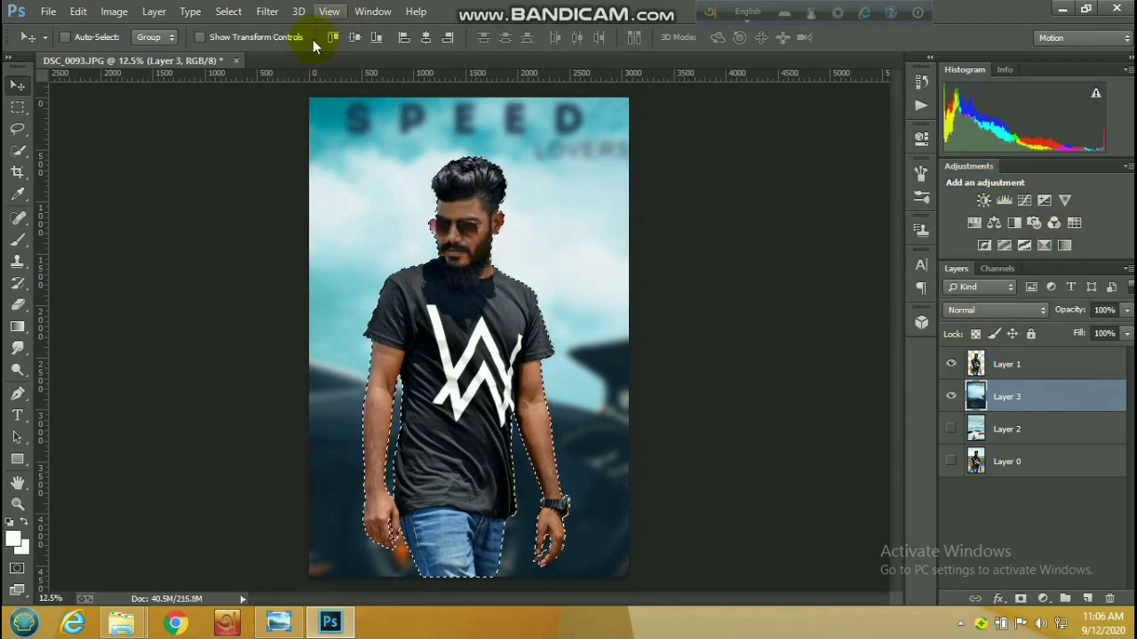
left_click(18, 242)
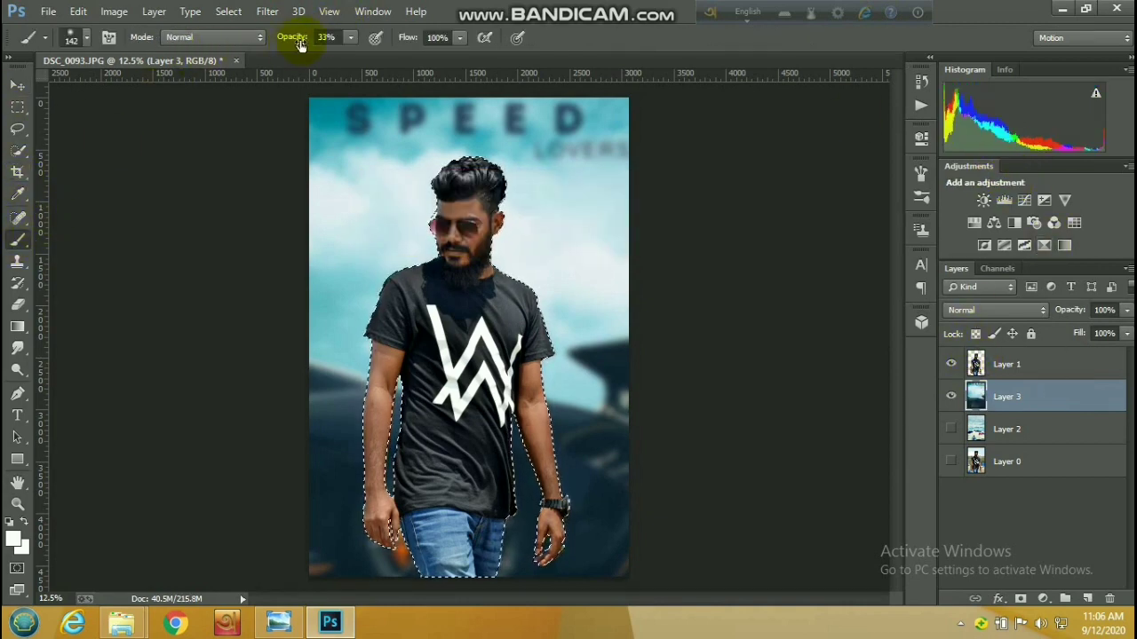
right_click(484, 305)
left_click(17, 218)
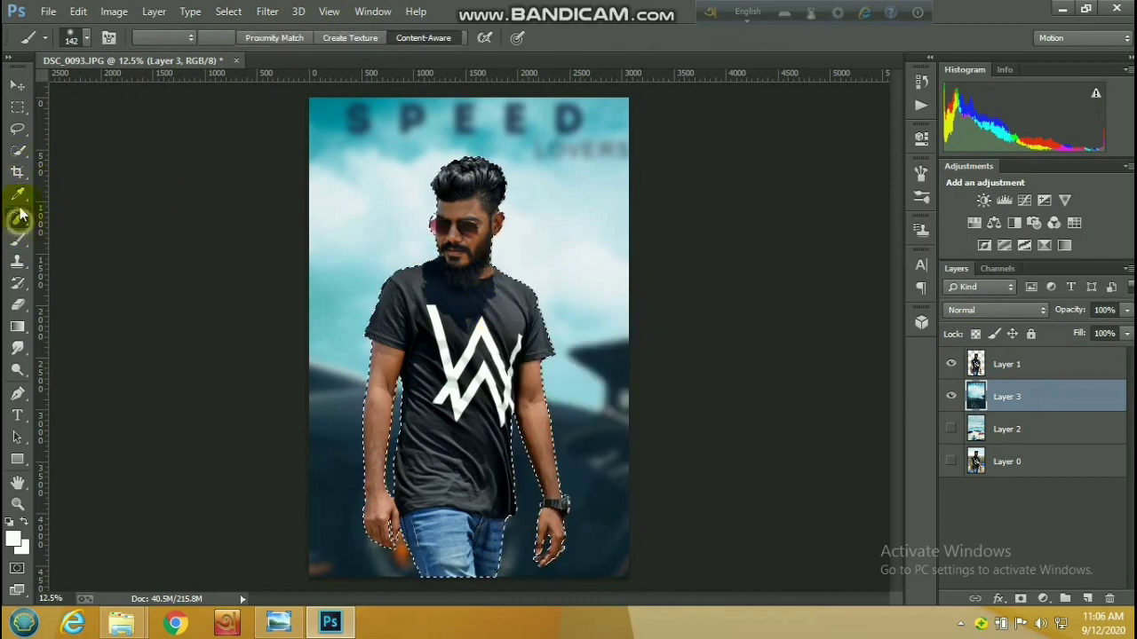
left_click(21, 156)
right_click(489, 255)
left_click(523, 302)
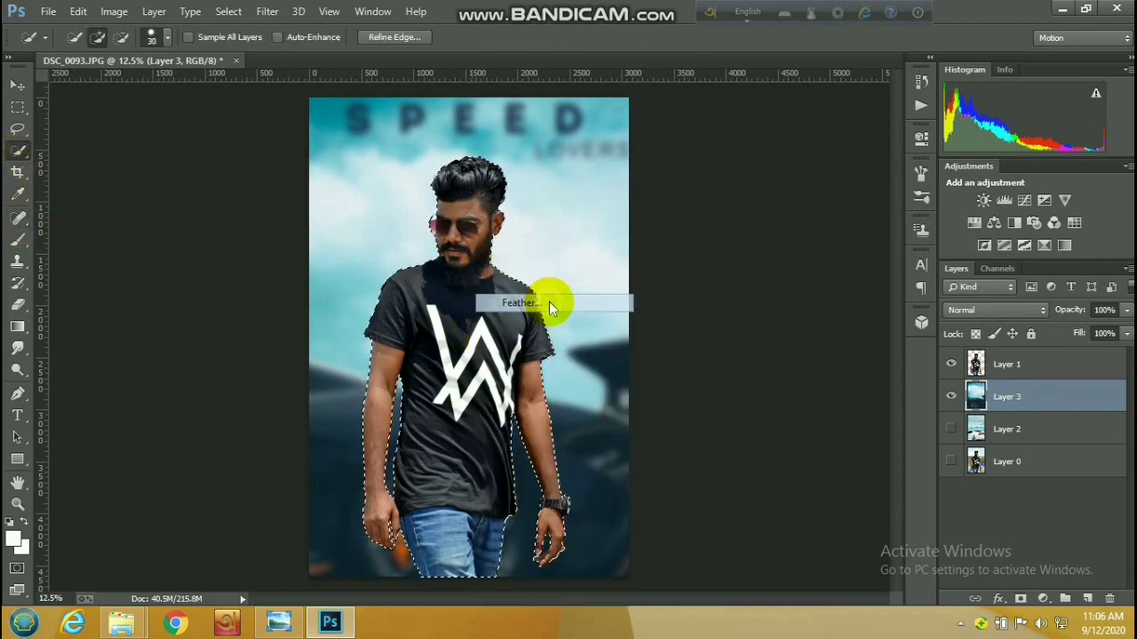
left_click(652, 213)
Step: Delete the selected area from Layer 1 and undo the deletion
left_click(1021, 362)
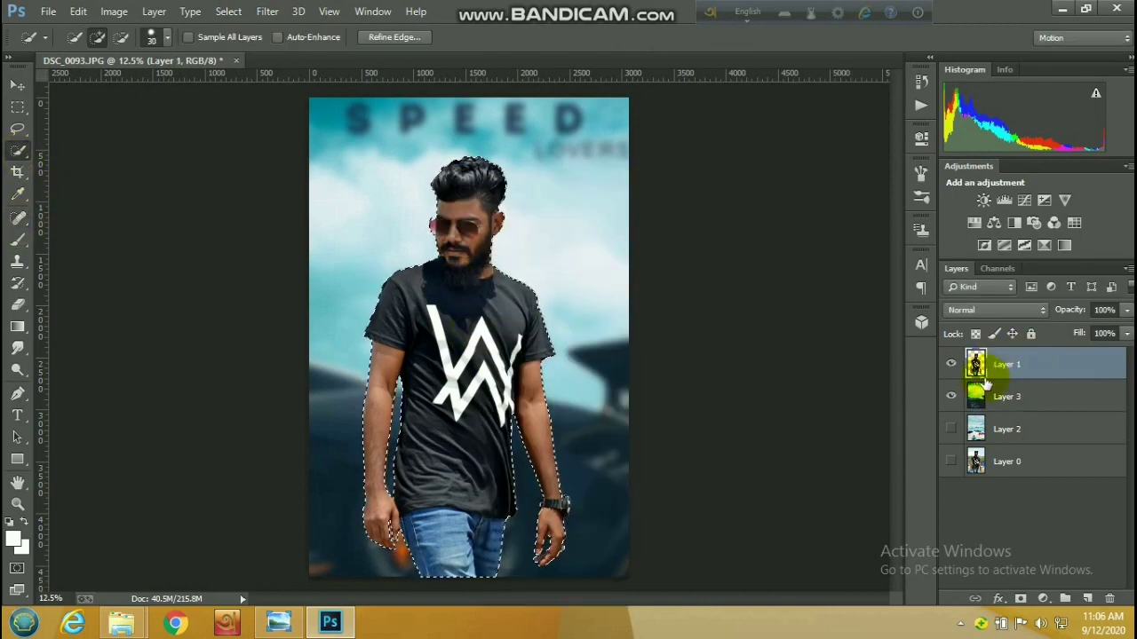
key("Delete")
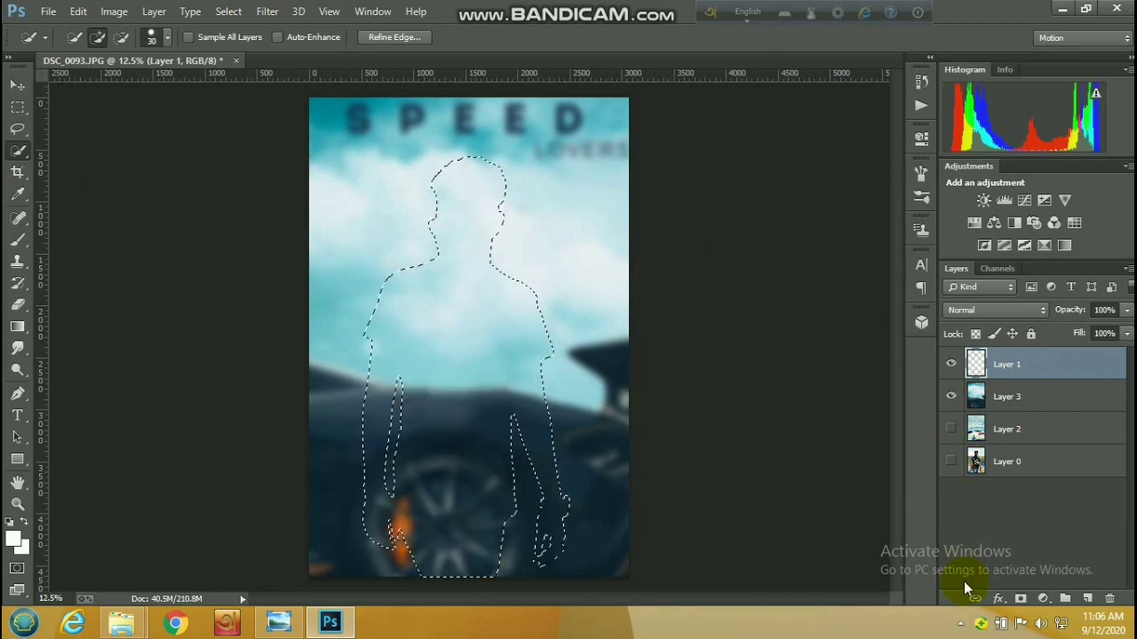
key("ctrl+z")
Step: Invert the selection to cover the area around the man, make Layer 1 active and deselect
left_click(1009, 397)
right_click(453, 350)
left_click(515, 285)
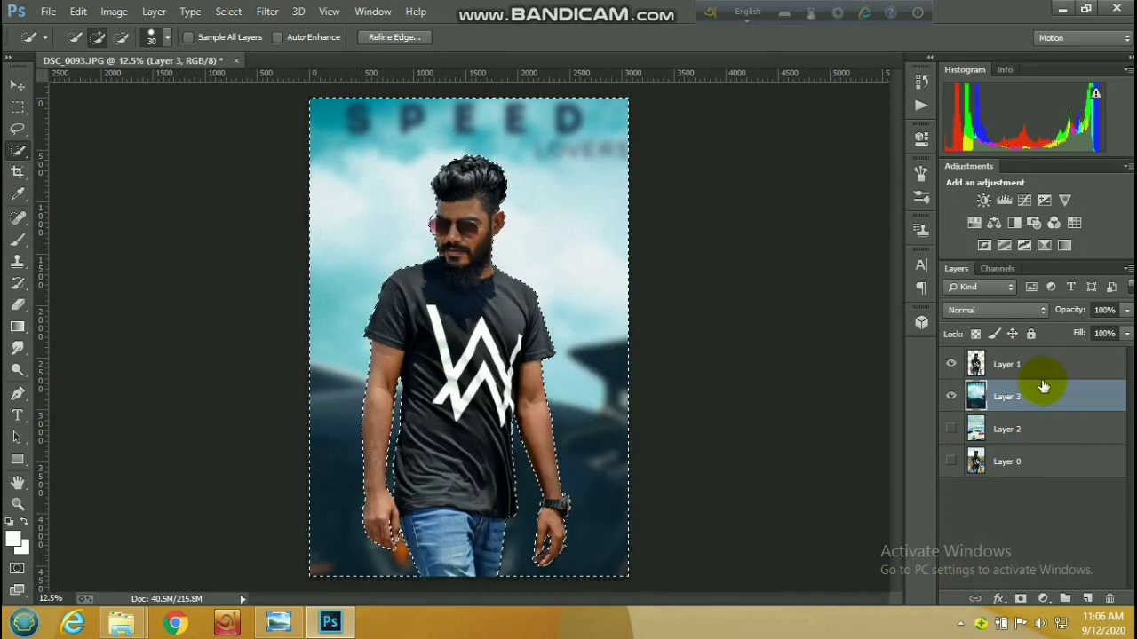
left_click(1053, 365)
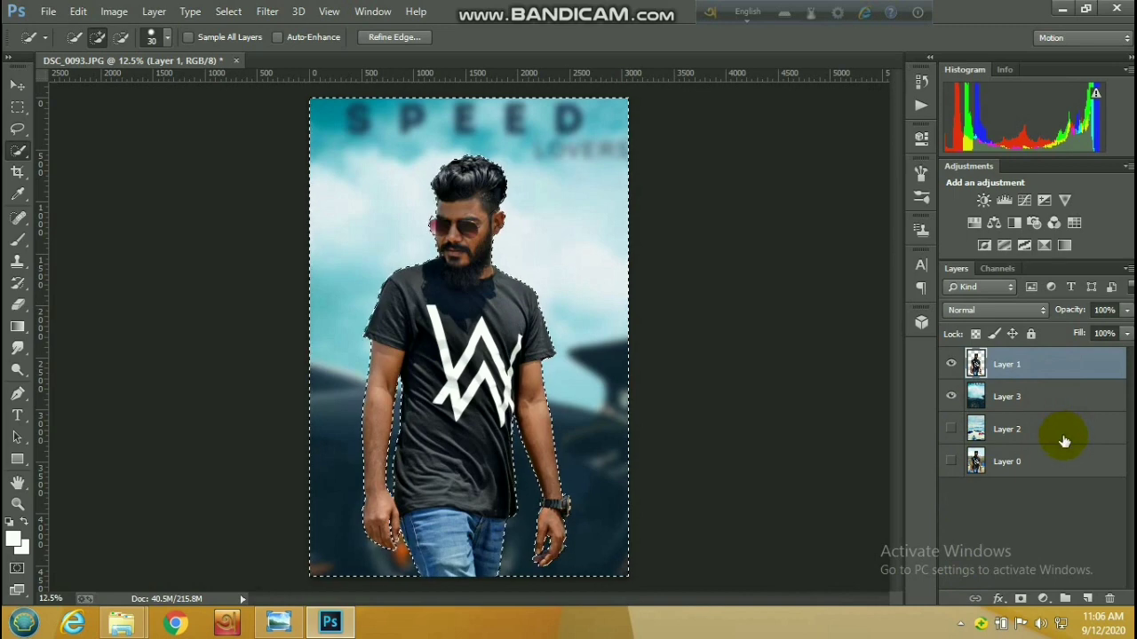
key("ctrl+d")
Step: Apply Selective Color to Layer 1, setting the Yellows to Magenta -44%, Yellow -40% and Black -32%
scroll(478, 415, "up", 2)
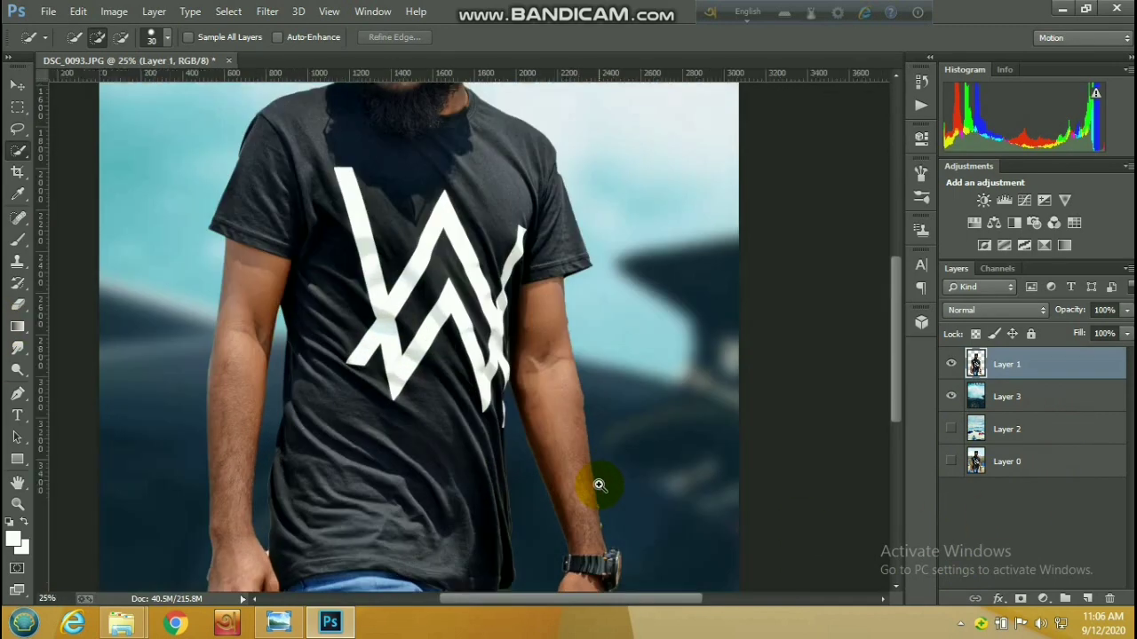
scroll(492, 412, "down", 2)
scroll(491, 412, "down", 2)
scroll(491, 412, "up", 2)
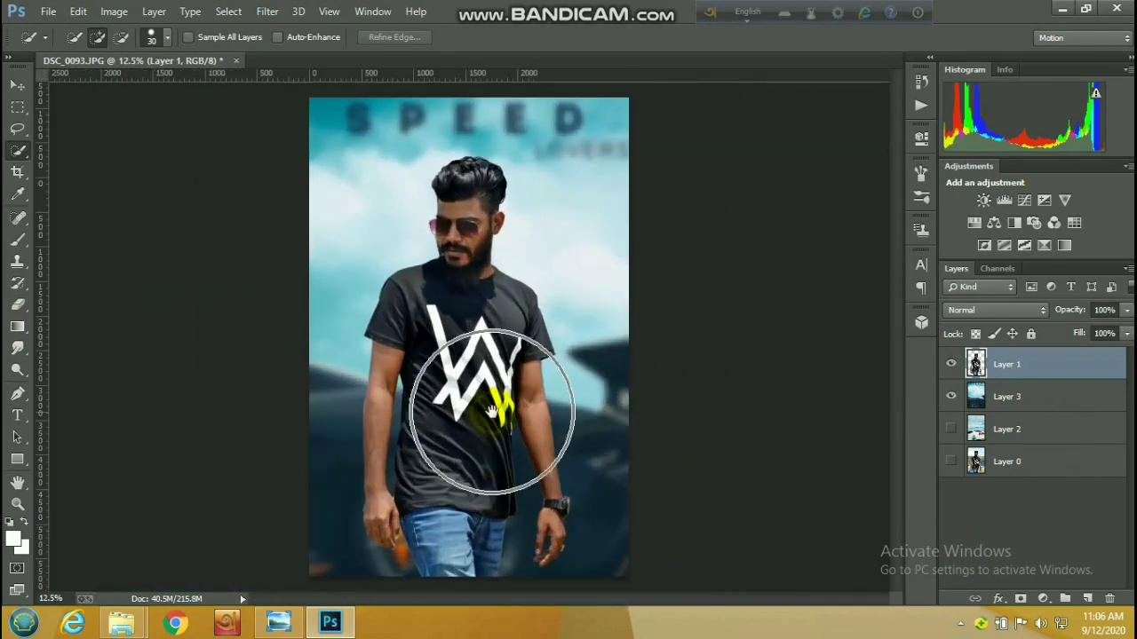
left_click(113, 11)
mouse_move(151, 53)
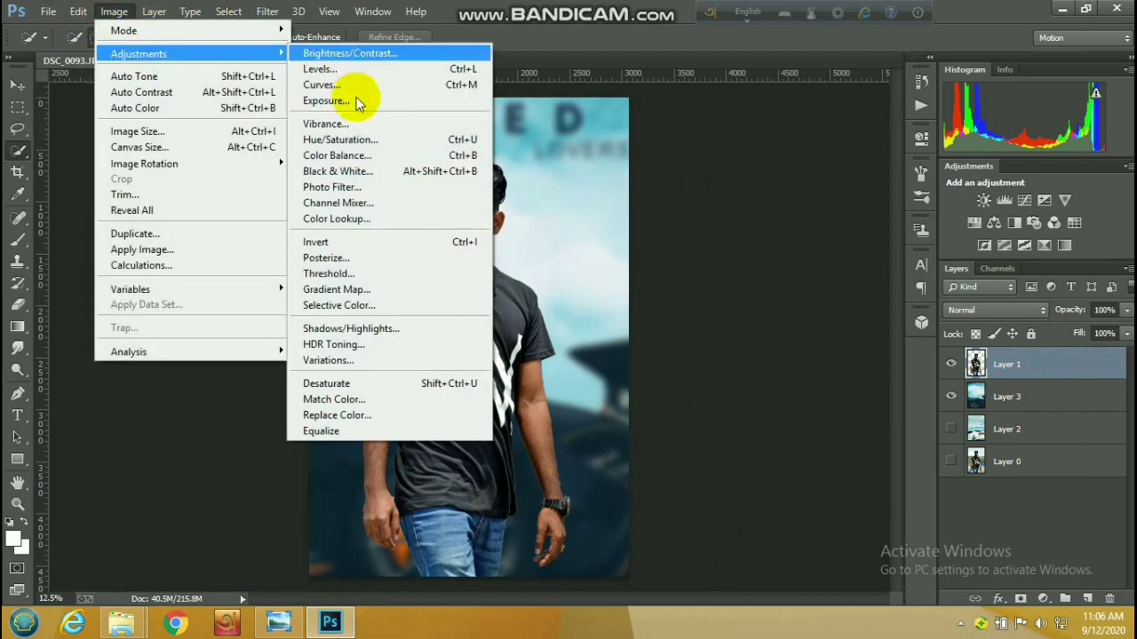
left_click(410, 306)
left_click(808, 186)
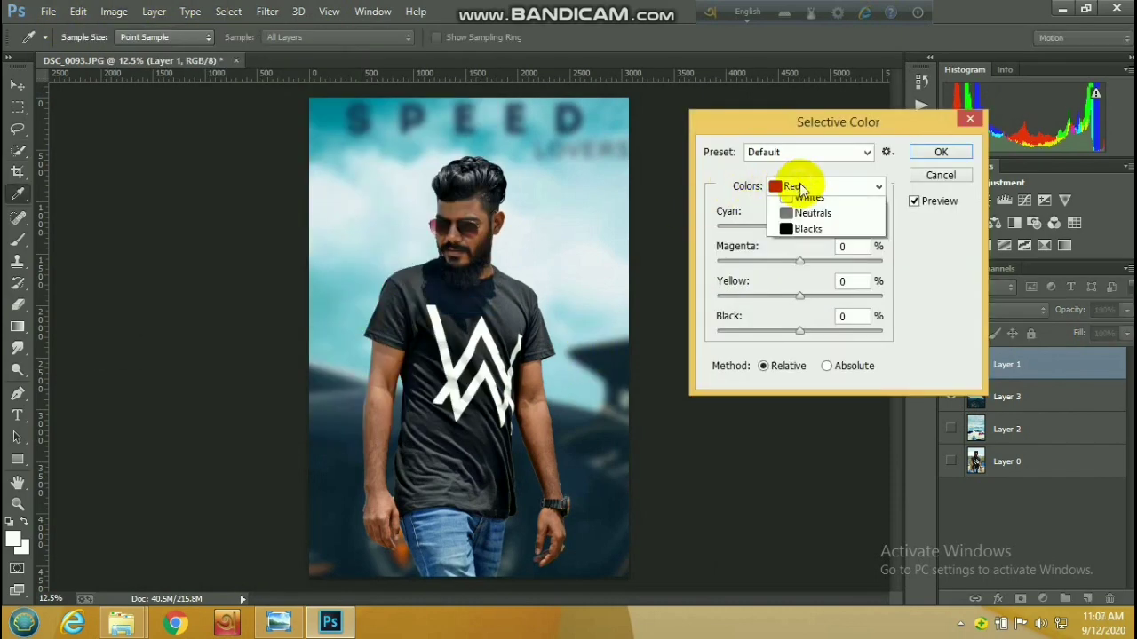
left_click(801, 206)
left_click_drag(799, 260, 773, 260)
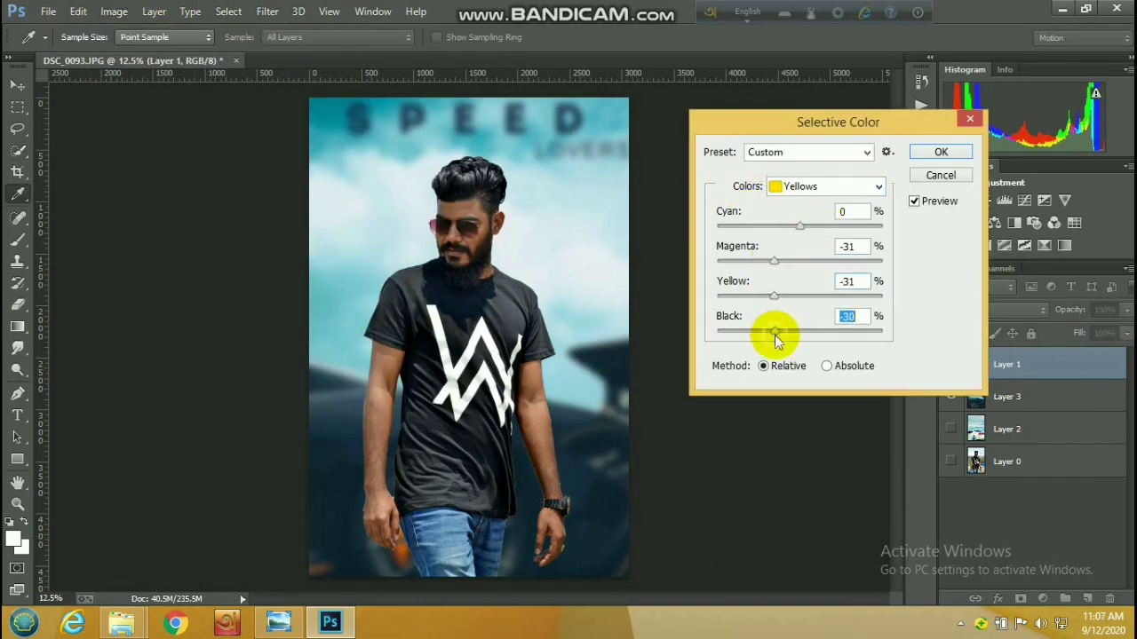
mouse_move(774, 330)
left_mouse_down()
mouse_move(752, 343)
mouse_move(786, 321)
left_mouse_up()
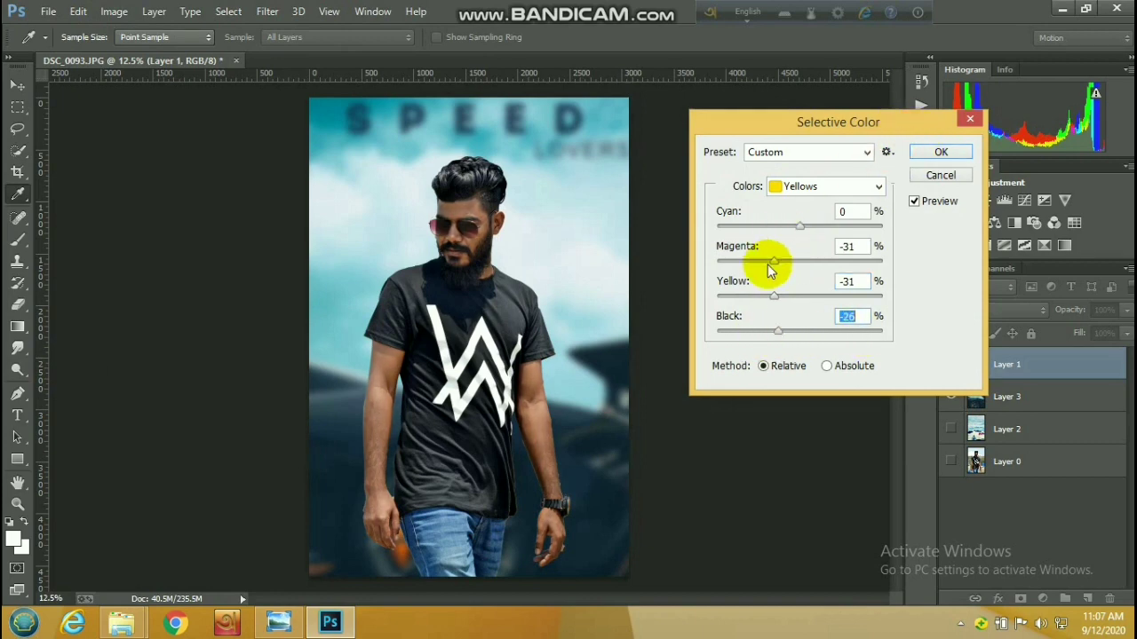
left_click_drag(769, 266, 747, 267)
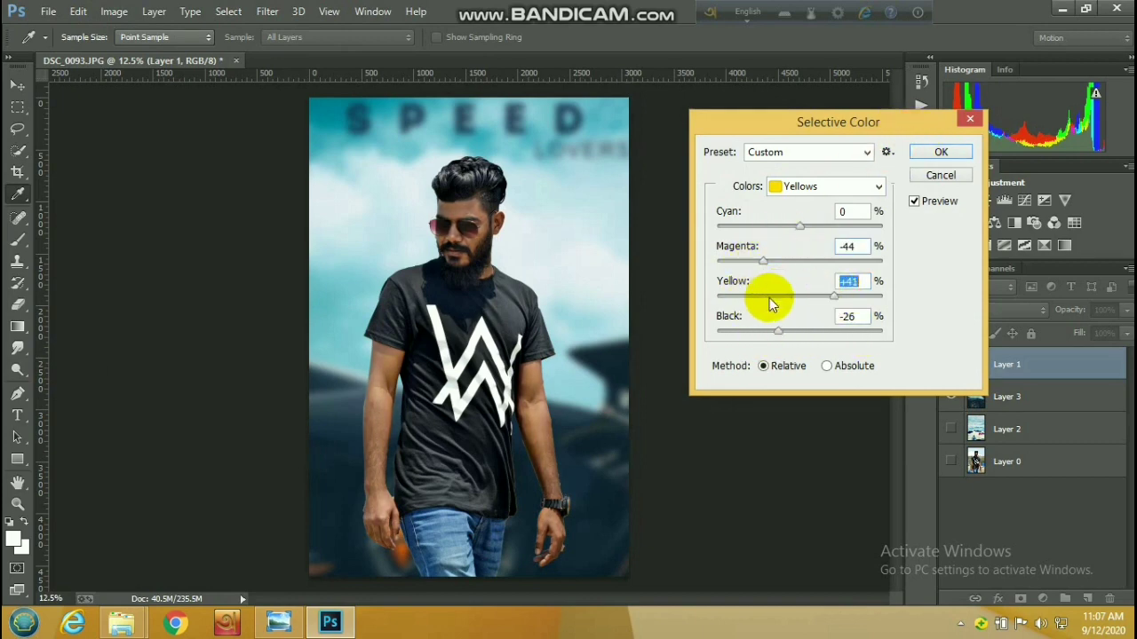
left_click(769, 297)
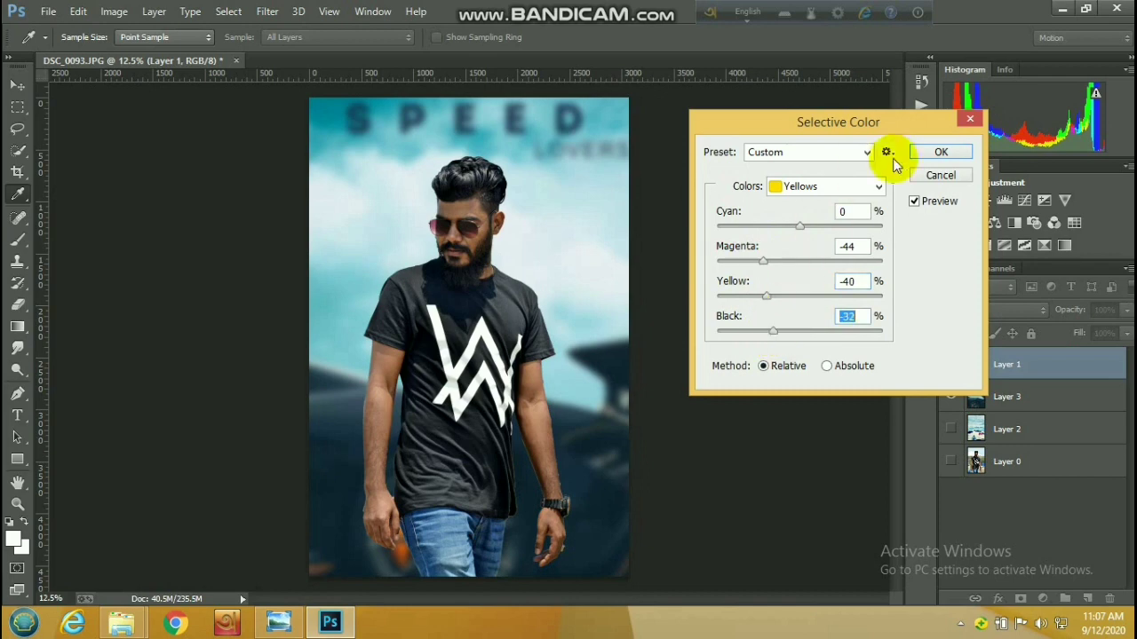
left_click(940, 152)
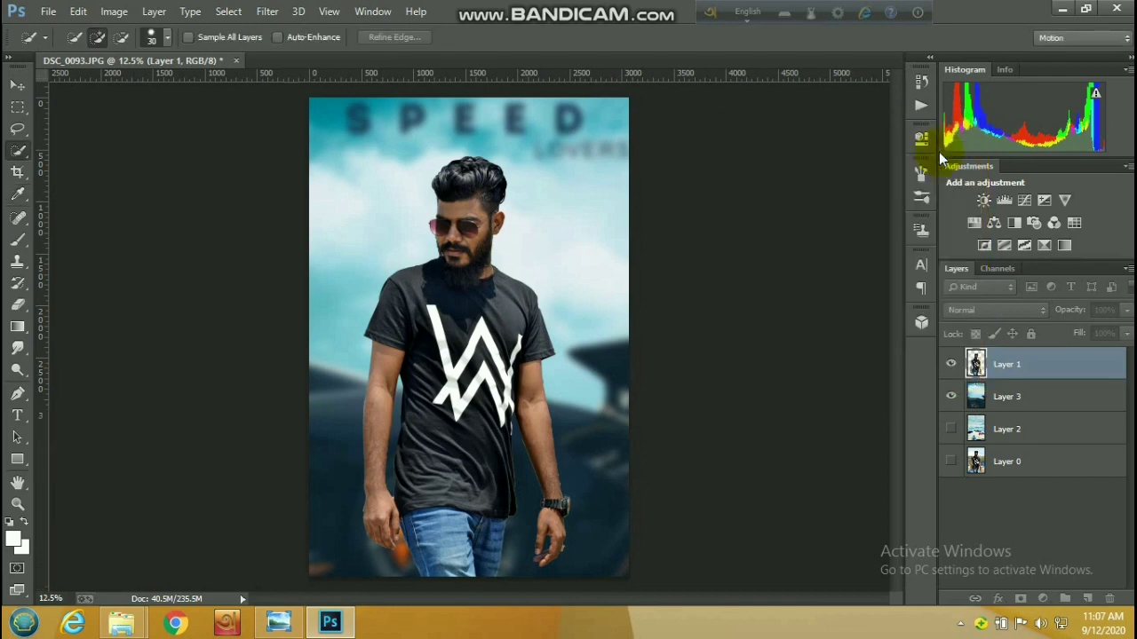
Step: Merge all the layers from Layer 1 down to Layer 0 into a single layer
left_click(1015, 461, "shift")
right_click(1015, 418)
left_click(811, 474)
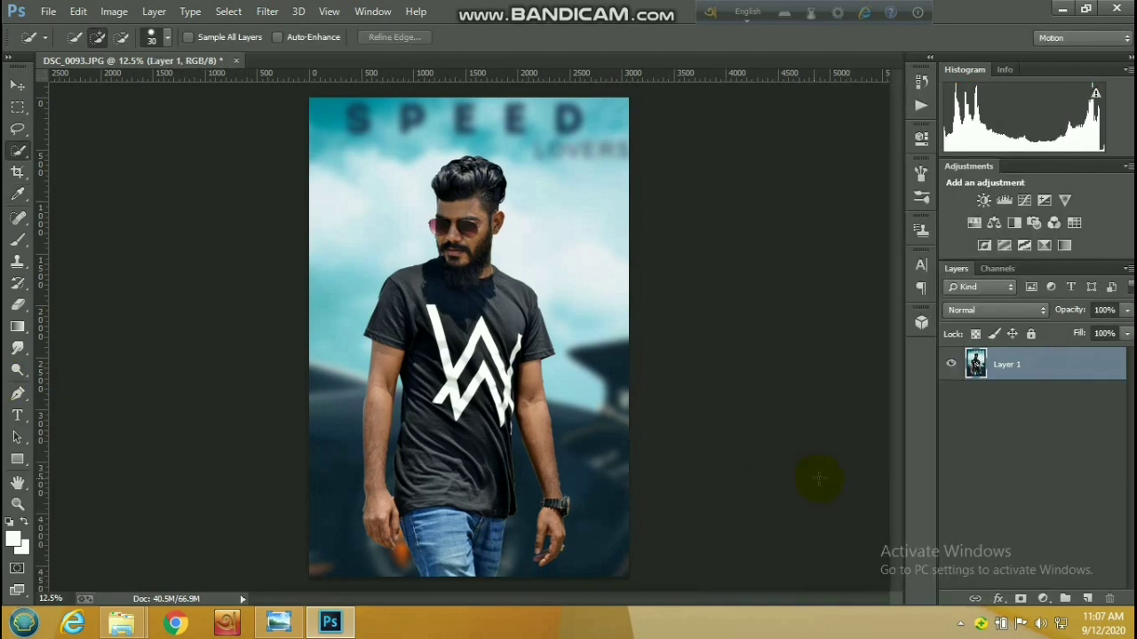
scroll(396, 328, "down", 1)
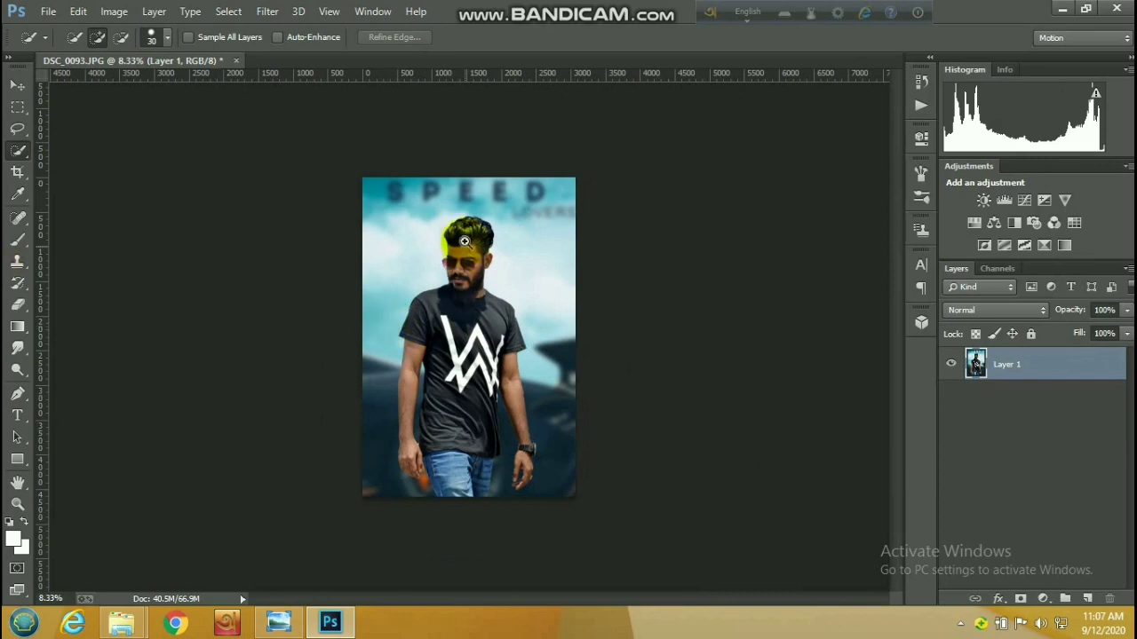
scroll(463, 239, "up", 3)
scroll(464, 232, "down", 1)
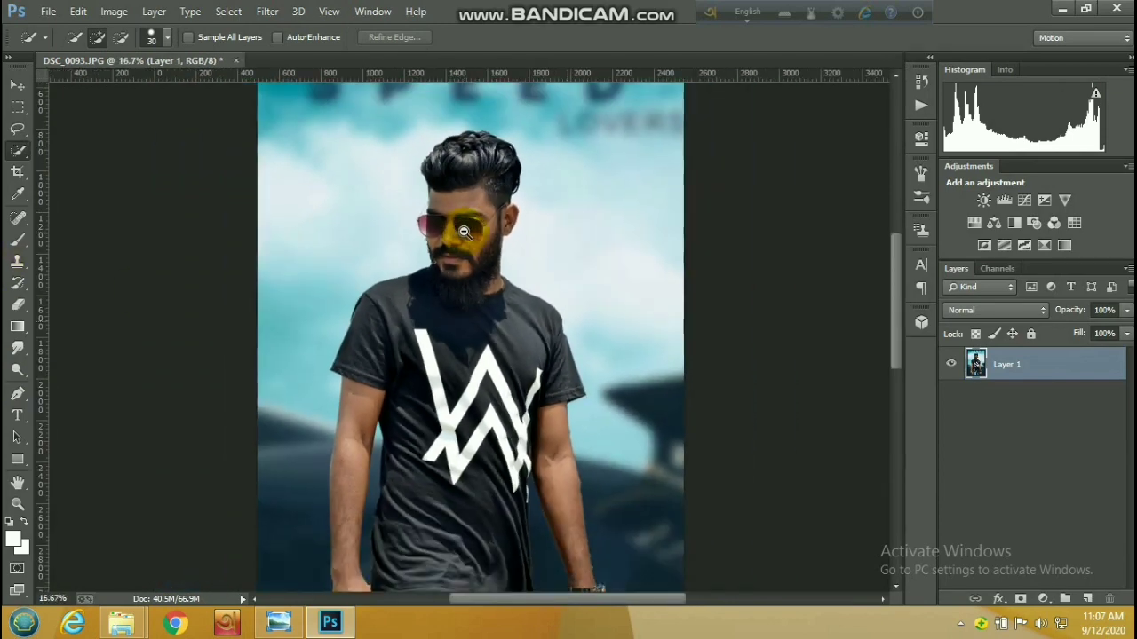
scroll(463, 232, "down", 1)
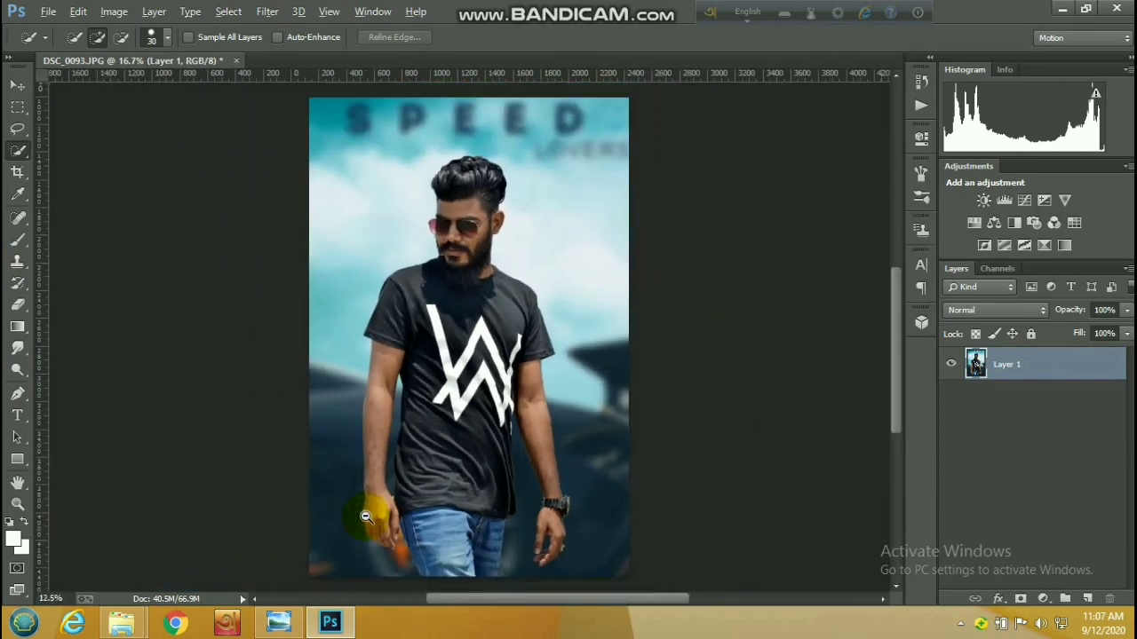
left_click(264, 11)
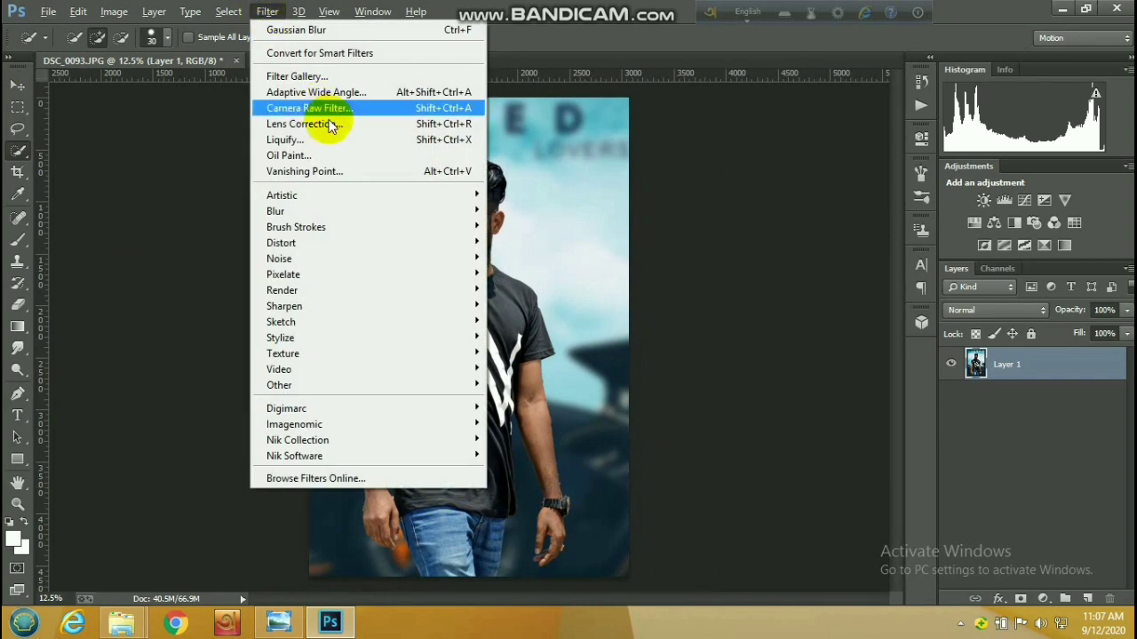
left_click(347, 109)
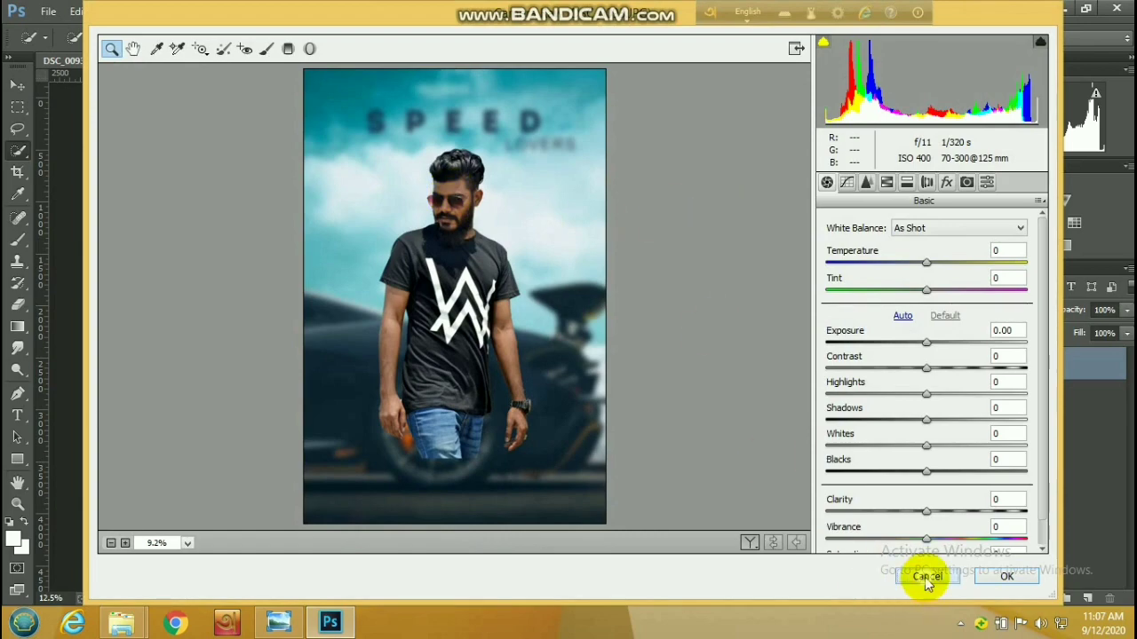
left_click(924, 577)
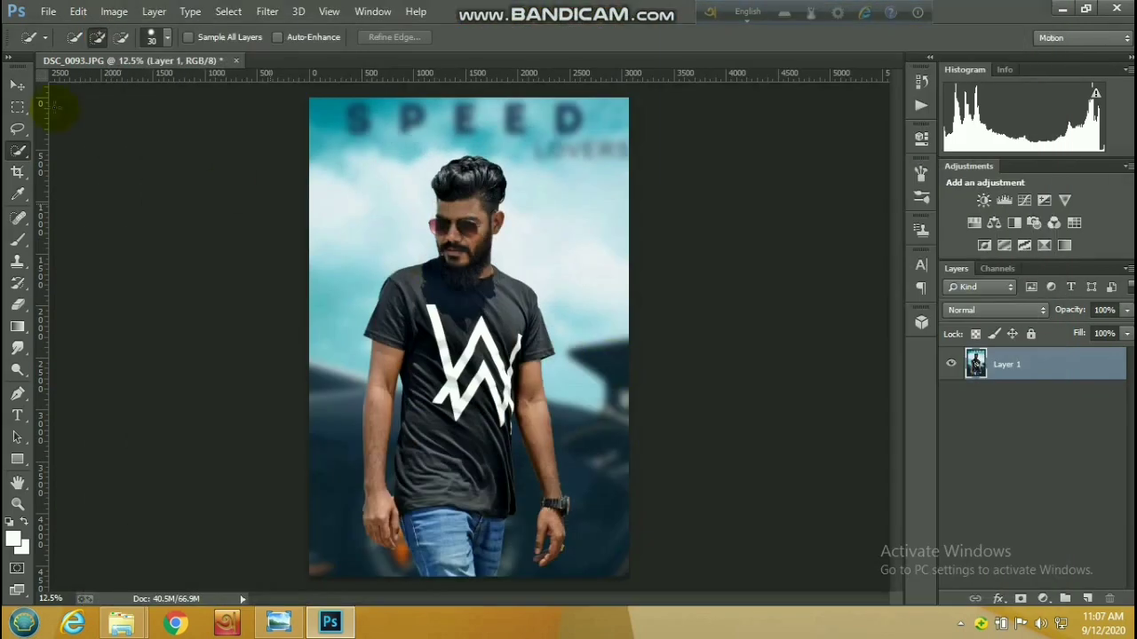
Step: Extend the crop frame upward and outward to include more background around the man and apply the crop
left_click(17, 173)
left_click(325, 258)
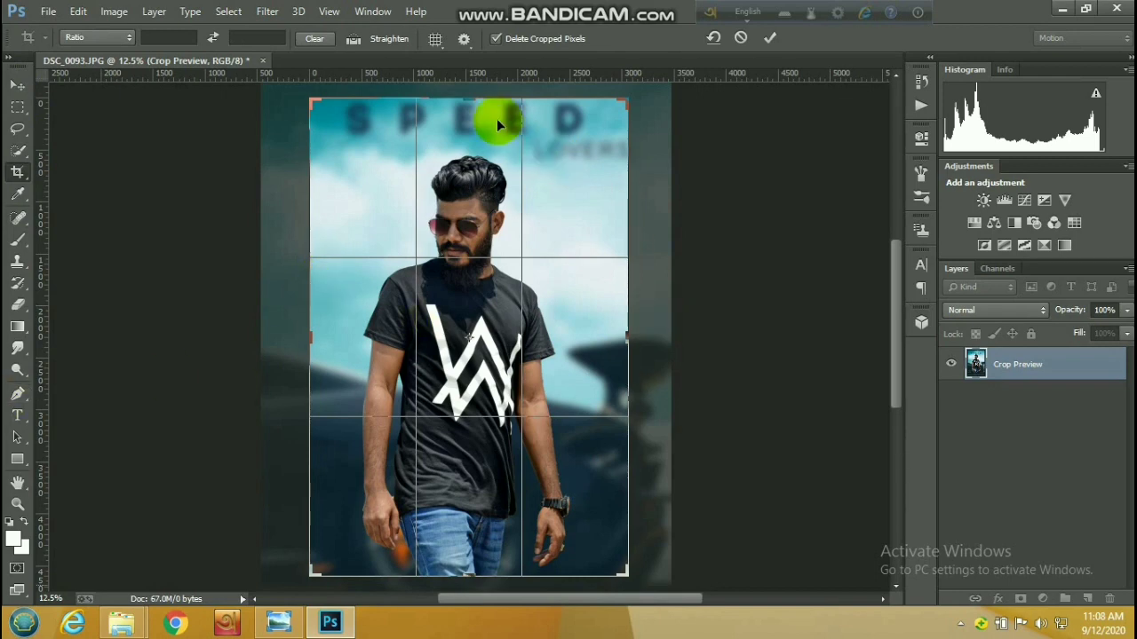
key("ctrl+minus")
left_click_drag(471, 176, 472, 168)
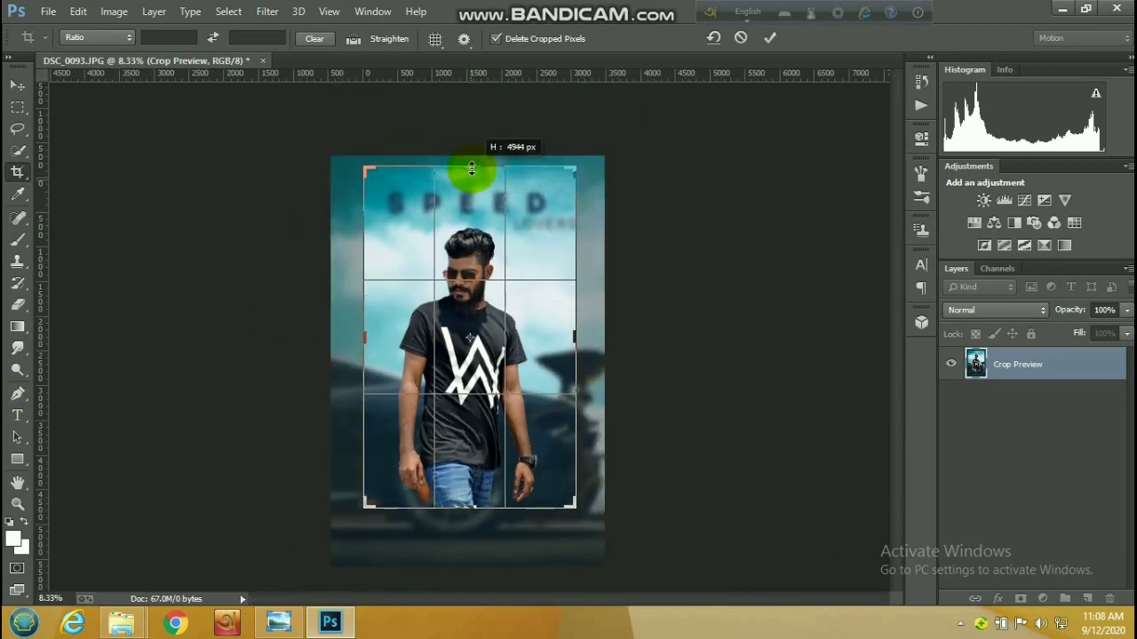
left_click_drag(574, 174, 580, 167)
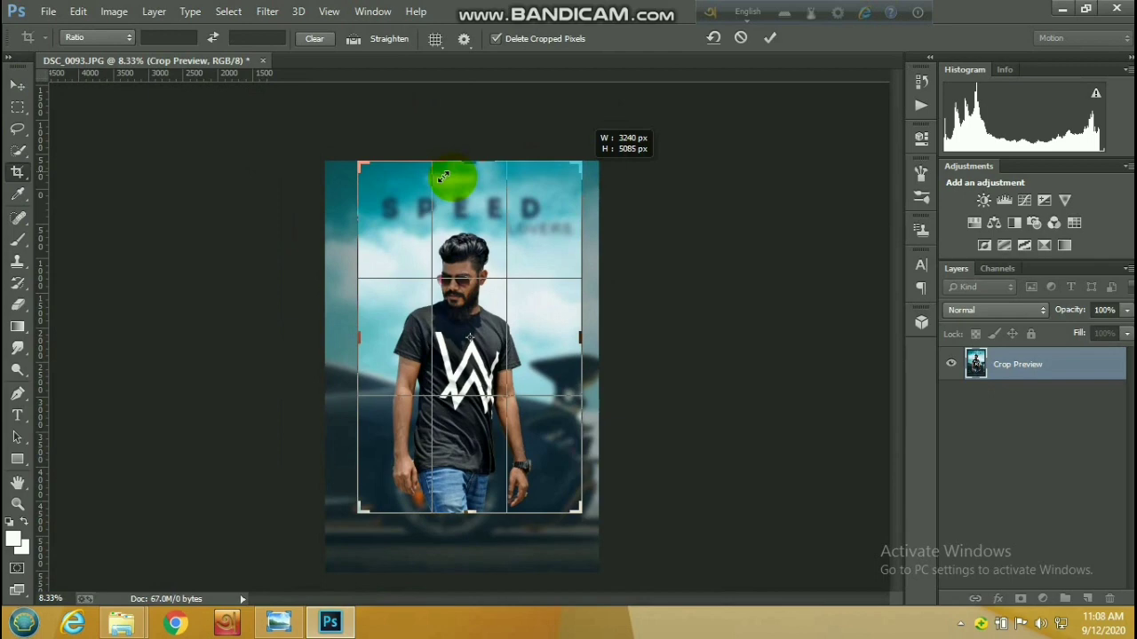
left_click_drag(362, 169, 362, 168)
double_click(368, 190)
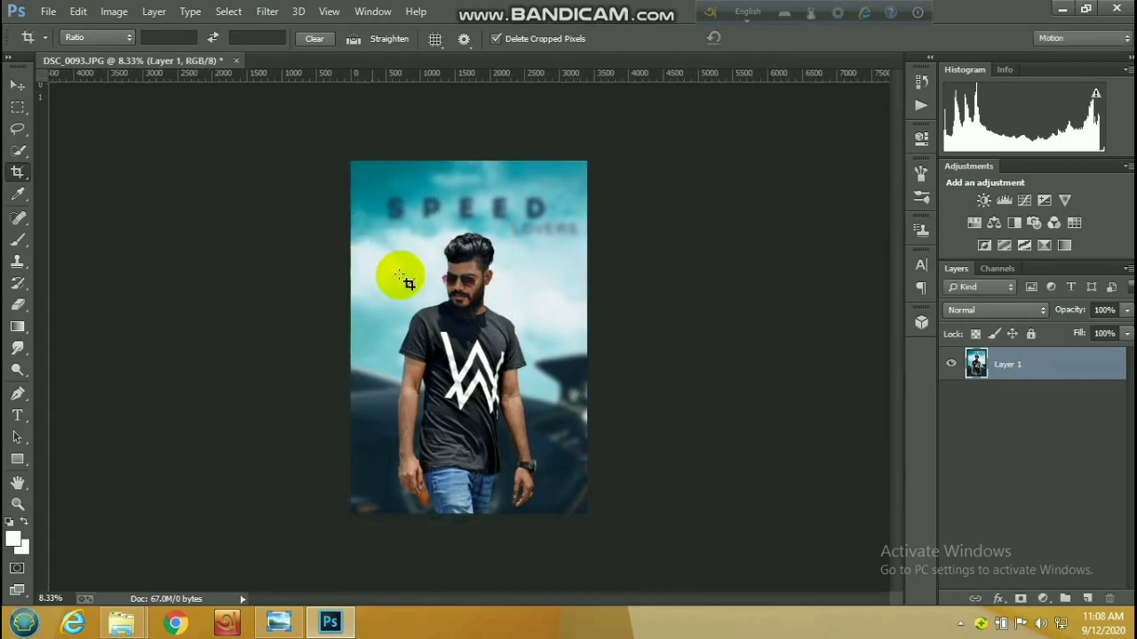
key("ctrl+plus")
key("ctrl+minus")
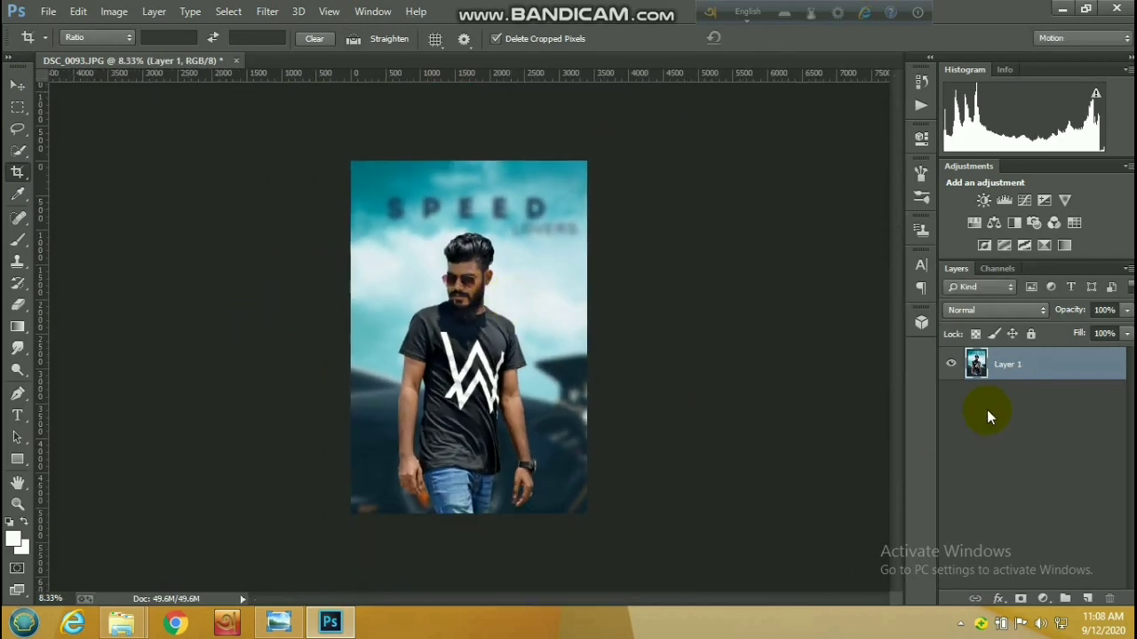
Step: Set the Split Toning highlights saturation to 15 in the Camera Raw filter
left_click(114, 11)
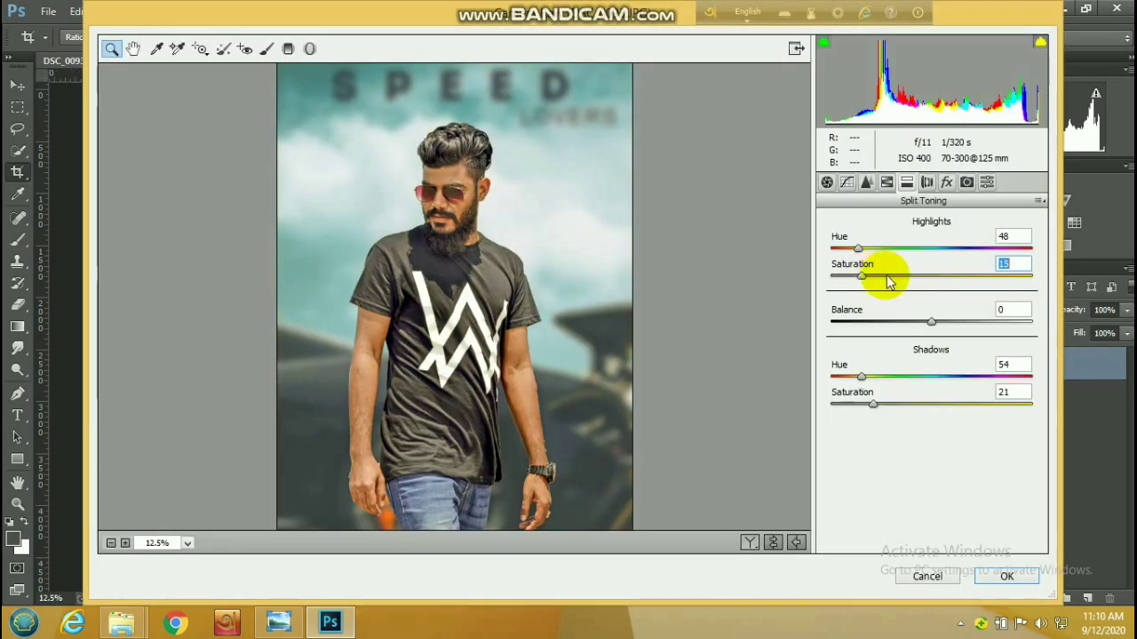
left_click_drag(894, 279, 861, 277)
left_click(494, 310, "alt")
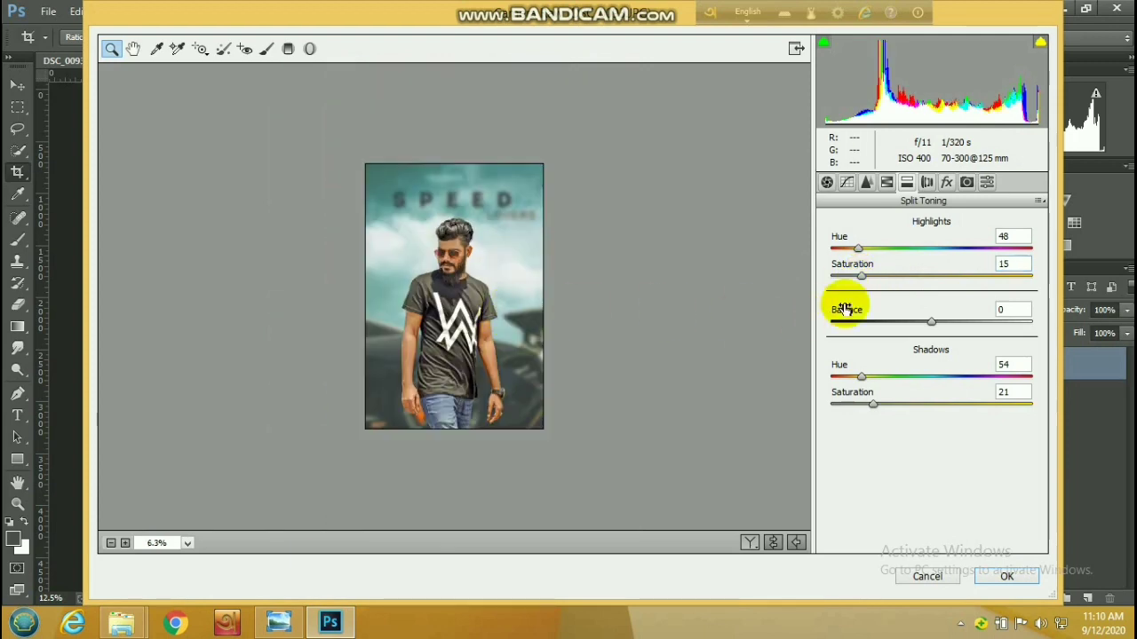
Step: Show a before/after comparison and set Split Toning highlights saturation to 35, shadows hue to 42 and shadows saturation to 23
left_click(752, 542)
left_click(752, 542)
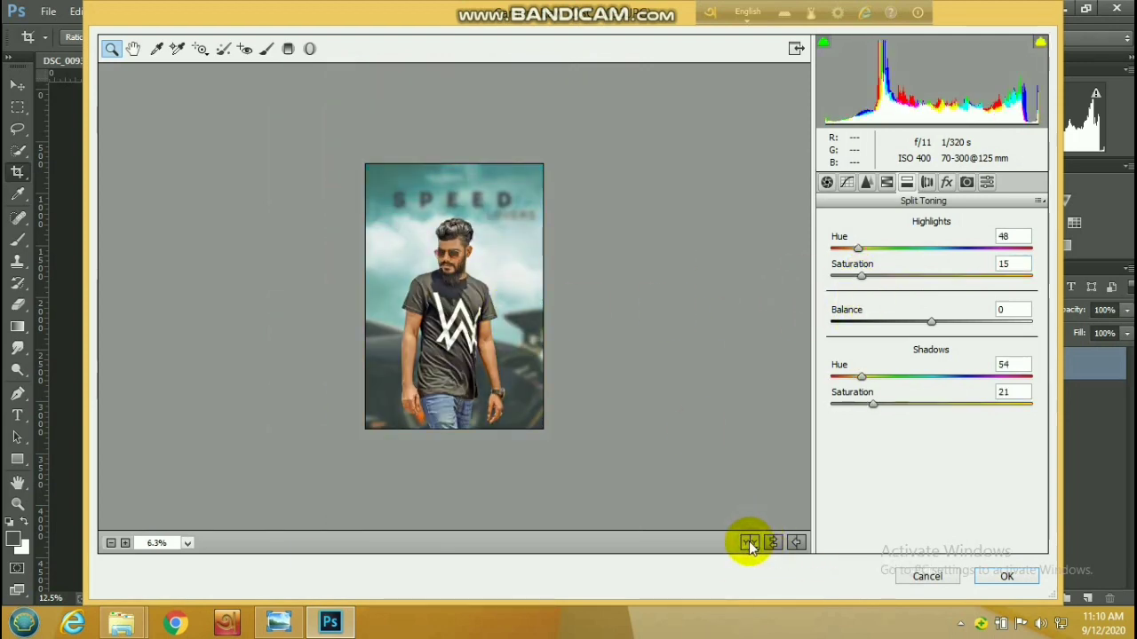
left_click(751, 542)
left_click_drag(860, 276, 901, 277)
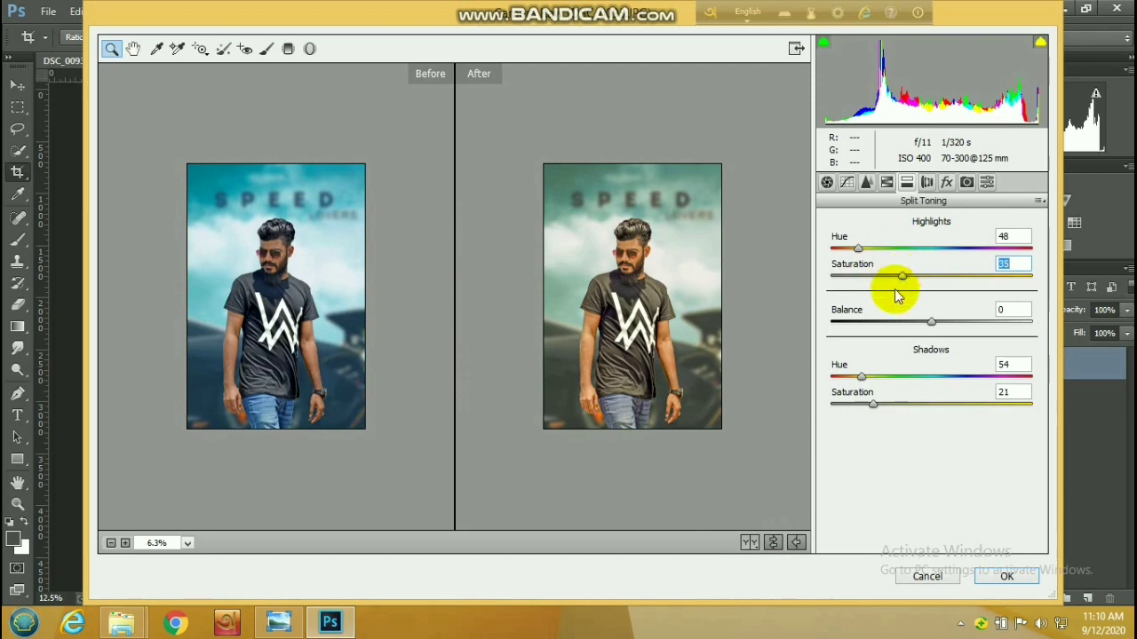
left_click_drag(860, 378, 876, 407)
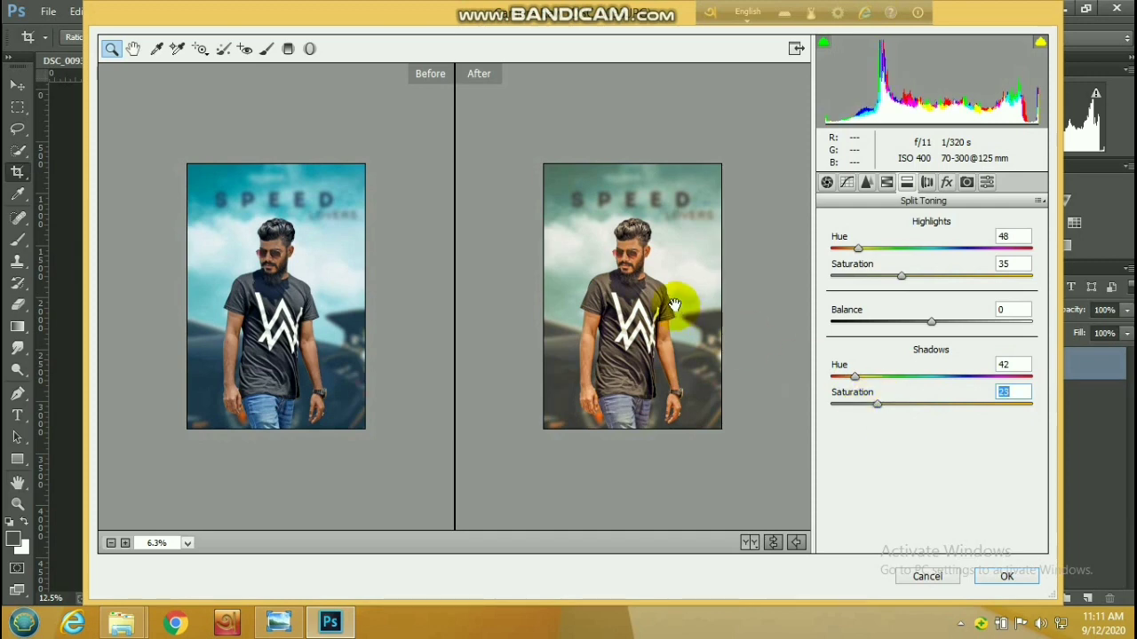
Step: Strengthen the Split Toning highlights with saturation 53 and shift their hue to 77
left_click_drag(902, 277, 964, 279)
type("53")
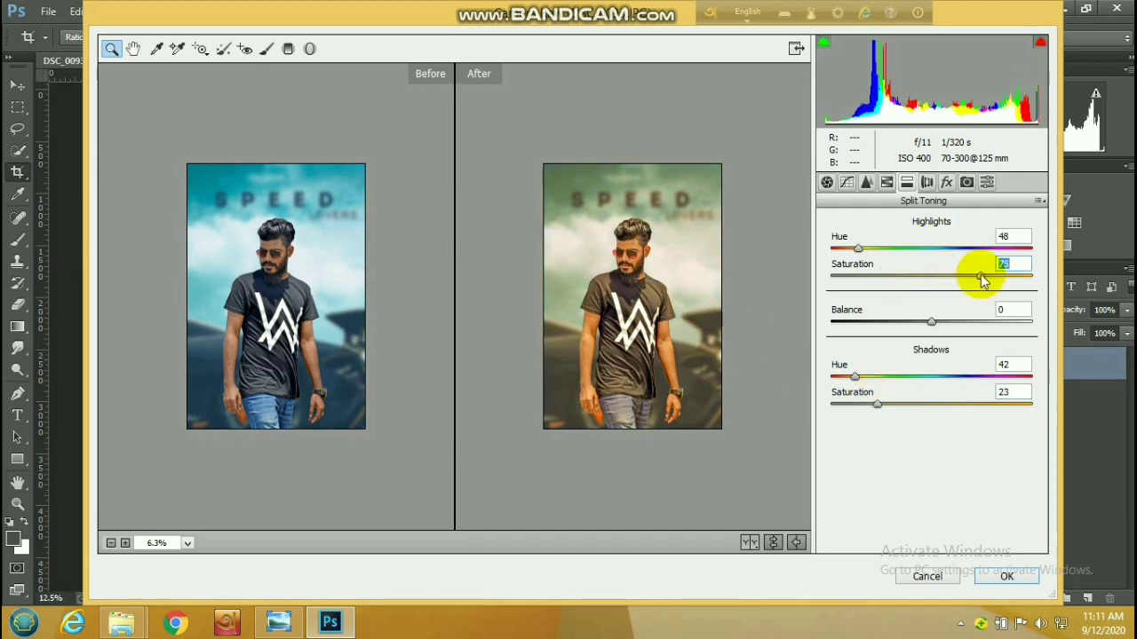
left_click(649, 277)
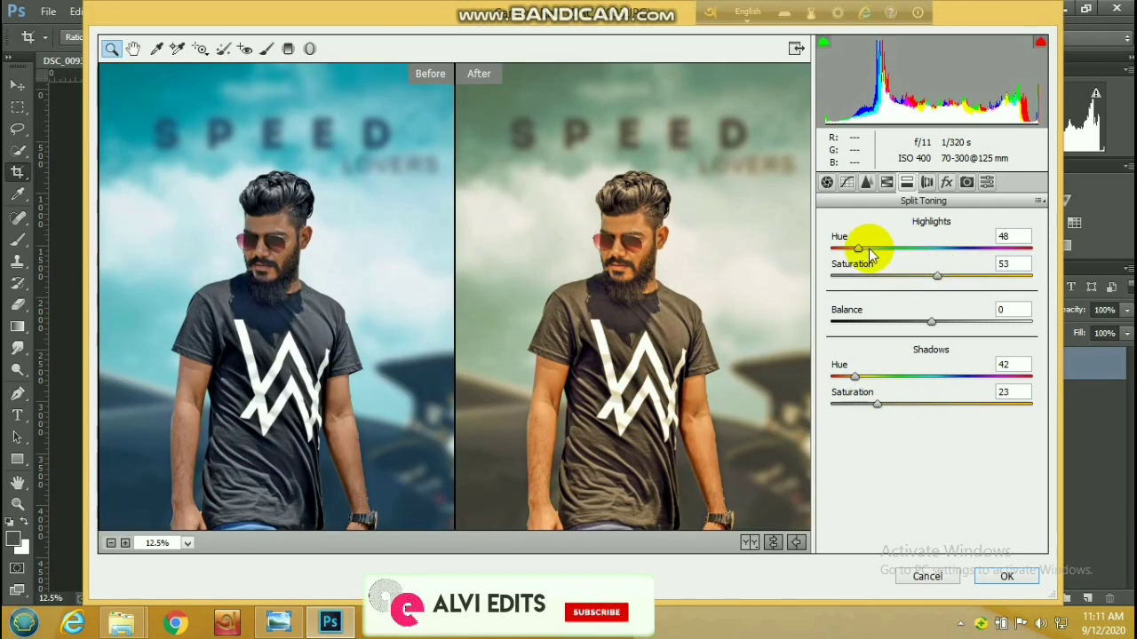
left_click_drag(858, 247, 881, 251)
left_click(630, 284, "alt")
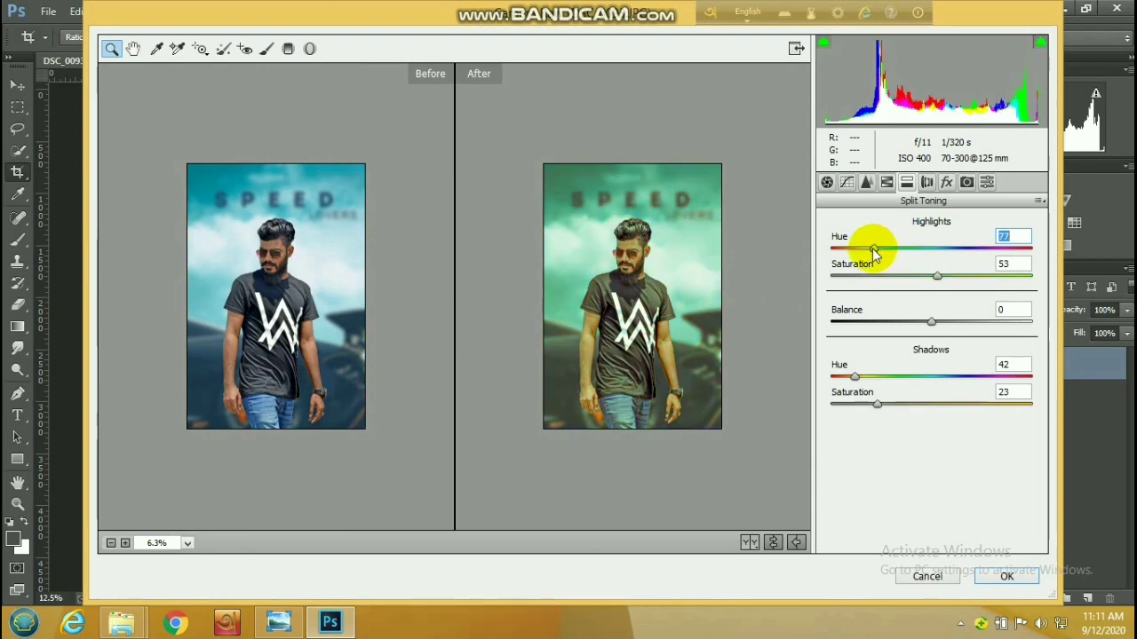
left_click(672, 259)
Step: Set the HSL saturation of Reds to +57 and Oranges to +15, and adjust the Aquas saturation
left_click(886, 182)
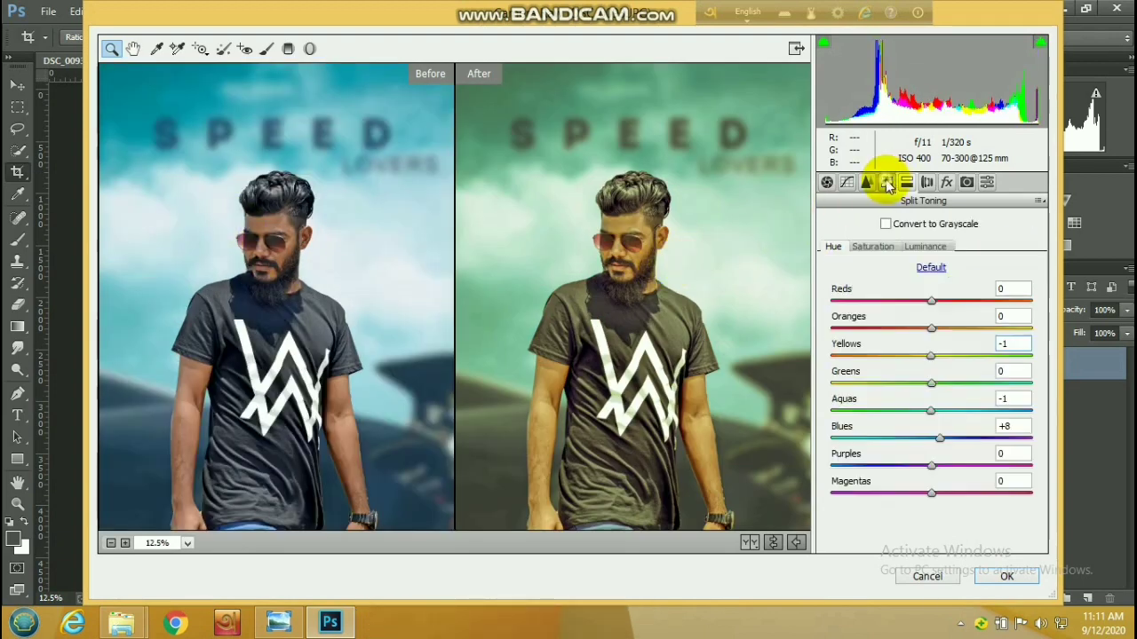
left_click(927, 354)
left_click(872, 246)
left_click_drag(930, 332, 994, 307)
left_click(663, 324, "alt")
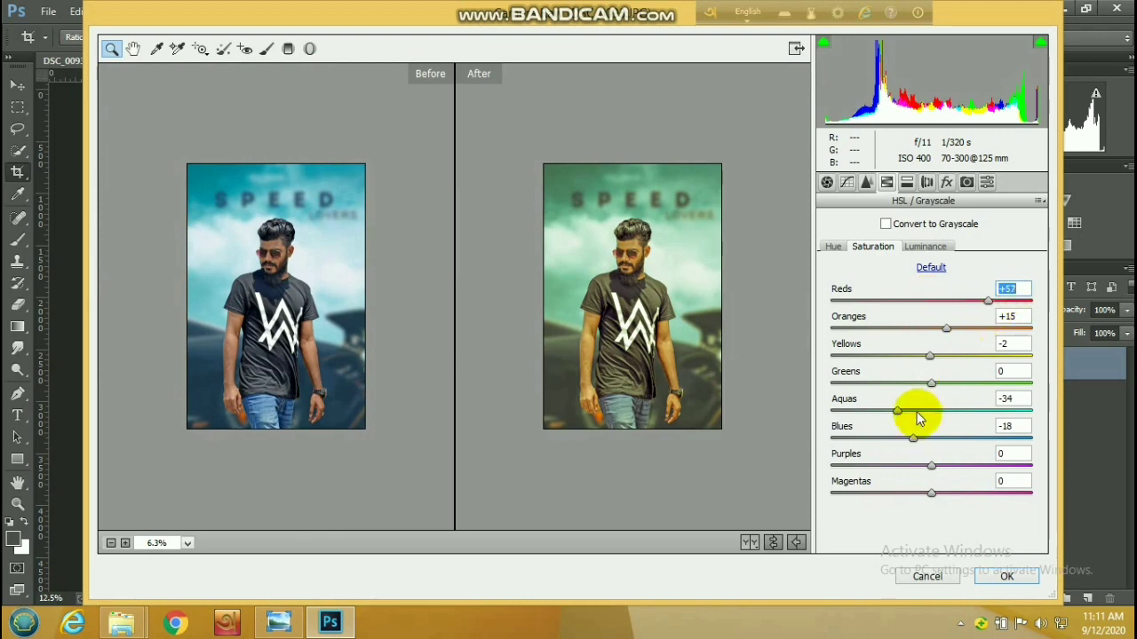
left_click_drag(897, 411, 851, 413)
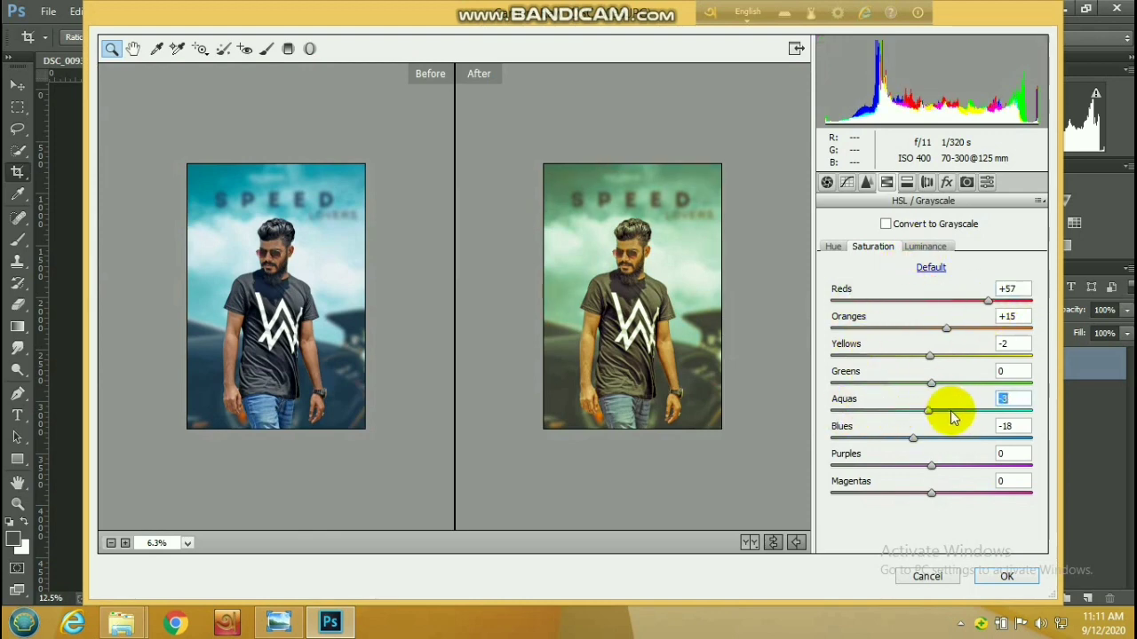
Step: Darken the background colours by setting HSL luminance to -51 for Aquas and -23 for Blues
left_click_drag(911, 437, 879, 410)
left_click(913, 252)
left_click(648, 282)
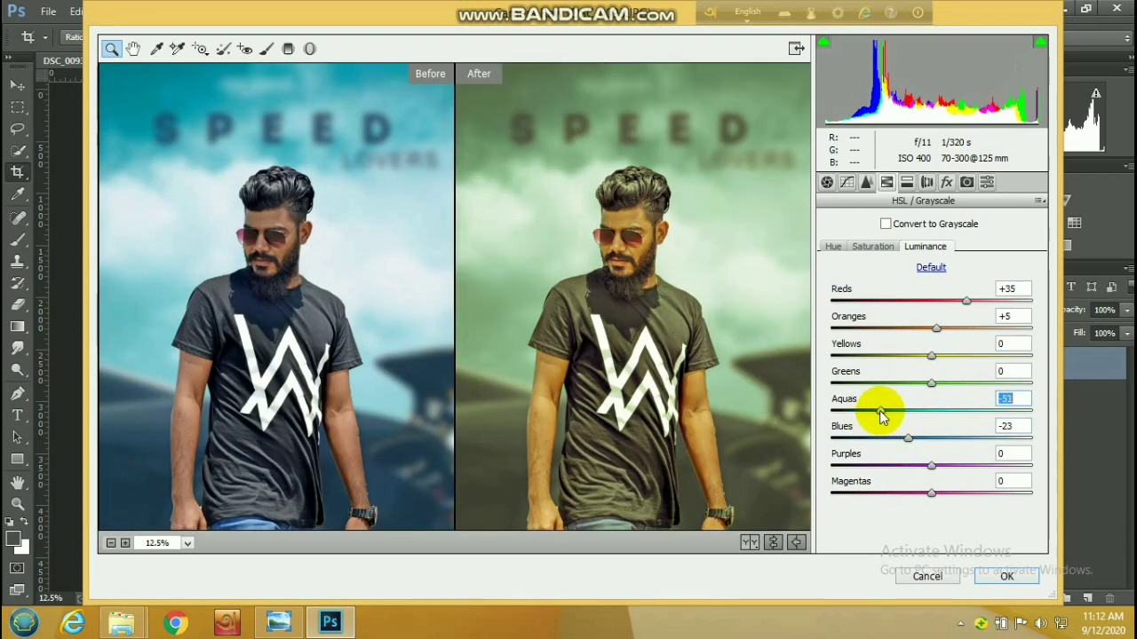
Step: Set the sharpening amount to 64 and luminance noise reduction to 28, and apply the Camera Raw filter
left_click(866, 182)
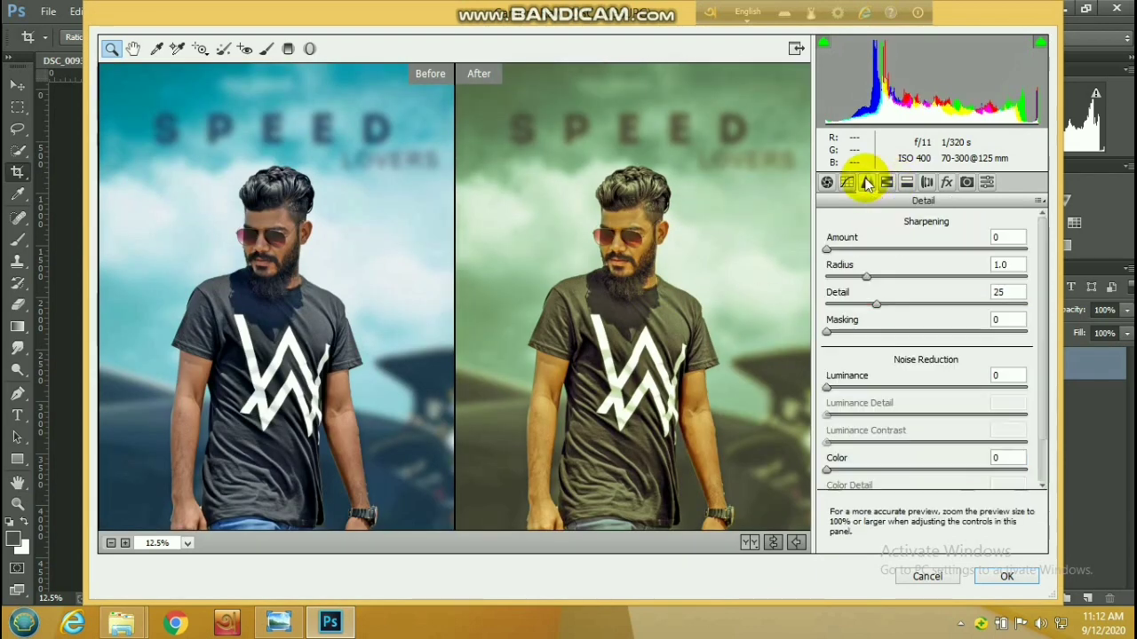
left_click_drag(910, 252, 911, 252)
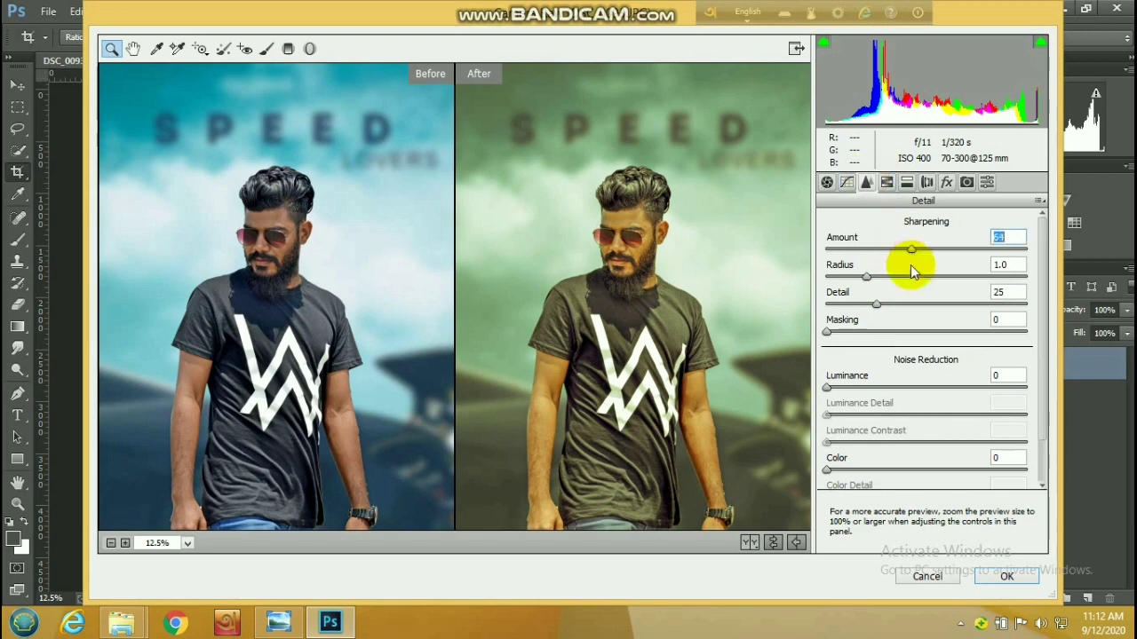
left_click(883, 386)
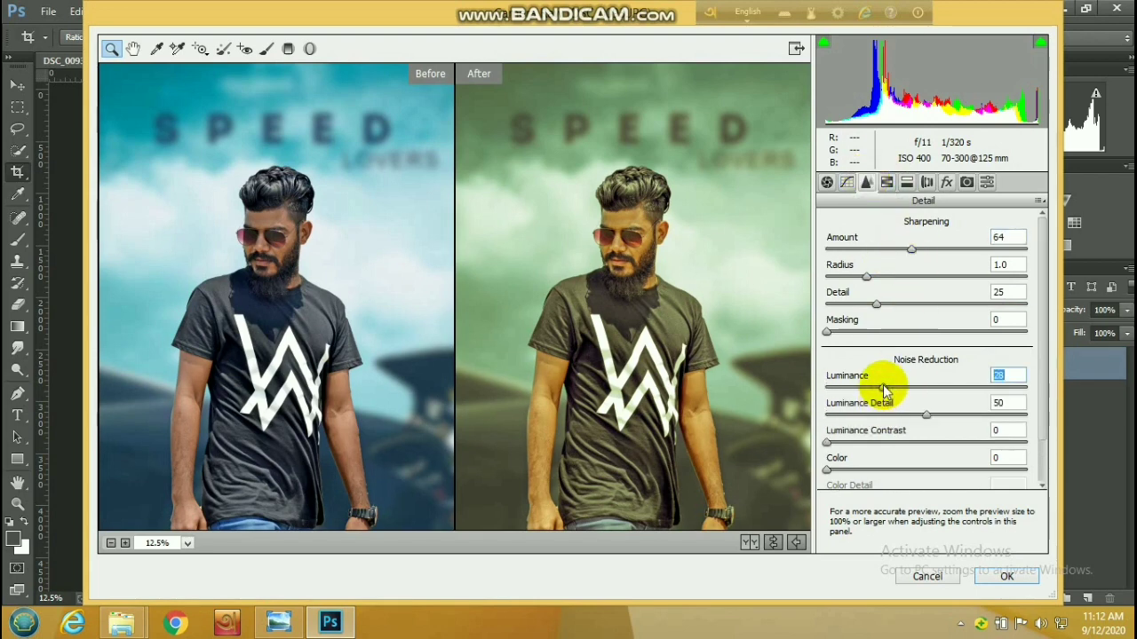
left_click(1008, 577)
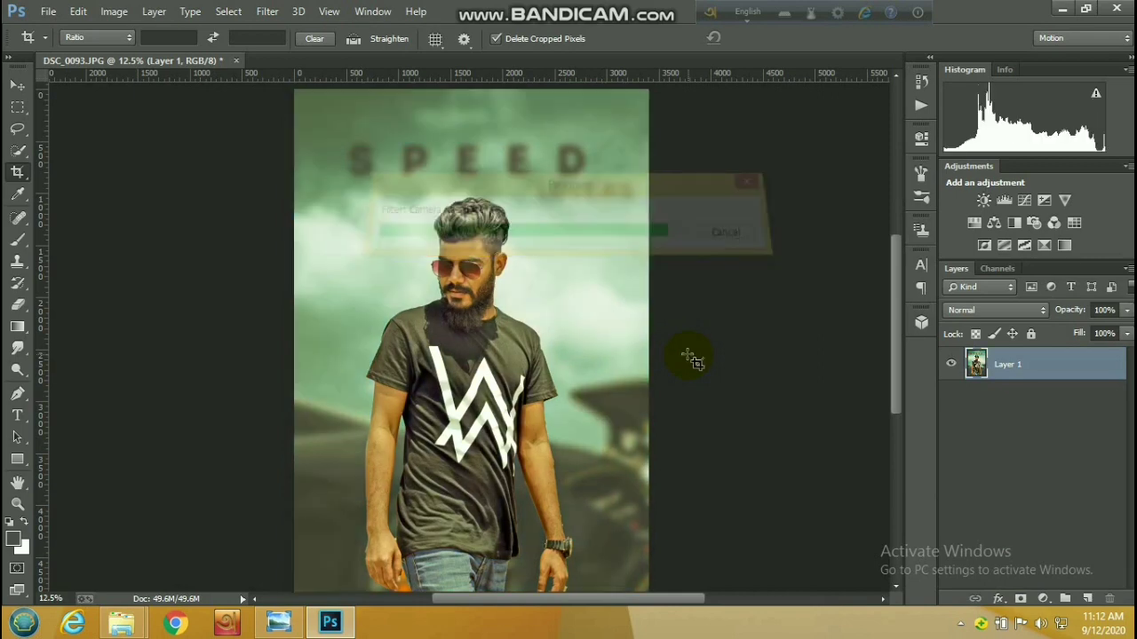
Step: Duplicate Layer 1 twice, hide the upper copy and select Layer 1 copy
scroll(518, 258, "down", 1)
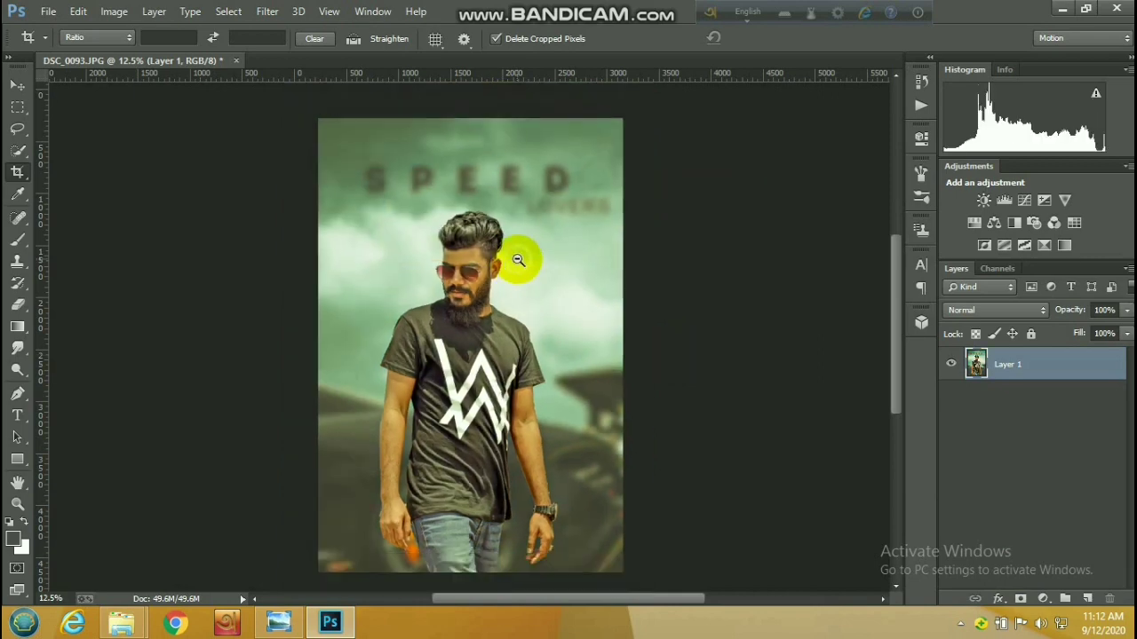
scroll(457, 285, "up", 3)
scroll(463, 292, "up", 1)
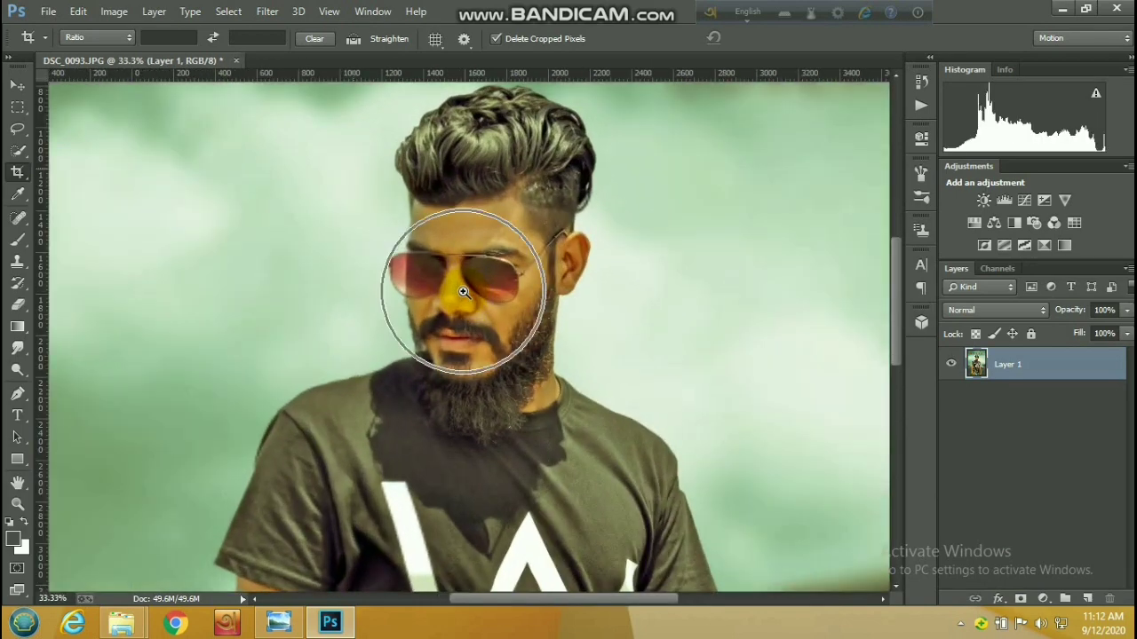
scroll(471, 307, "up", 1)
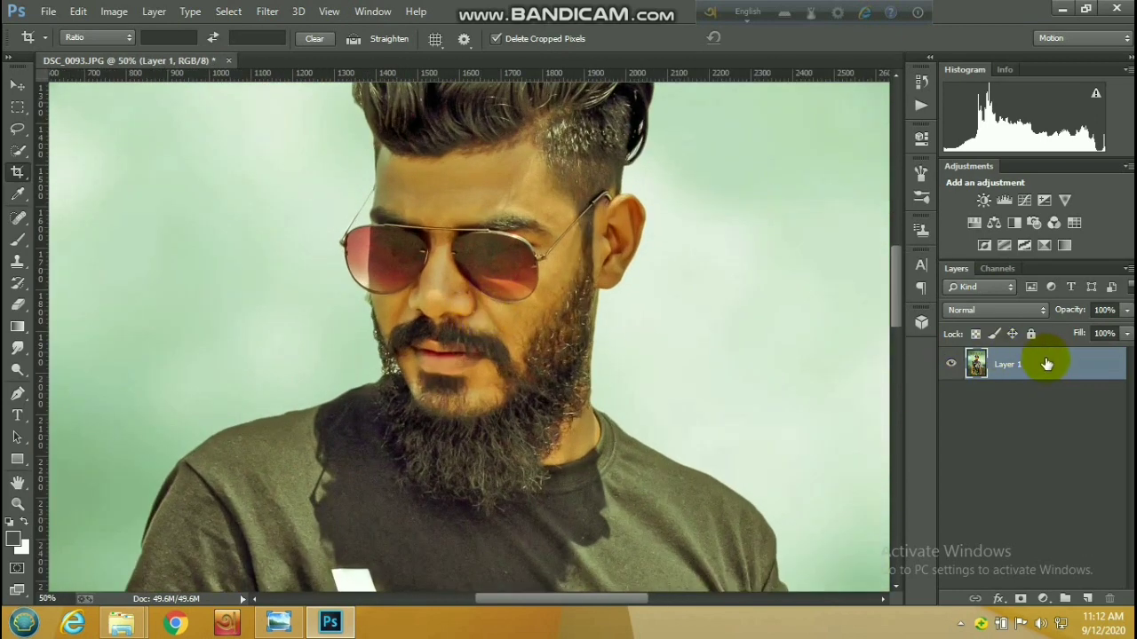
left_click_drag(1043, 364, 1086, 600)
left_click_drag(1048, 379, 1085, 598)
left_click(1053, 398)
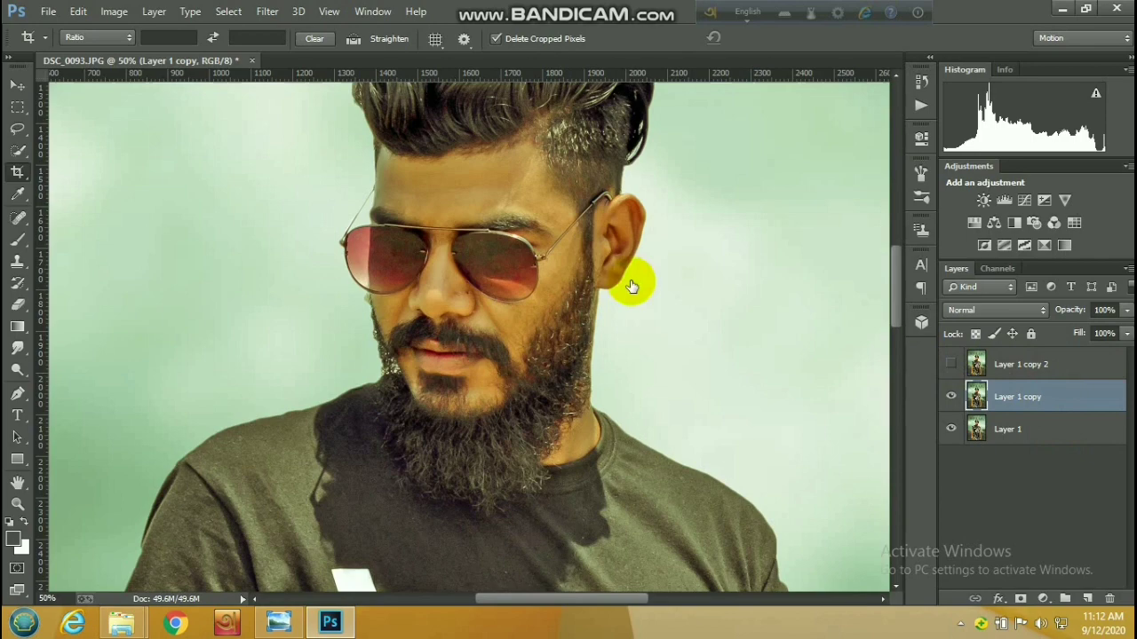
Step: Apply a Gaussian Blur with a 7.2 pixel radius to Layer 1 copy
left_click(268, 12)
mouse_move(325, 226)
mouse_move(293, 211)
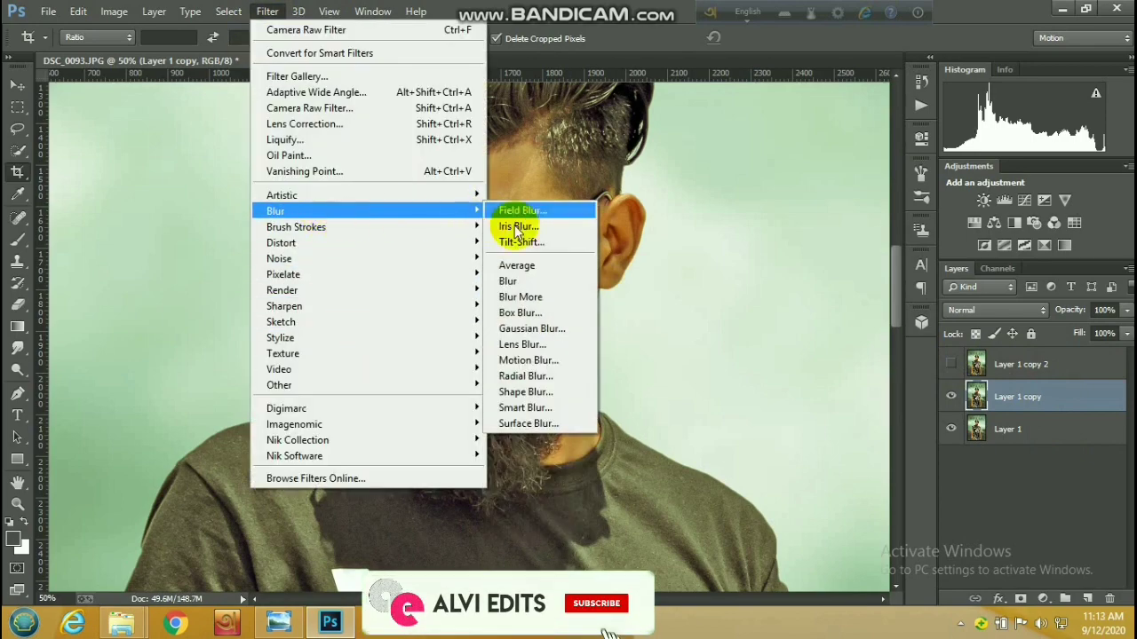
left_click(538, 325)
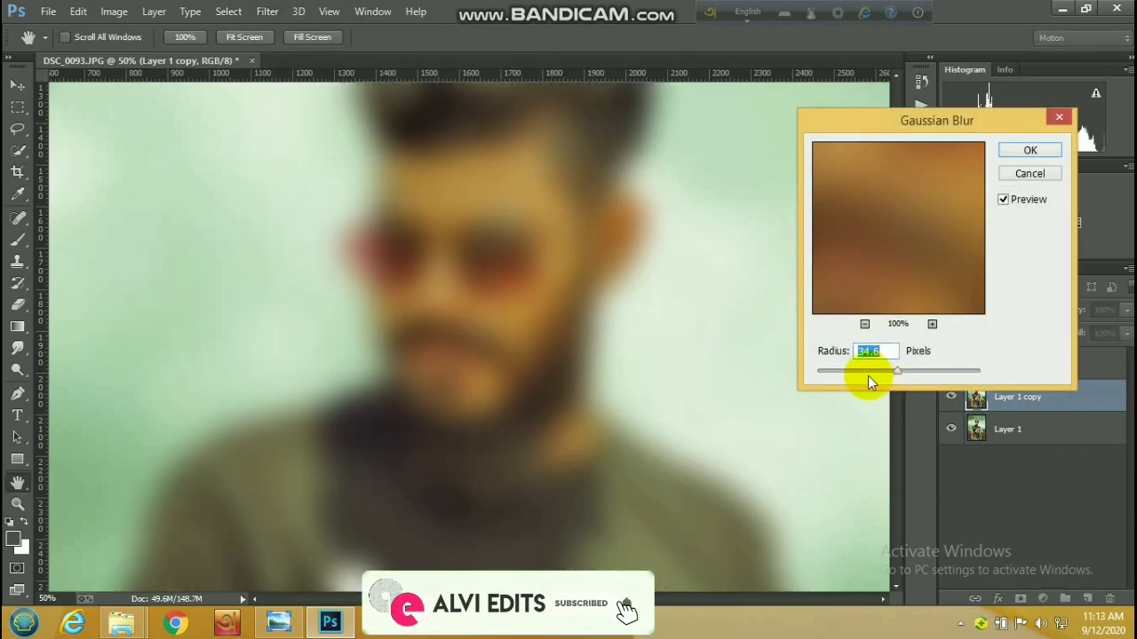
left_click(867, 374)
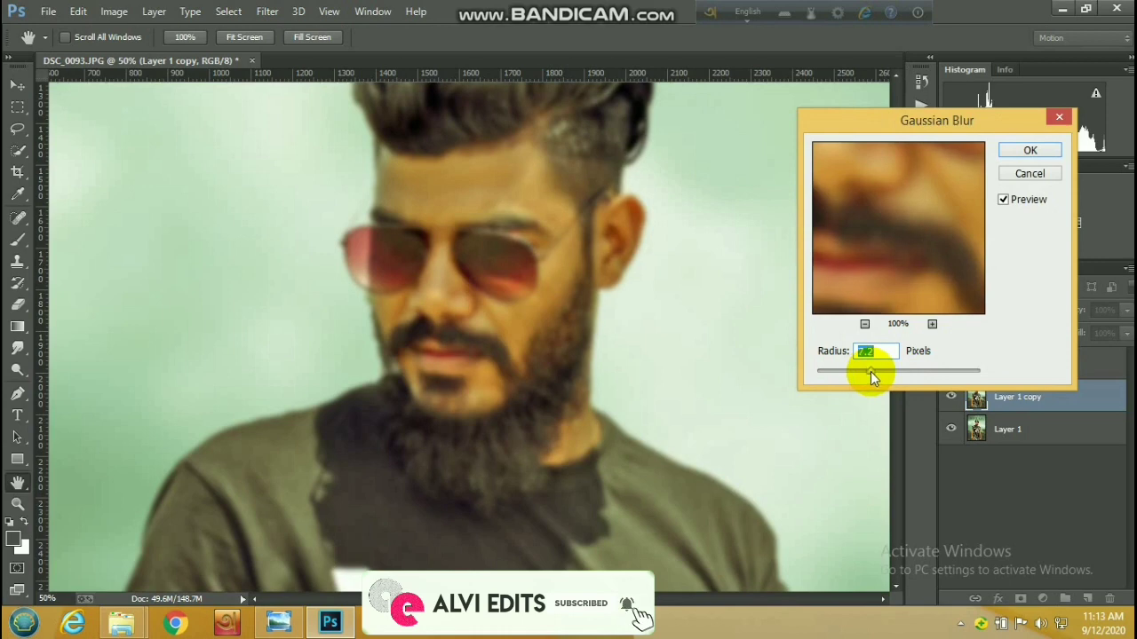
left_click(1028, 153)
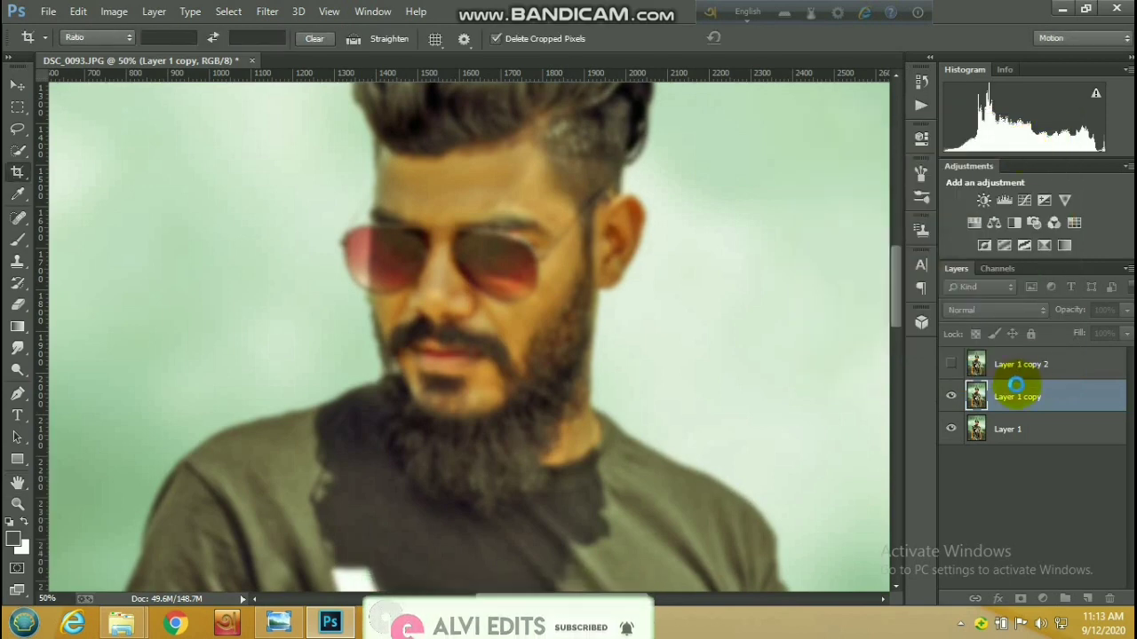
Step: Show Layer 1 copy 2, apply a High Pass filter with a 4.9 pixel radius and blend the layer as Linear Light
left_click(1057, 364)
left_click(951, 364)
left_click(267, 11)
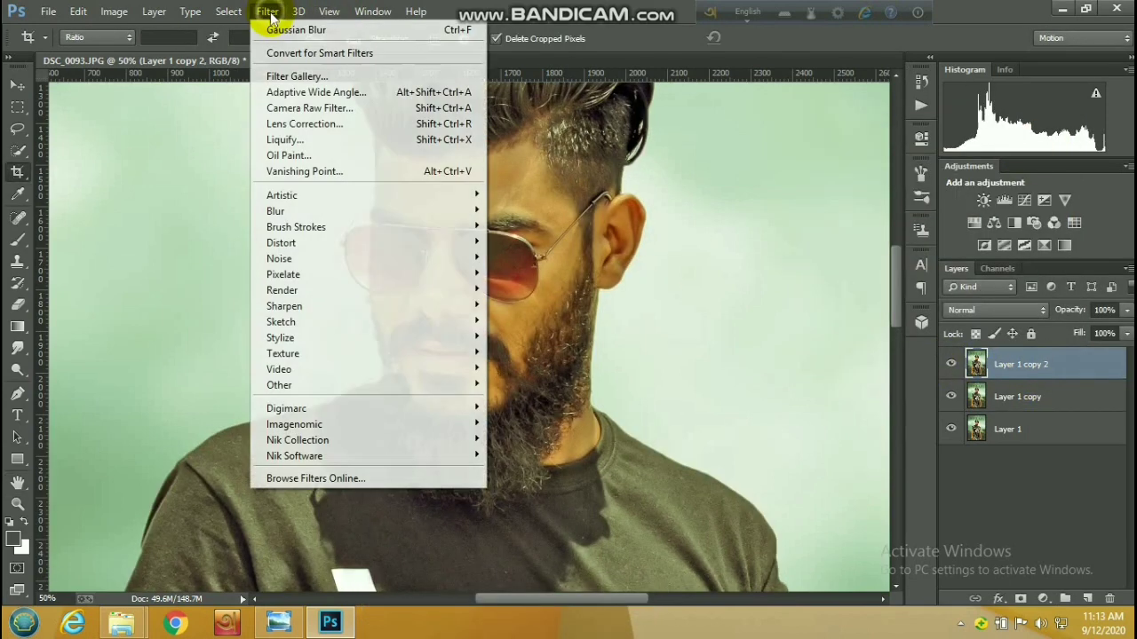
mouse_move(464, 381)
left_click(522, 402)
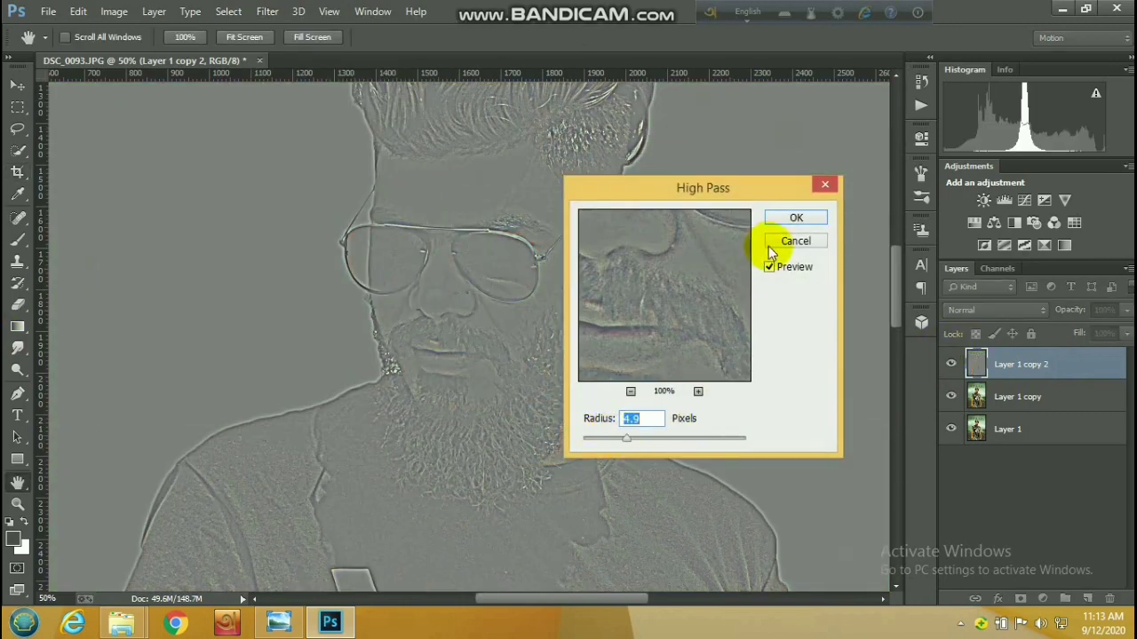
key("c")
left_click(781, 216)
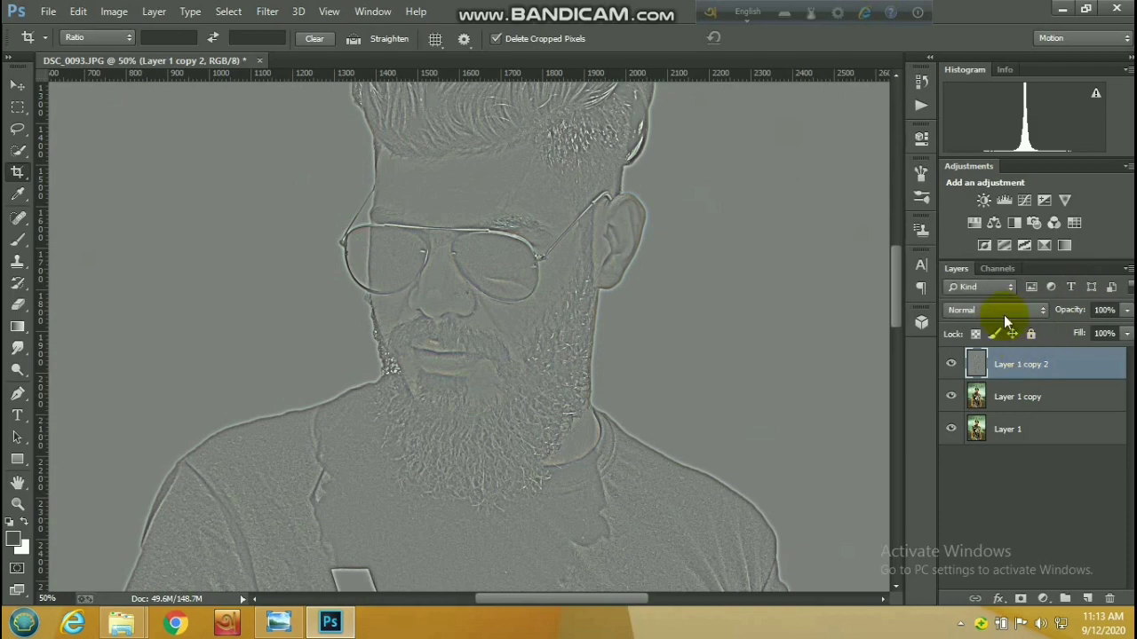
left_click(1002, 312)
left_click(1010, 263)
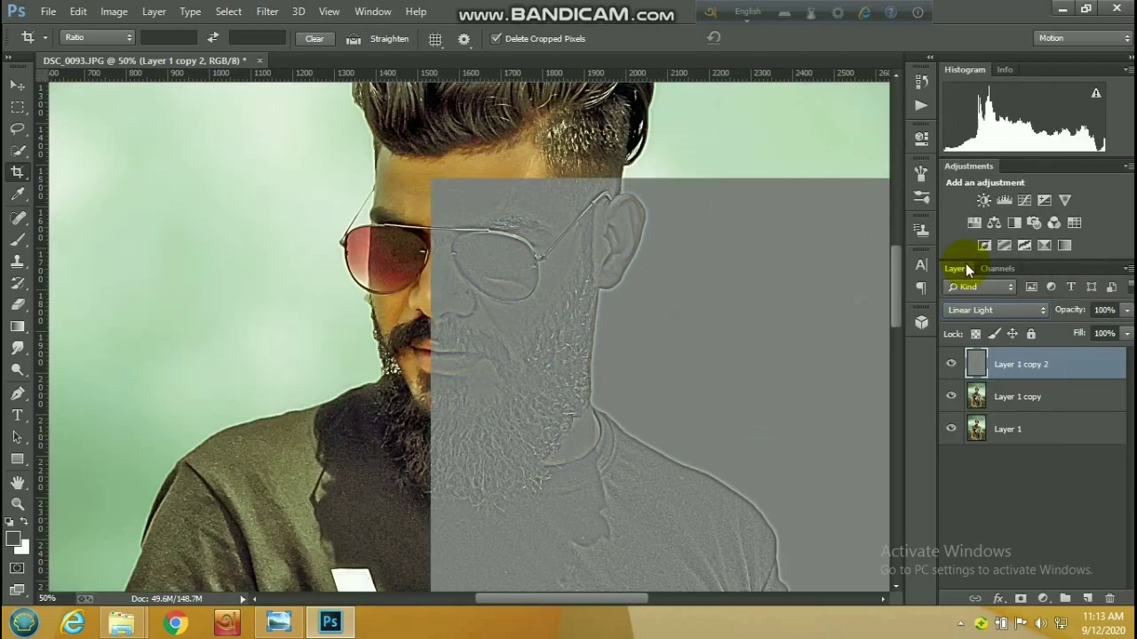
Step: Select Layer 1 copy and set up the Mixer Brush with a 99 px size and 21% wetness
left_click(1019, 397)
scroll(462, 264, "up", 1)
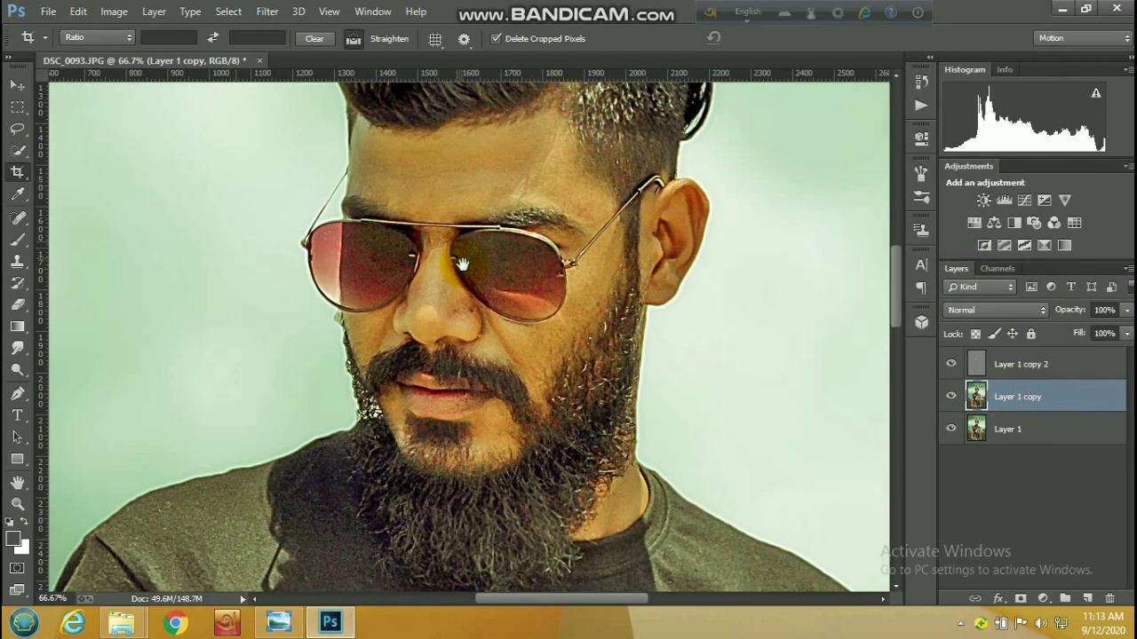
left_click_drag(17, 240, 99, 287)
right_click(430, 199)
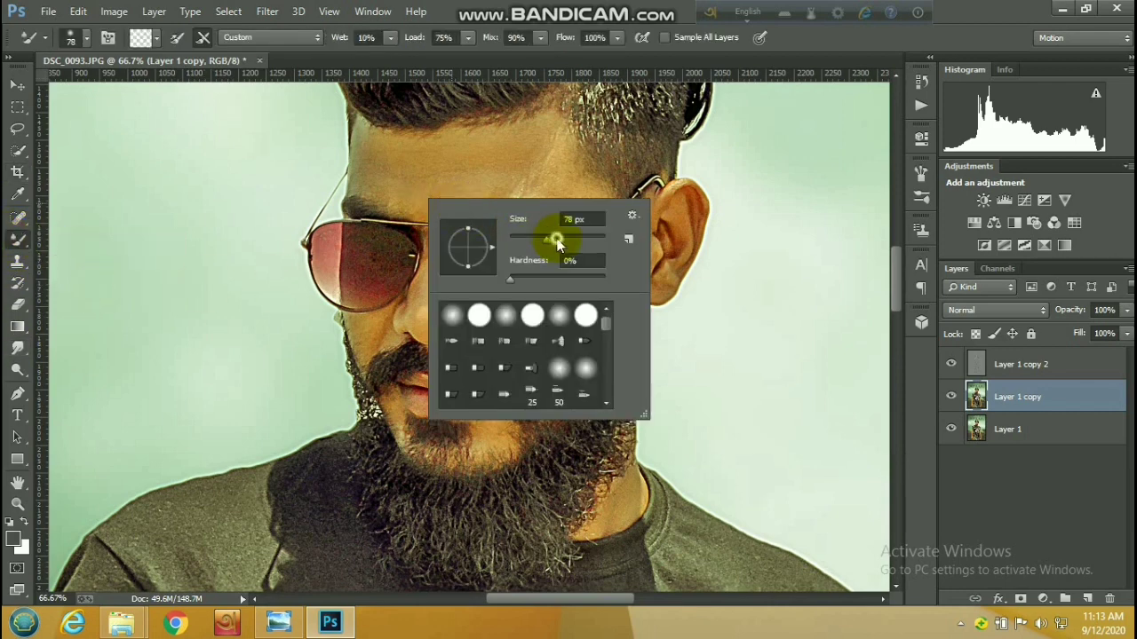
left_click(557, 239)
left_click(425, 177)
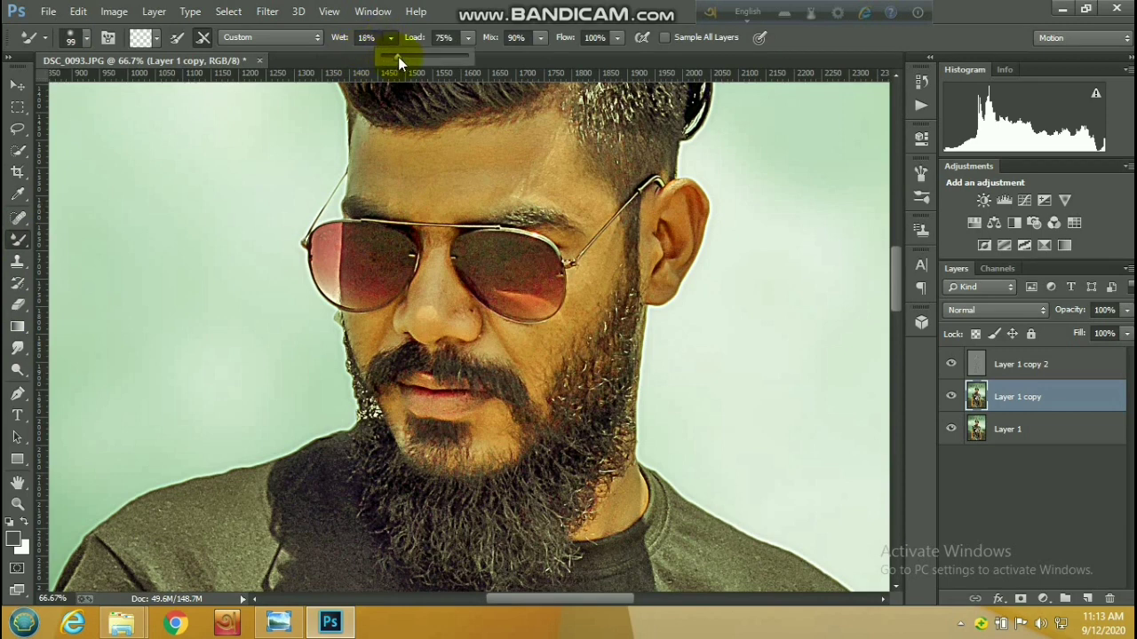
left_click_drag(402, 57, 399, 57)
Step: Smooth the skin across the man's forehead with Mixer Brush strokes on Layer 1 copy
mouse_move(479, 150)
left_mouse_down()
mouse_move(516, 169)
mouse_move(541, 135)
left_mouse_up()
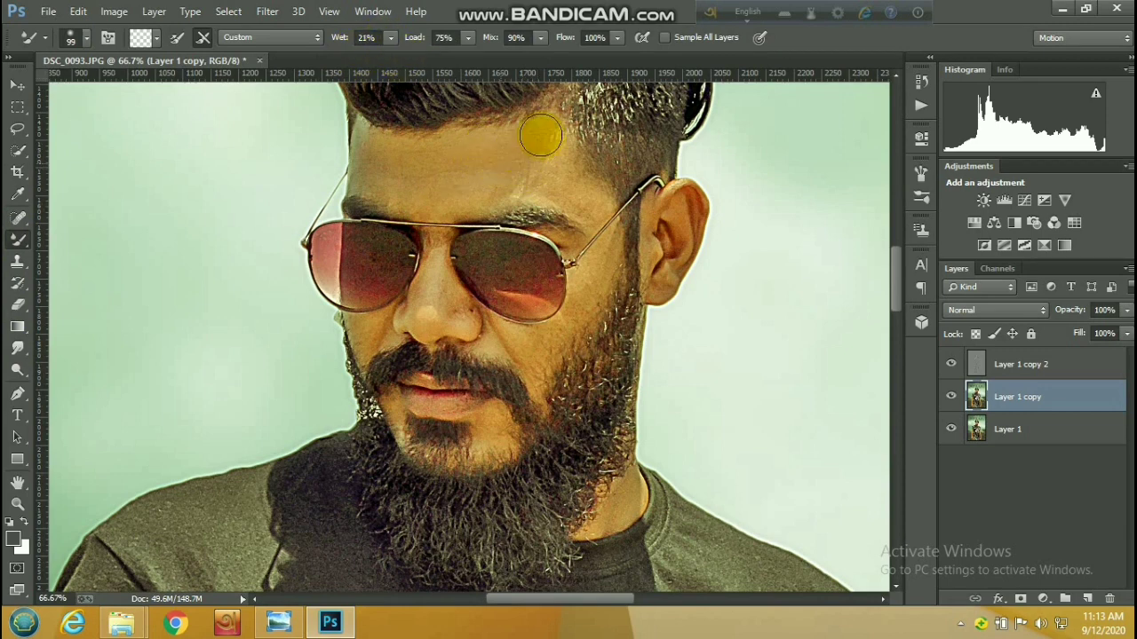
mouse_move(412, 158)
left_mouse_down()
mouse_move(379, 160)
mouse_move(439, 187)
mouse_move(378, 165)
mouse_move(363, 141)
mouse_move(477, 185)
mouse_move(537, 175)
left_mouse_up()
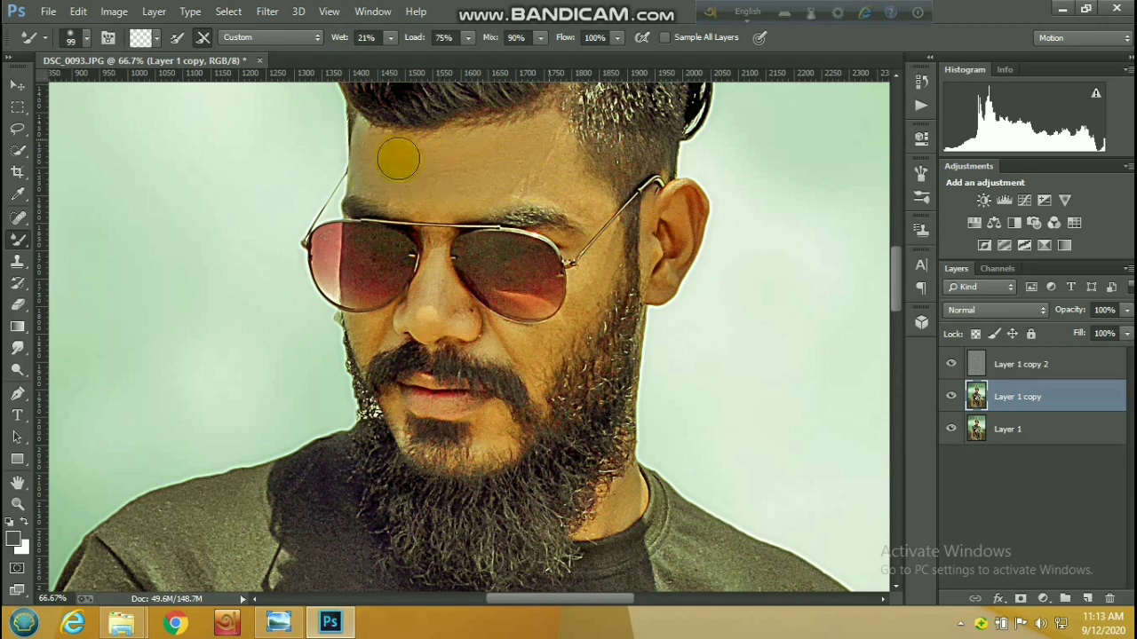
left_click_drag(398, 160, 573, 194)
Step: Reduce the Mixer Brush size to 73 px and smooth the skin around the sunglasses and cheek
right_click(588, 210)
left_click_drag(723, 274, 720, 275)
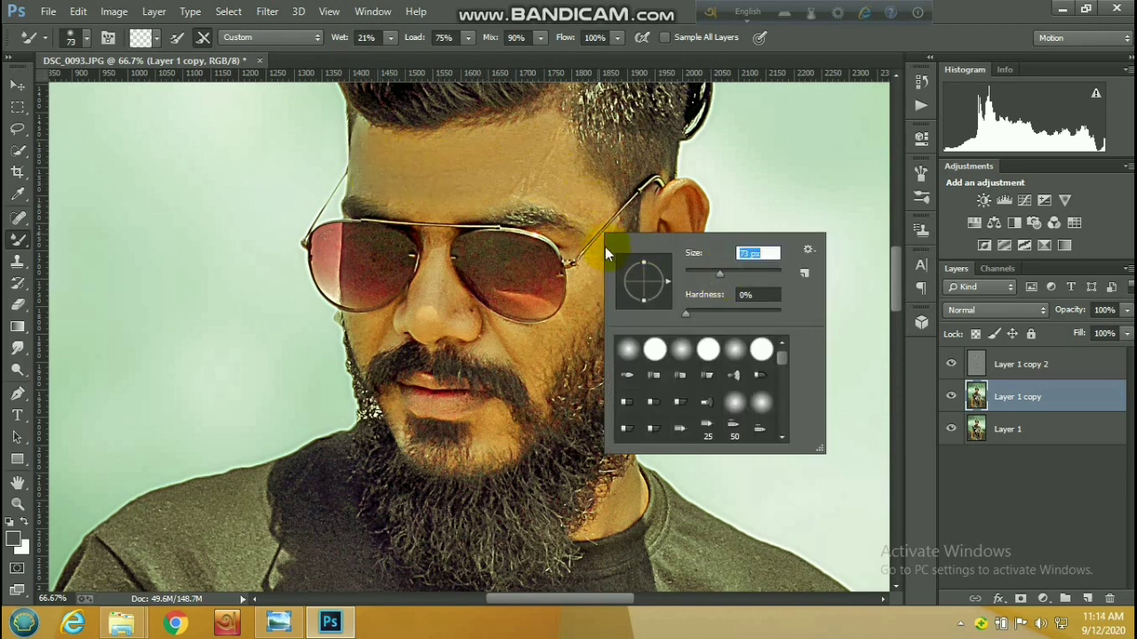
left_click(584, 232)
scroll(575, 265, "up", 1)
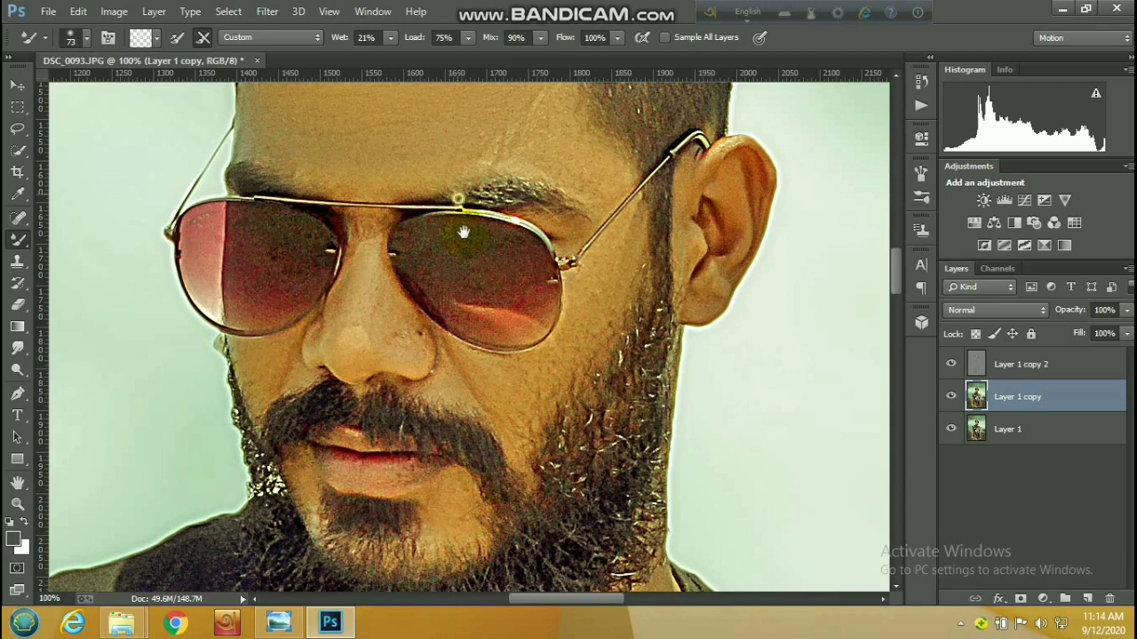
scroll(470, 208, "up", 3)
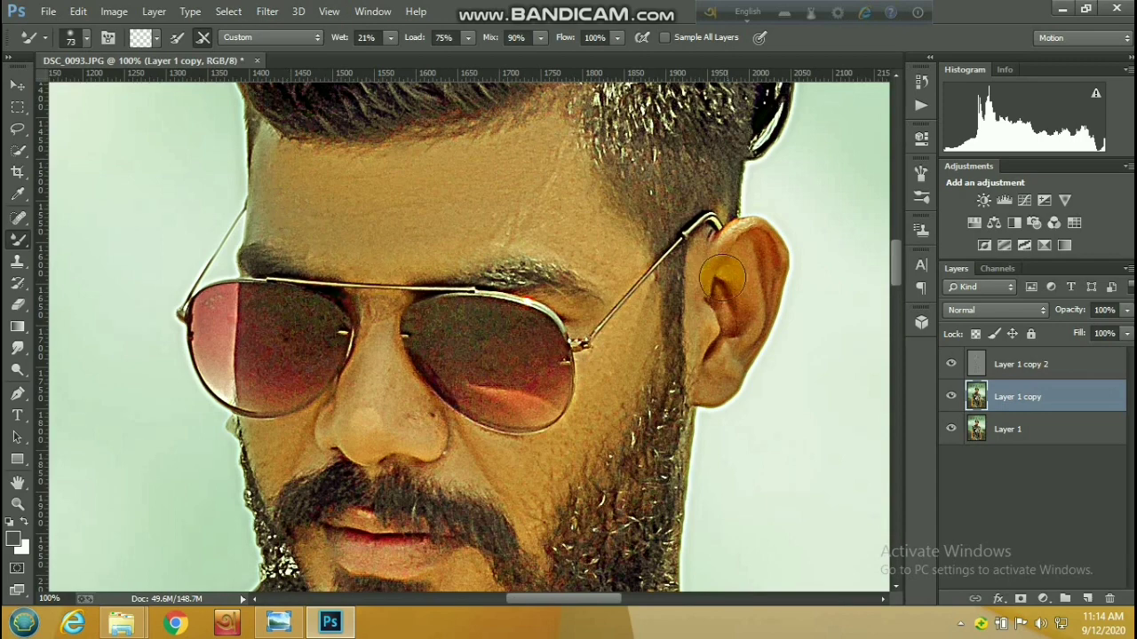
scroll(623, 506, "down", 1)
left_click_drag(569, 454, 576, 271)
scroll(652, 453, "down", 1)
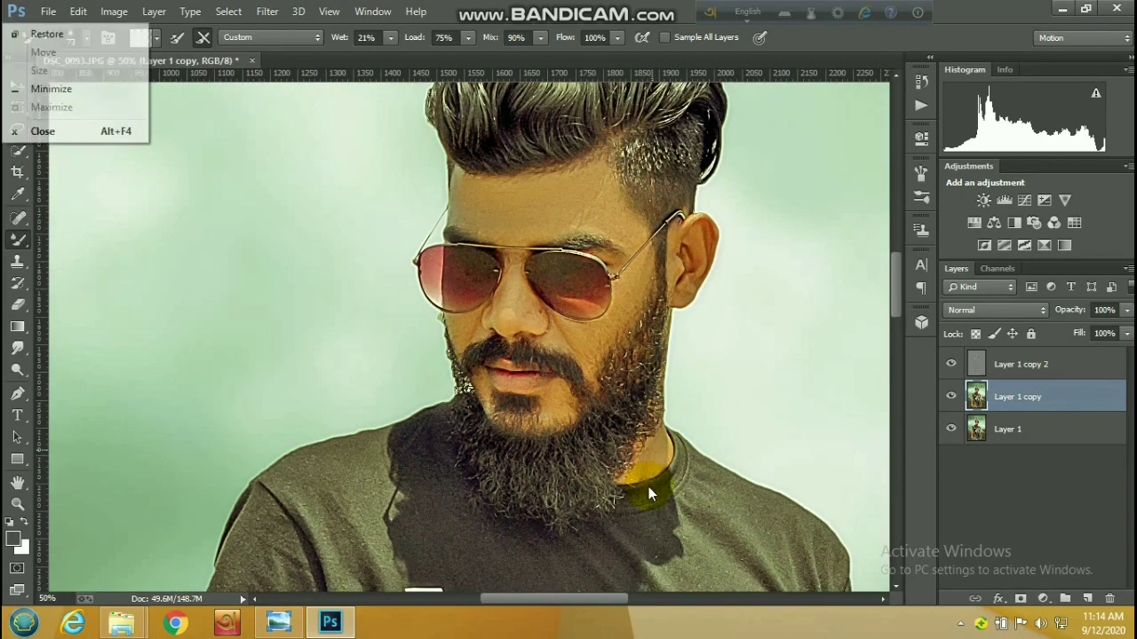
Step: Smooth the skin on the man's arm beside the watch with Mixer Brush sizes of 128 px and 195 px
scroll(649, 487, "down", 8)
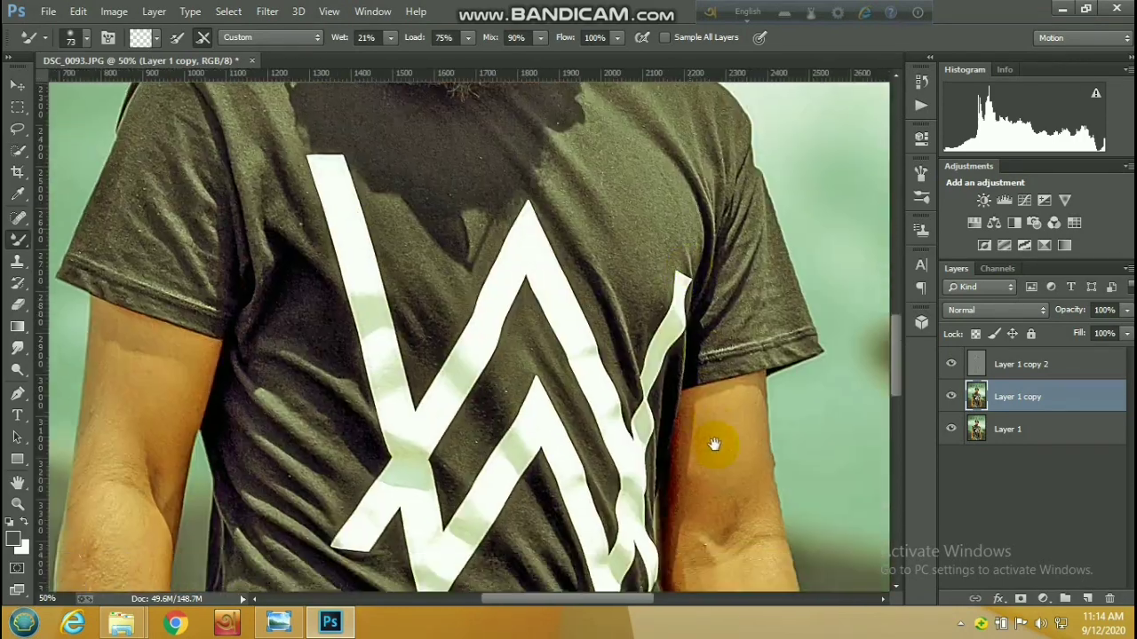
left_click_drag(714, 444, 649, 279)
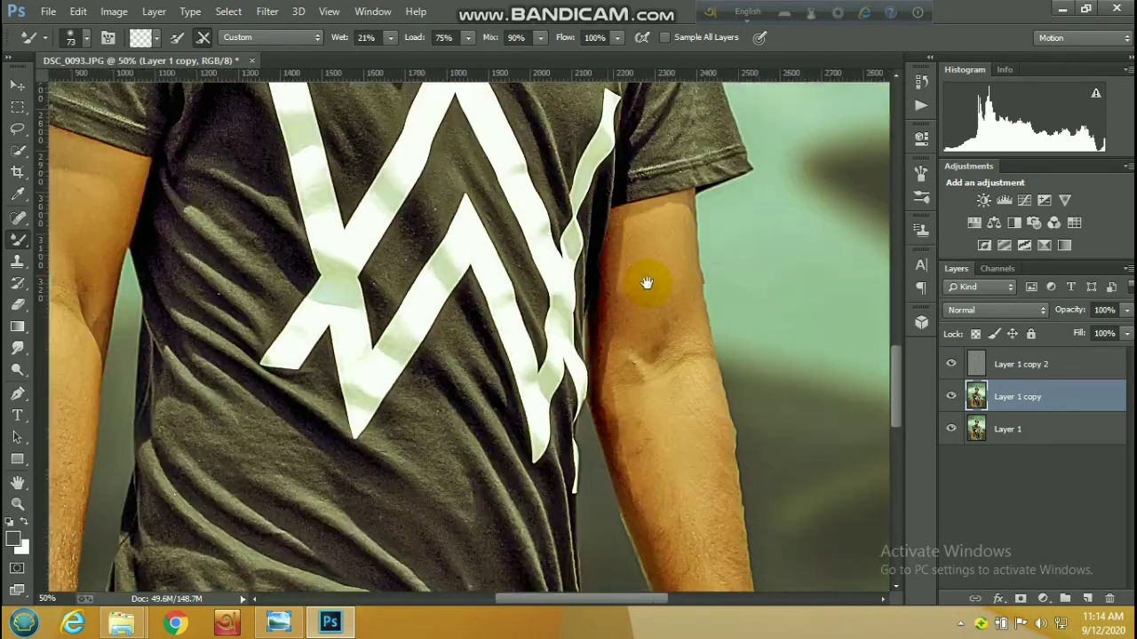
right_click(719, 289)
left_click_drag(858, 330, 868, 329)
left_click(667, 225)
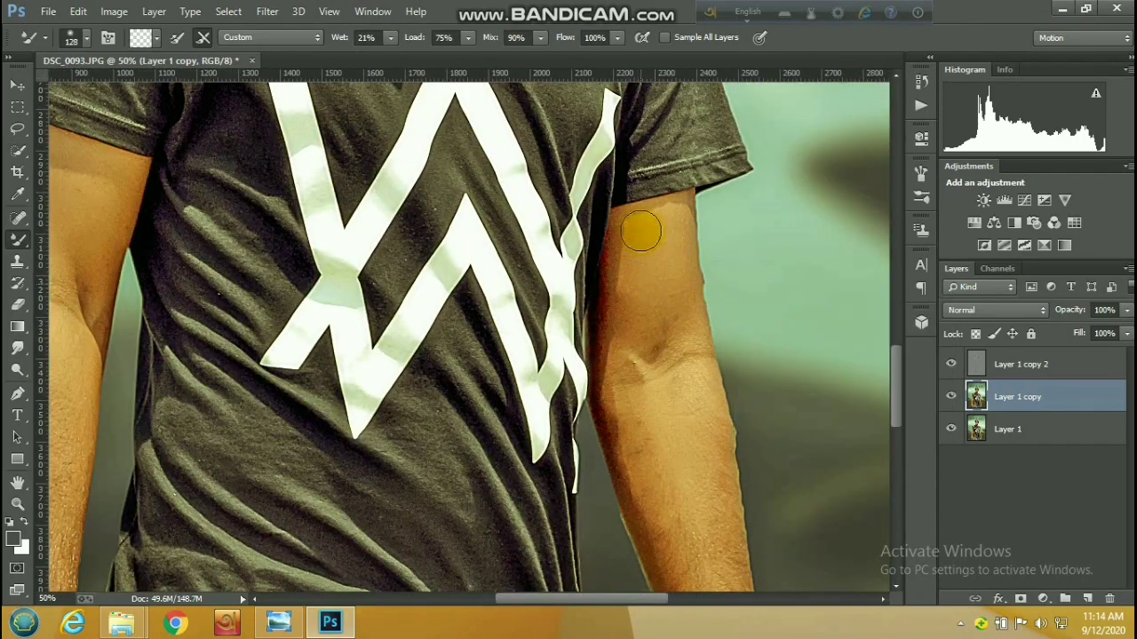
right_click(668, 367)
left_click(667, 371)
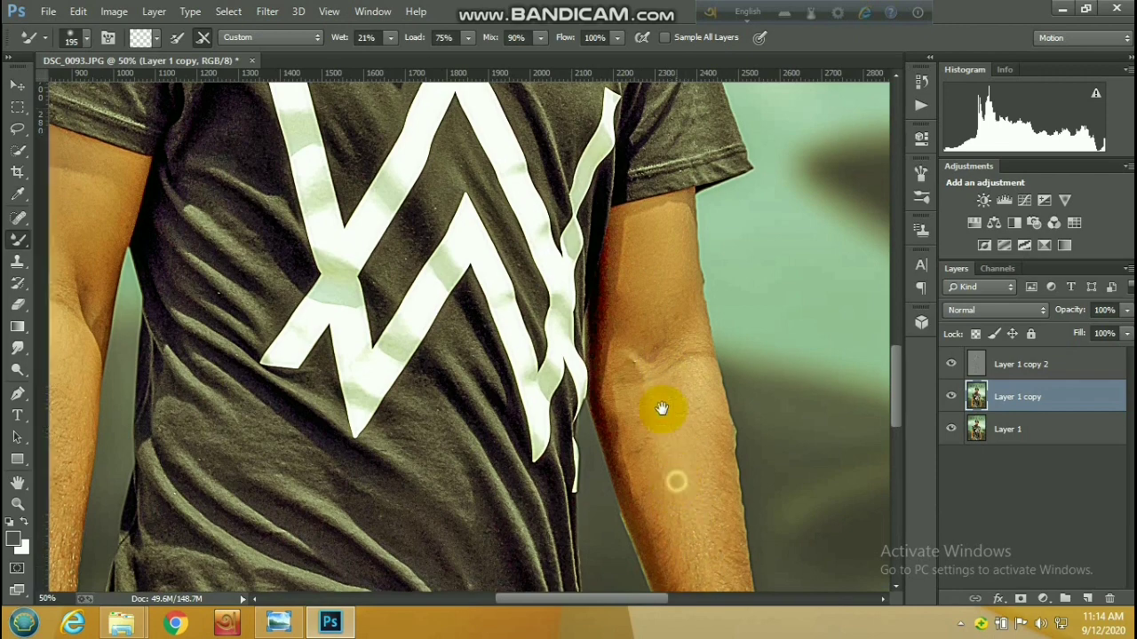
scroll(665, 406, "down", 5)
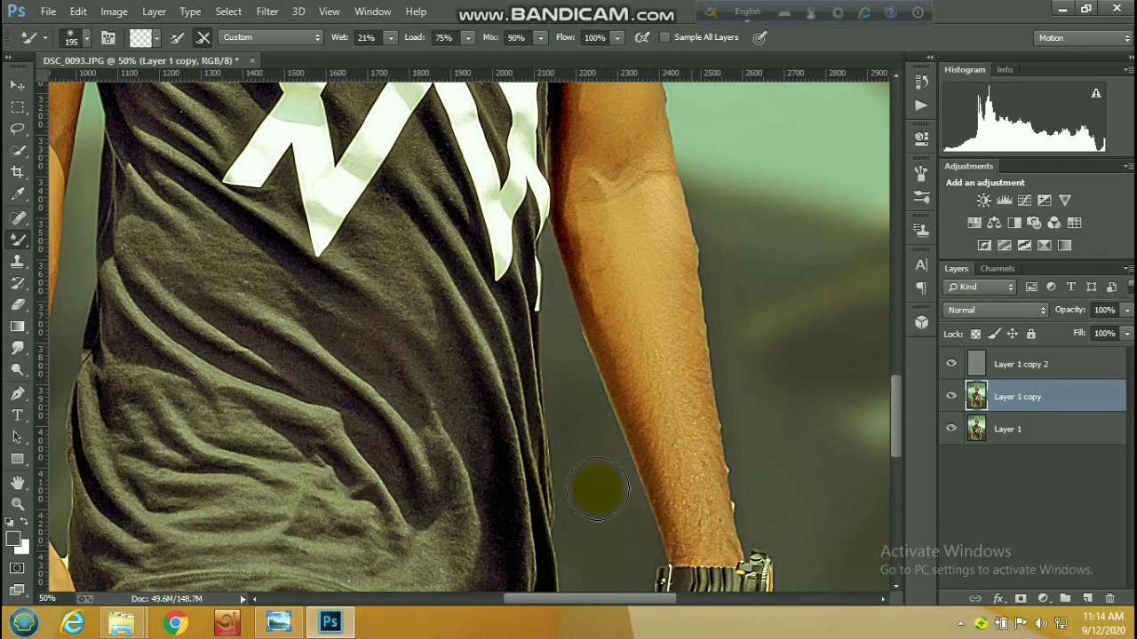
Step: Smooth the skin along the man's arm without the watch using the Mixer Brush at 195 px
scroll(642, 394, "left", 5)
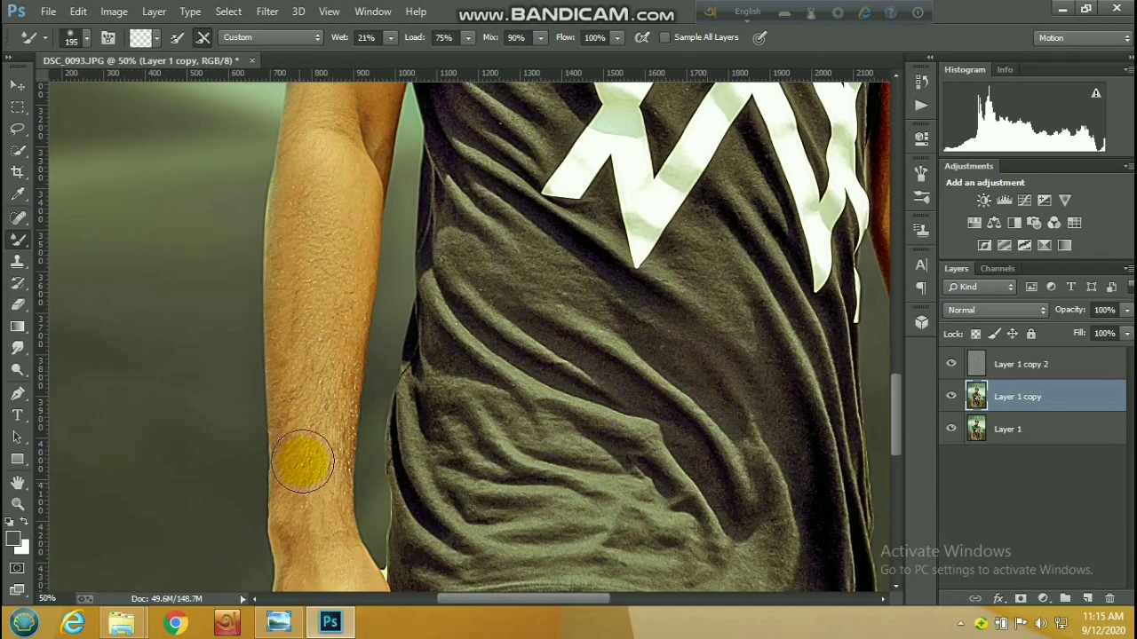
left_click_drag(327, 154, 312, 360)
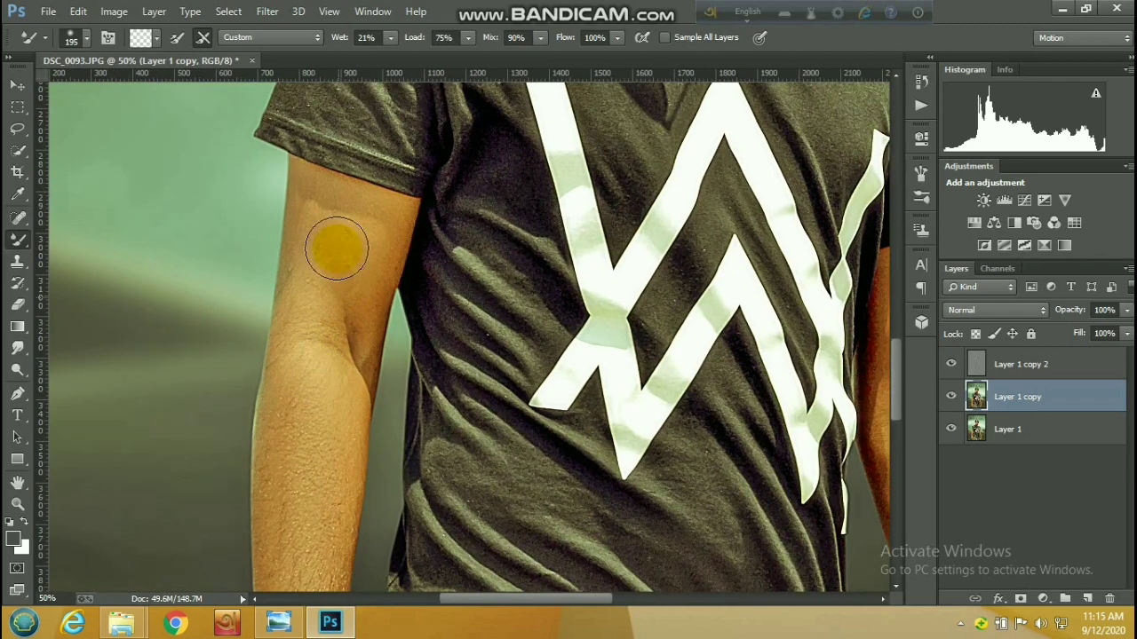
left_click_drag(365, 273, 344, 286)
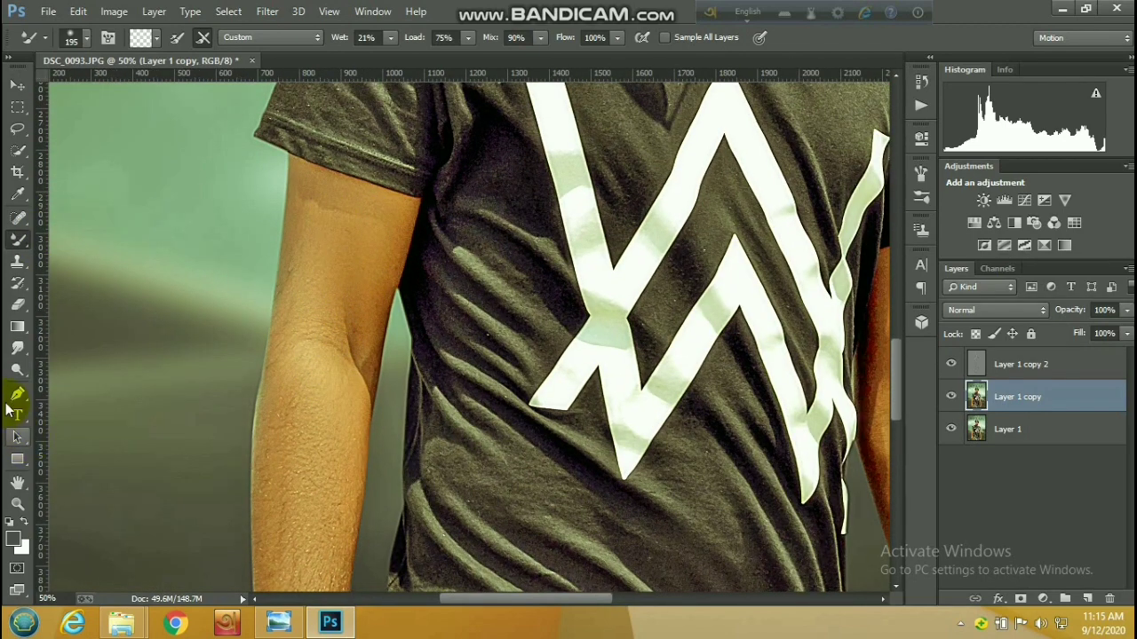
Step: Brighten the skin along both forearms and hands with the Dodge tool on Midtones at 4% exposure and 226 px
left_click(17, 370)
key("ctrl+minus")
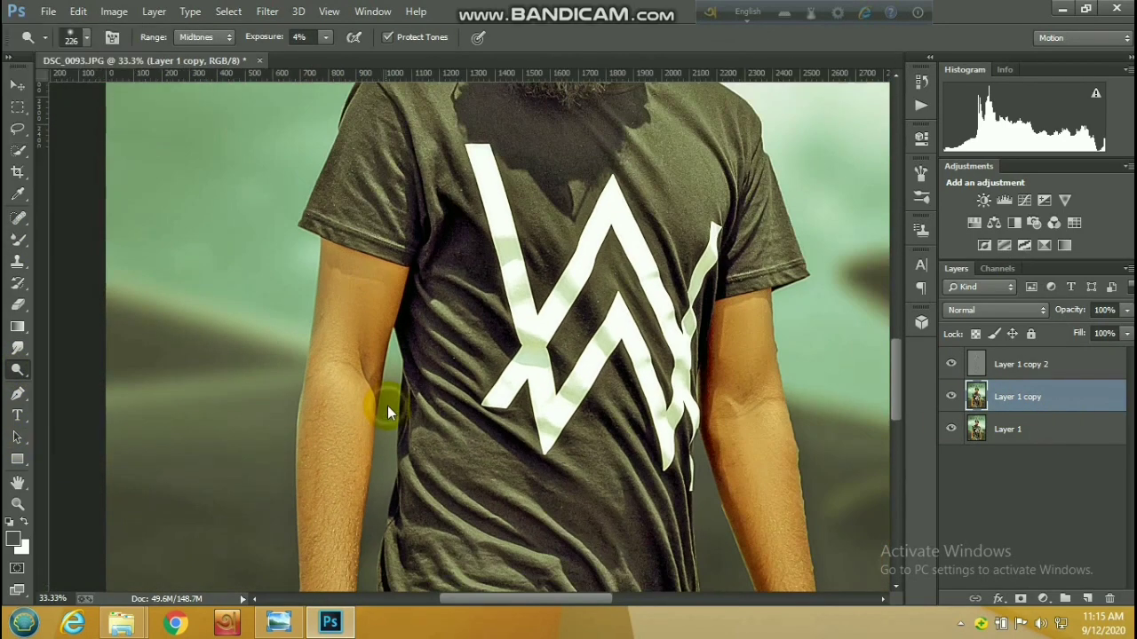
mouse_move(387, 406)
left_mouse_down()
mouse_move(388, 316)
mouse_move(341, 374)
mouse_move(363, 240)
mouse_move(339, 278)
mouse_move(346, 331)
mouse_move(361, 266)
mouse_move(347, 511)
mouse_move(322, 561)
left_mouse_up()
left_click_drag(524, 438, 495, 331)
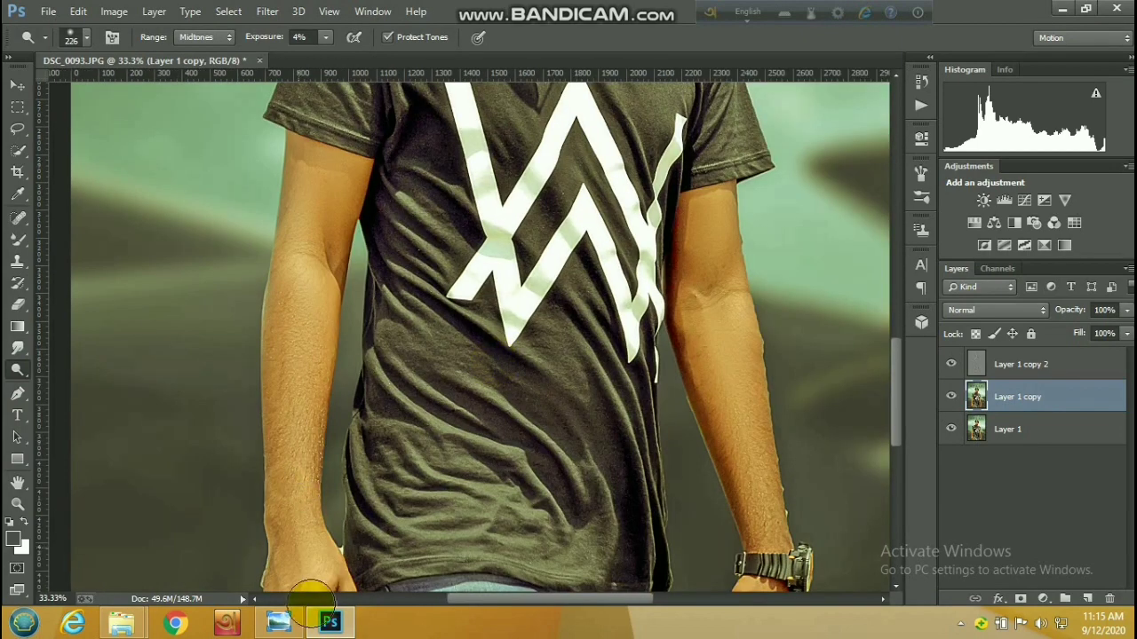
mouse_move(703, 408)
left_mouse_down()
mouse_move(719, 314)
mouse_move(690, 197)
mouse_move(755, 514)
mouse_move(748, 408)
mouse_move(778, 607)
left_mouse_up()
scroll(658, 360, "down", 1)
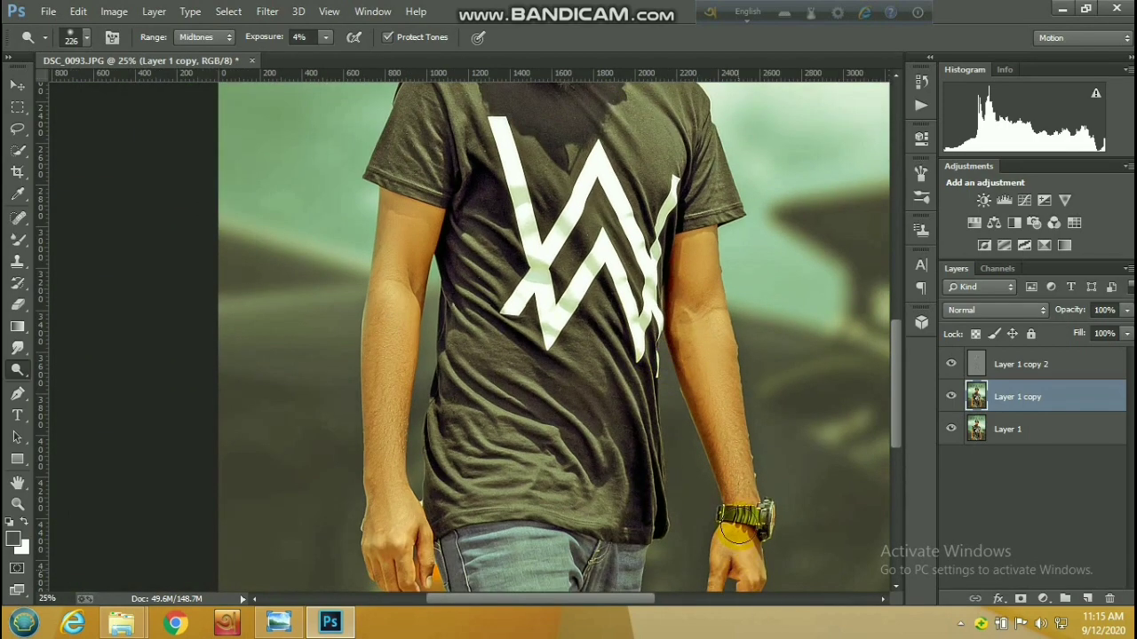
Step: Brighten the man's face with the Dodge tool, using brush sizes of 90 px and 125 px
scroll(620, 288, "up", 3)
scroll(569, 171, "up", 1)
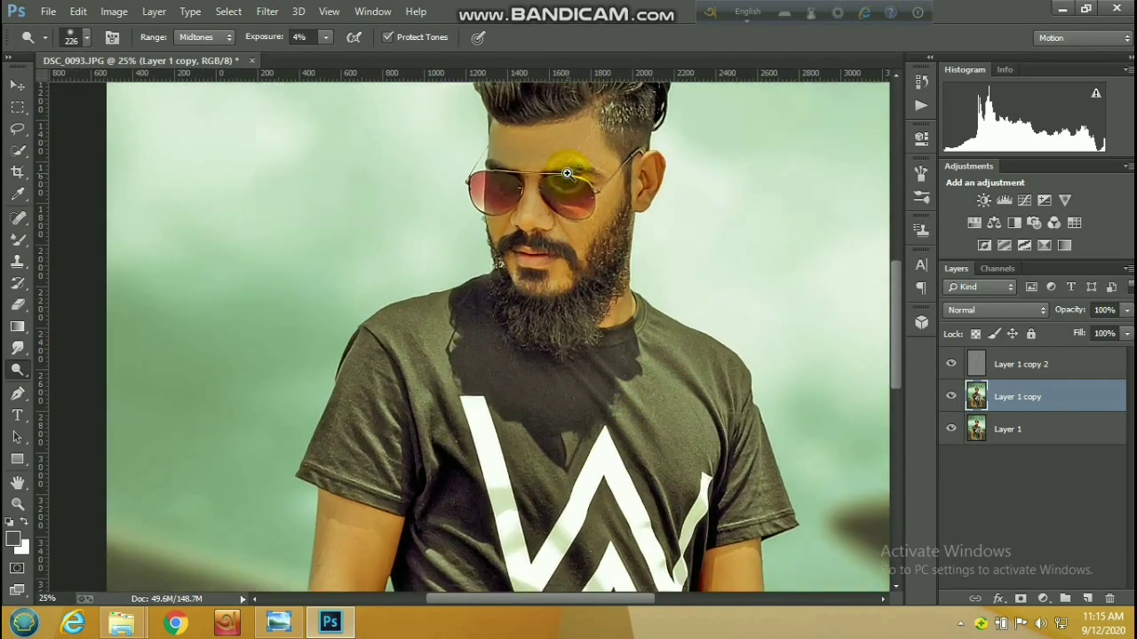
right_click(577, 177)
left_click(533, 165)
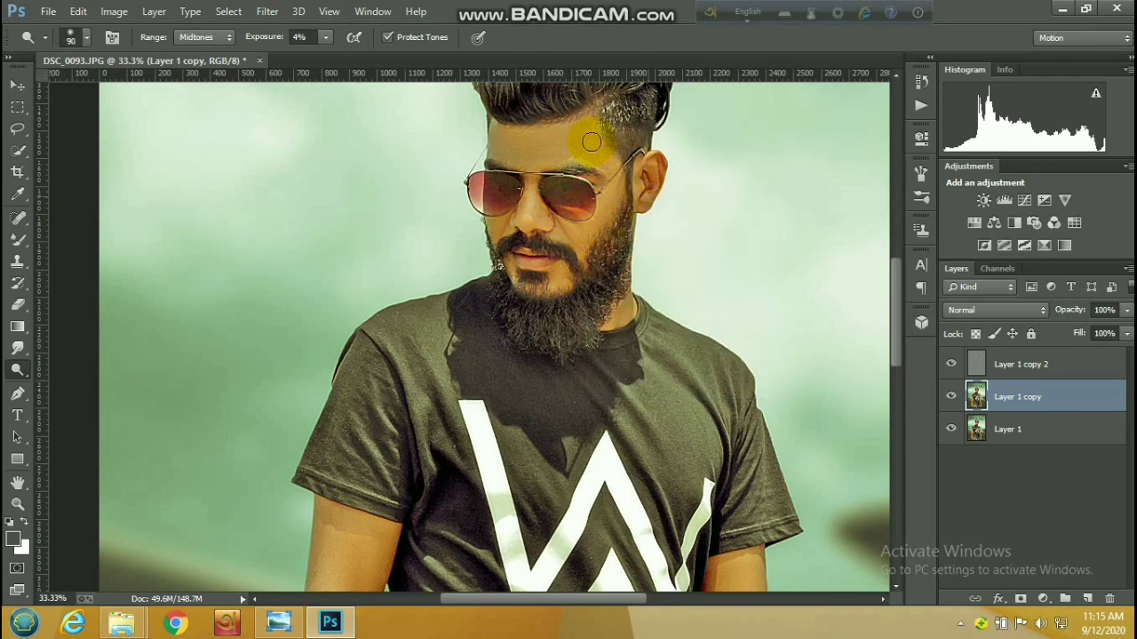
right_click(693, 181)
left_click(494, 145)
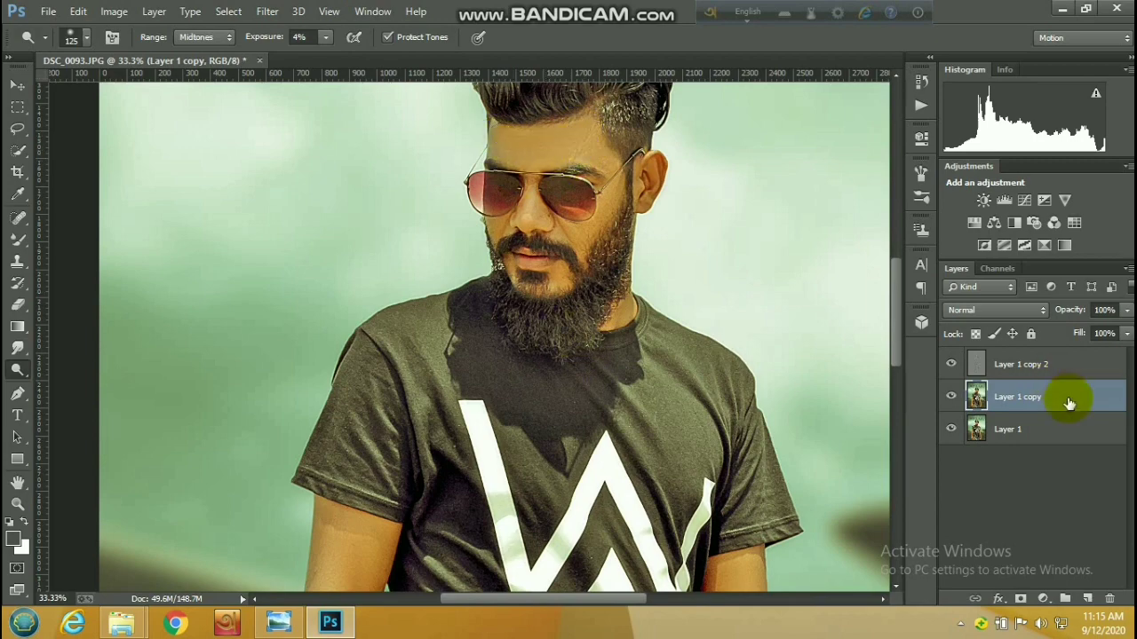
Step: Merge Layer 1, Layer 1 copy and Layer 1 copy 2 into a single layer
left_click(1065, 428, "shift")
left_click(1065, 366, "shift")
right_click(1066, 365)
left_click(761, 472)
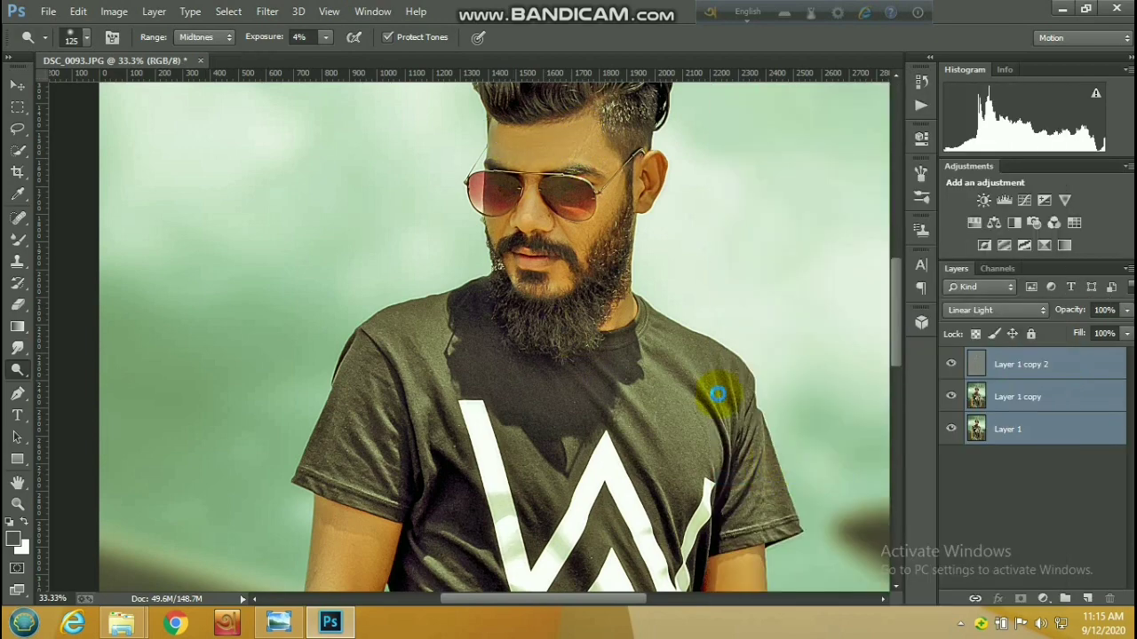
key("alt+space")
left_click(628, 348, "alt")
key("alt+space")
left_click(622, 356, "alt")
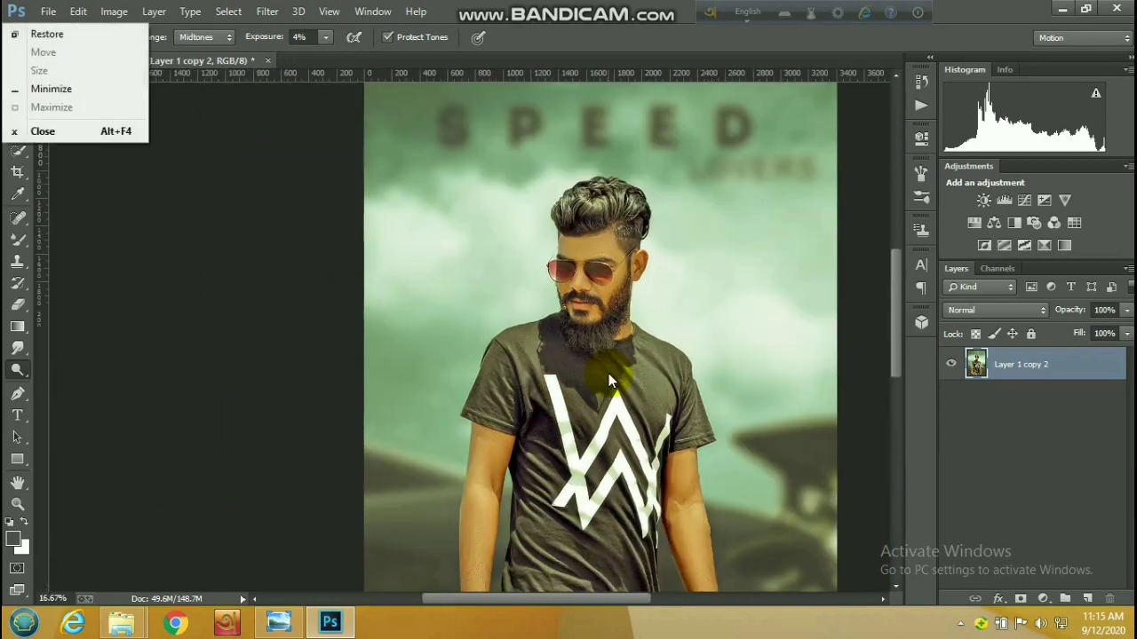
left_click(608, 373, "alt")
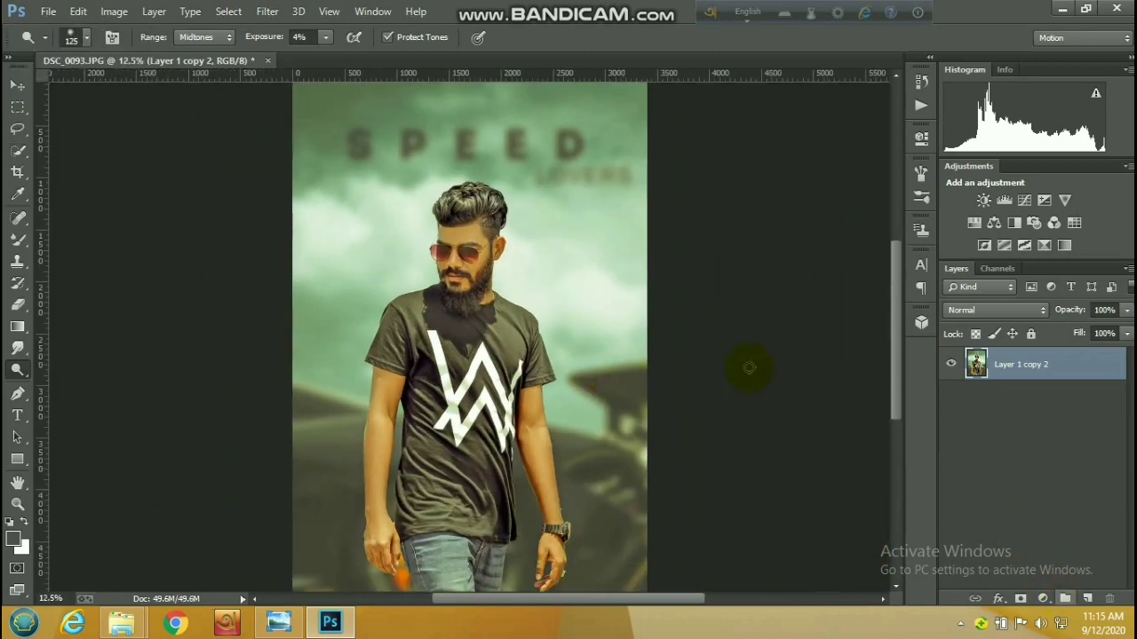
Step: Open the merged layer in the Camera Raw filter and raise the Oranges luminance to +17
left_click(267, 12)
left_click(337, 108)
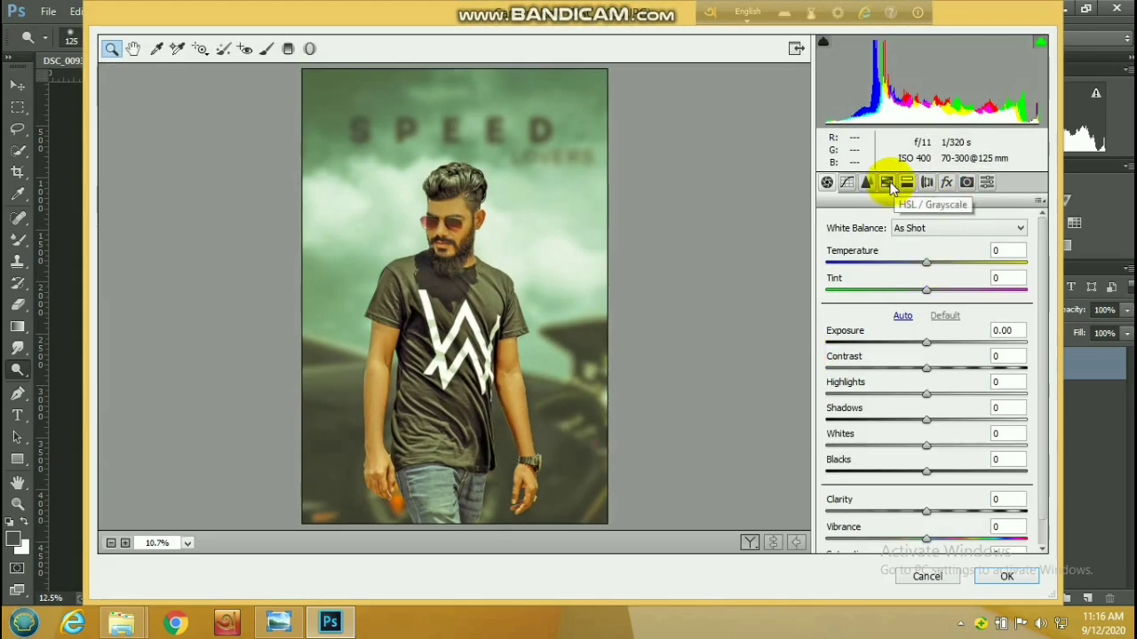
left_click(889, 184)
left_click(966, 183)
left_click_drag(930, 419, 930, 521)
left_click(886, 182)
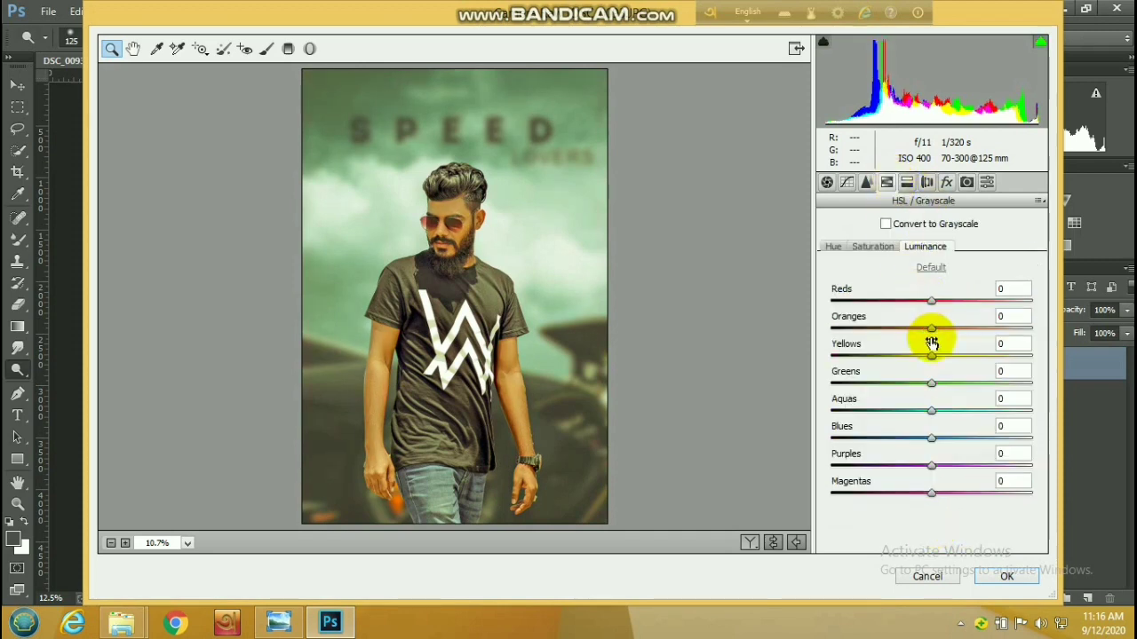
mouse_move(929, 334)
left_mouse_down()
mouse_move(882, 340)
mouse_move(944, 330)
mouse_move(946, 340)
left_mouse_up()
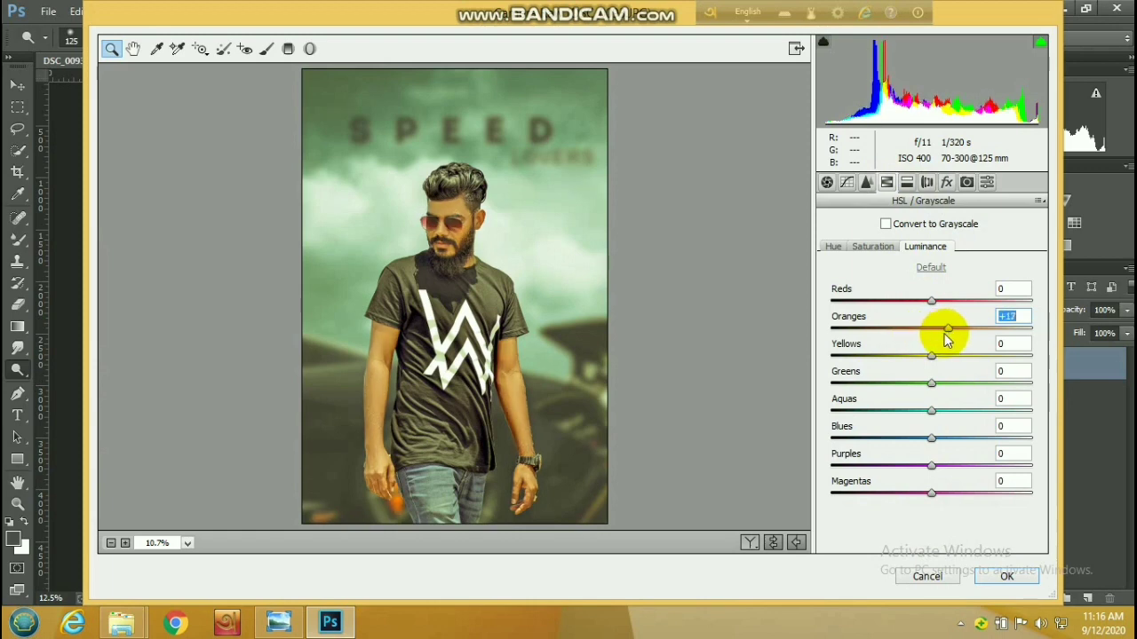
Step: Set the HSL saturation to Reds +20, Oranges +6, Yellows -2 and Greens -2
left_click(879, 253)
left_click_drag(911, 328, 965, 300)
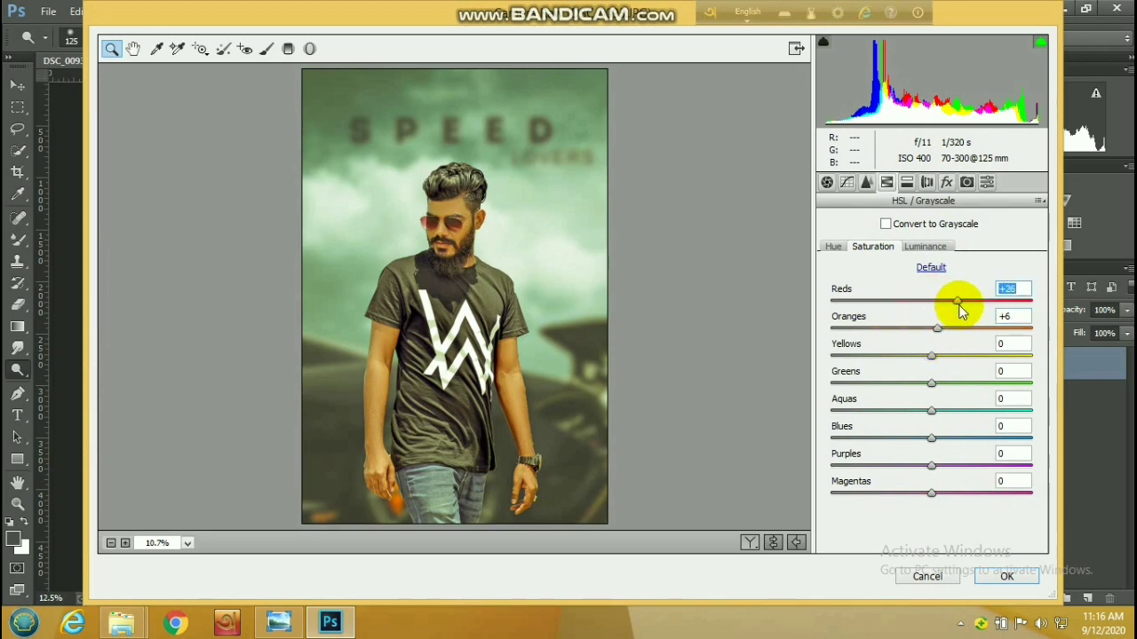
left_click_drag(894, 356, 928, 404)
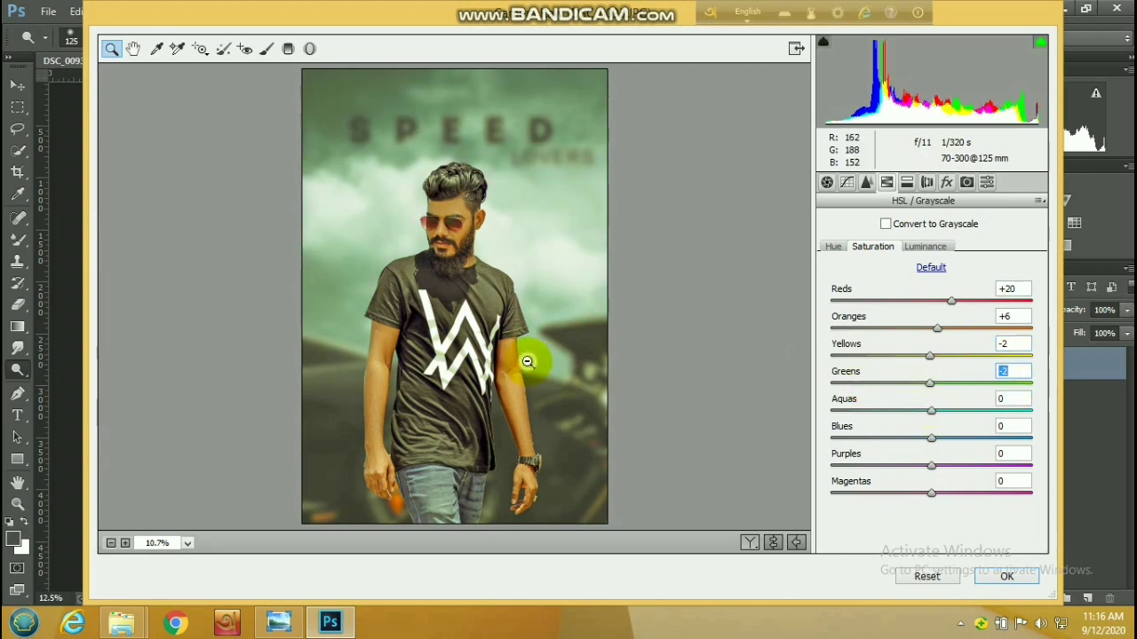
left_click(530, 361, "alt")
Step: Split-tone the image with highlights at hue 68 and saturation 34, and shadows at hue 282 and saturation 14
left_click(906, 183)
left_click(486, 313)
left_click_drag(831, 249, 869, 249)
left_click_drag(831, 276, 899, 275)
key("ctrl+minus")
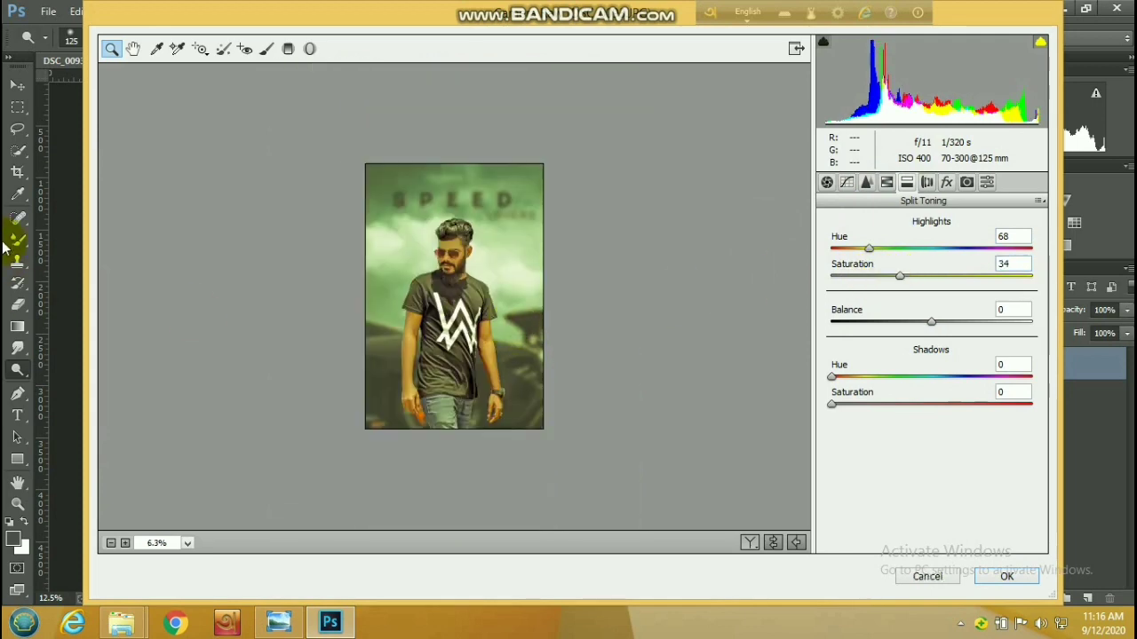
left_click_drag(831, 377, 989, 382)
left_click(459, 323)
left_click(858, 376)
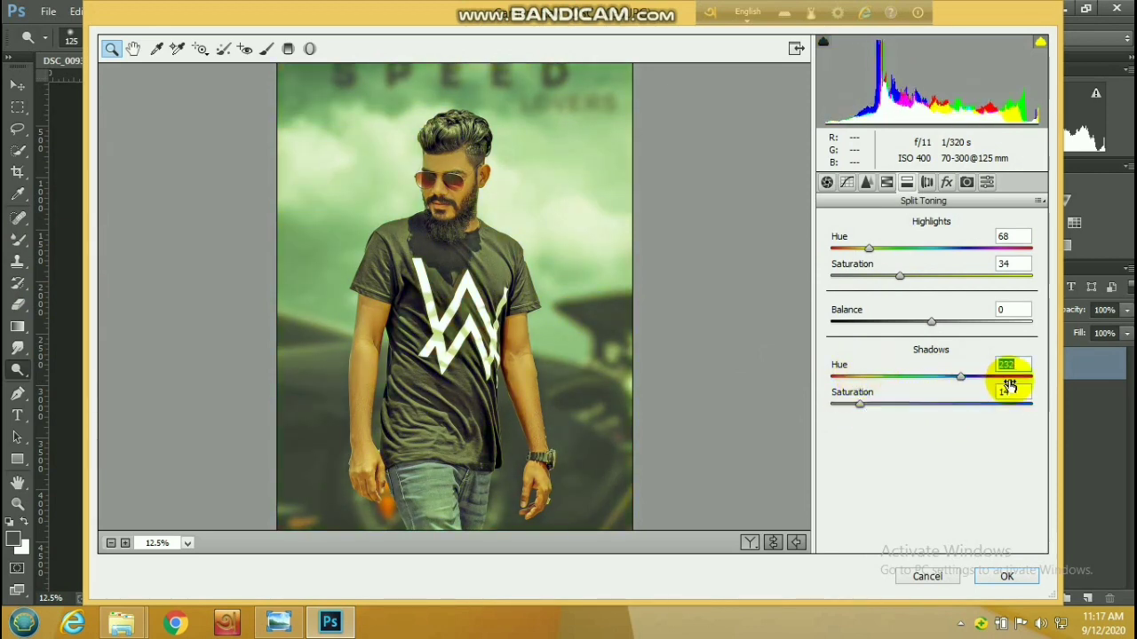
left_click(694, 332, "alt")
left_click(538, 286)
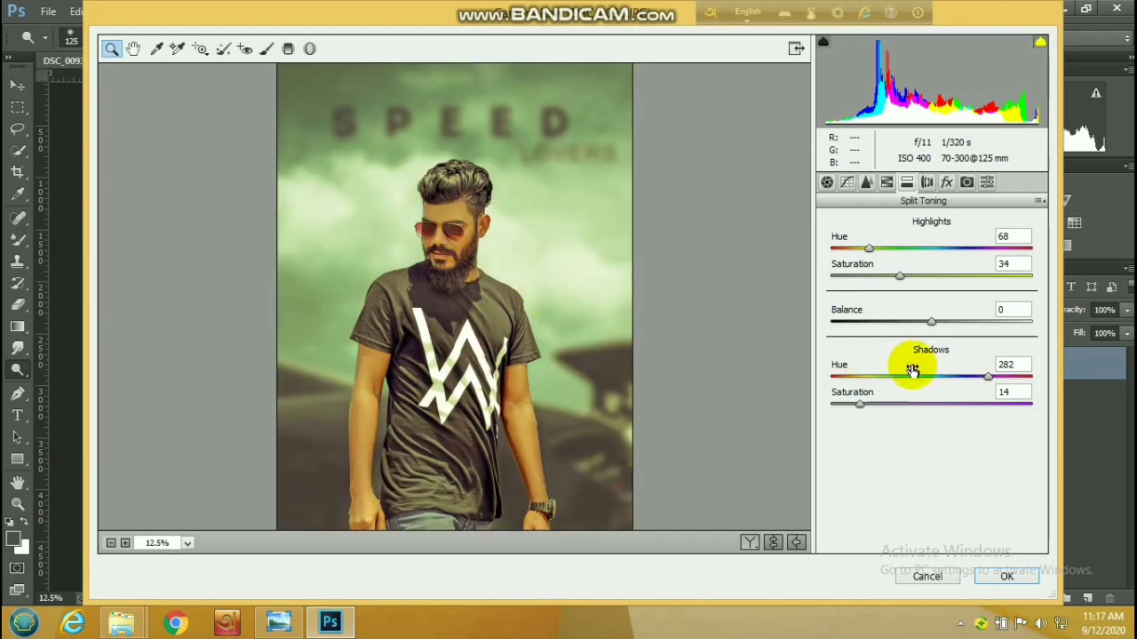
Step: Try a magenta highlight tone with hue 293 and saturation 16 in Split Toning
left_click_drag(868, 249, 992, 247)
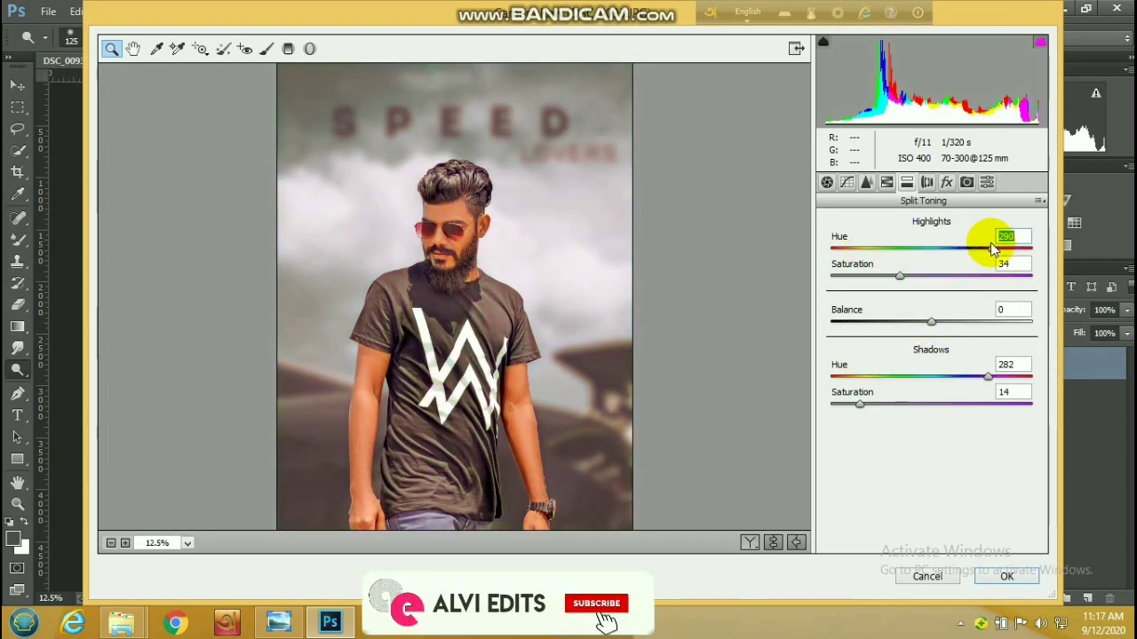
left_click(528, 293, "alt")
left_click(444, 281)
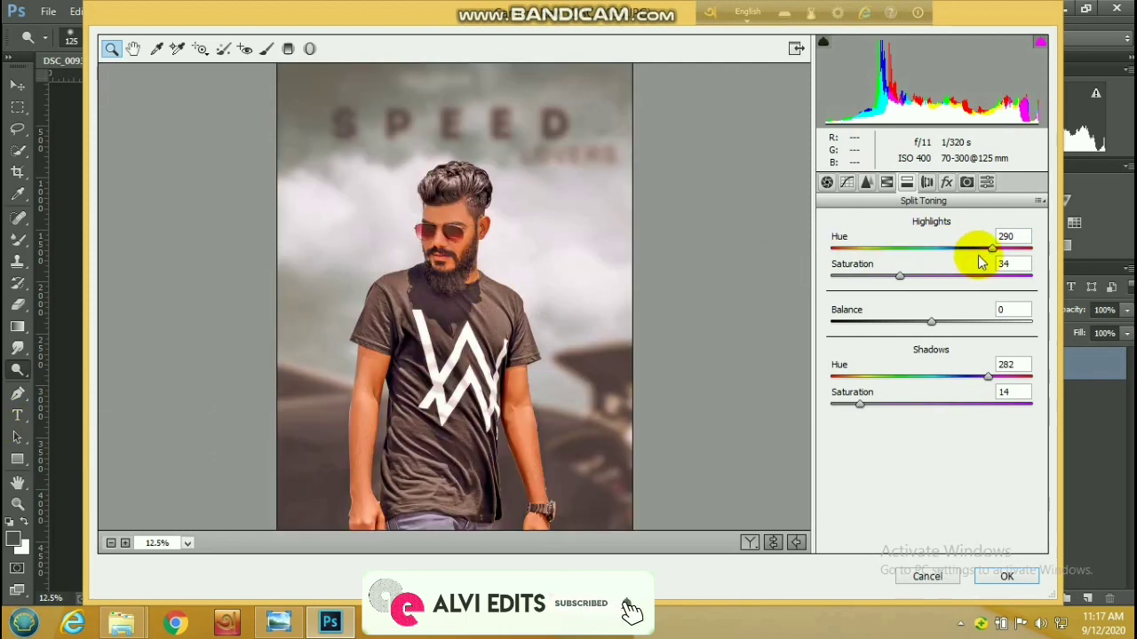
left_click_drag(988, 252, 994, 247)
left_click_drag(899, 276, 858, 281)
left_click(442, 347, "alt")
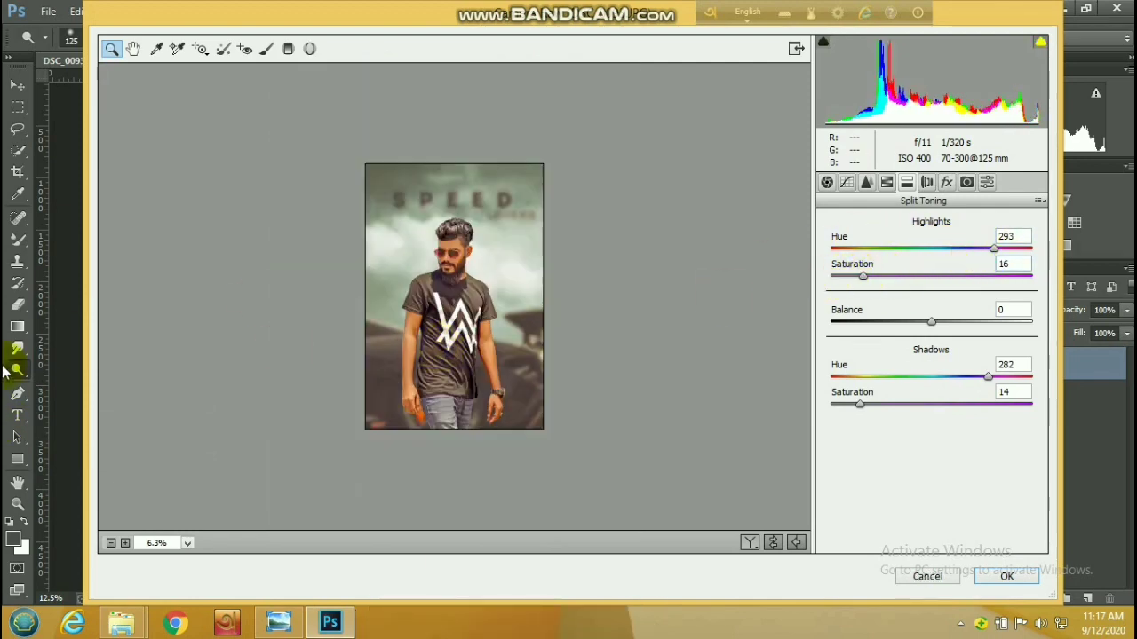
left_click(398, 286)
Step: Set the highlights hue to 66, raise their saturation slightly, and apply the Camera Raw filter
left_click(868, 248)
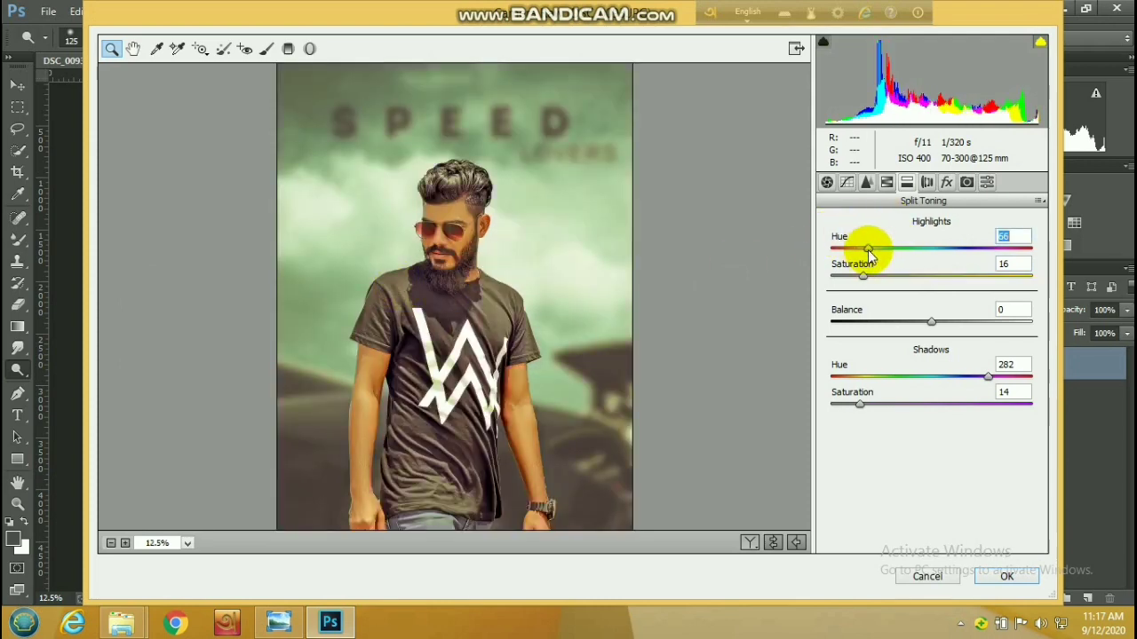
left_click_drag(861, 279, 876, 278)
left_click(539, 329, "alt")
left_click(1006, 577)
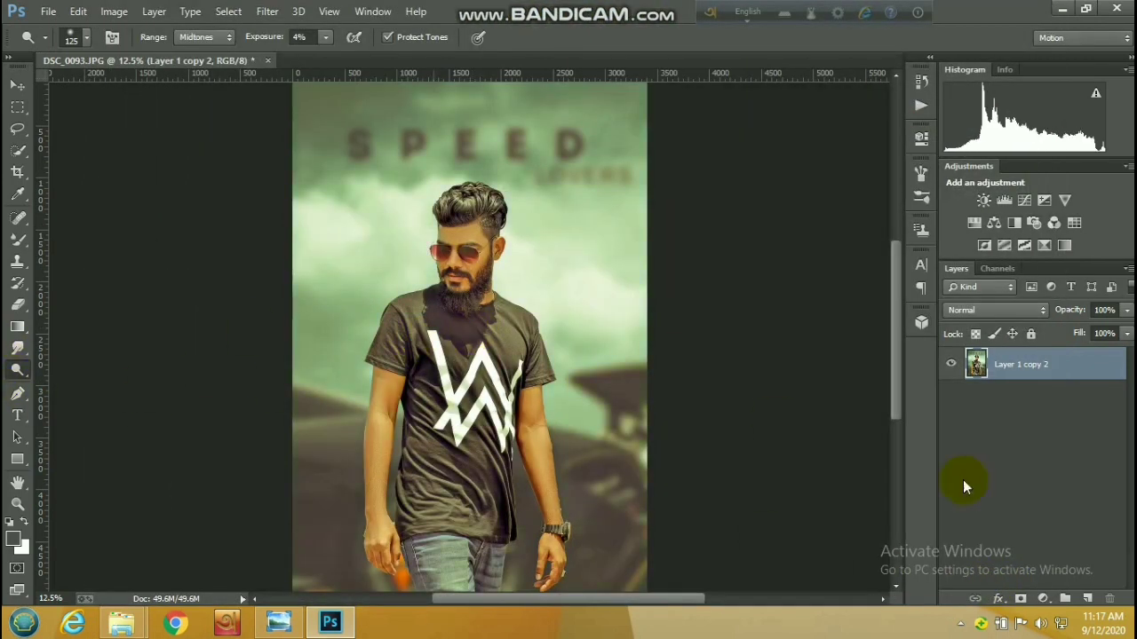
Step: Add a Selective Color adjustment layer and set Neutrals to Cyan -7, Magenta +1, Yellow +8 and Black +3
left_click(1043, 600)
left_click(1030, 589)
left_click(814, 201)
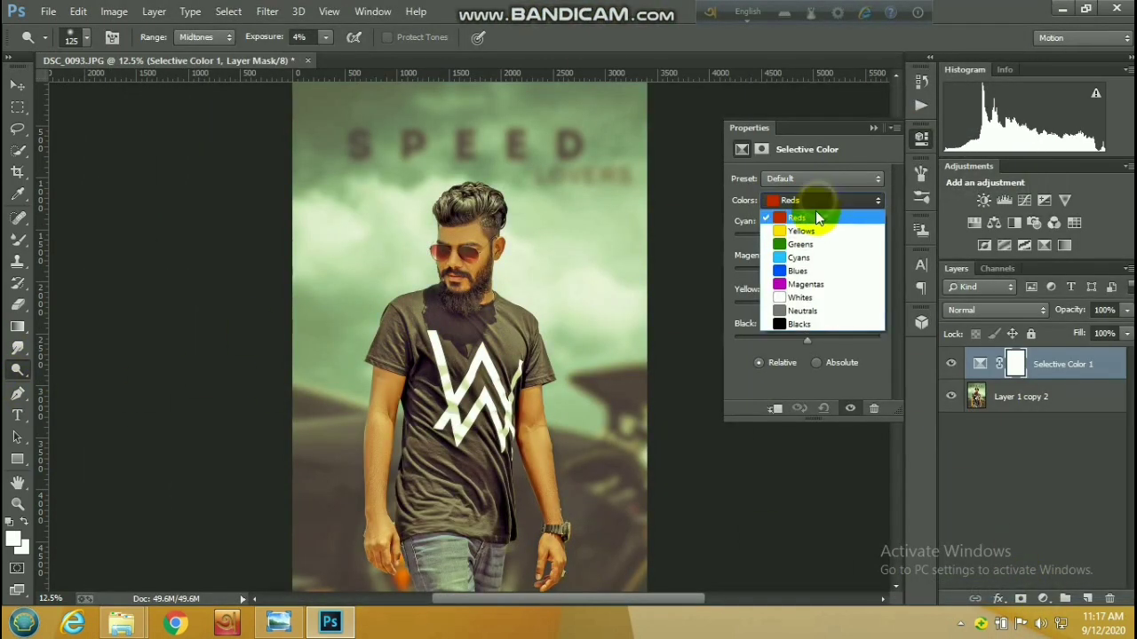
left_click(808, 311)
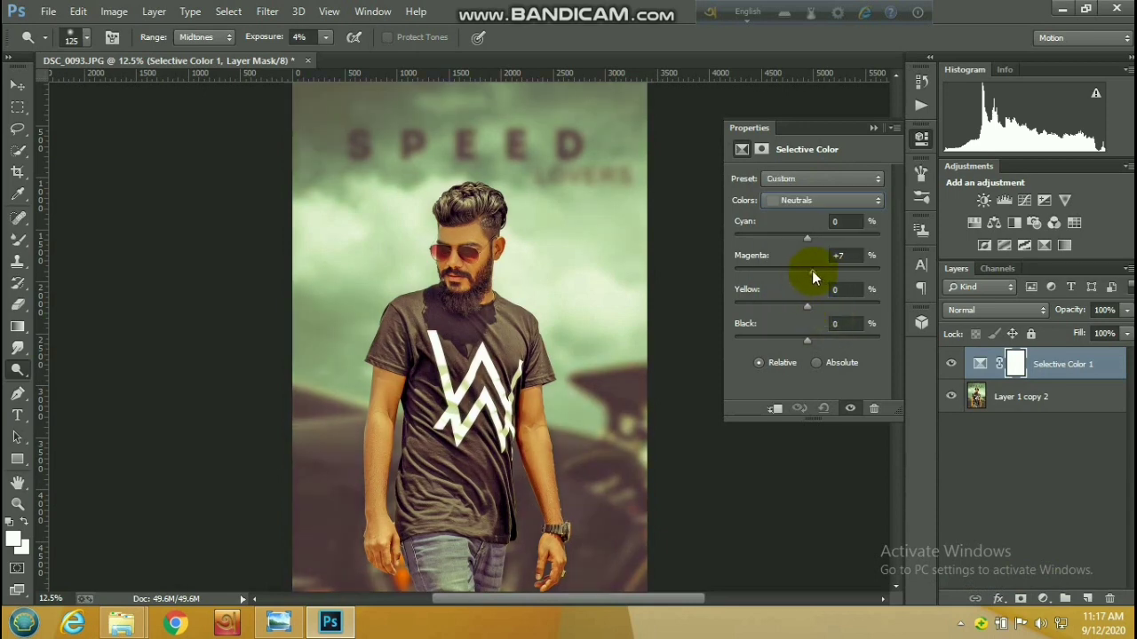
left_click_drag(811, 272, 803, 272)
left_click(807, 307)
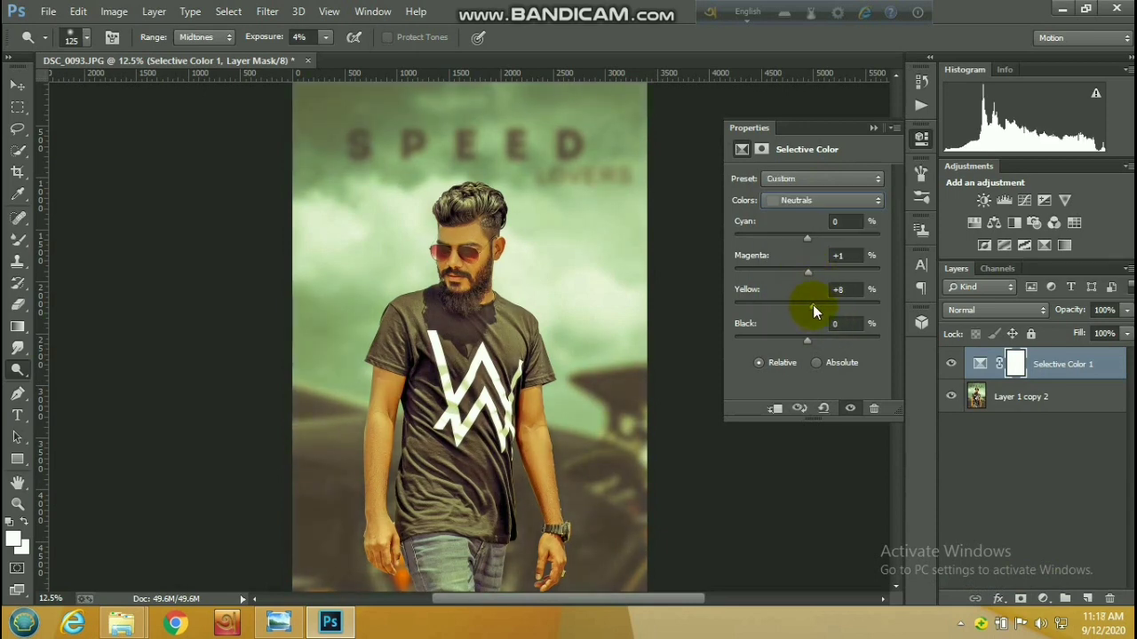
left_click_drag(805, 340, 809, 340)
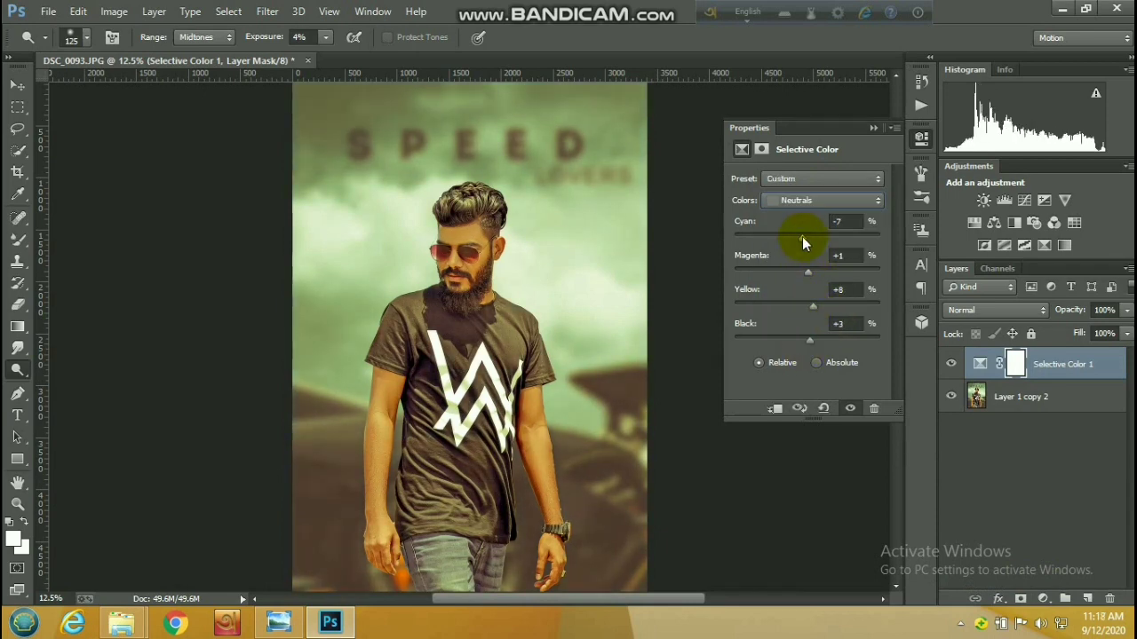
key("ctrl+minus")
left_click(870, 128)
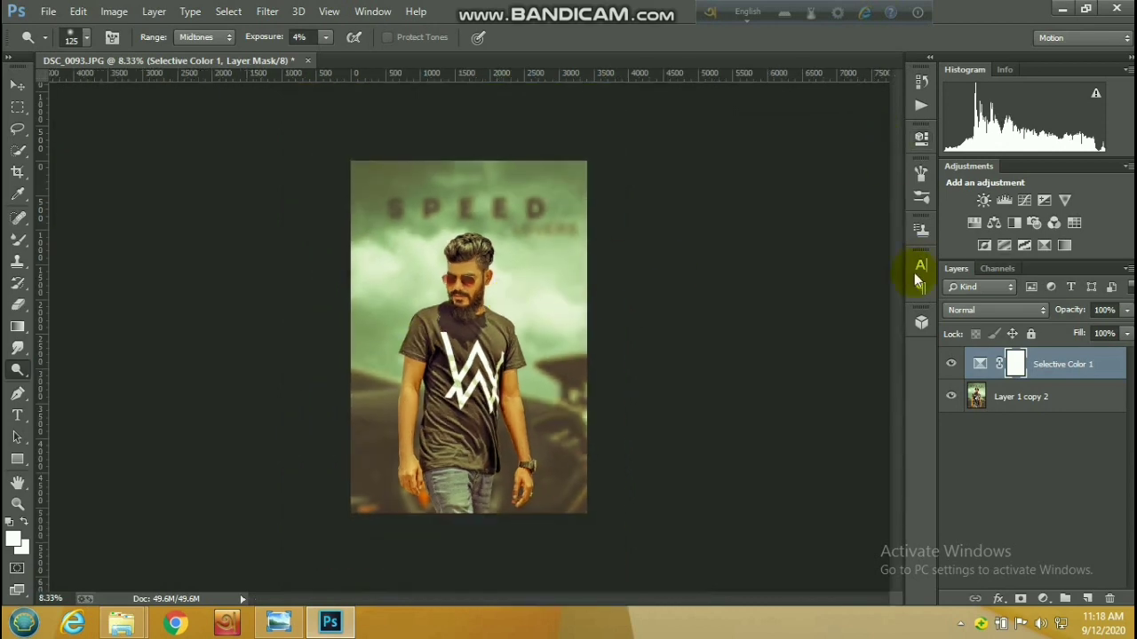
Step: Try a second Selective Color adjustment layer with Blacks at Cyan +1, and delete that layer
key("ctrl+plus")
left_click(1043, 598)
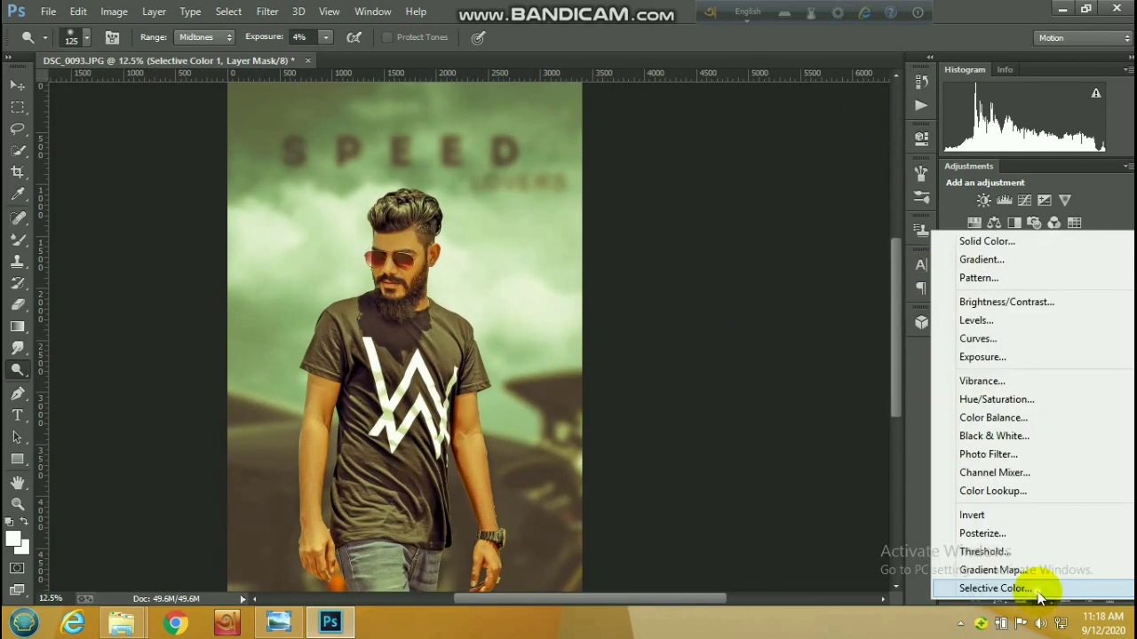
left_click(1040, 589)
left_click(804, 199)
left_click(833, 322)
left_click_drag(805, 245, 809, 239)
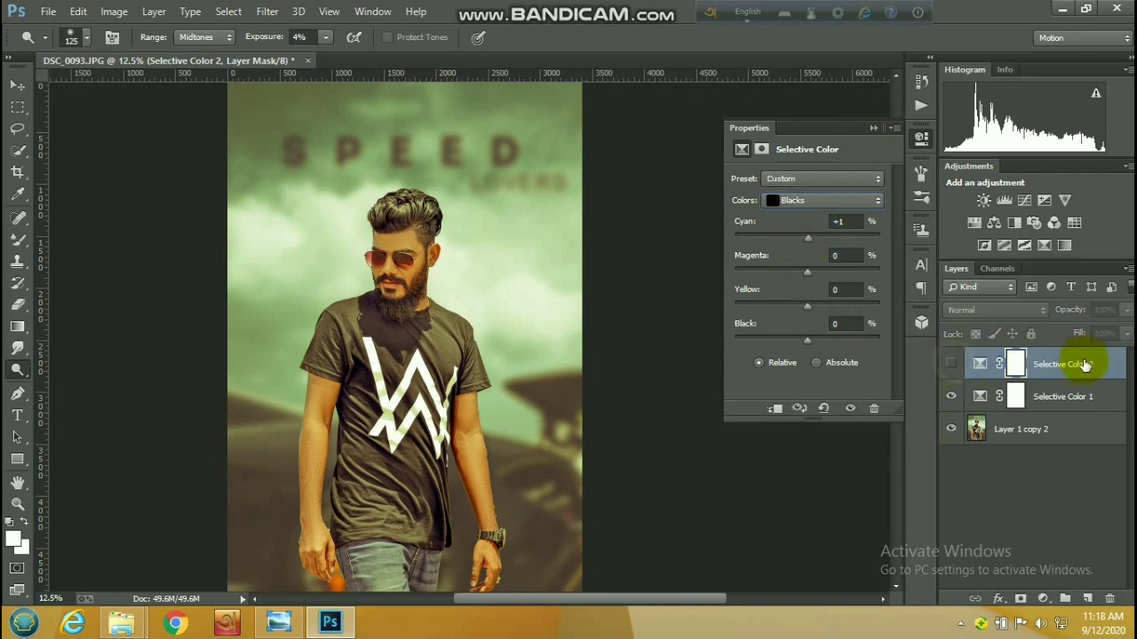
left_click_drag(998, 363, 1106, 599)
left_click(873, 127)
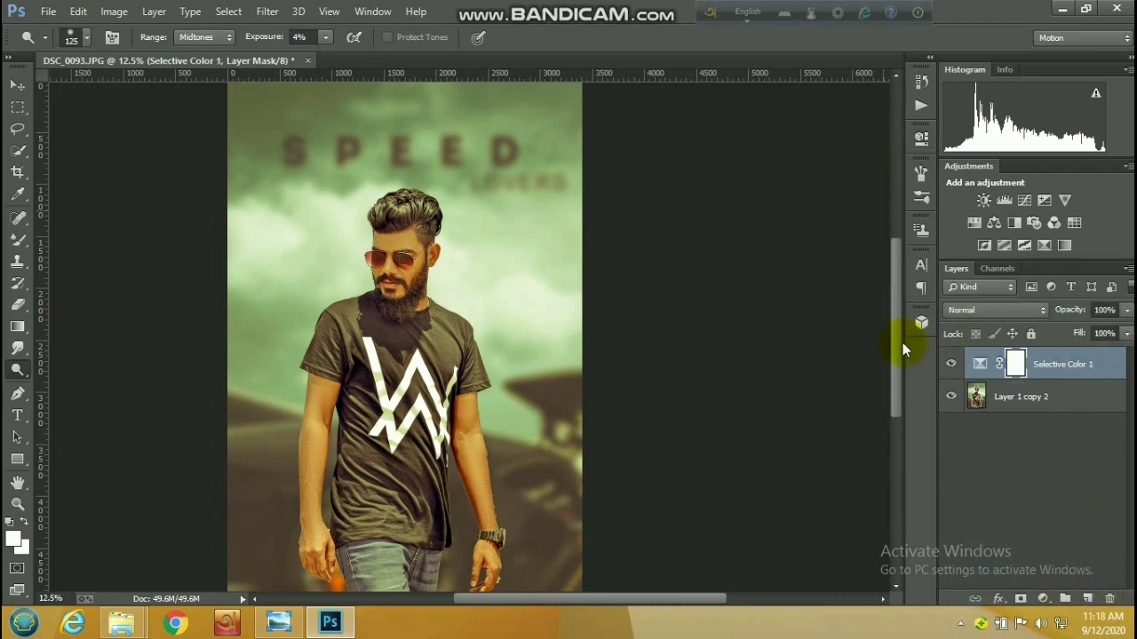
Step: Merge the Selective Color 1 adjustment layer with Layer 1 copy 2
key("ctrl+minus")
left_click(1030, 398, "shift")
right_click(1034, 398)
left_click(734, 477)
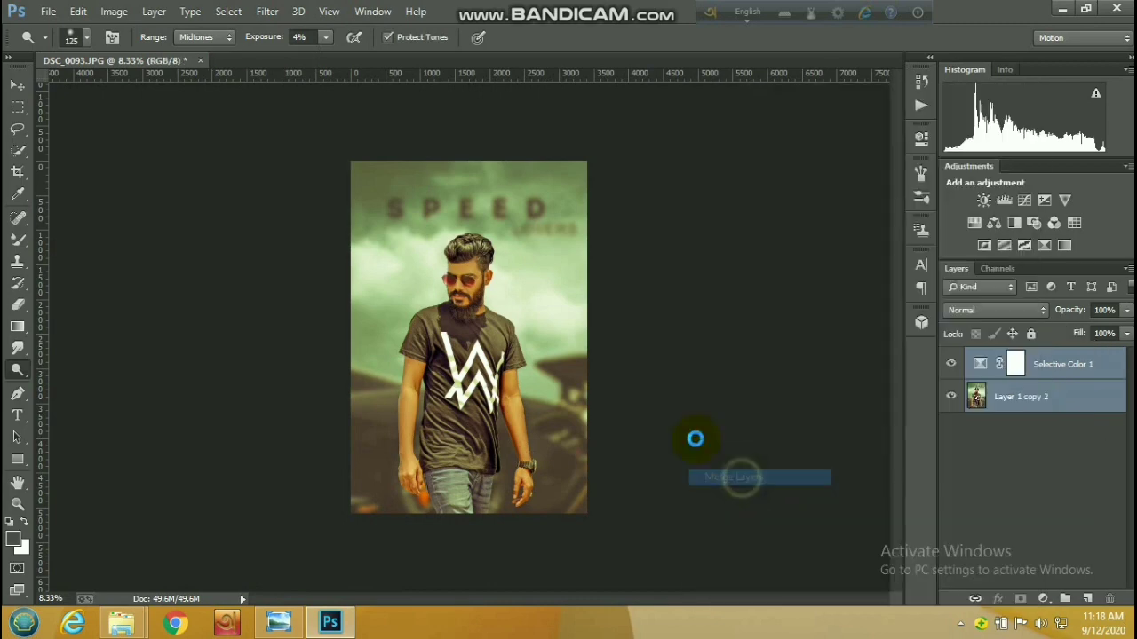
scroll(476, 280, "up", 1)
scroll(470, 286, "down", 1)
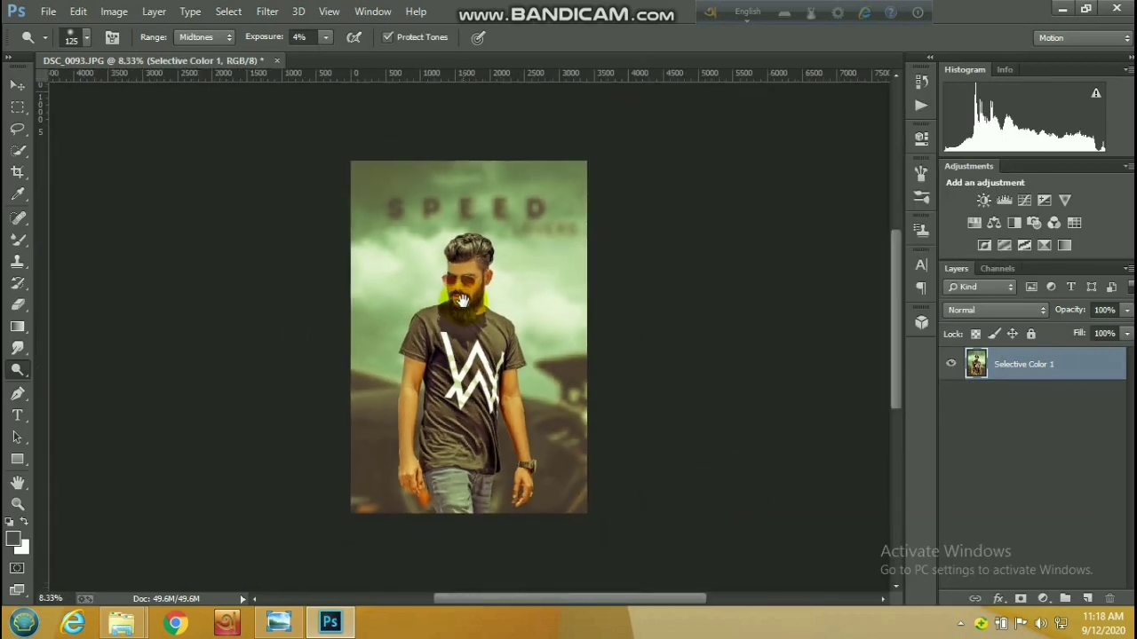
Step: Start opening a file and browse on drive E: to the folder new cilain 2 > DESIGNS > TEXT
left_click(46, 12)
left_click(70, 44)
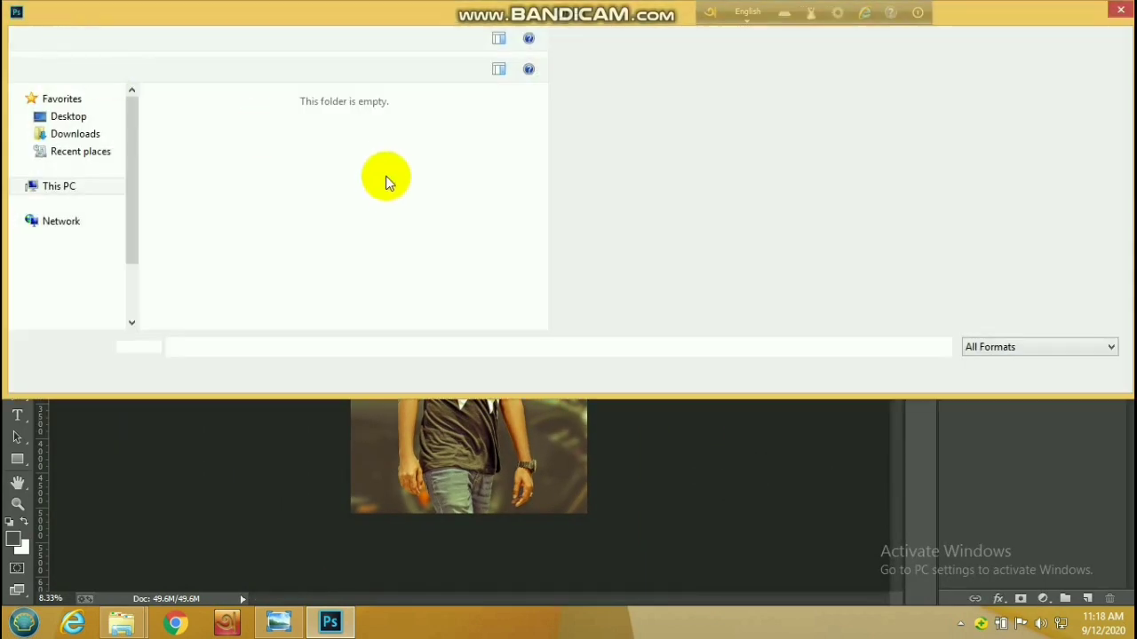
left_click(89, 322)
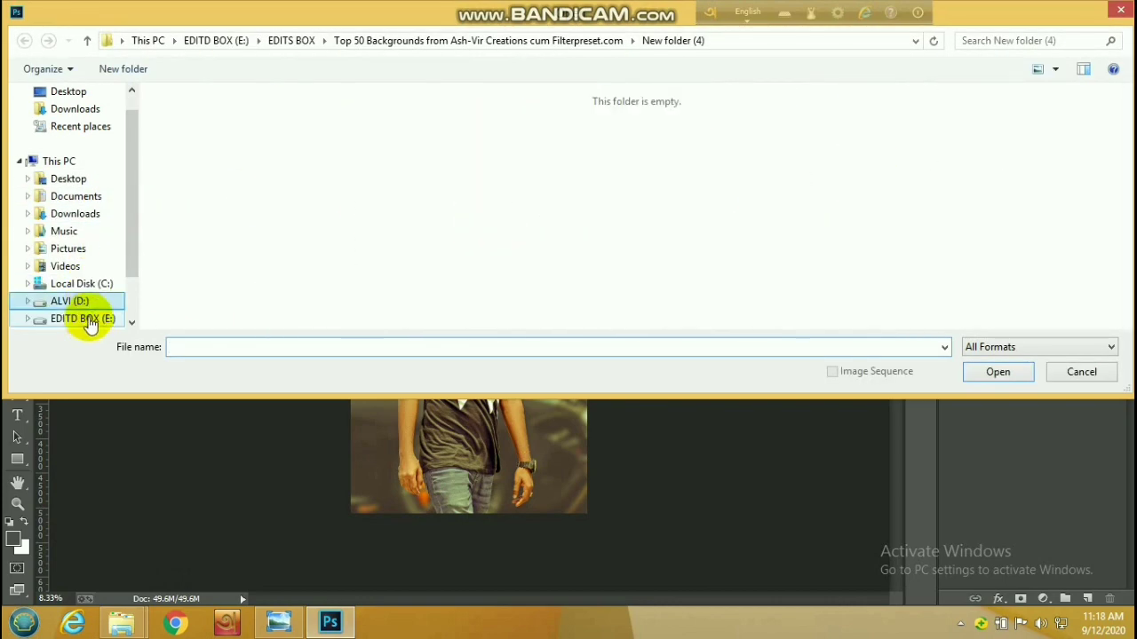
left_click(95, 320)
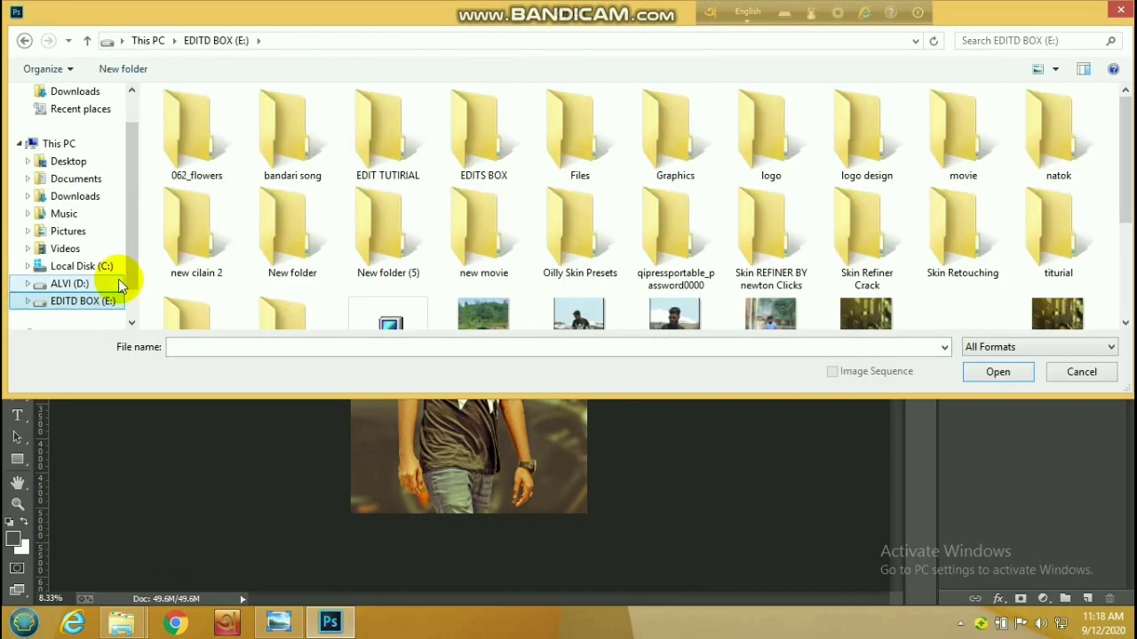
double_click(180, 257)
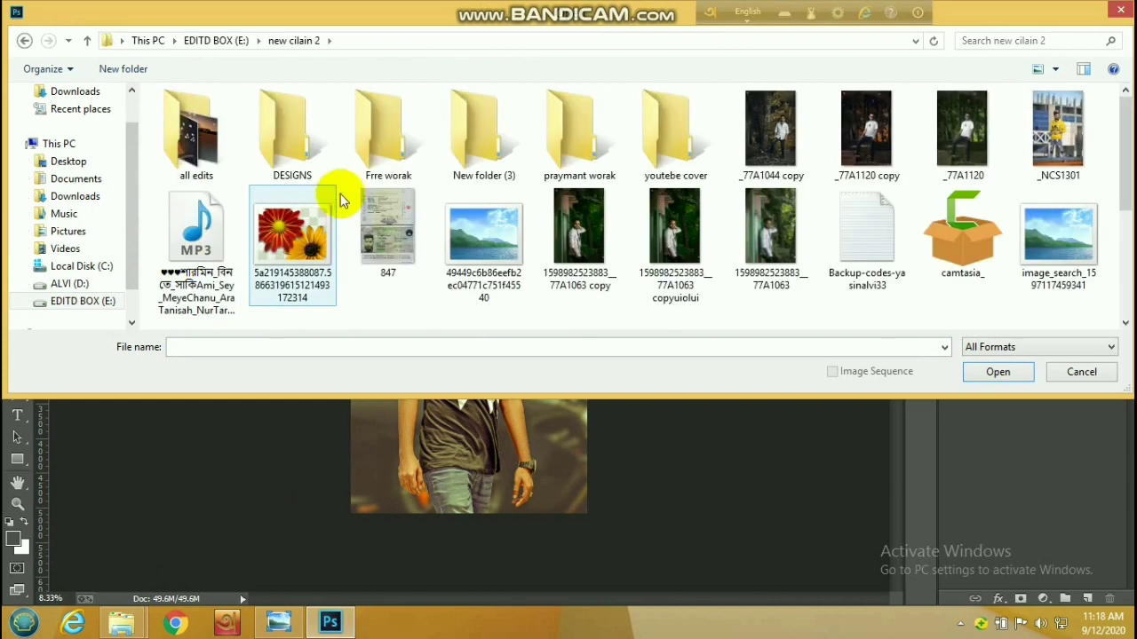
double_click(289, 134)
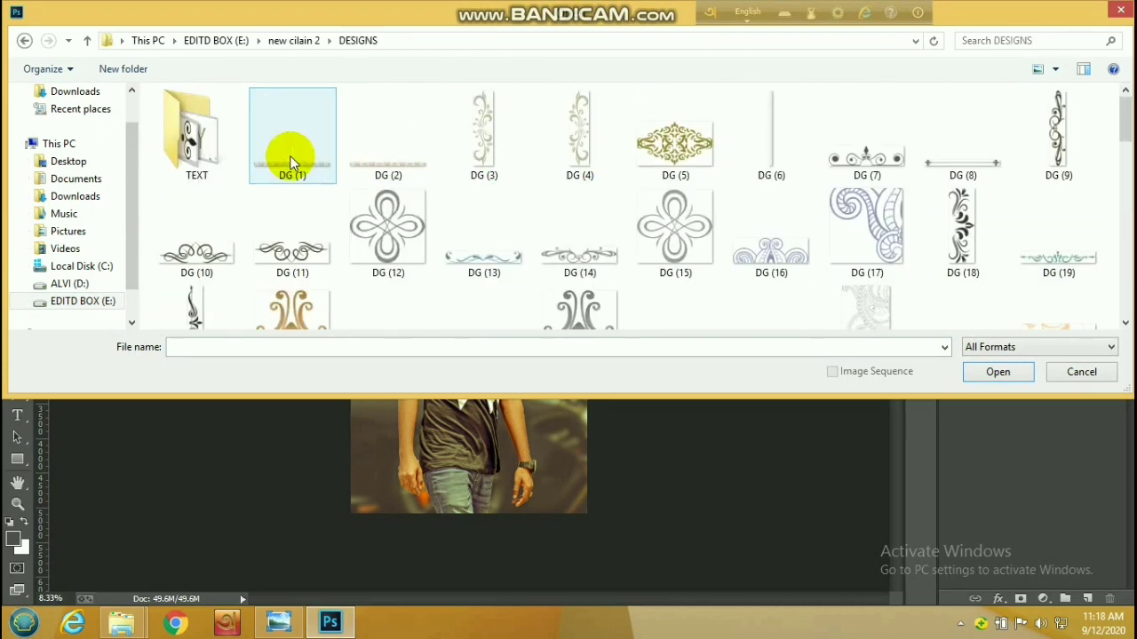
double_click(224, 140)
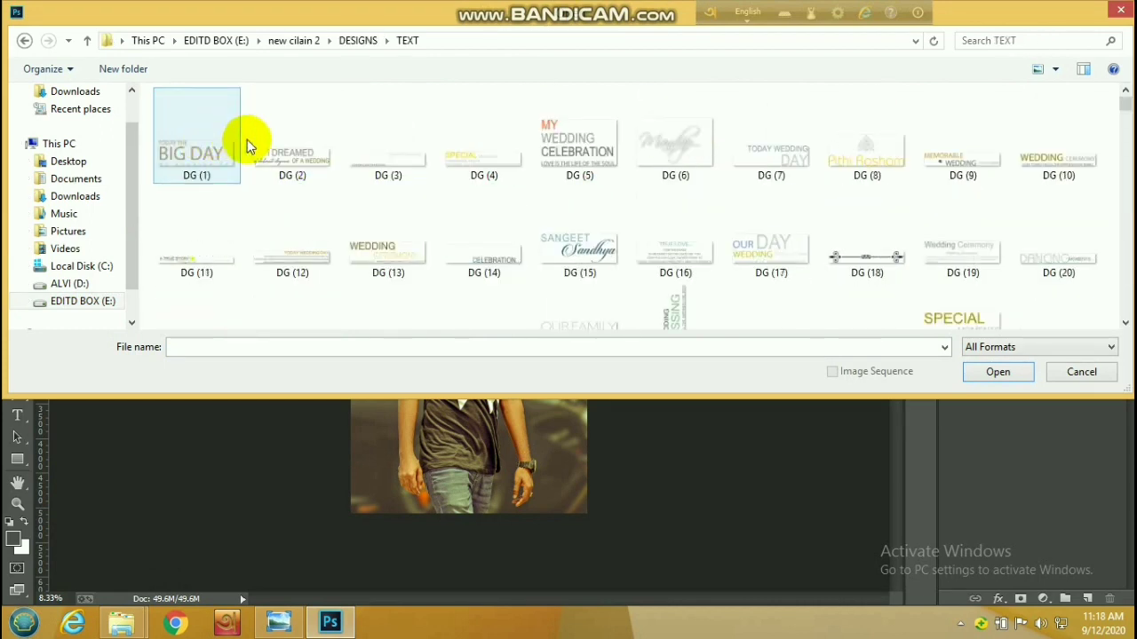
Step: Look through the DG text and ornament graphics in the TEXT folder for one that suits the composite
scroll(743, 234, "down", 1)
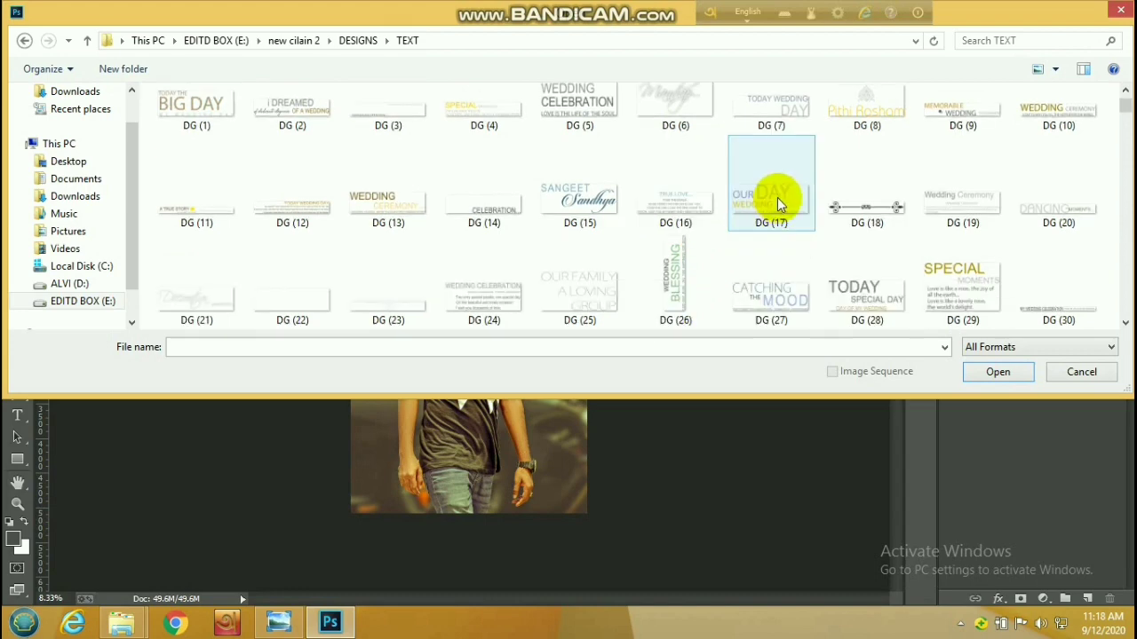
scroll(857, 287, "down", 2)
left_click(866, 298)
scroll(863, 296, "down", 2)
scroll(863, 298, "down", 4)
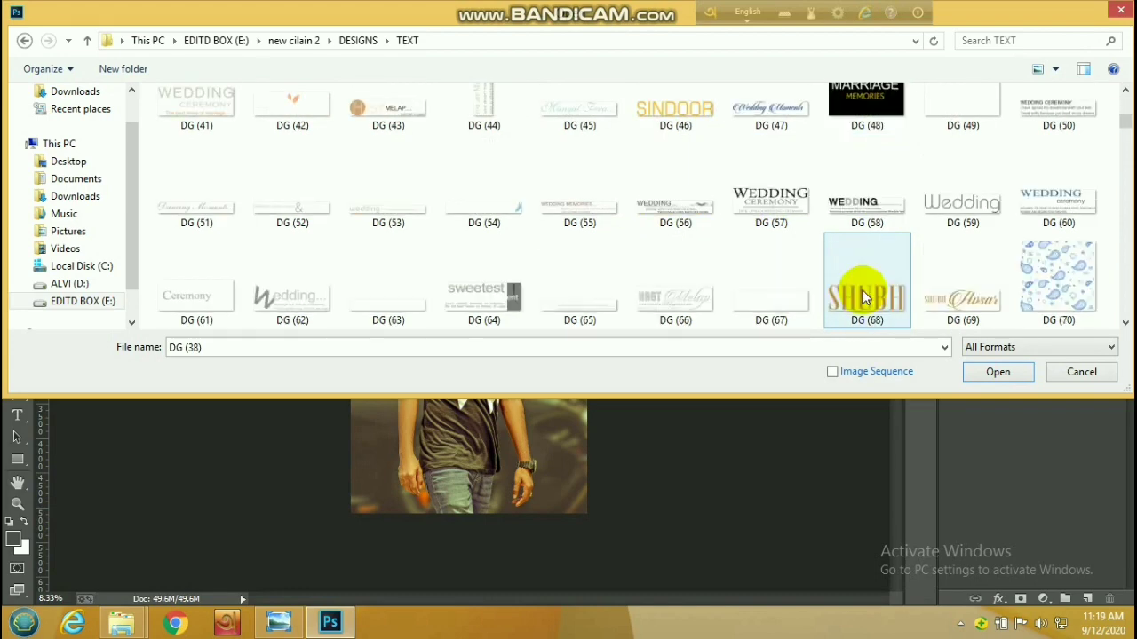
scroll(863, 302, "down", 5)
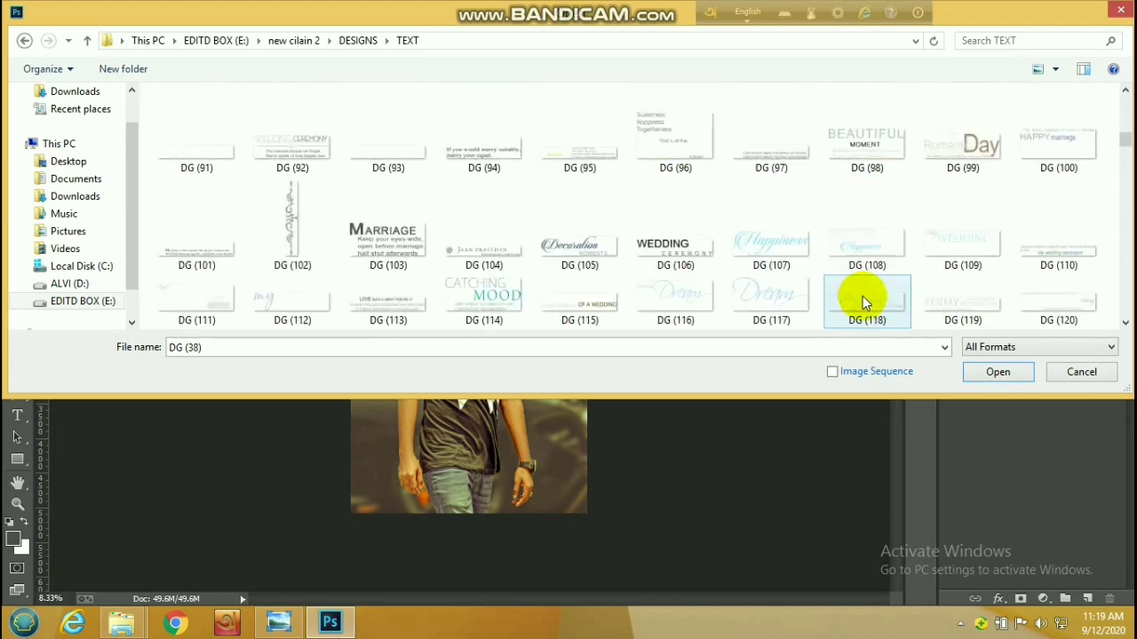
scroll(863, 302, "down", 10)
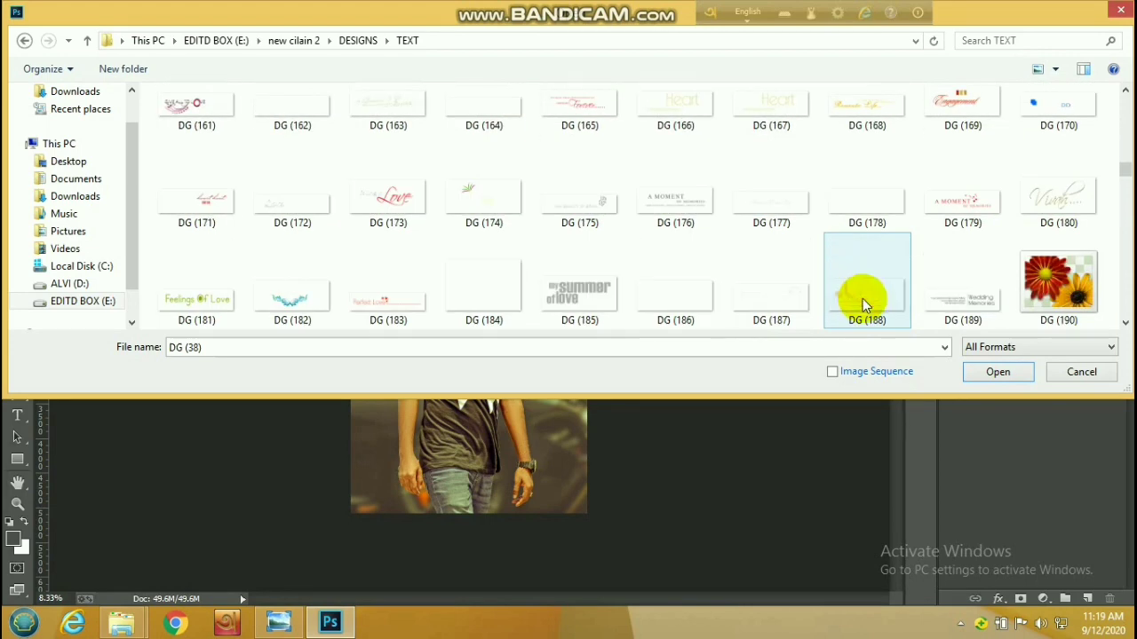
left_click(489, 218)
scroll(489, 222, "down", 4)
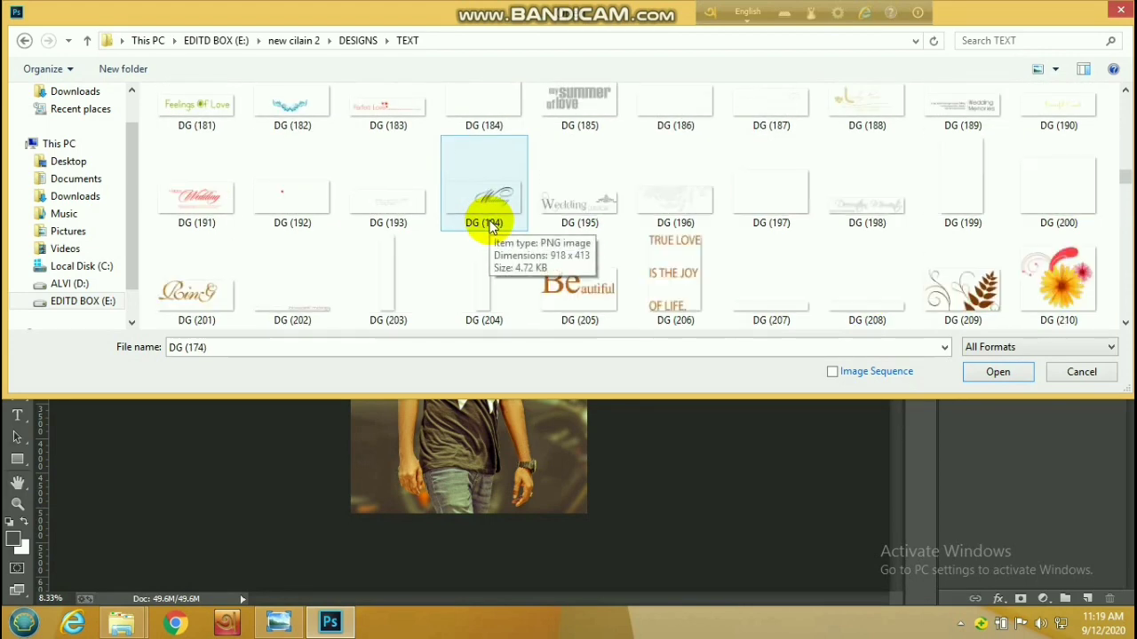
scroll(621, 248, "down", 4)
scroll(901, 241, "up", 1)
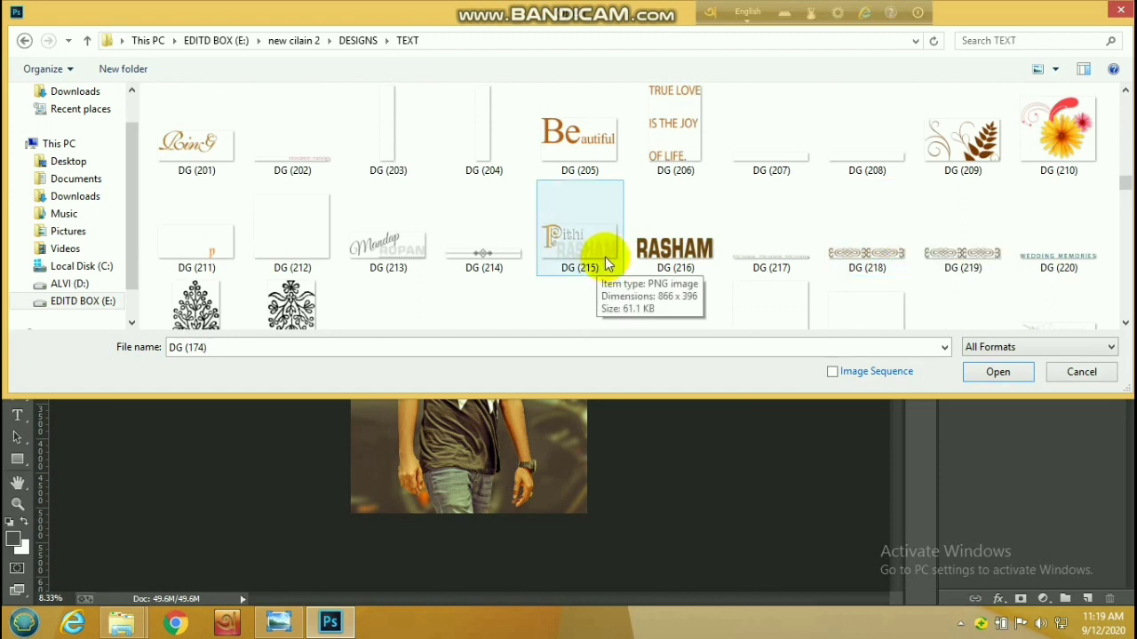
scroll(606, 256, "down", 1)
scroll(608, 255, "down", 2)
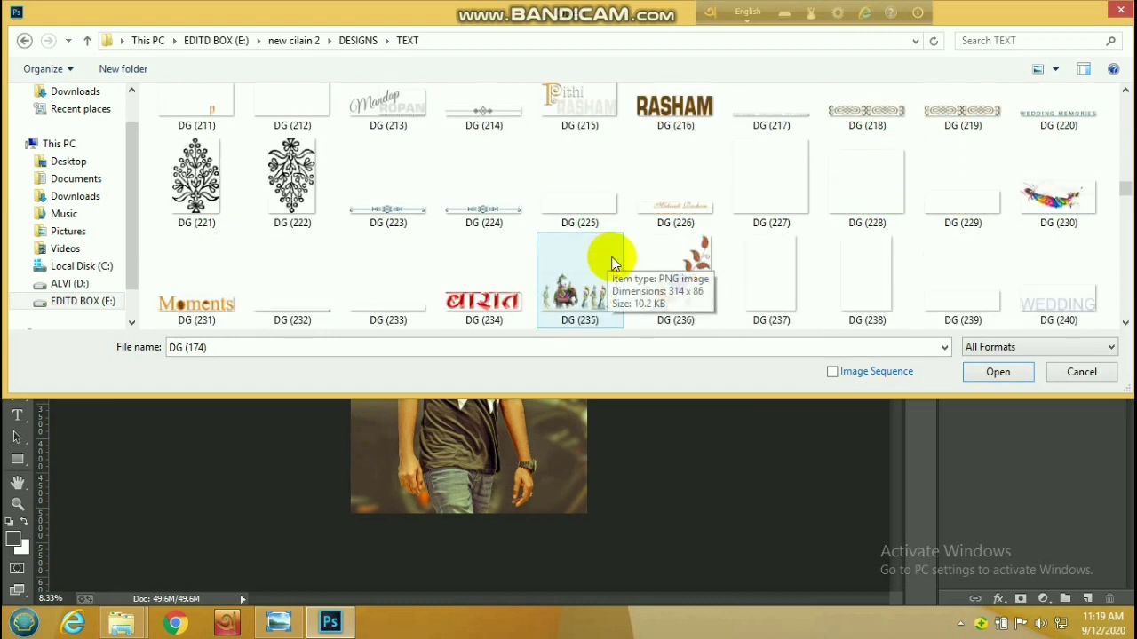
scroll(870, 282, "down", 2)
scroll(766, 282, "down", 2)
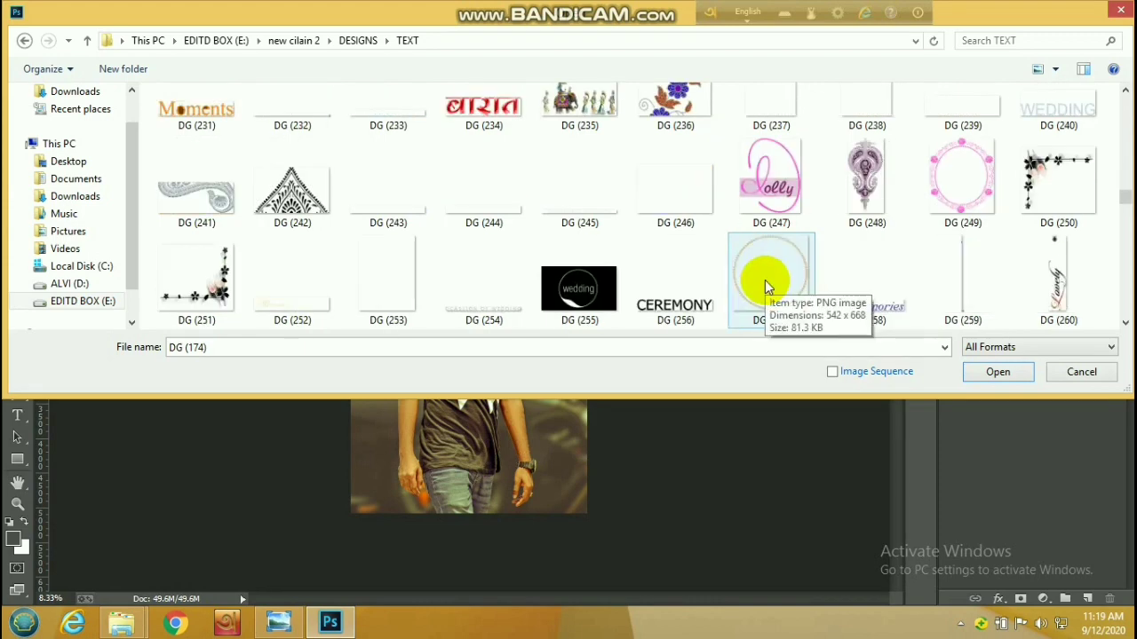
scroll(766, 280, "down", 3)
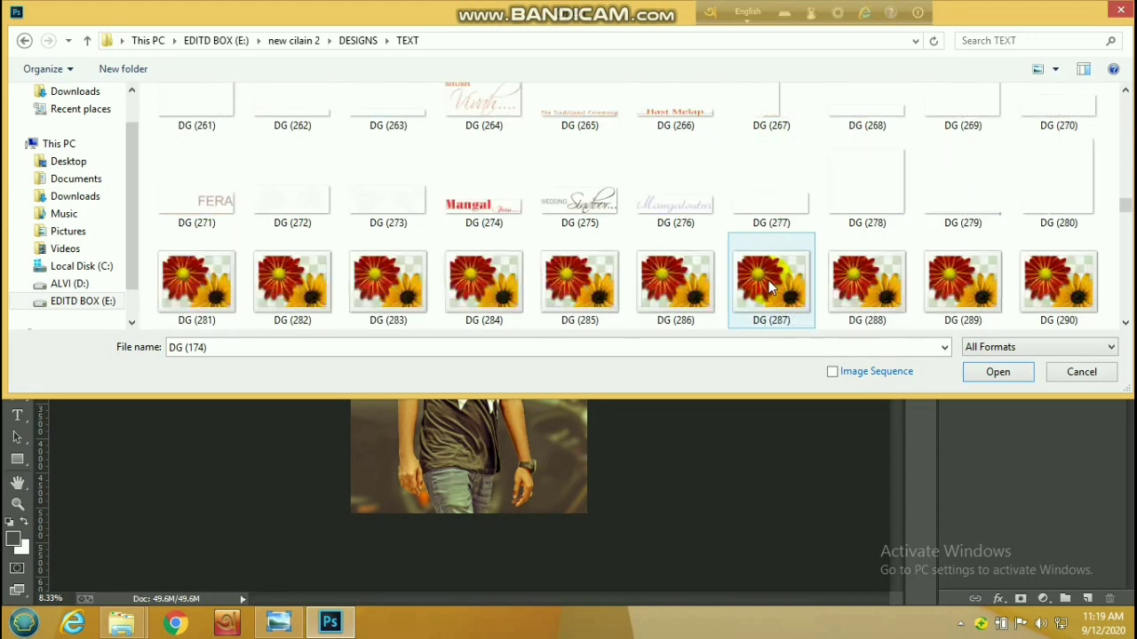
scroll(458, 297, "down", 1)
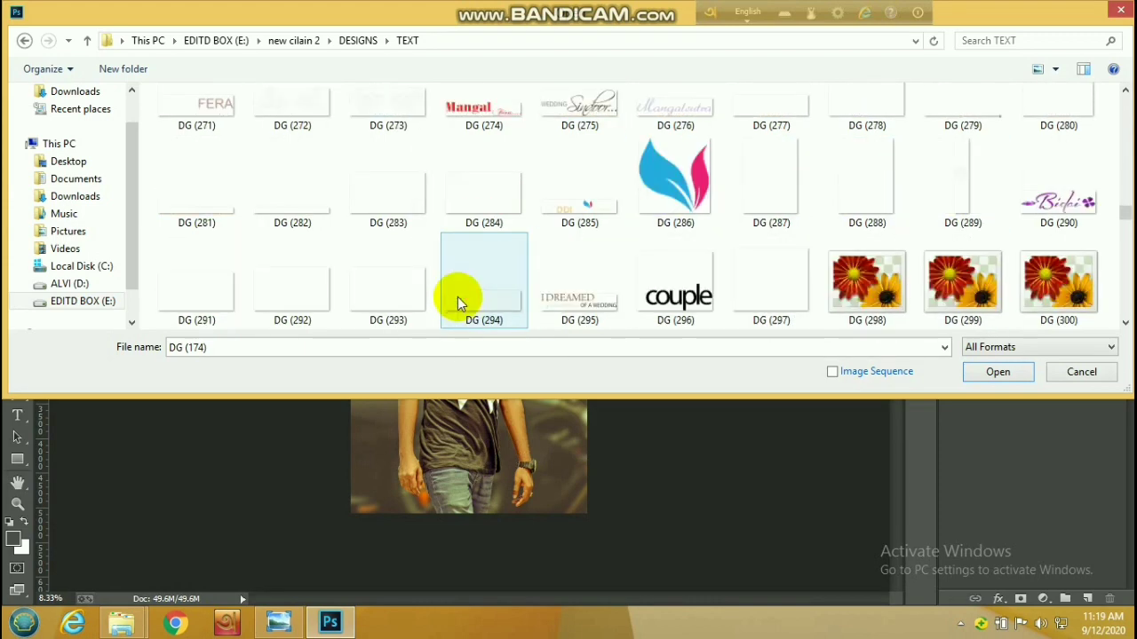
scroll(680, 234, "down", 1)
scroll(680, 233, "down", 1)
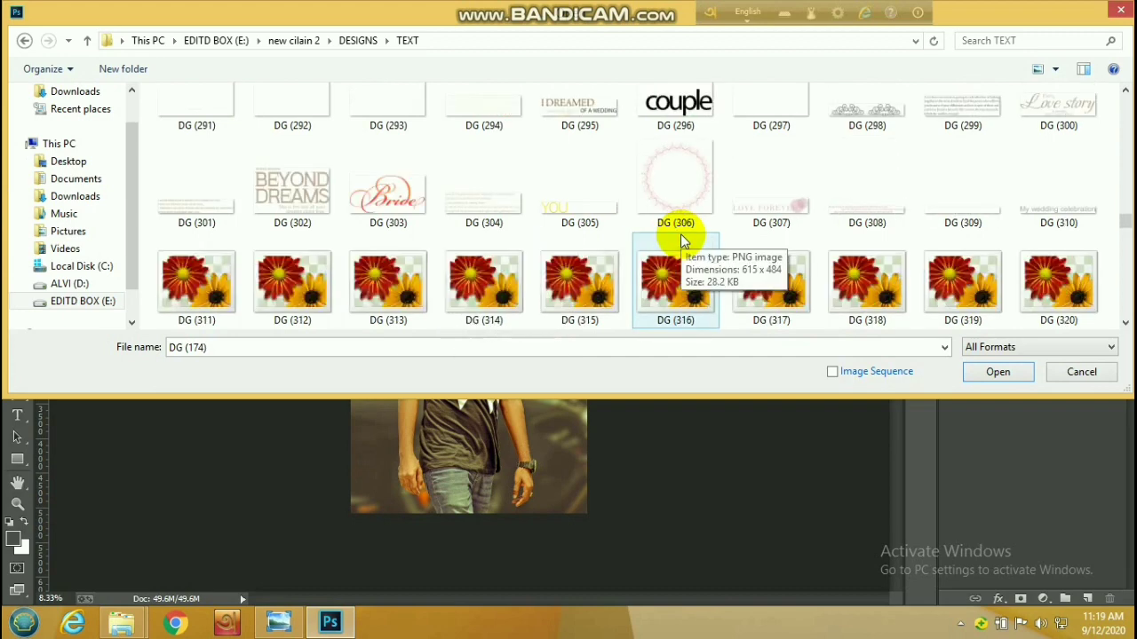
scroll(687, 238, "down", 1)
scroll(689, 240, "up", 4)
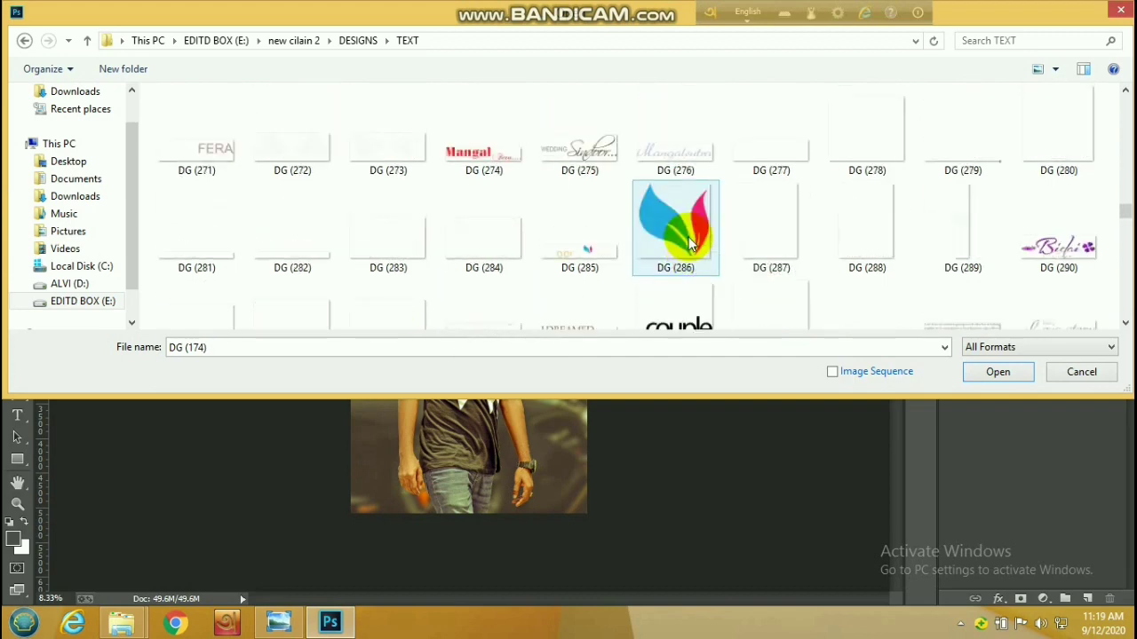
Step: Open the DG (286) leaf graphic, copy it into the DSC_0093 composite as a new layer, and close its source file
left_click(691, 242)
left_click(998, 372)
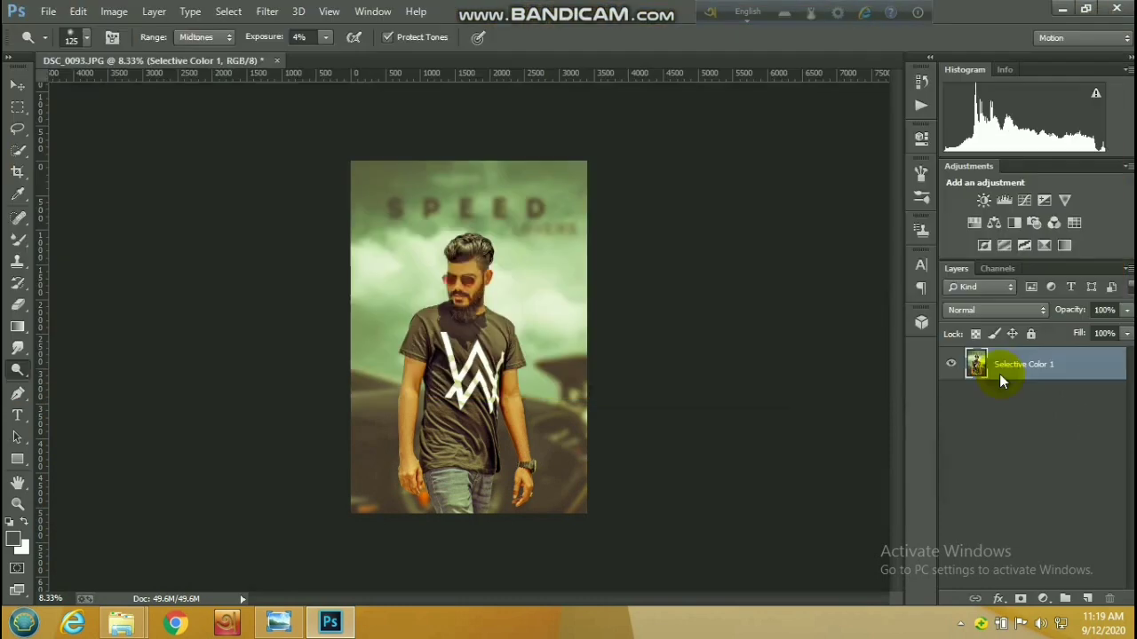
left_click(18, 84)
left_click_drag(108, 152, 405, 194)
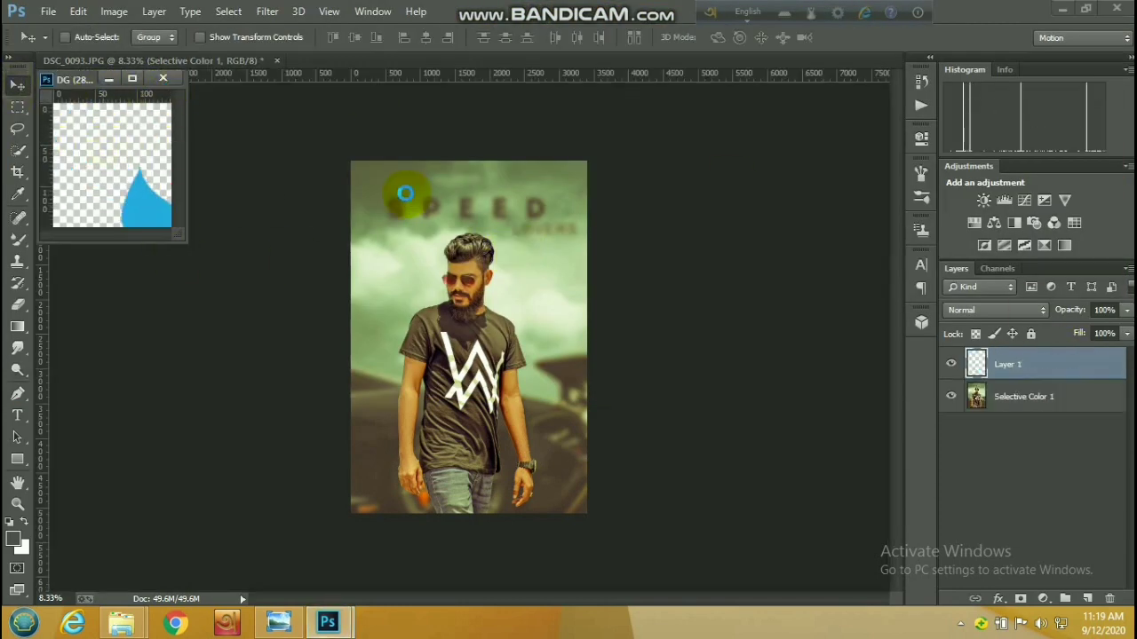
left_click(173, 83)
Step: Add the white text "DON" in Bauhaus 93 at 72 pt over the lower part of the man's shirt
scroll(512, 248, "up", 1)
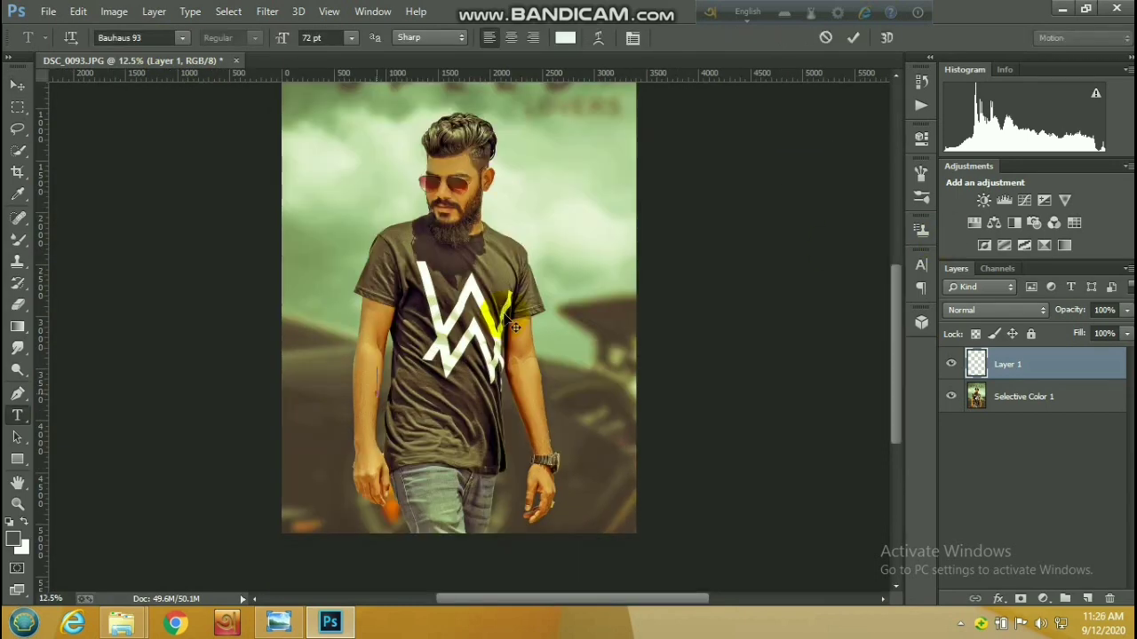
left_click(376, 382)
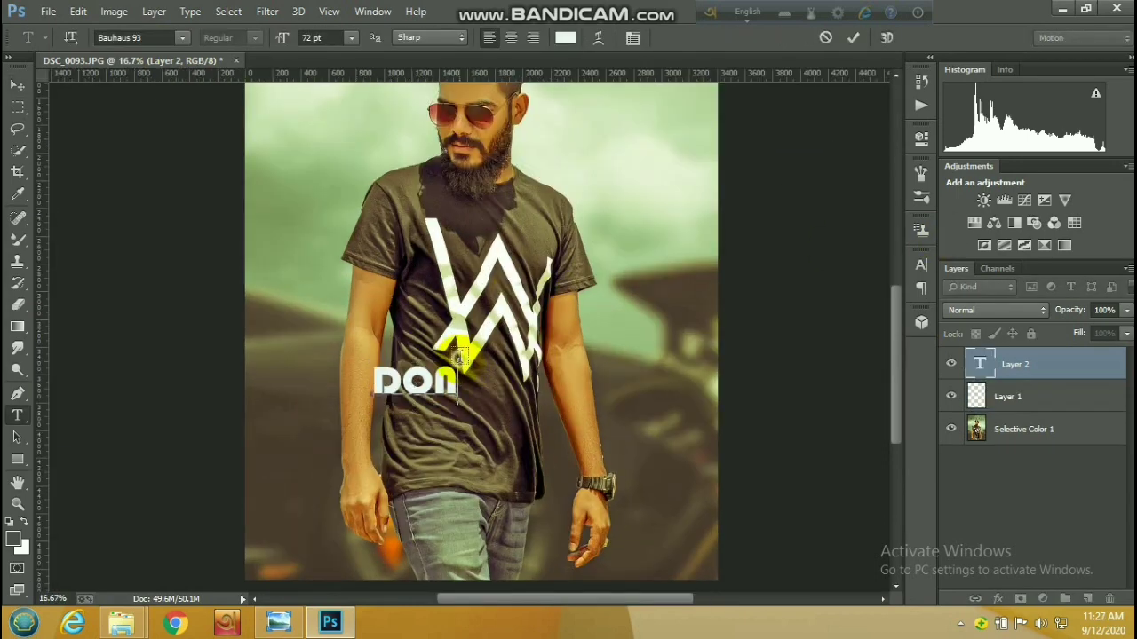
left_click(565, 244, "alt")
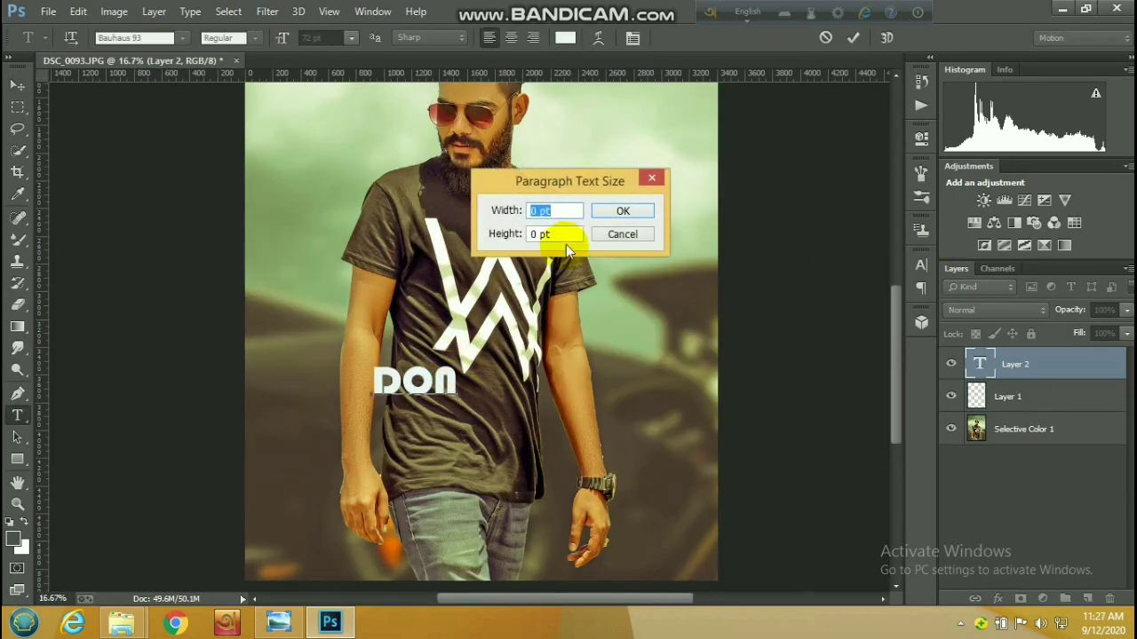
left_click(620, 235)
left_click(14, 83)
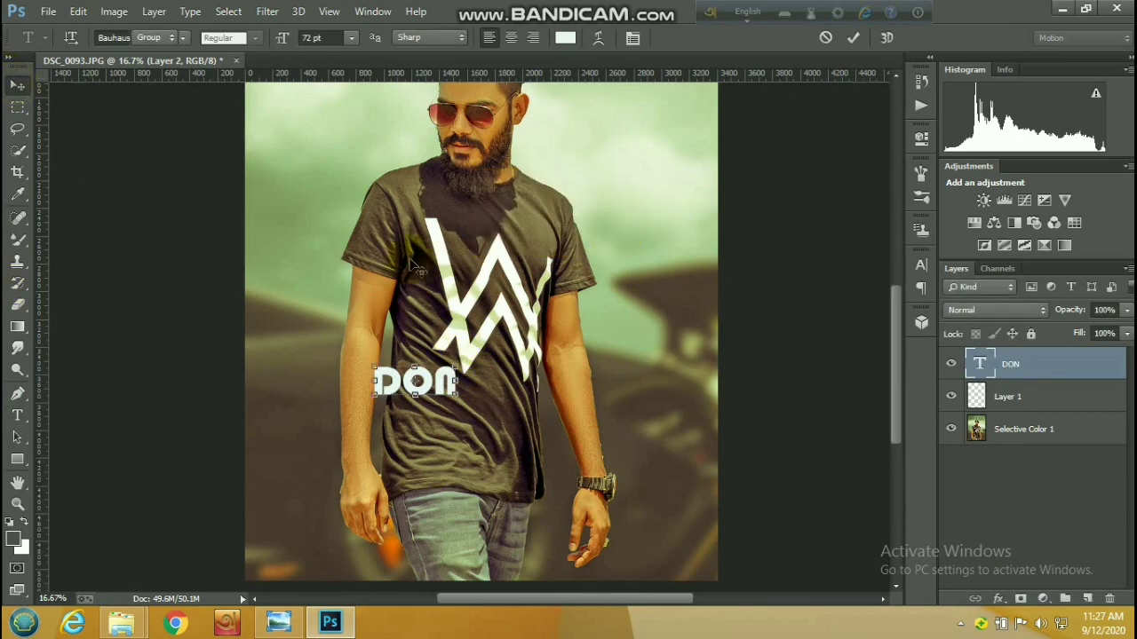
Step: Scale the DON text up to about 452% across the man's hips, and widen it slightly
key("ctrl+t")
left_click_drag(464, 373, 599, 428)
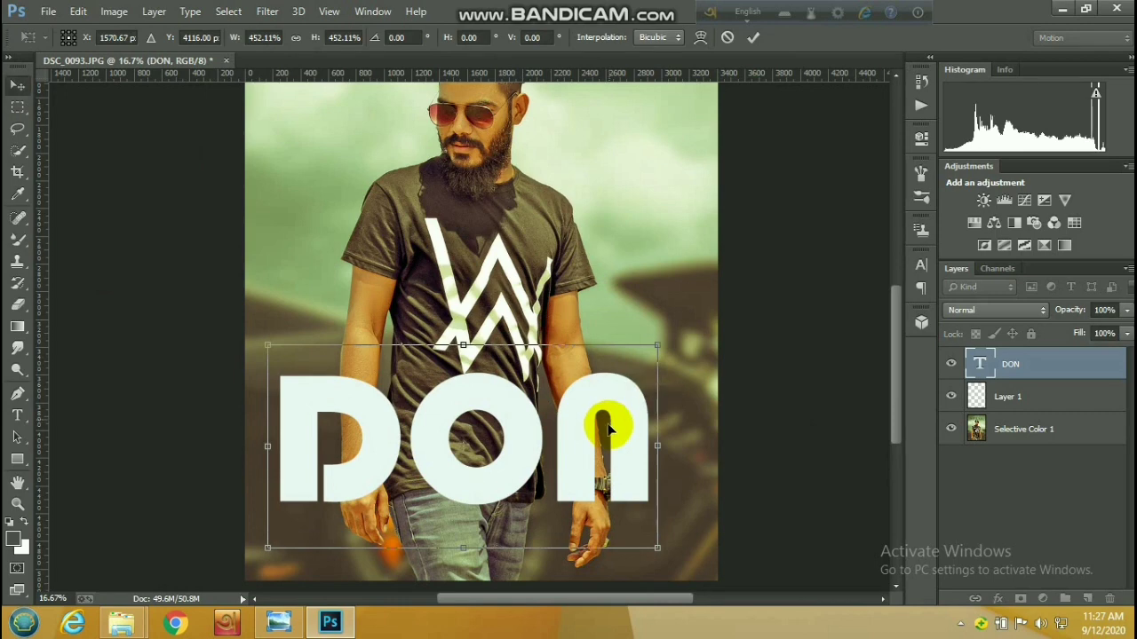
key("Return")
key("ctrl+minus")
key("ctrl+minus")
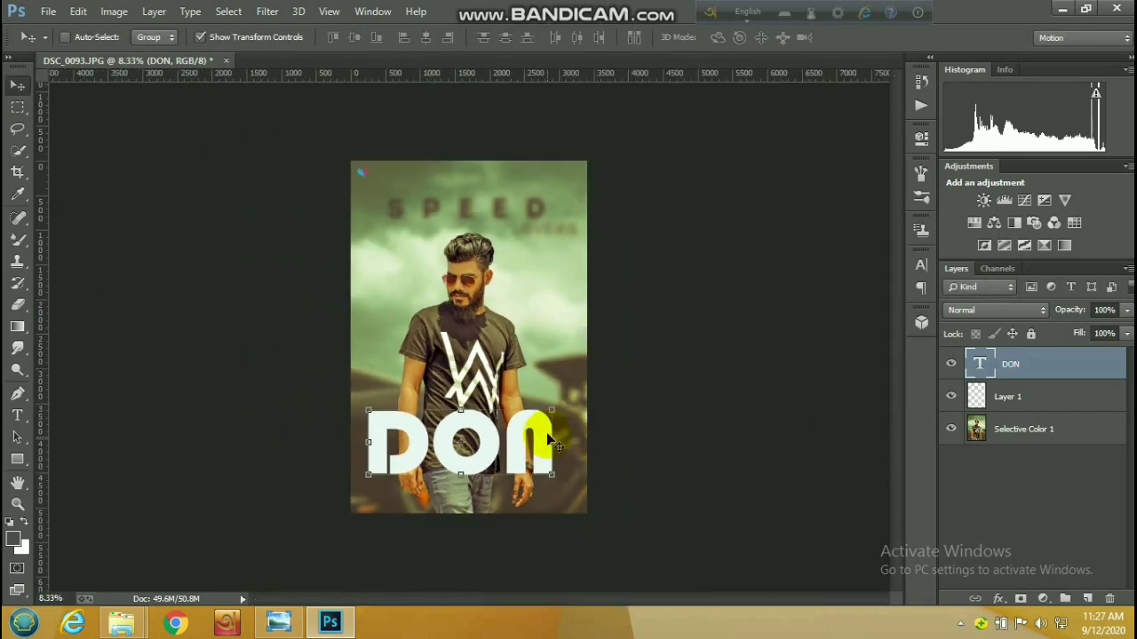
left_click_drag(552, 454, 568, 442)
key("Return")
left_click(48, 10)
left_click(71, 44)
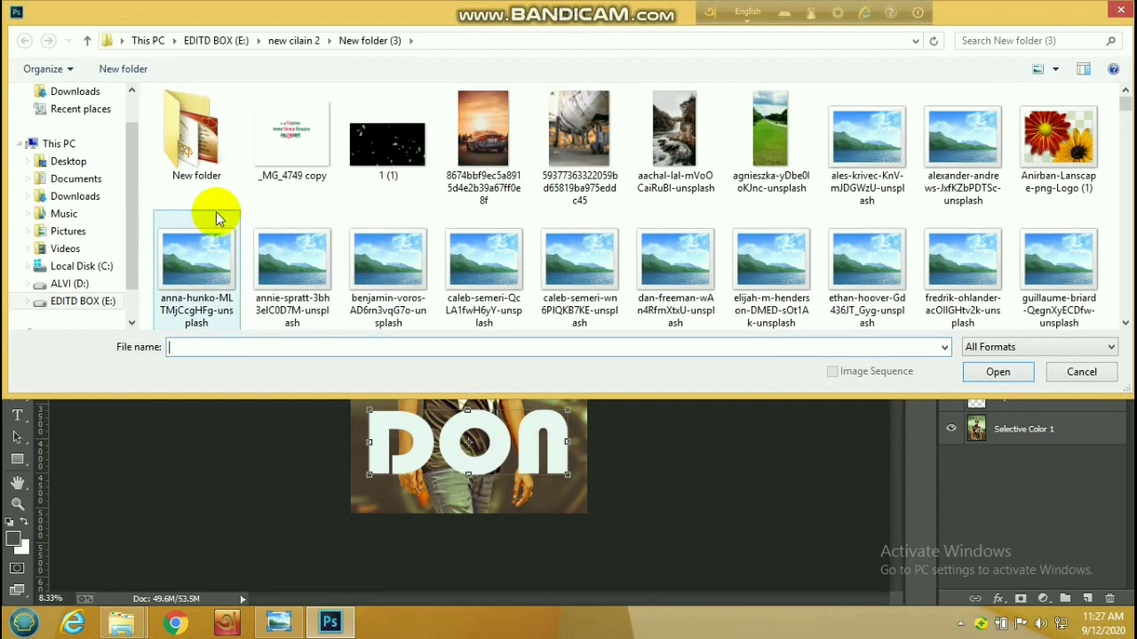
left_click(483, 142)
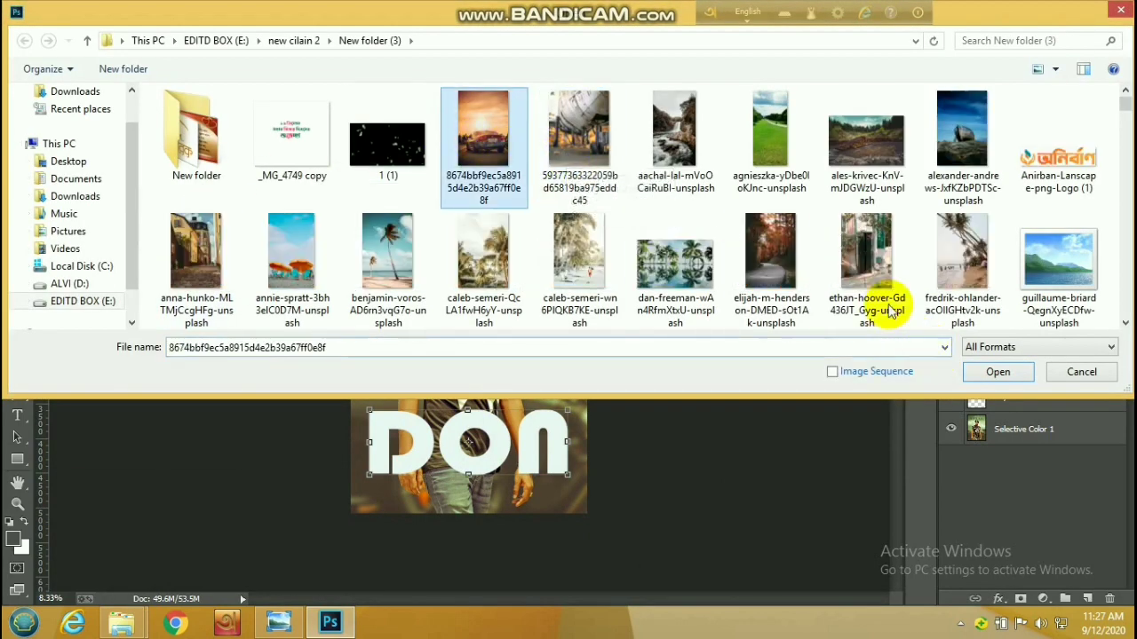
left_click(595, 141)
left_click(997, 371)
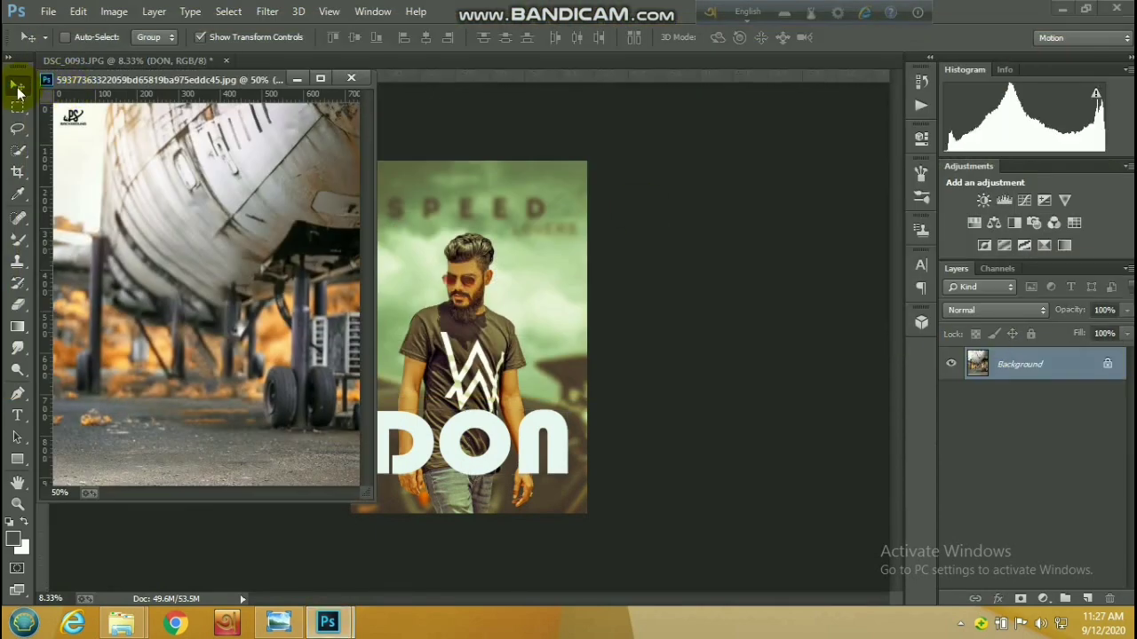
left_click_drag(235, 247, 406, 266)
left_click(351, 79)
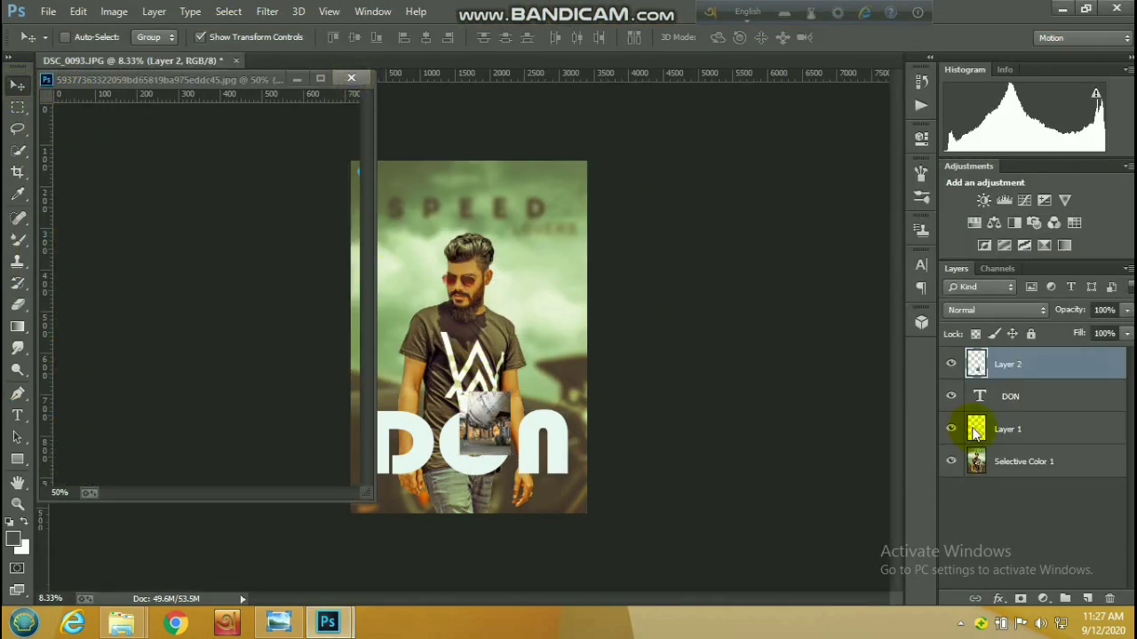
Step: Try clipping the aircraft photo layer to the DON text and enlarging it to cover all three letters
right_click(997, 355)
left_click(775, 297)
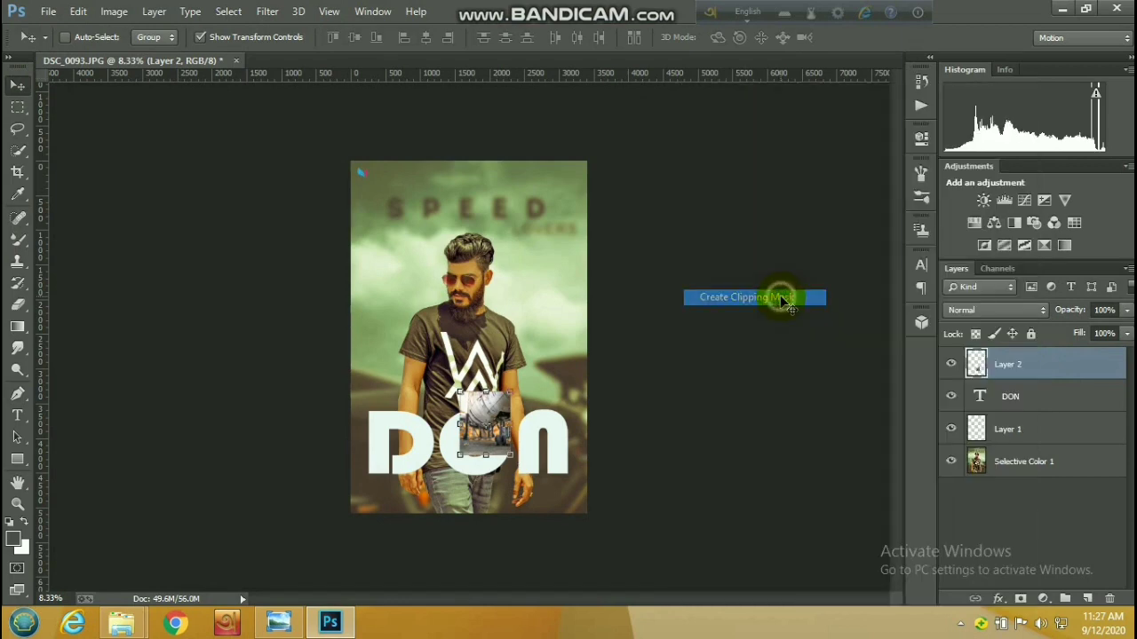
left_click_drag(520, 391, 684, 328)
double_click(495, 448)
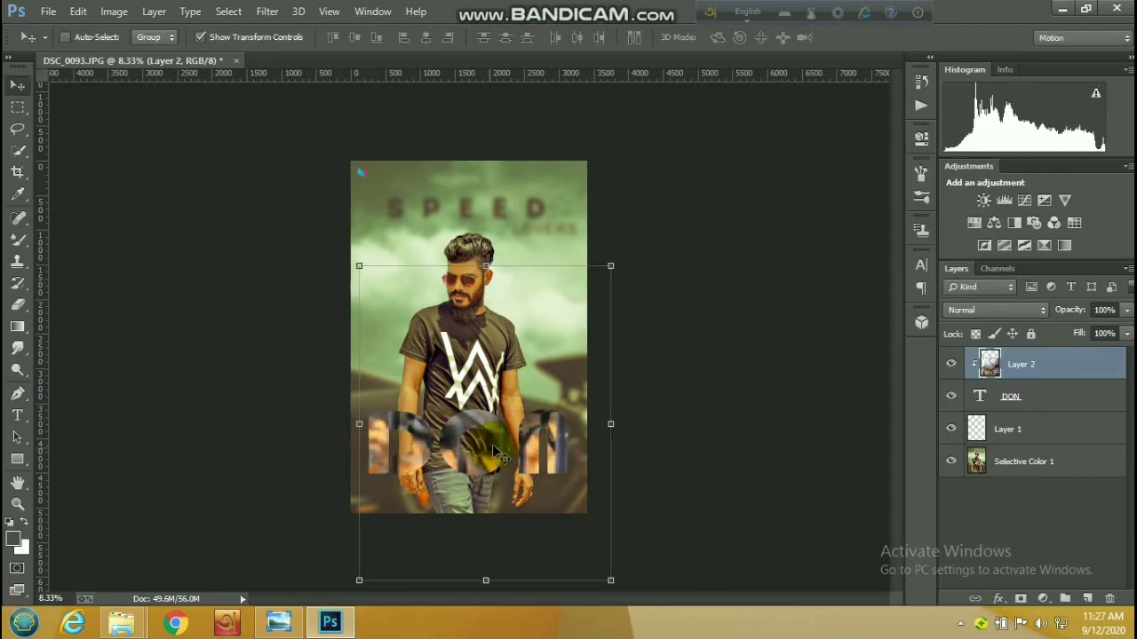
Step: Try a lower opacity on the clipped aircraft photo, and delete its layer from the composite
left_click(114, 10)
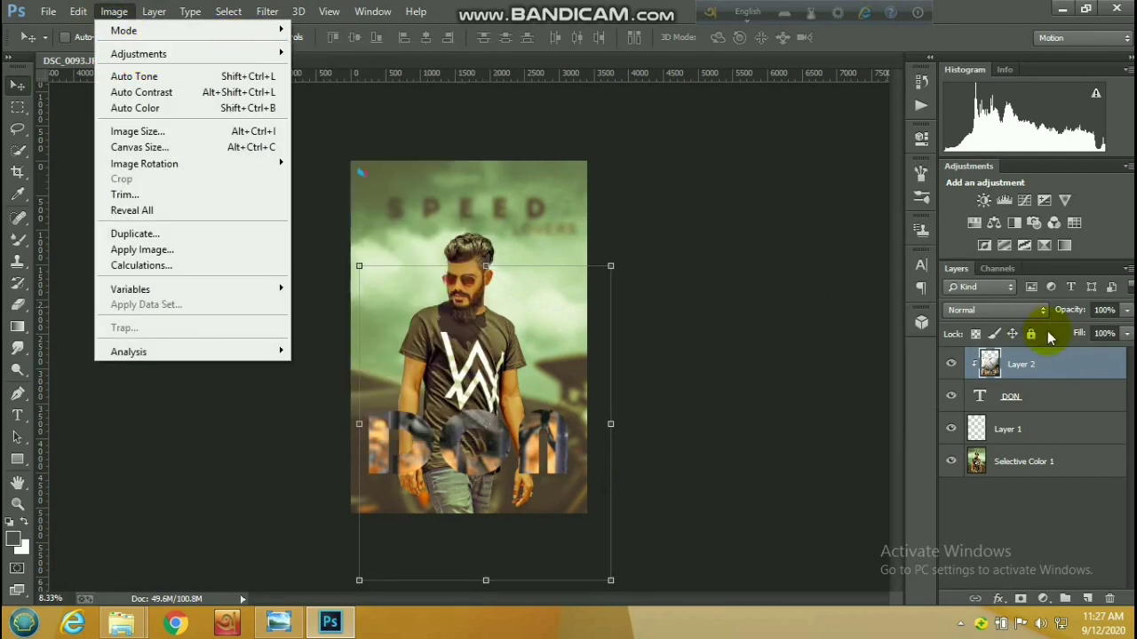
left_click(1126, 310)
left_click_drag(1104, 328, 1133, 329)
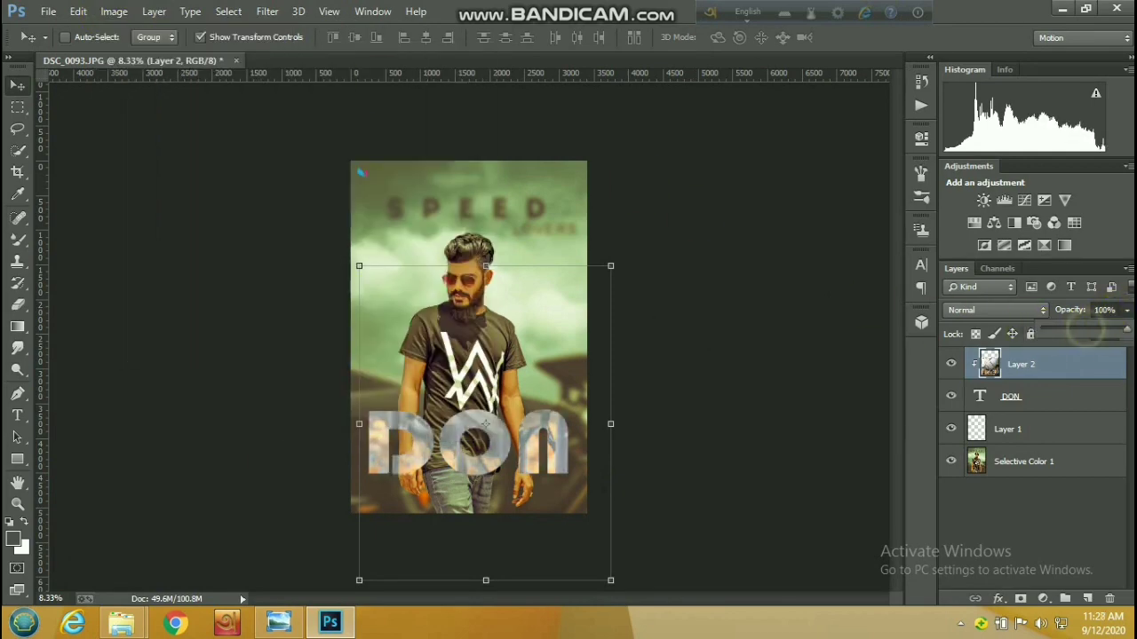
left_click(951, 363)
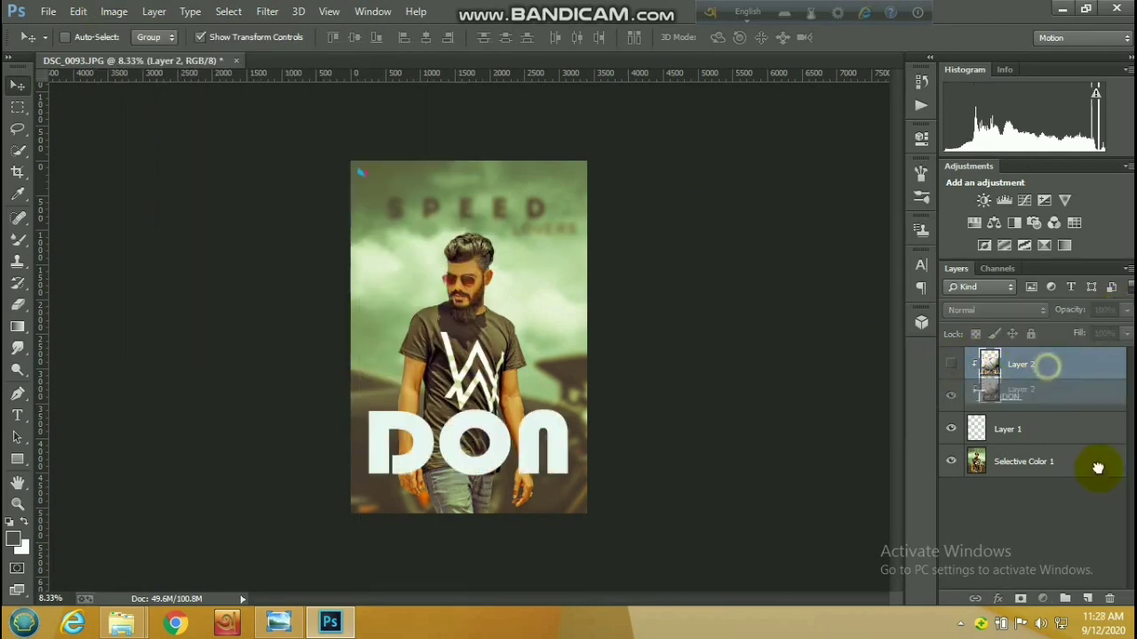
left_click_drag(1108, 599, 1109, 599)
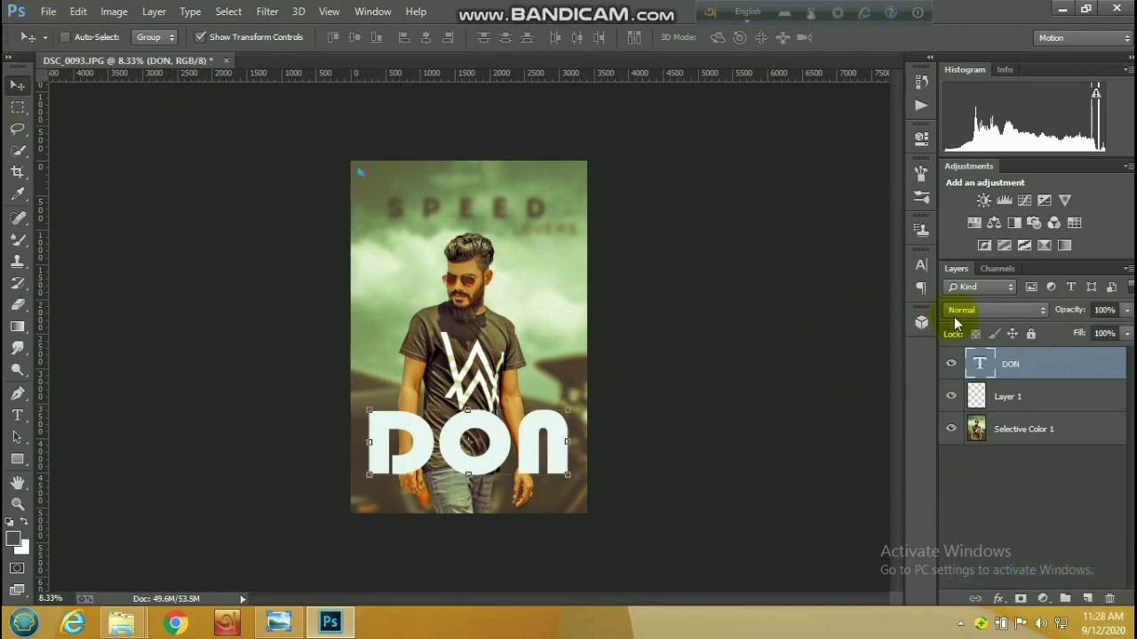
Step: Open the DON text's colour for editing and try out light grey, magenta, purple and green shades
left_click(923, 265)
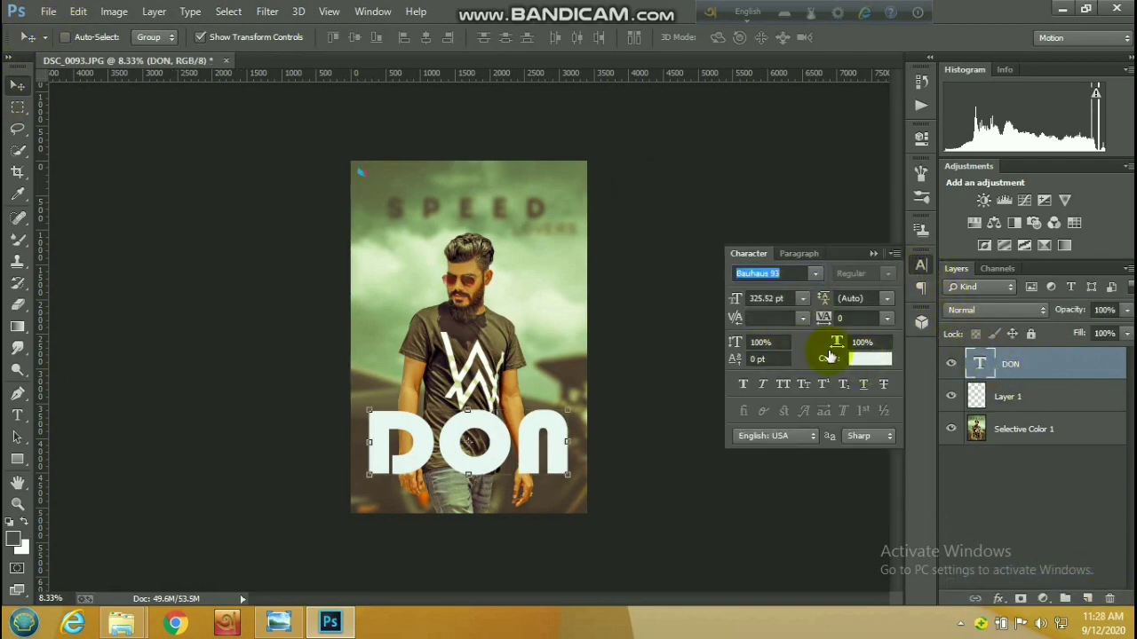
left_click(837, 358)
left_click(629, 241)
left_click(615, 219)
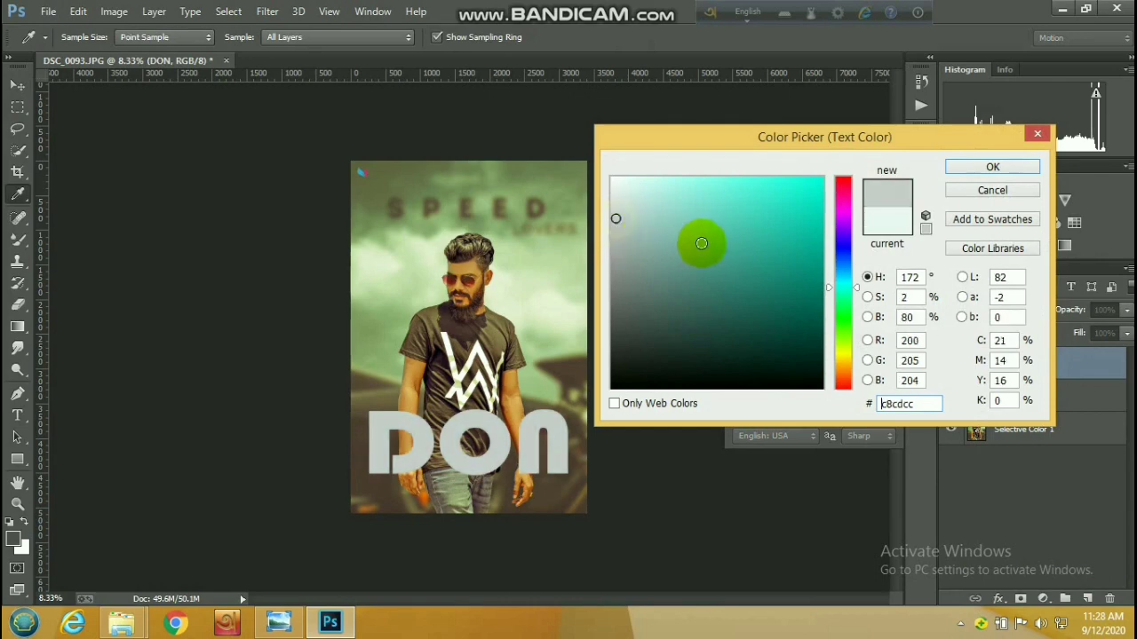
left_click(842, 211)
left_click(800, 205)
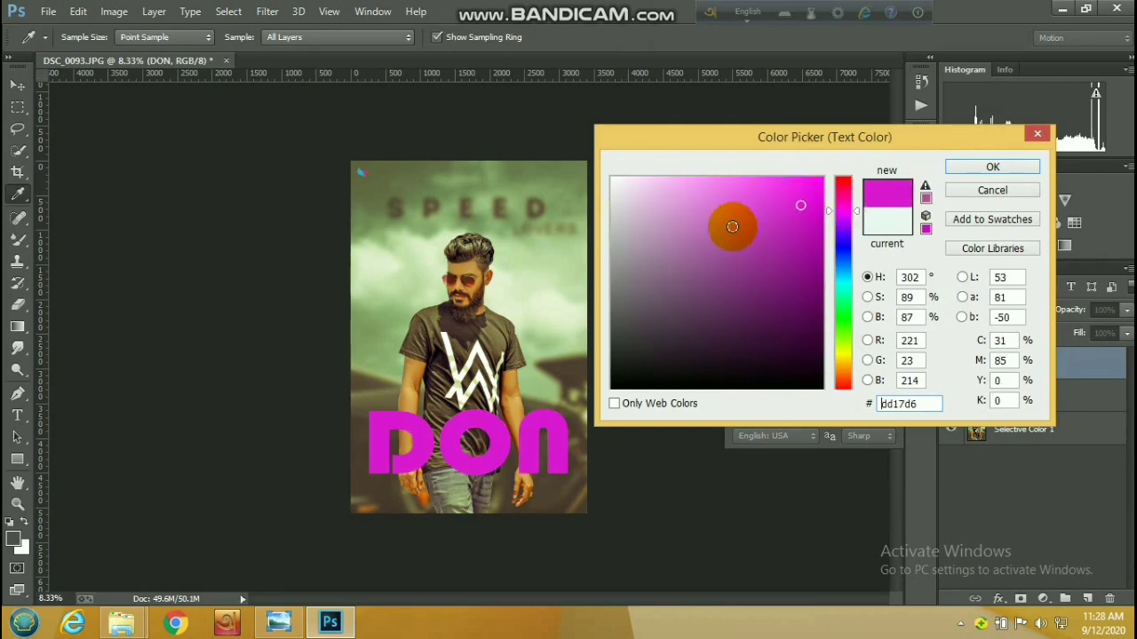
left_click(724, 252)
left_click(842, 317)
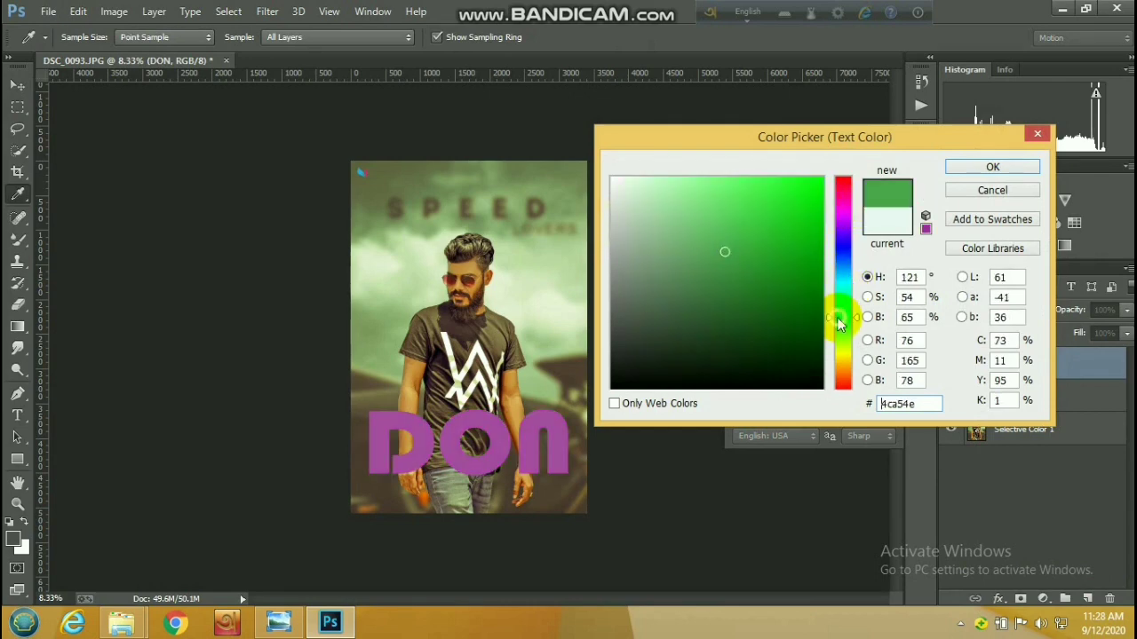
Step: Try text colours for DON sampled from the green sky, the man's face and hair, and the SPEED lettering
left_click(446, 180)
left_click(476, 244)
left_click(510, 252)
left_click(450, 220)
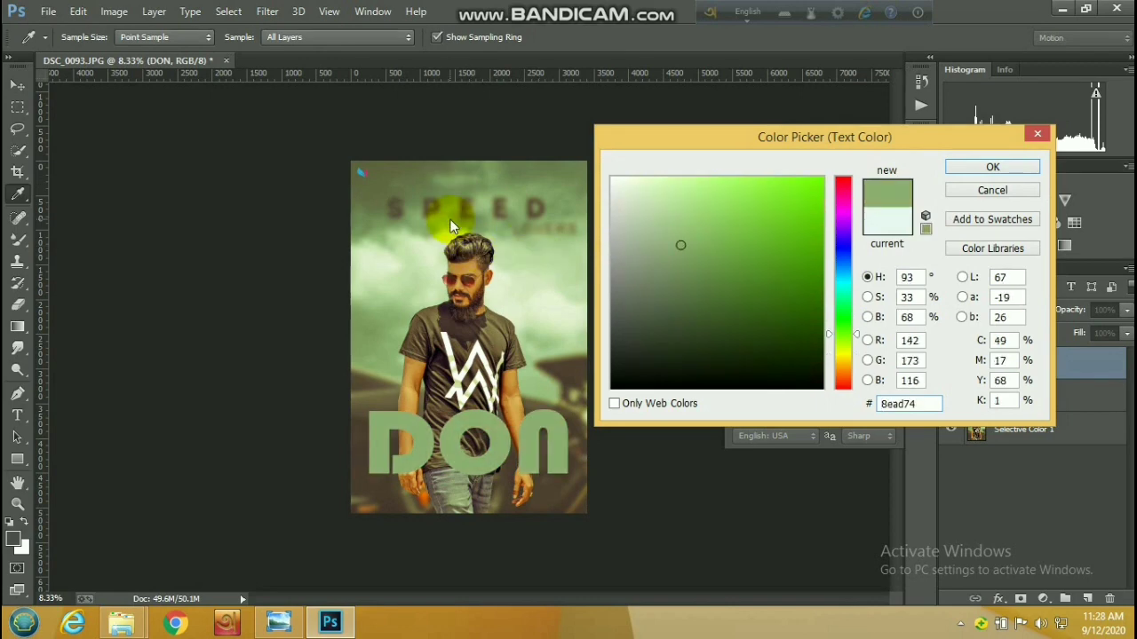
left_click(477, 206)
left_click(461, 265)
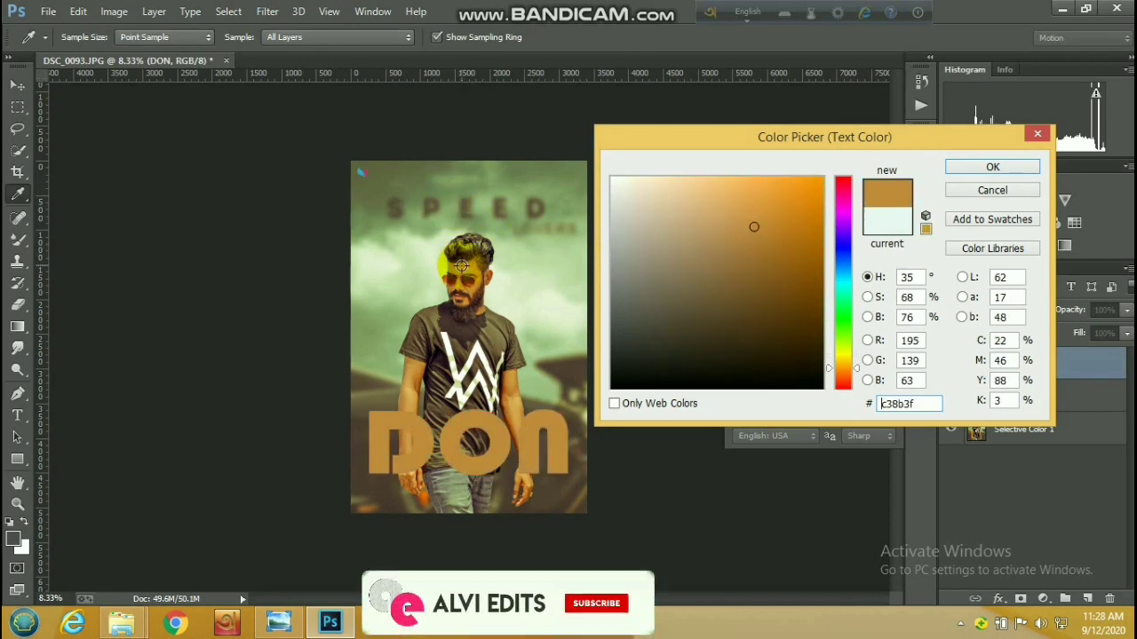
left_click(461, 267)
left_click(459, 281)
left_click(449, 240)
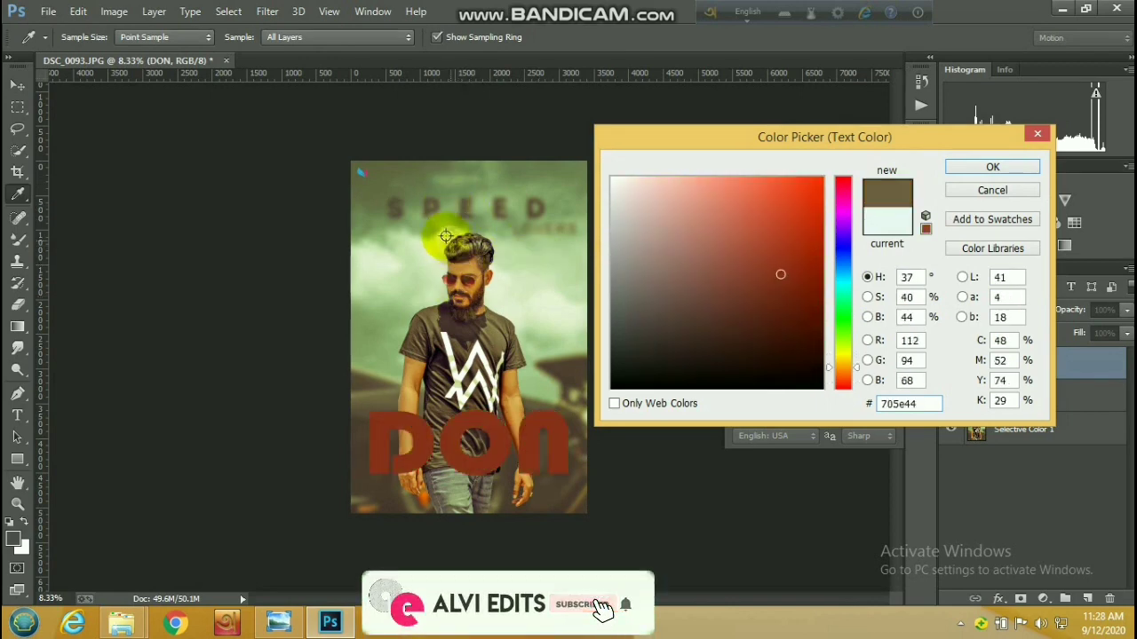
left_click(406, 210)
left_click(501, 217)
left_click(546, 240)
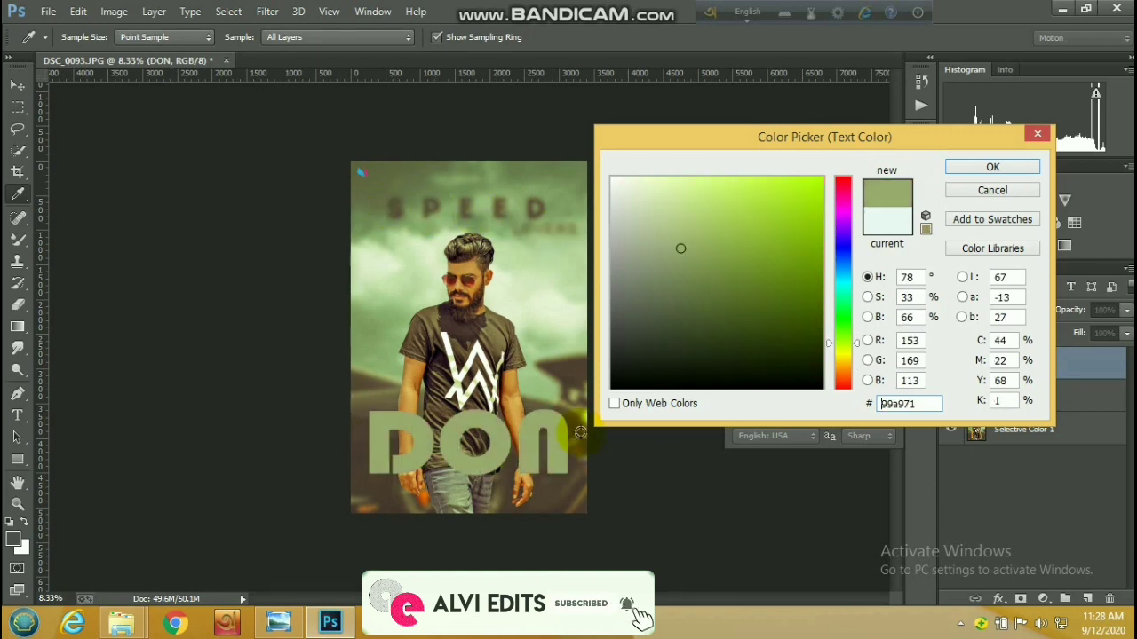
left_click(553, 490)
Step: Sample the brown of the blurred SPEED lettering, brighten it to a saturated gold, and apply it to the DON text
left_click(519, 218)
left_click(538, 211)
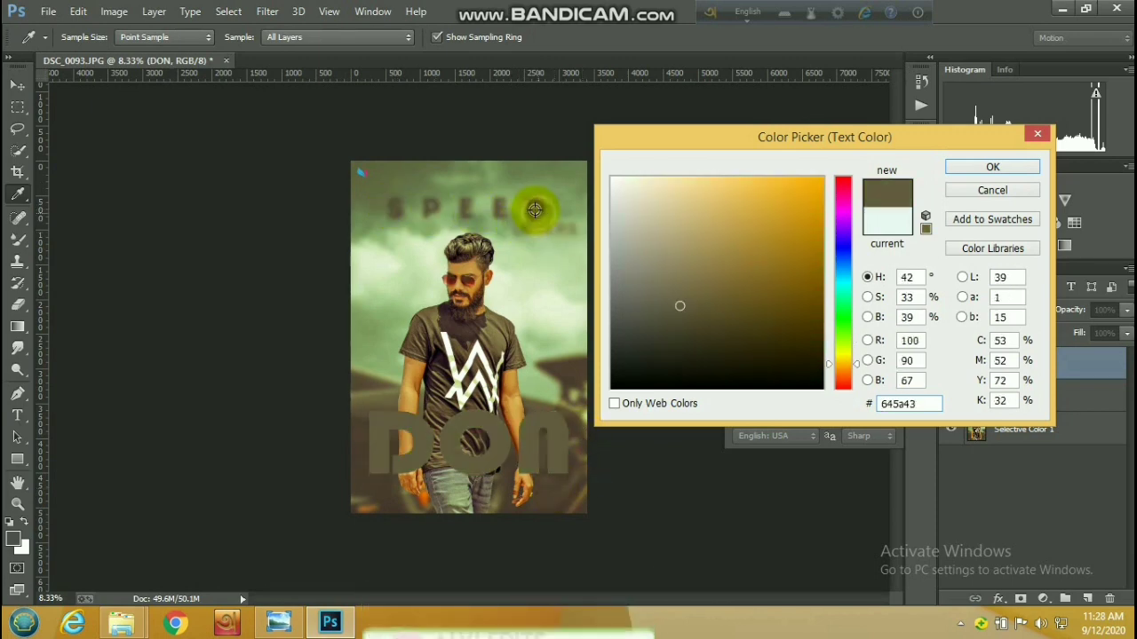
mouse_move(800, 215)
left_mouse_down()
mouse_move(771, 248)
mouse_move(778, 244)
mouse_move(798, 271)
left_mouse_up()
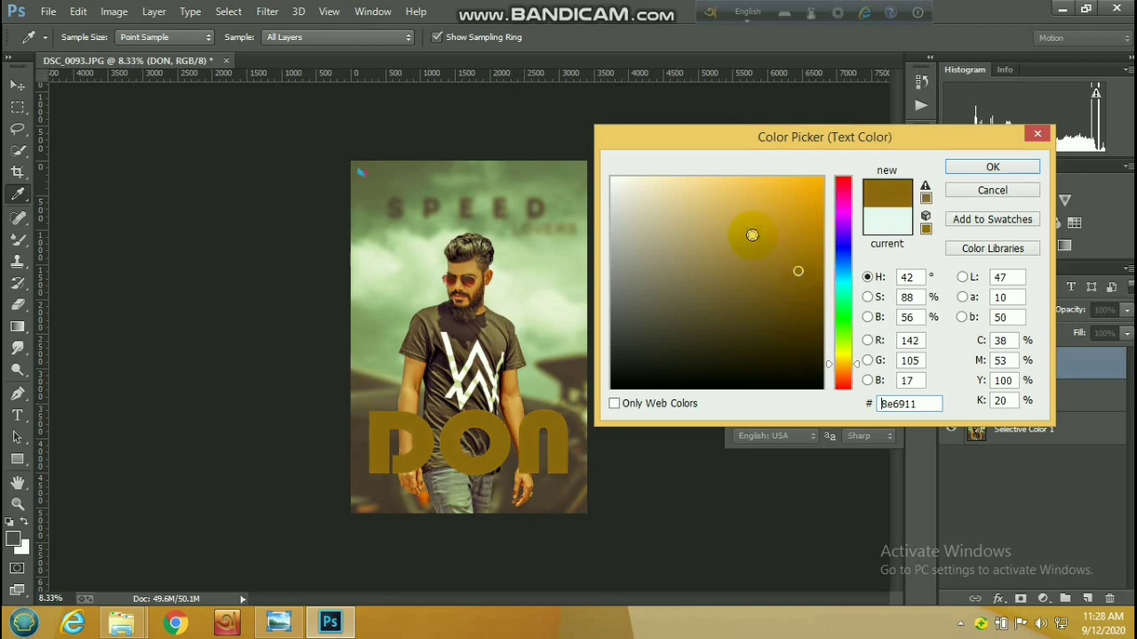
left_click_drag(755, 233, 771, 228)
left_click(992, 167)
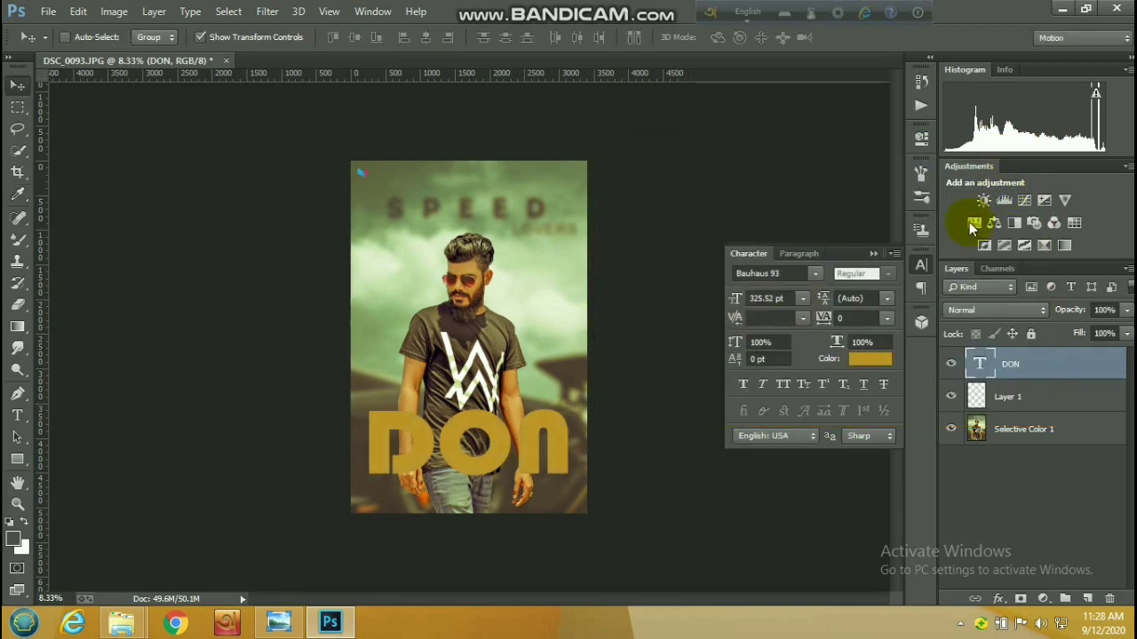
Step: Add a Bevel & Emboss effect with Contour and Texture to the DON text layer
left_click(1048, 368)
right_click(1050, 364)
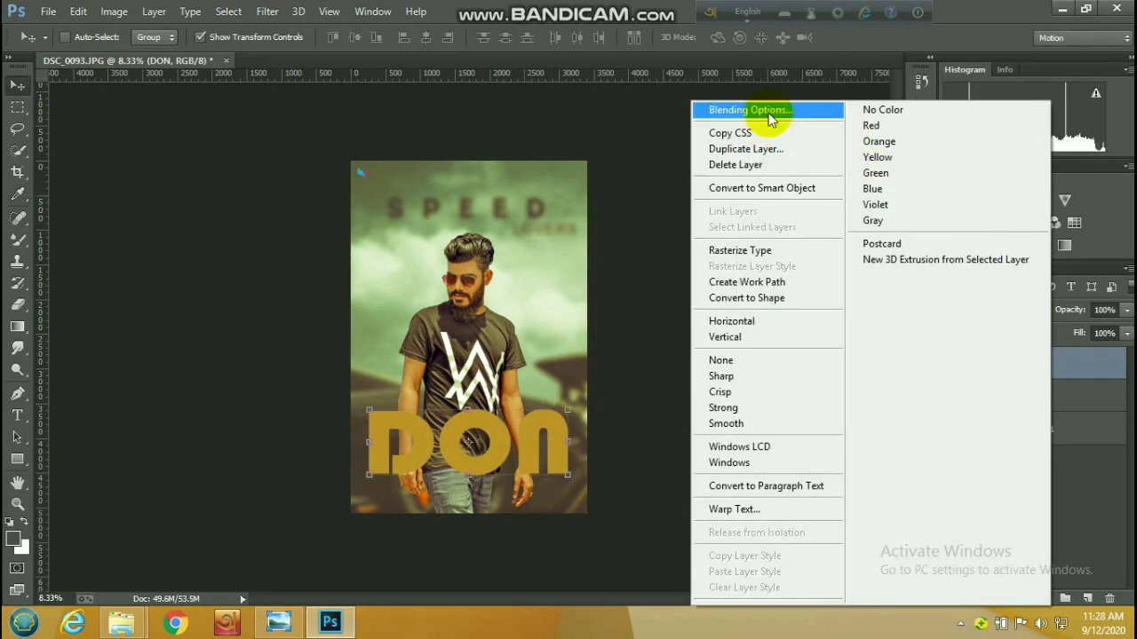
left_click(629, 177)
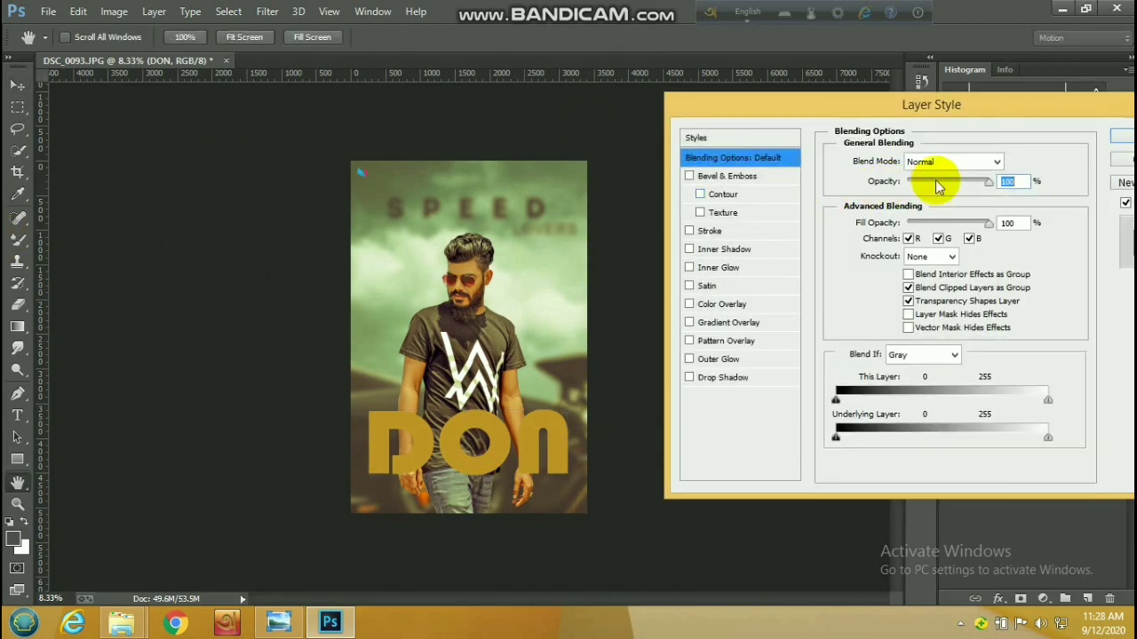
left_click_drag(935, 179, 1009, 181)
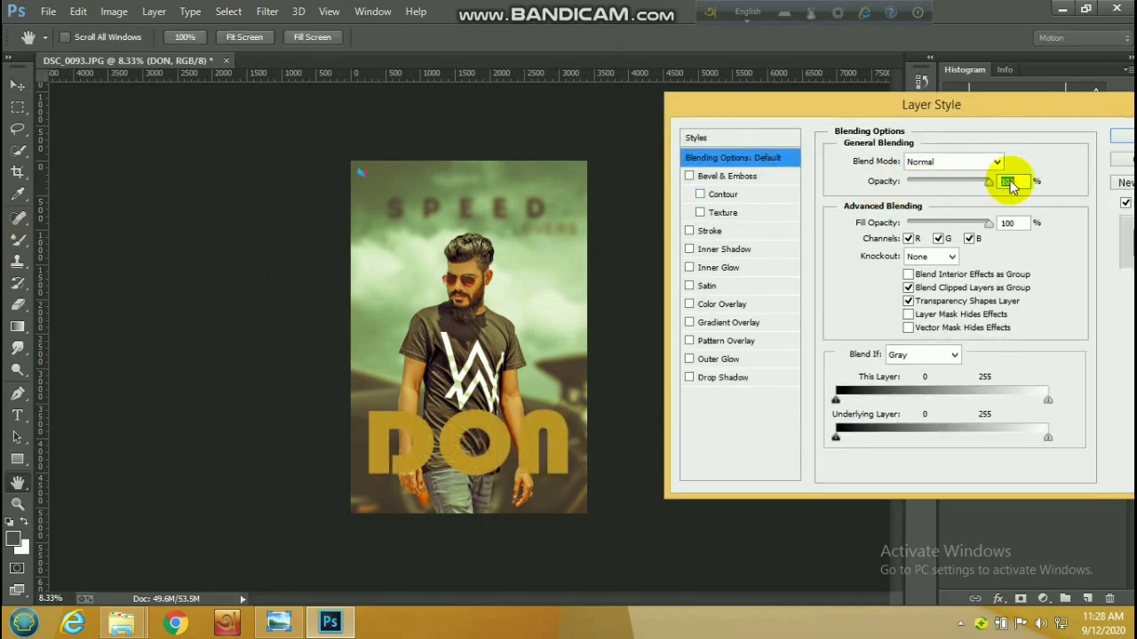
left_click(689, 176)
left_click(700, 194)
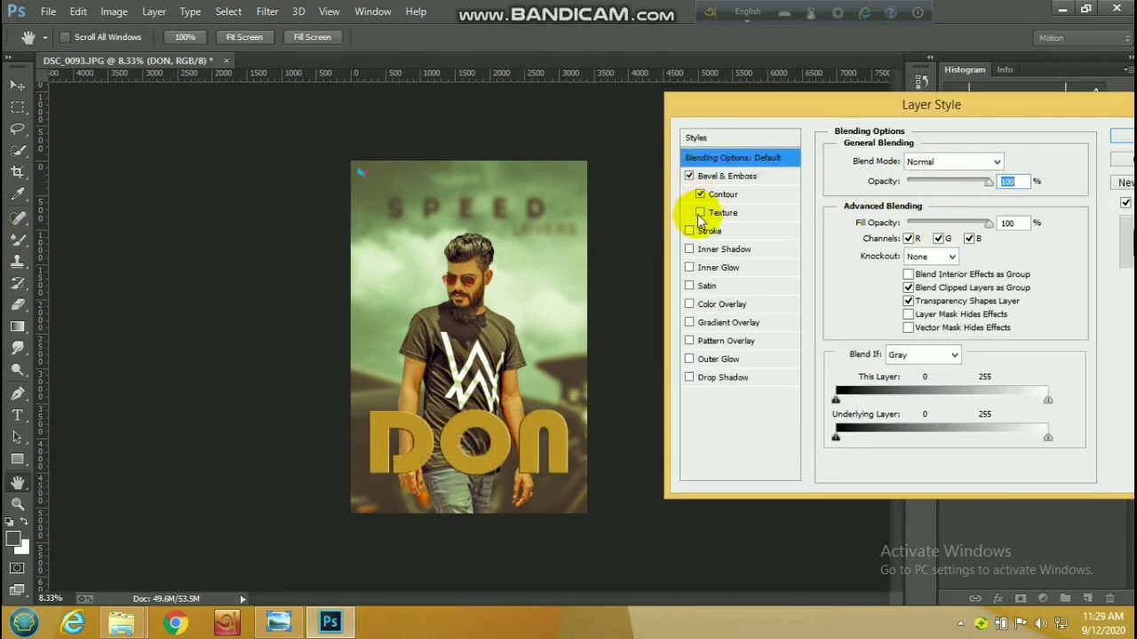
left_click(700, 212)
Step: Finish the DON layer style with a Drop Shadow, leaving the overlays and Outer Glow off, and hide the transform controls
left_click(689, 341)
left_click(689, 341)
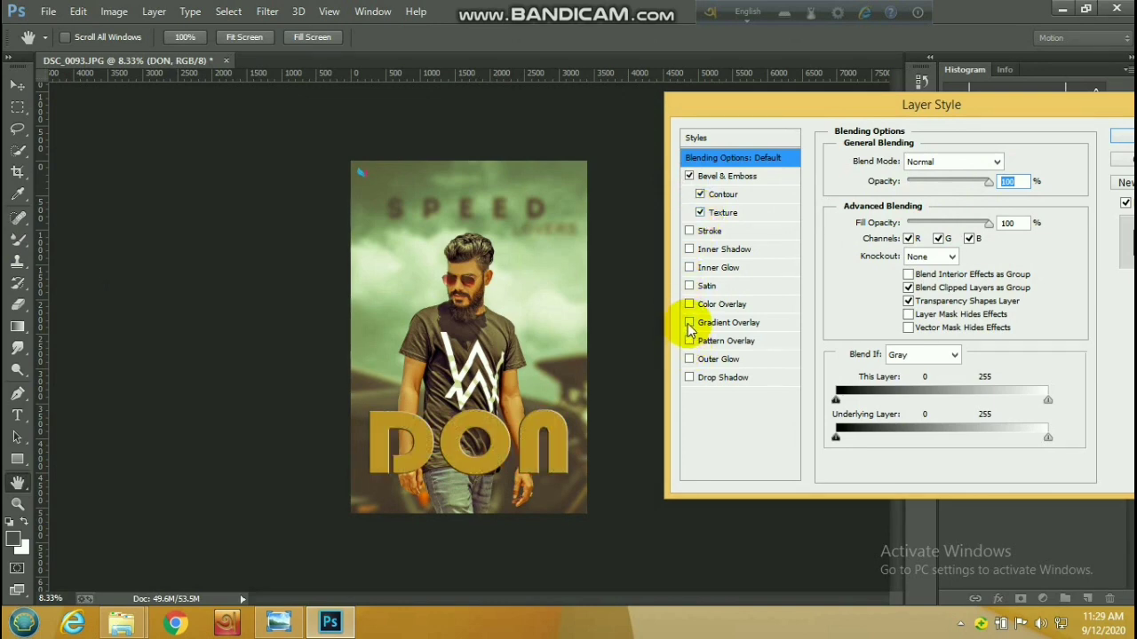
left_click(689, 322)
left_click(689, 322)
left_click(689, 359)
left_click(689, 359)
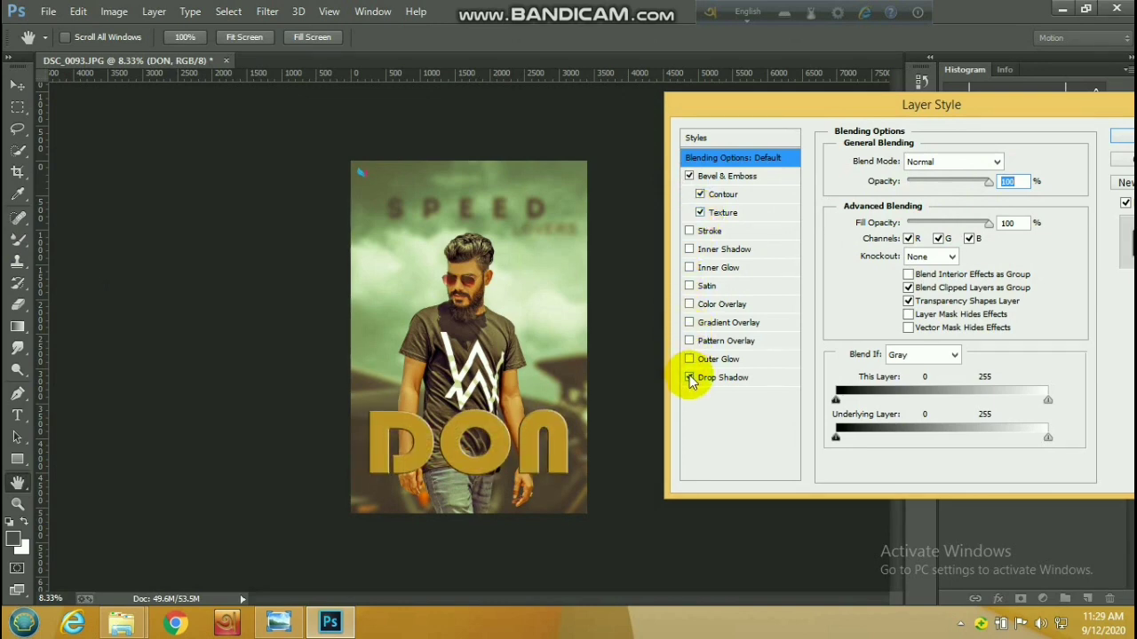
left_click(1121, 135)
left_click(200, 38)
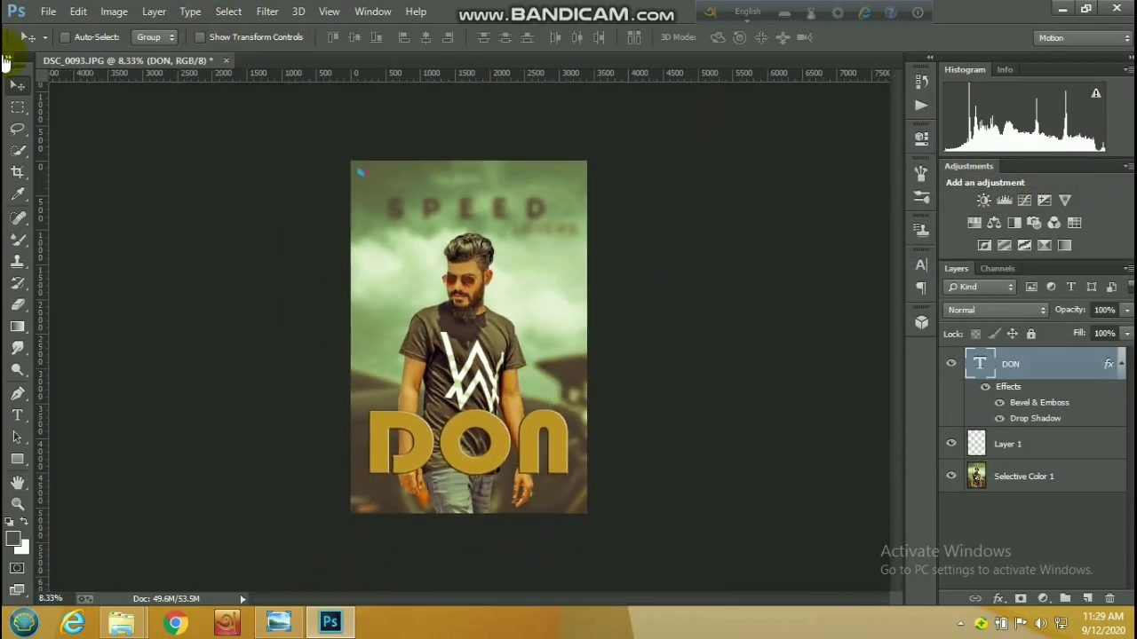
Step: Open image_search_1574570001514.jpg from New folder (3), copy it into the composite above the DON text, and close the source file
left_click(46, 12)
left_click(70, 53)
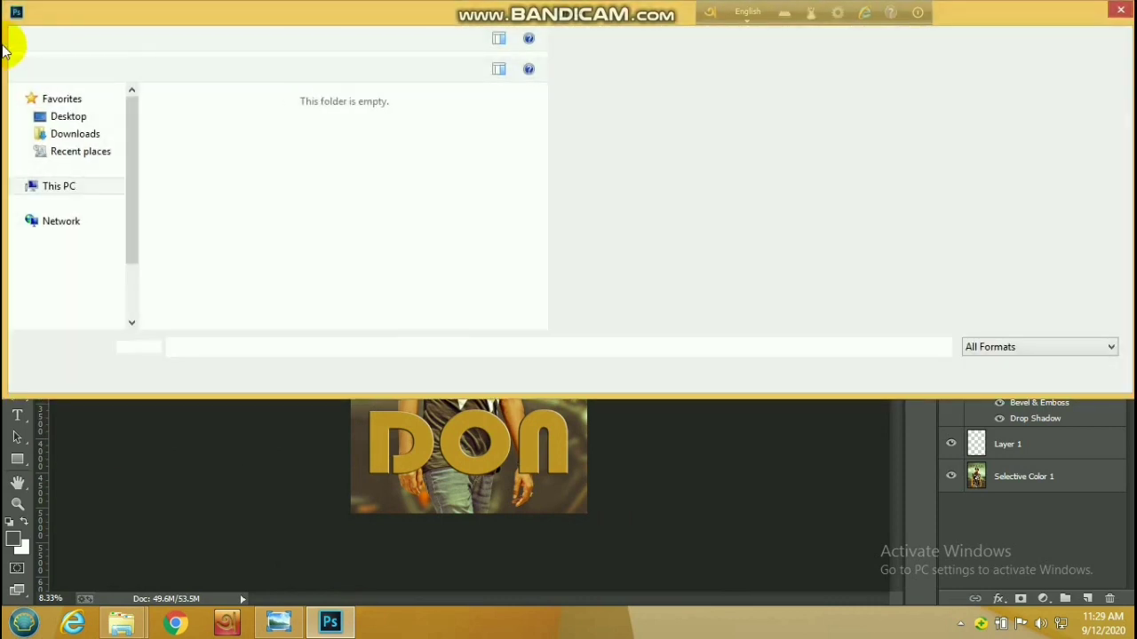
left_click(482, 142)
left_click(579, 146)
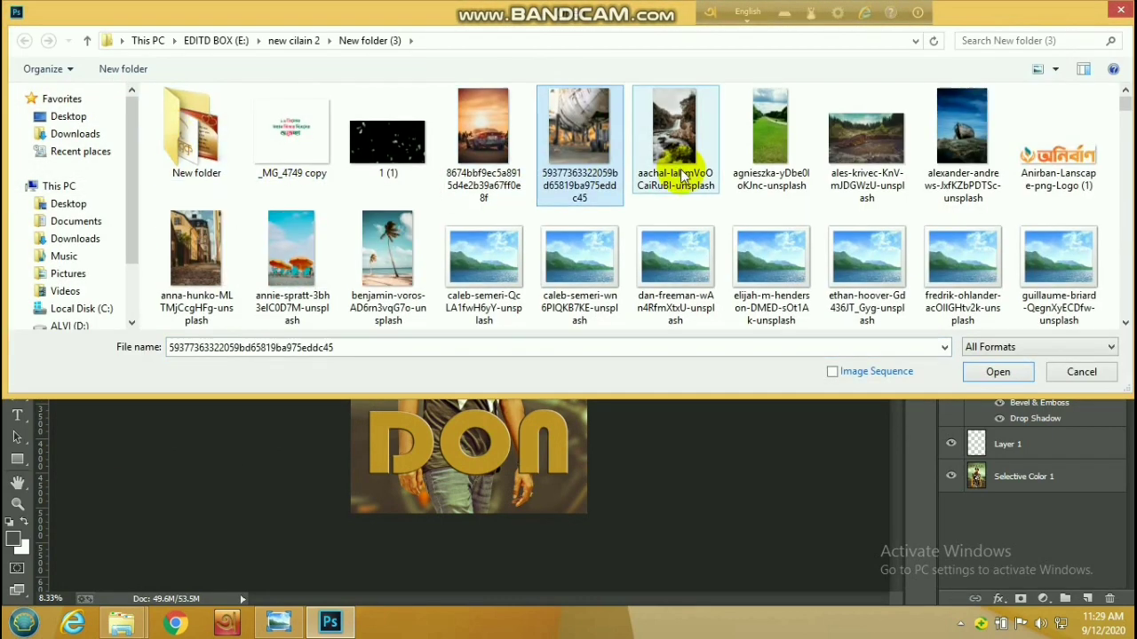
scroll(842, 201, "down", 5)
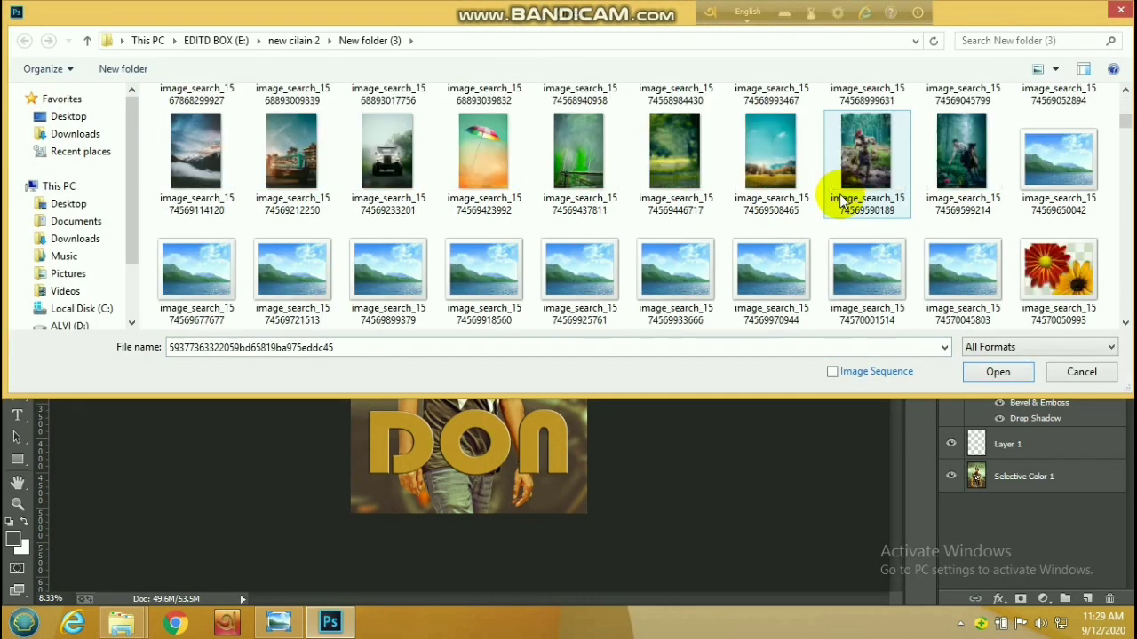
left_click(875, 262)
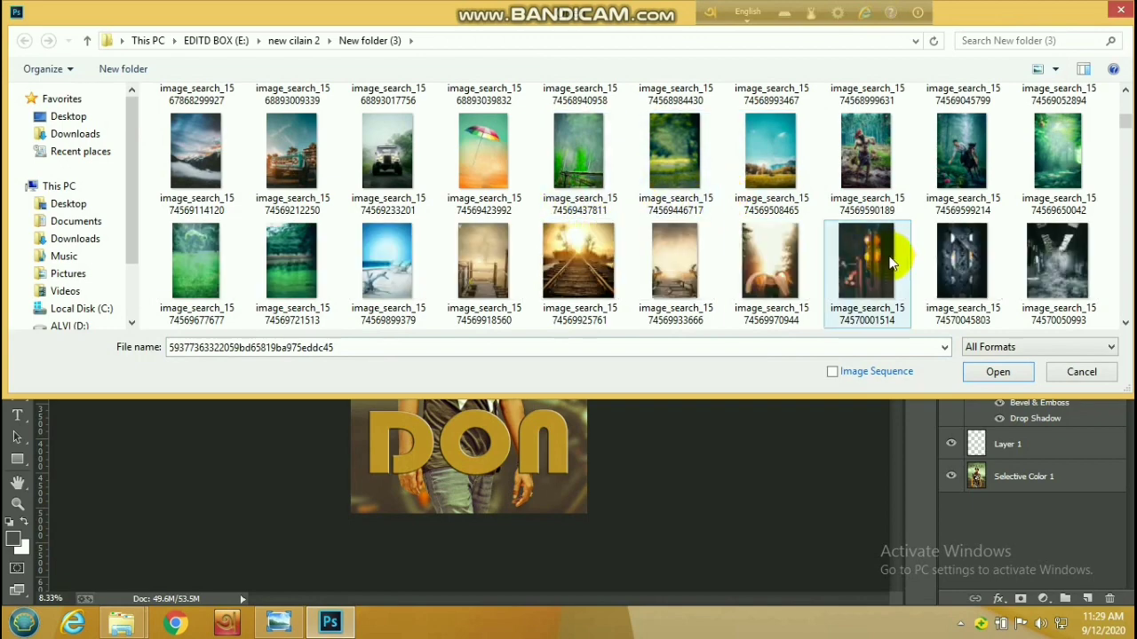
left_click(997, 371)
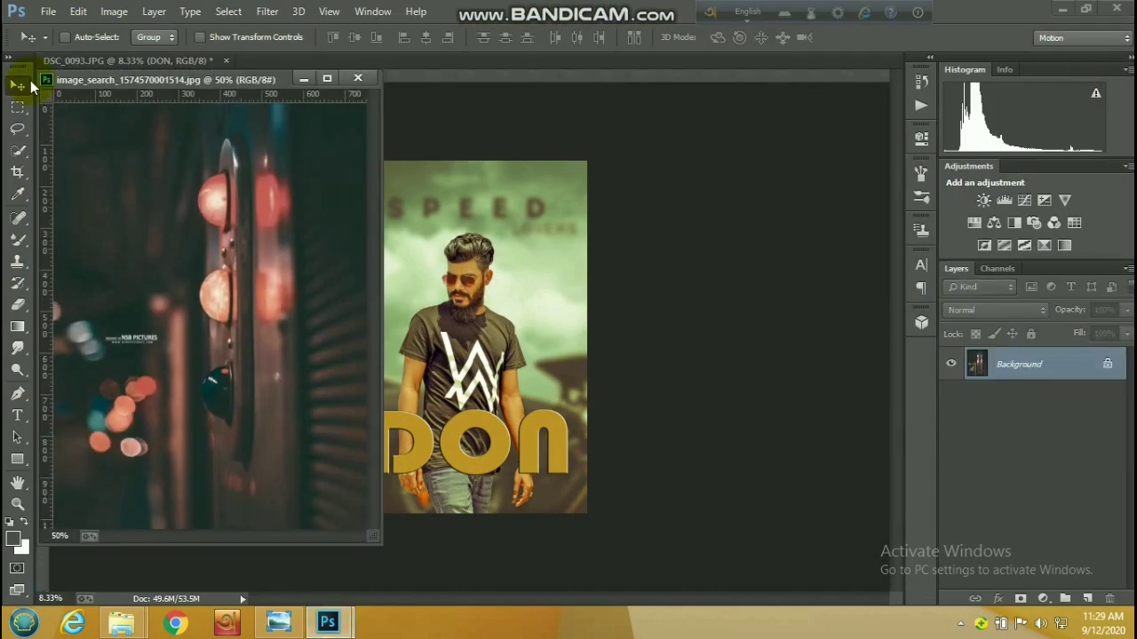
left_click_drag(296, 294, 524, 423)
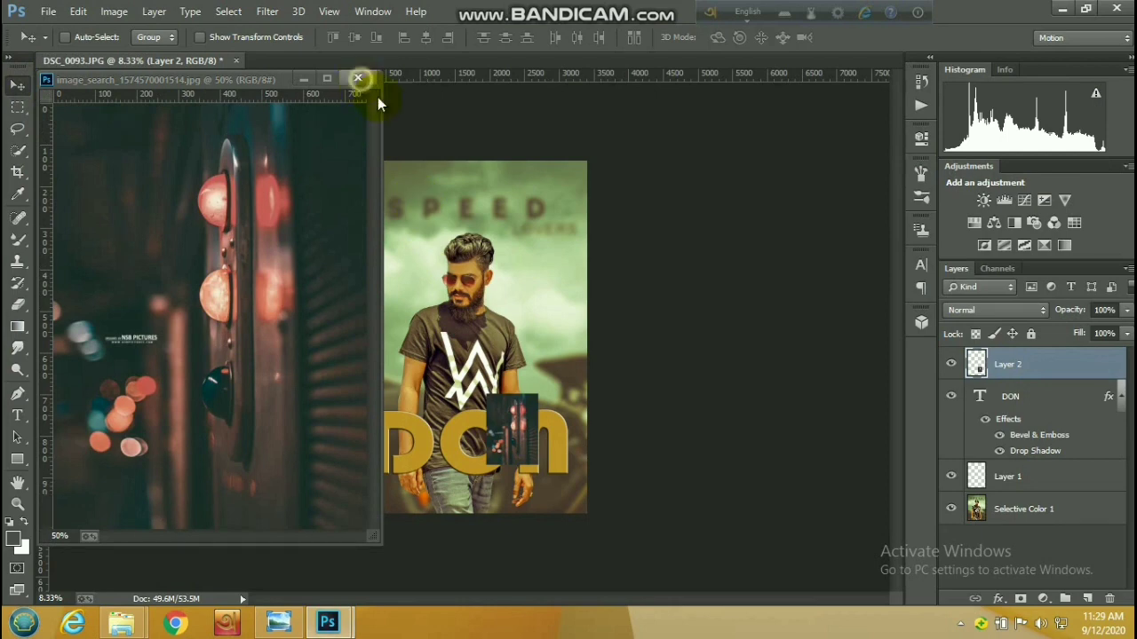
left_click(358, 78)
Step: Clip the lights photo to the DON text, enlarged over all three letters, at 47% opacity
right_click(1040, 364)
left_click(787, 296)
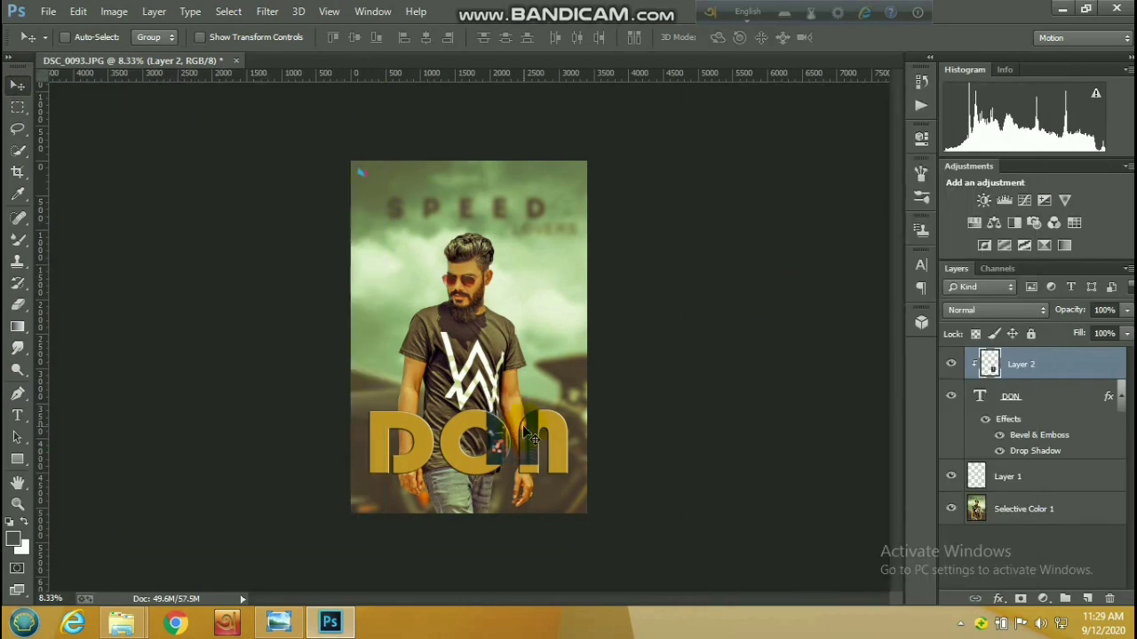
left_click_drag(525, 436, 668, 361)
left_click(240, 36)
key("Return")
left_click(233, 36)
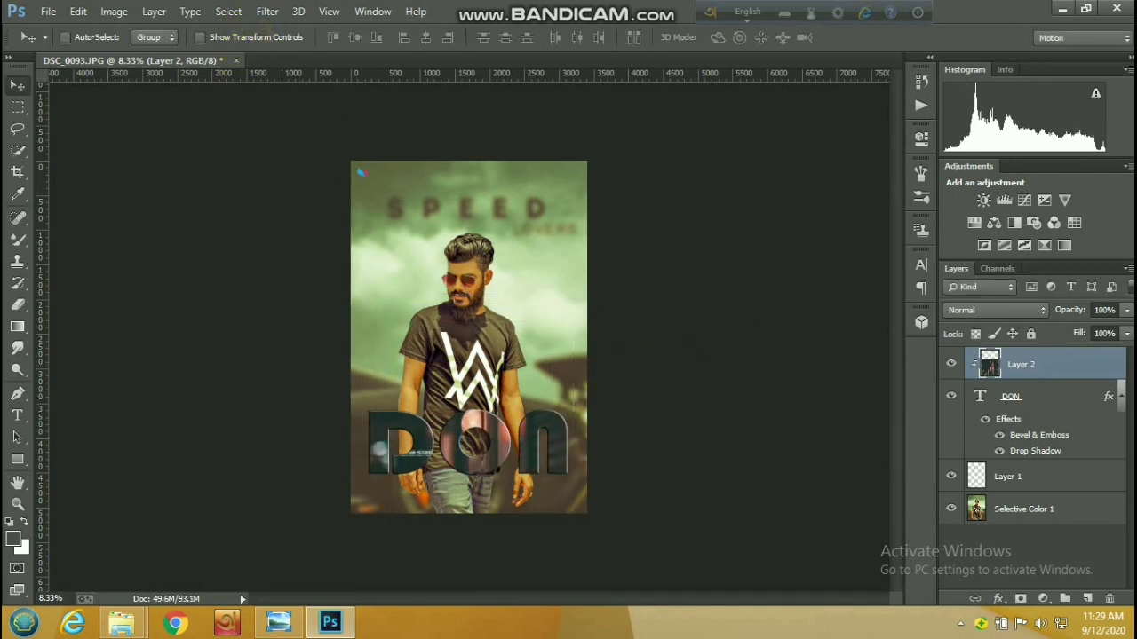
left_click_drag(1128, 310, 1098, 333)
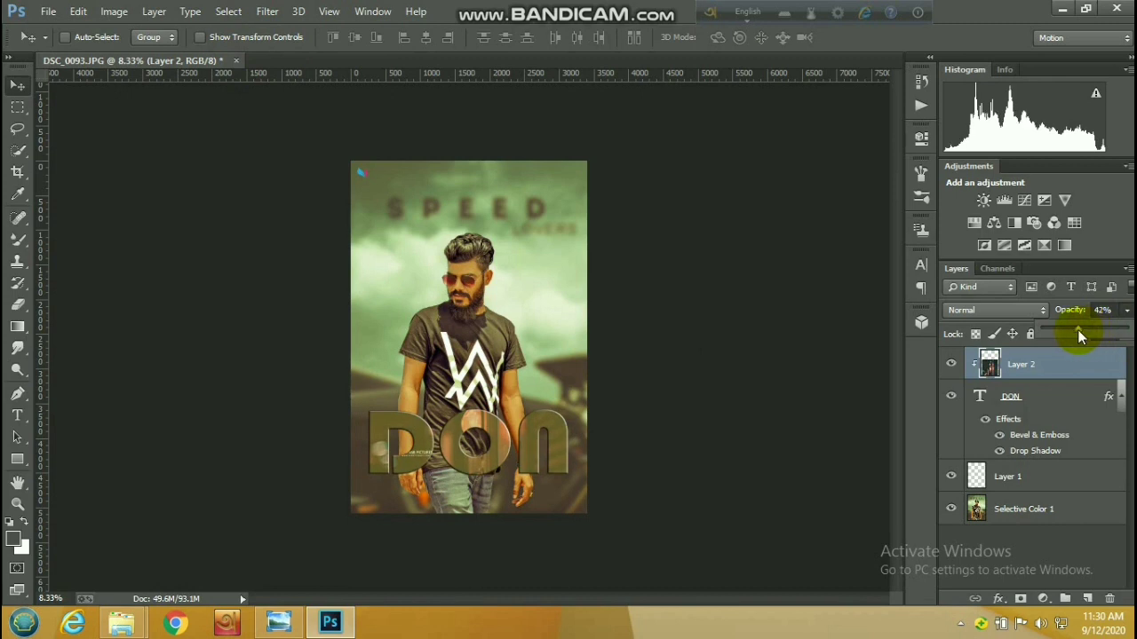
left_click_drag(1078, 329, 1095, 330)
Step: Merge the clipped photo, the DON text, Layer 1 and Selective Color 1 into a single layer
left_click(1072, 505, "ctrl")
left_click(1069, 485, "ctrl")
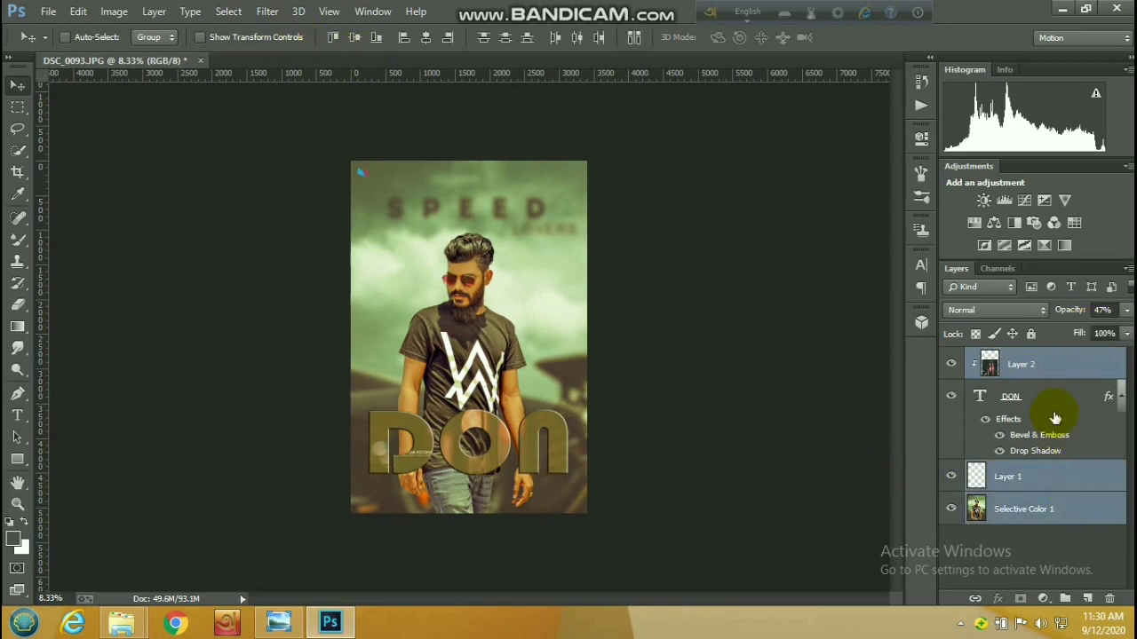
left_click(1053, 406, "ctrl")
right_click(1053, 406)
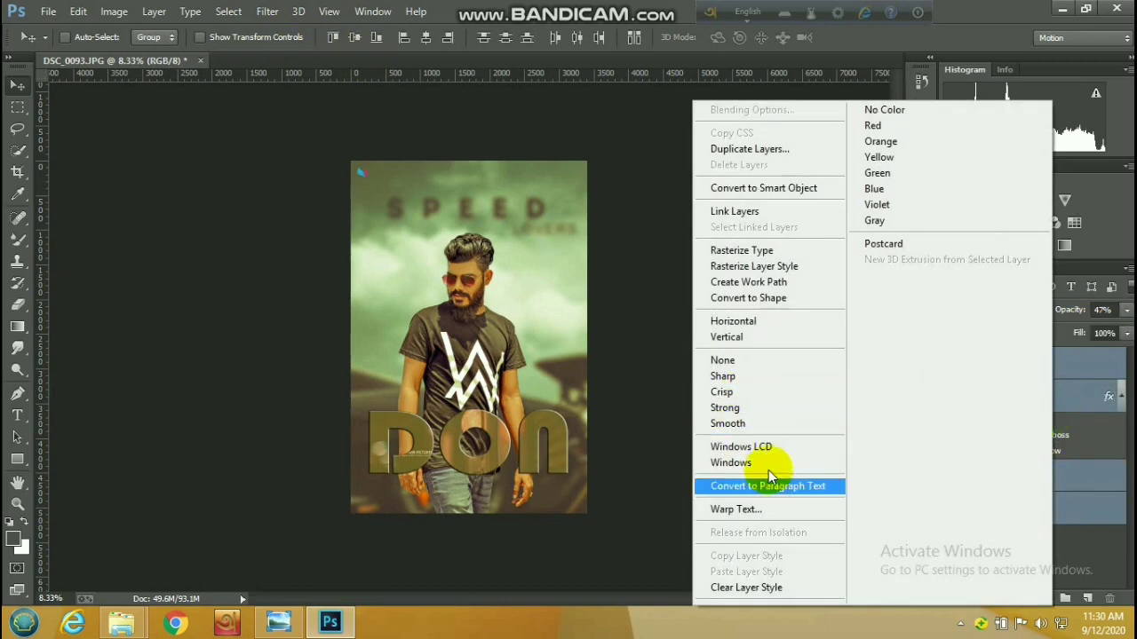
left_click(1075, 453)
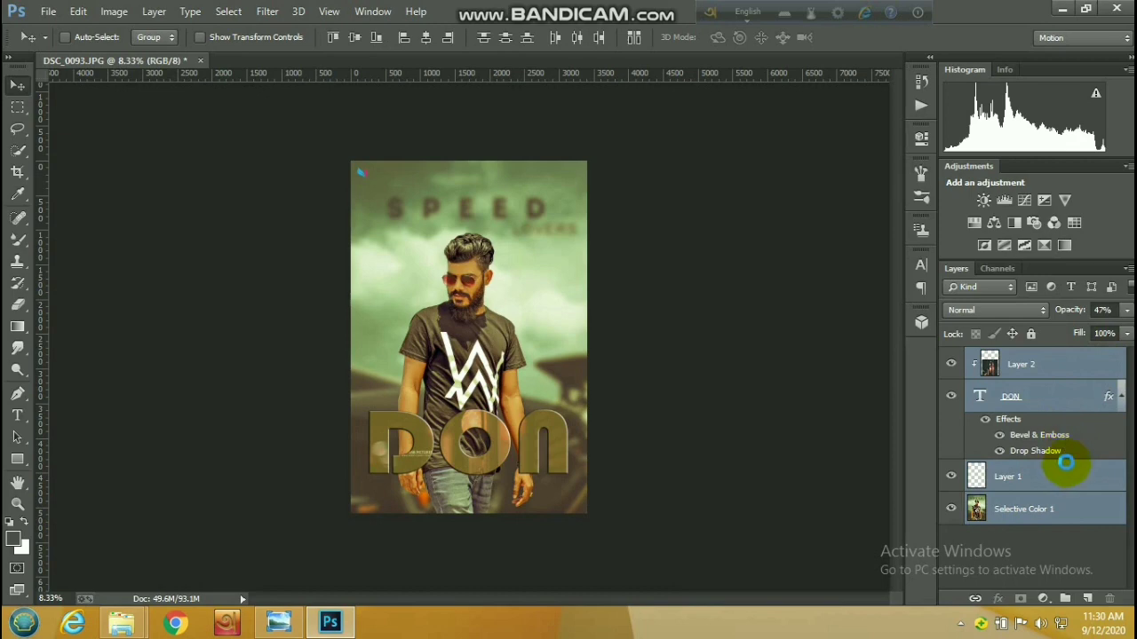
Step: Examine the merged composite up close, from the man's face down to the DON title
scroll(504, 458, "up", 1)
scroll(503, 458, "down", 1)
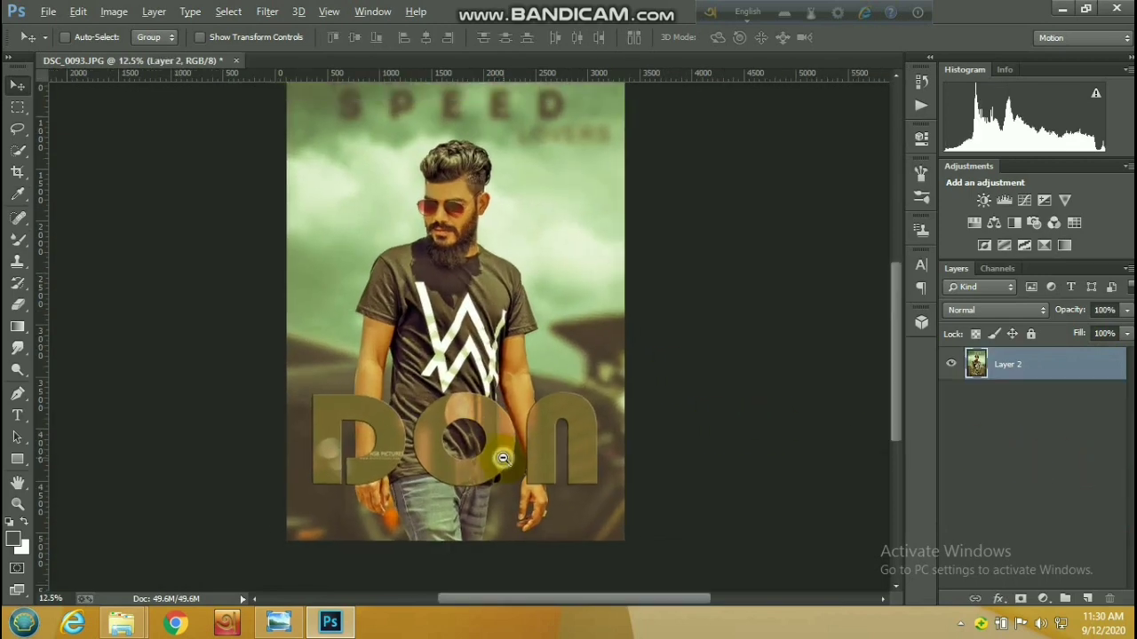
scroll(504, 458, "up", 1)
scroll(503, 459, "down", 1)
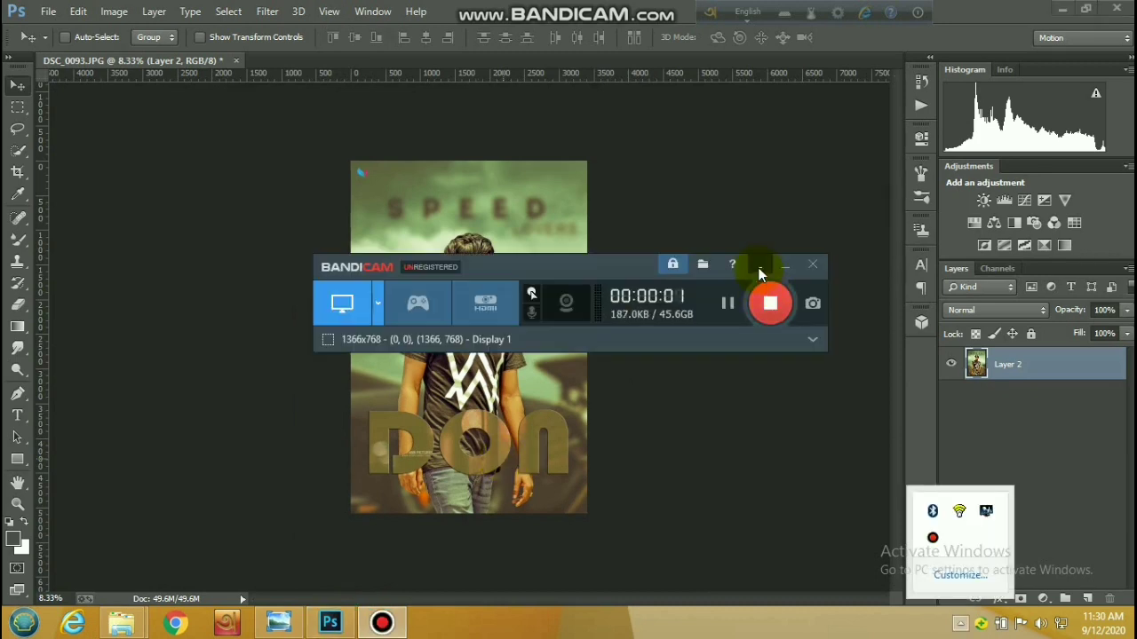
left_click(759, 267)
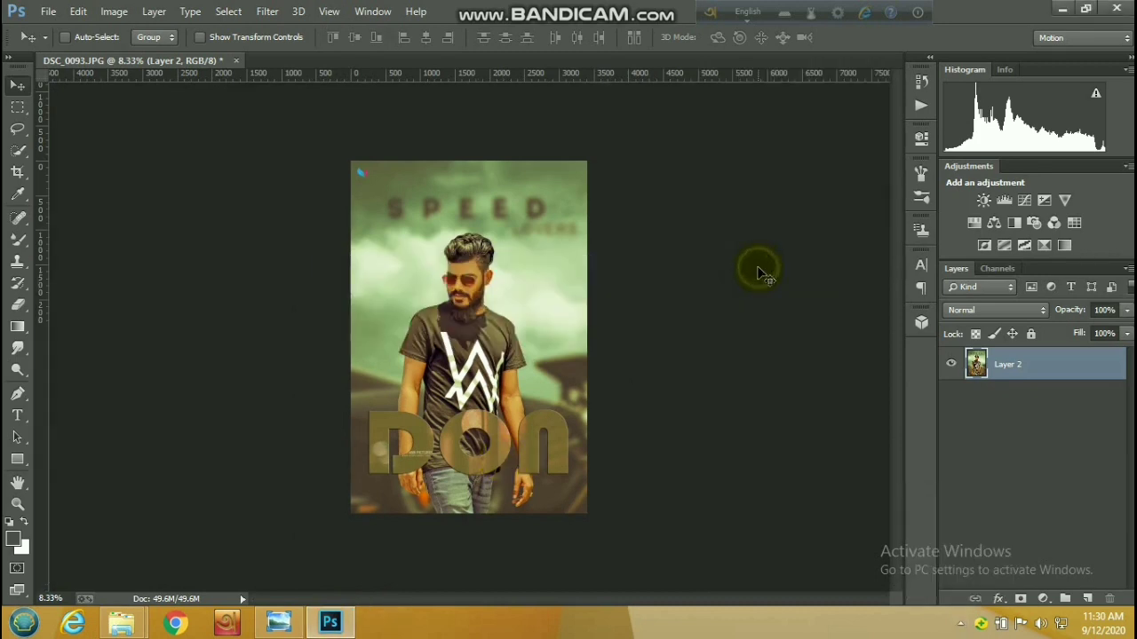
scroll(487, 364, "up", 1)
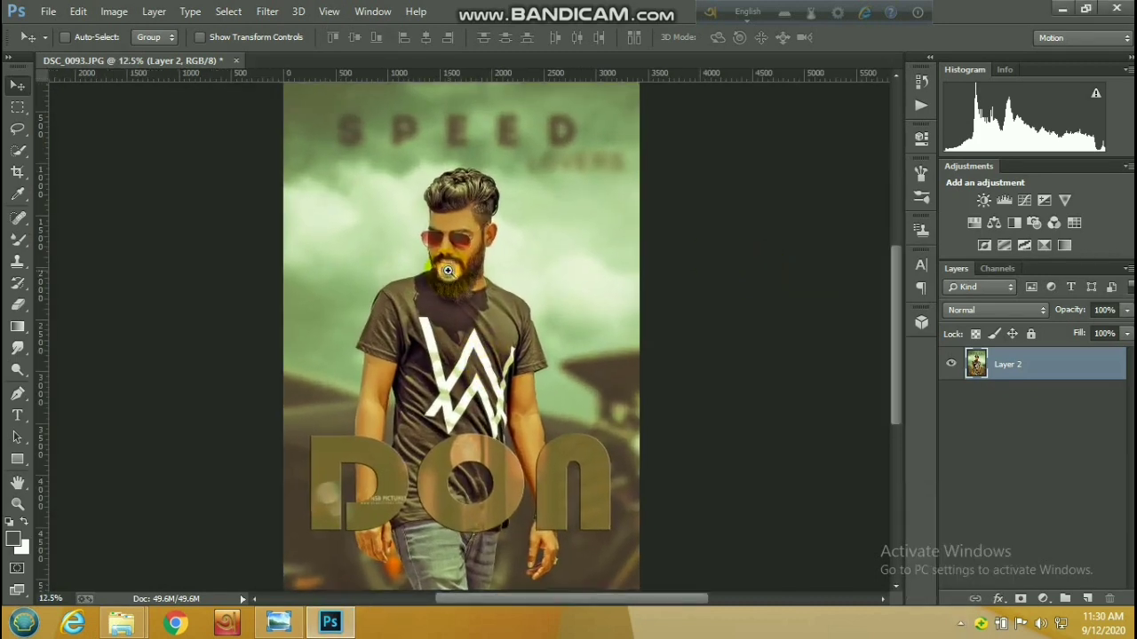
scroll(450, 263, "up", 1)
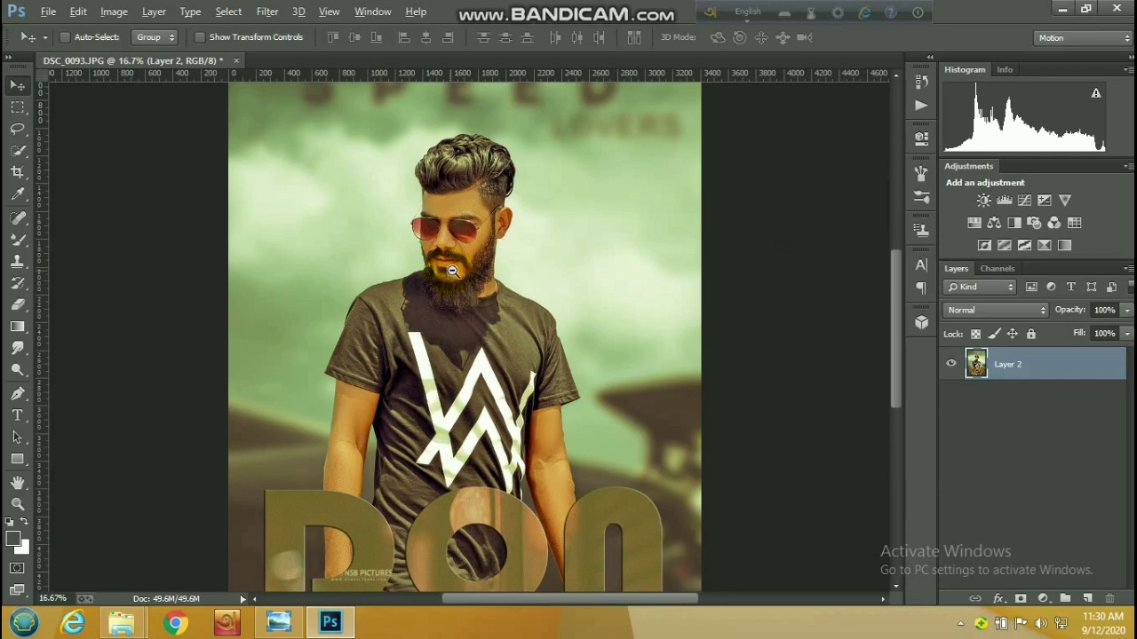
scroll(451, 270, "down", 2)
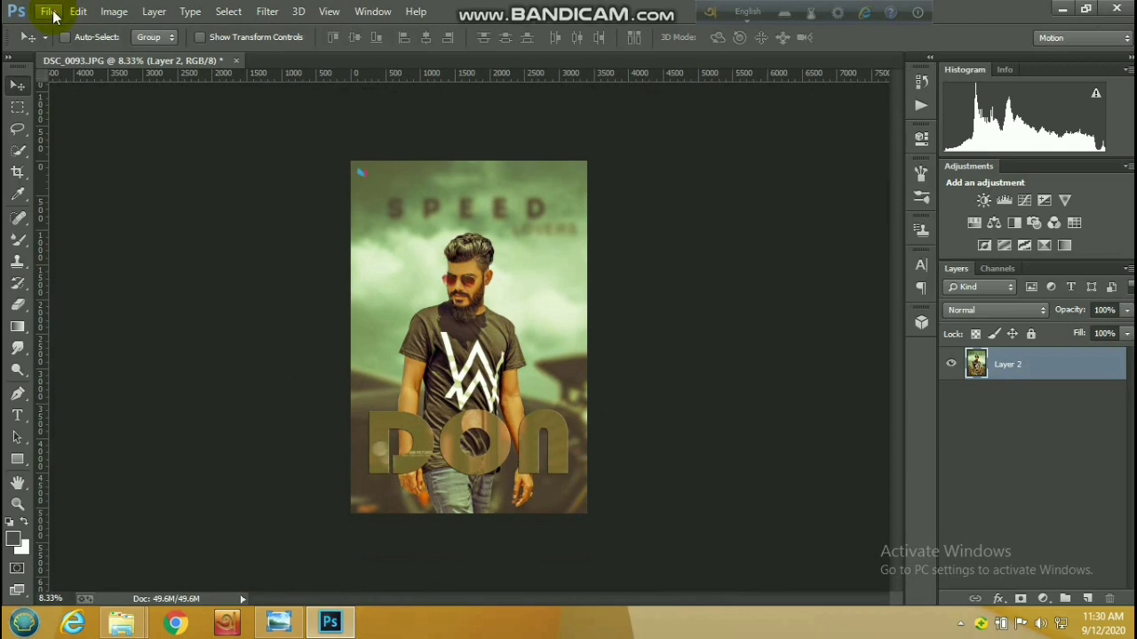
Step: Save the composite as a JPEG at Maximum quality 12 with the Baseline Standard format and no matte
key("ctrl+shift+s")
left_click(987, 465)
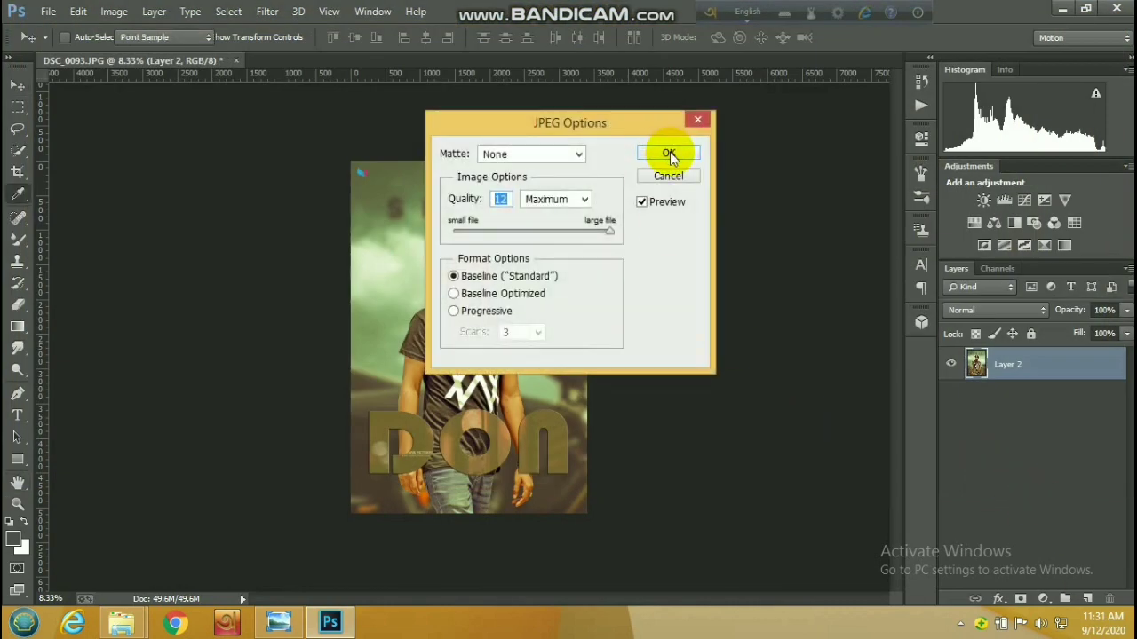
left_click(670, 152)
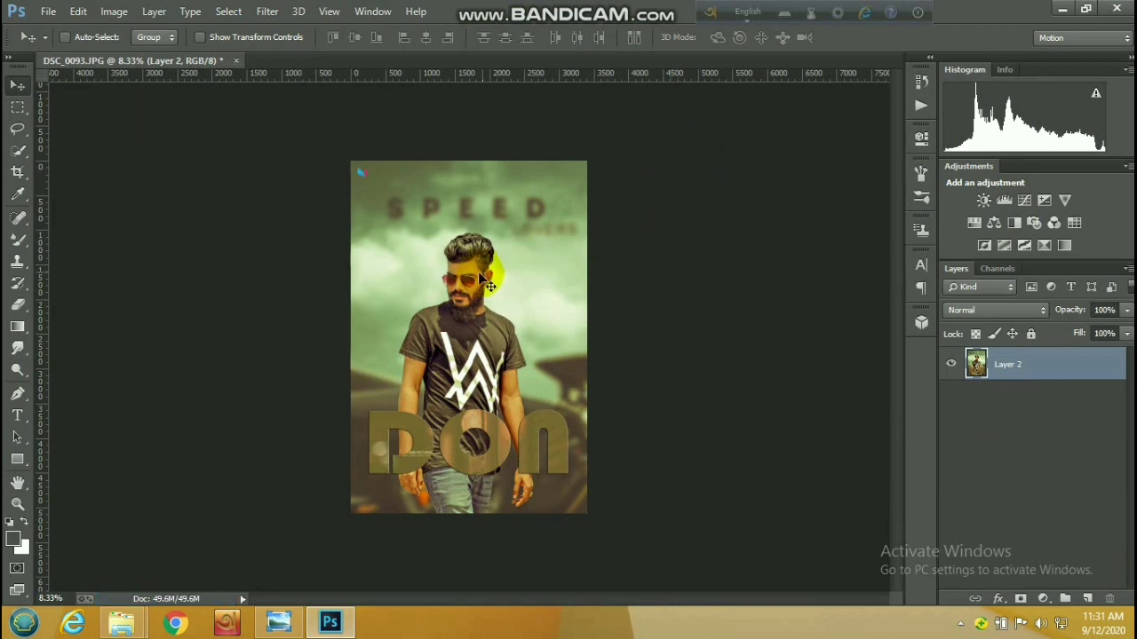
Step: Examine the man's face, hair and sunglasses in detail, then the whole finished composite
scroll(481, 271, "up", 1)
scroll(481, 273, "down", 1)
scroll(477, 277, "up", 2)
scroll(477, 277, "up", 1)
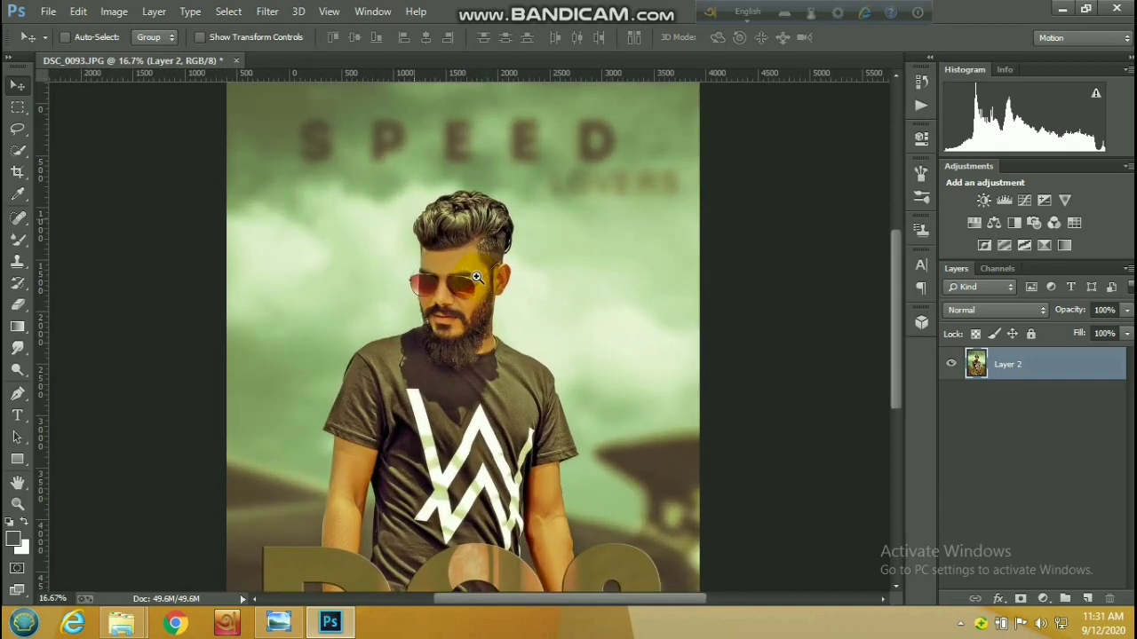
scroll(477, 277, "up", 2)
scroll(476, 277, "up", 1)
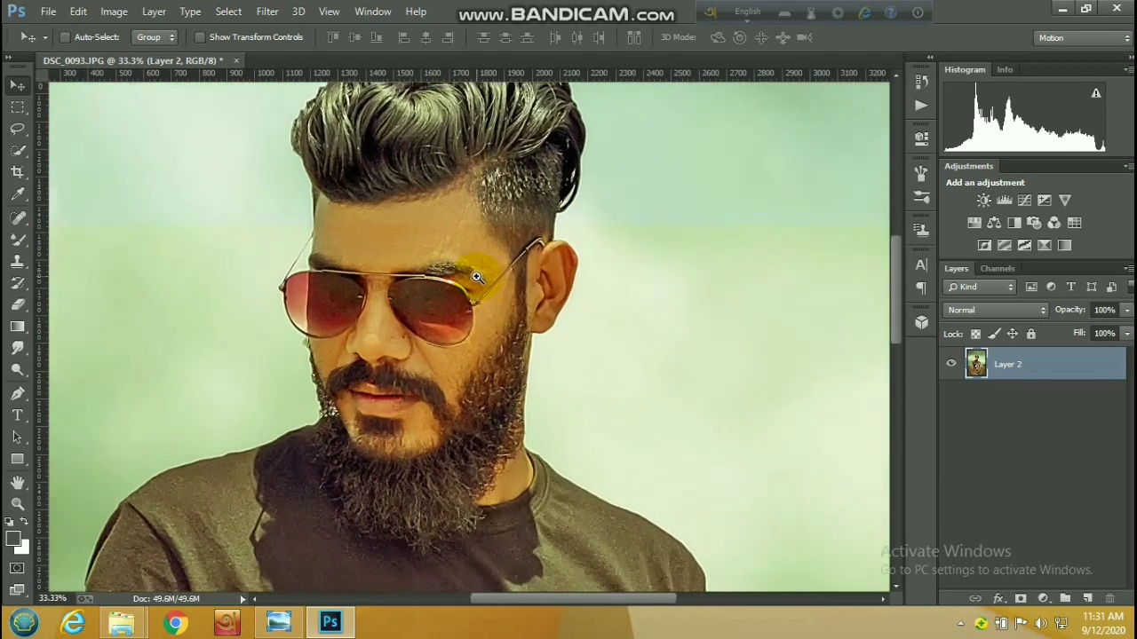
left_click(477, 277, "alt")
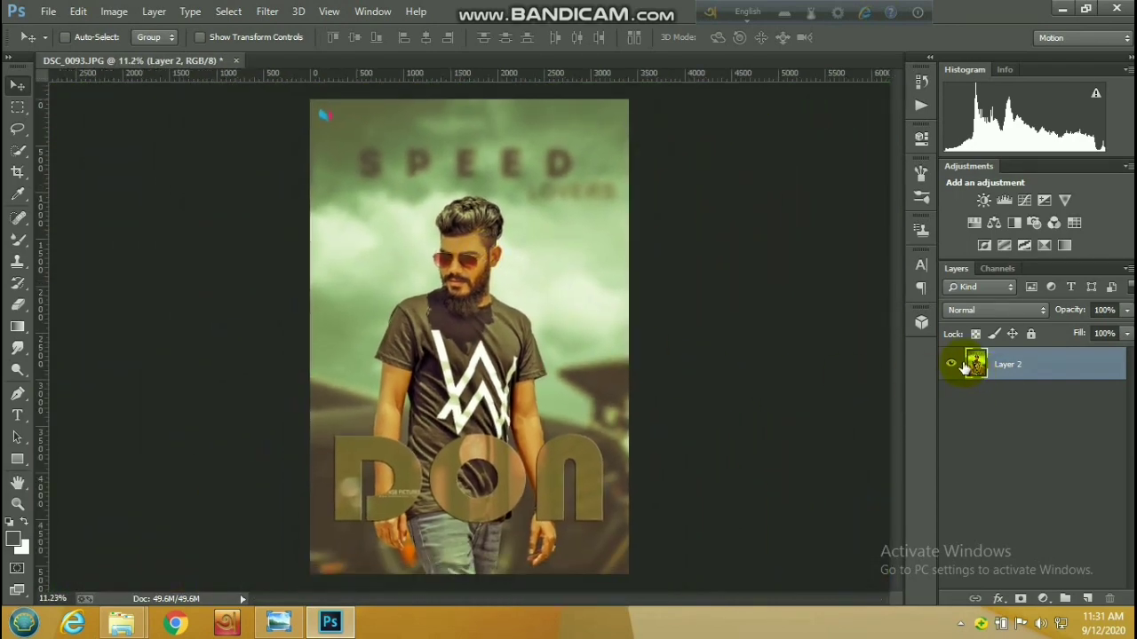
Step: Close the DSC_0093.JPG document without saving its changes
left_click(235, 62)
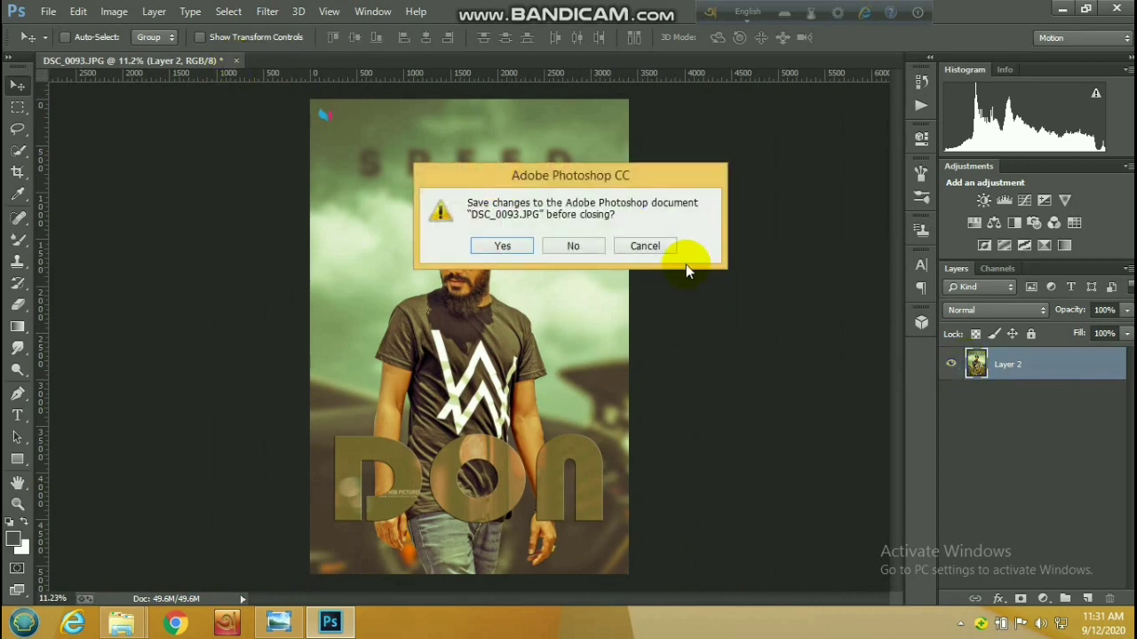
left_click(571, 248)
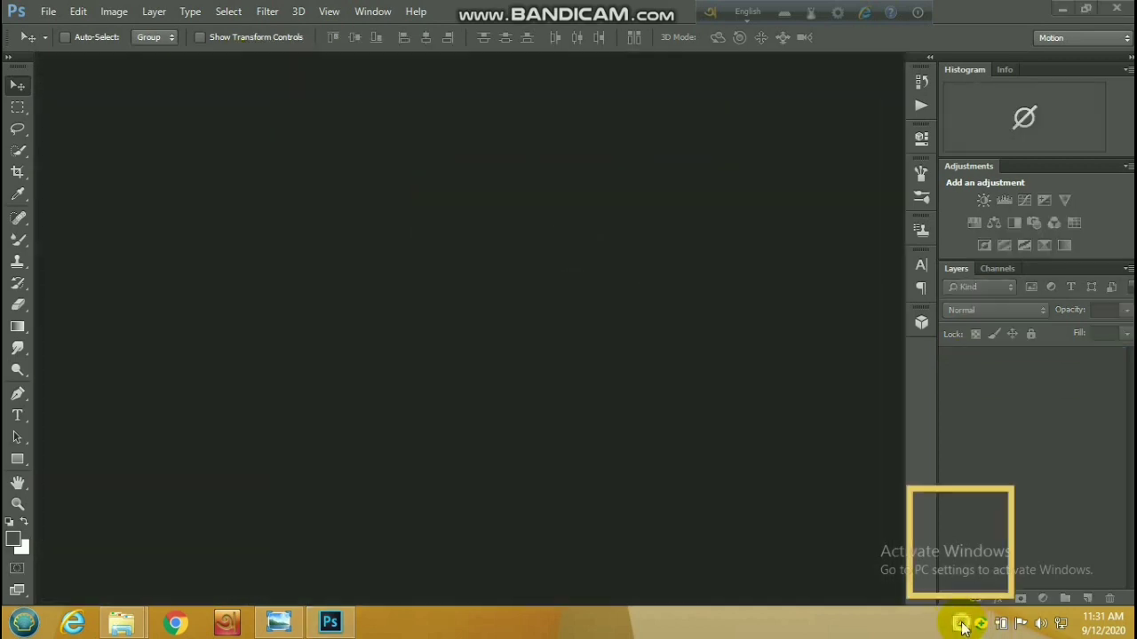
left_click(932, 540)
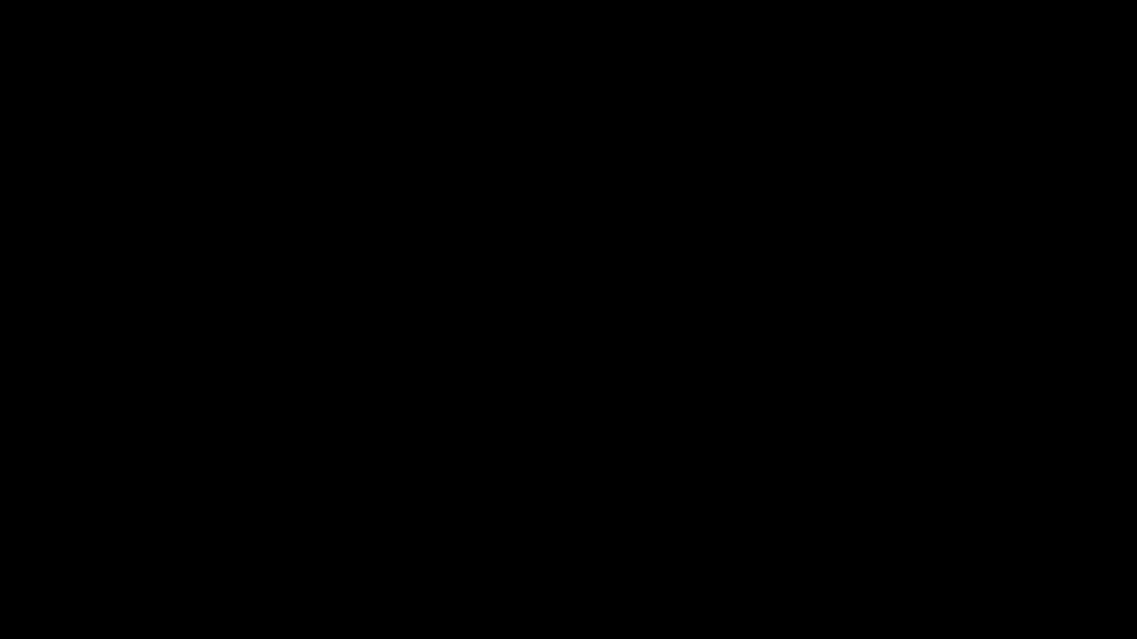